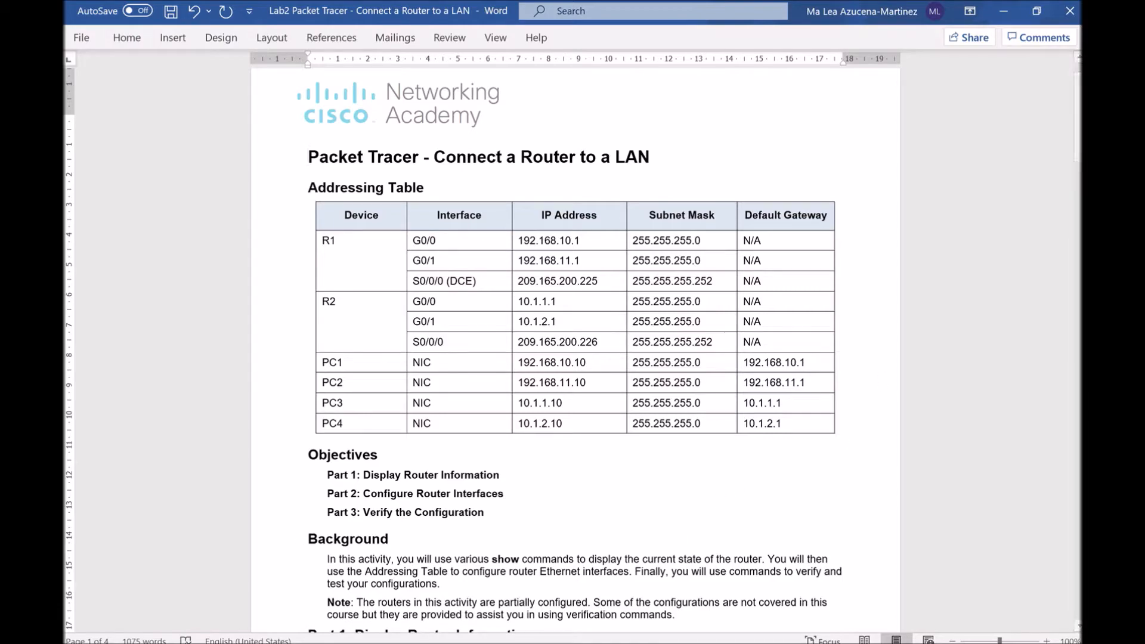
Launch the Lab2 Connect a Router to a LAN .pka file from the Lab Activities folder
{"action": "left_click", "coordinate": [475, 643]}
{"action": "left_click", "coordinate": [292, 162]}
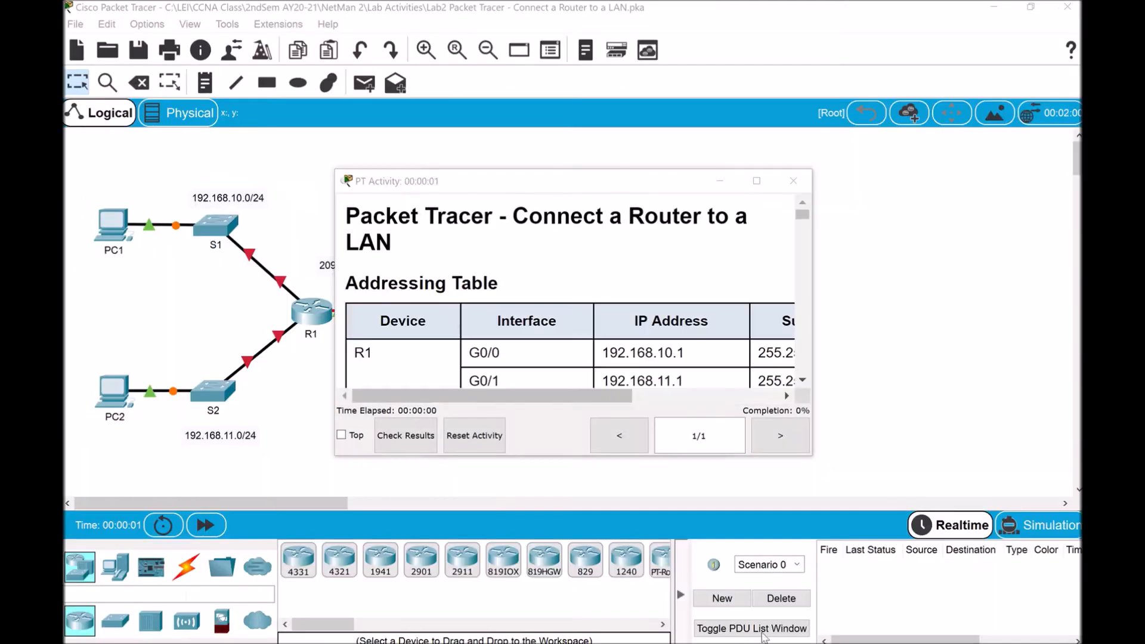
Fill in the user profile with the student's name and e-mail address, then confirm resetting the activity
{"action": "mouse_move", "coordinate": [763, 643]}
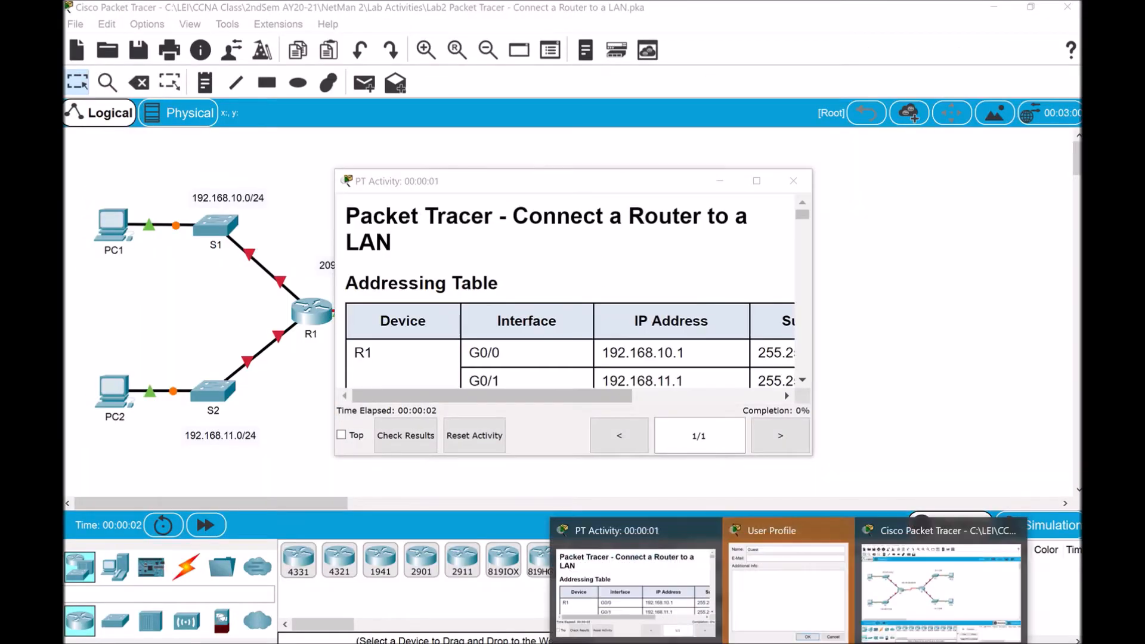
{"action": "left_click", "coordinate": [785, 575]}
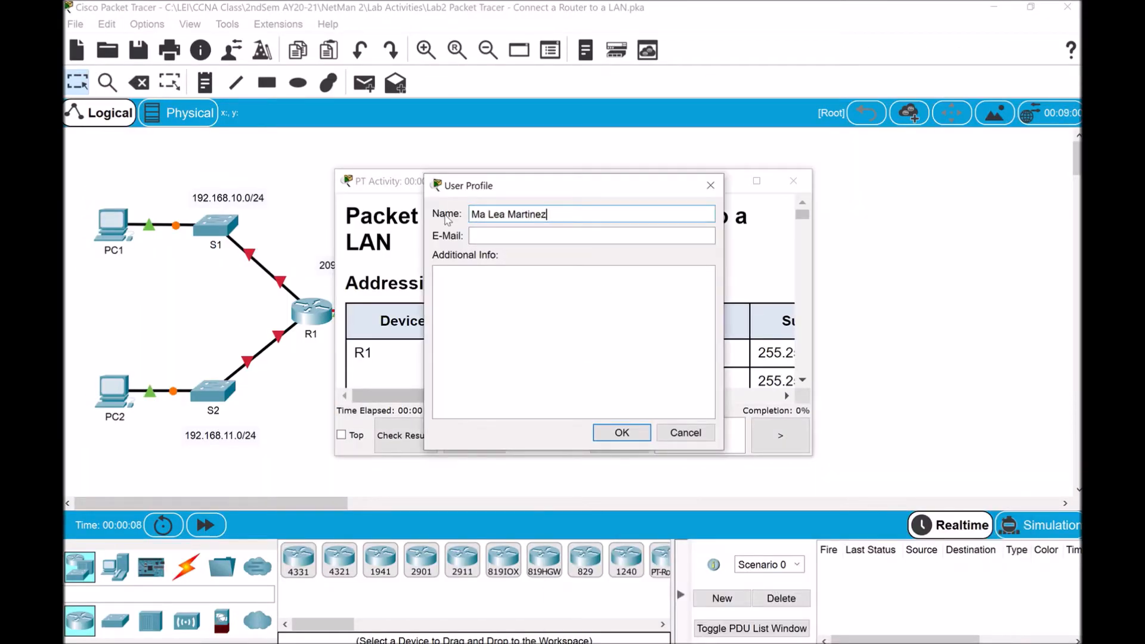
{"action": "left_click", "coordinate": [492, 231]}
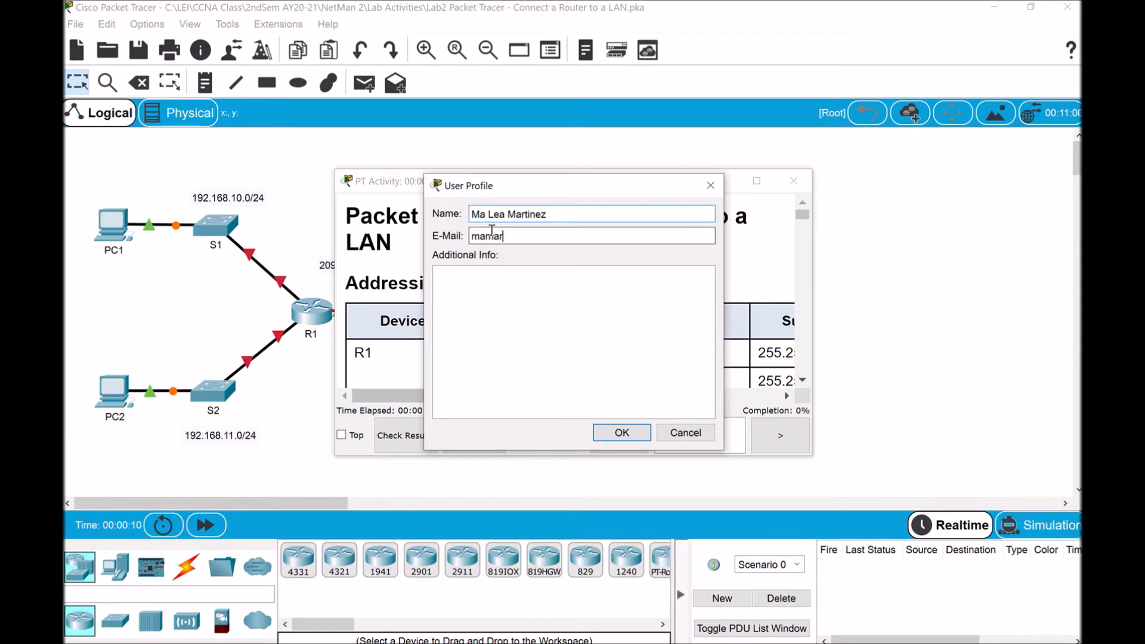
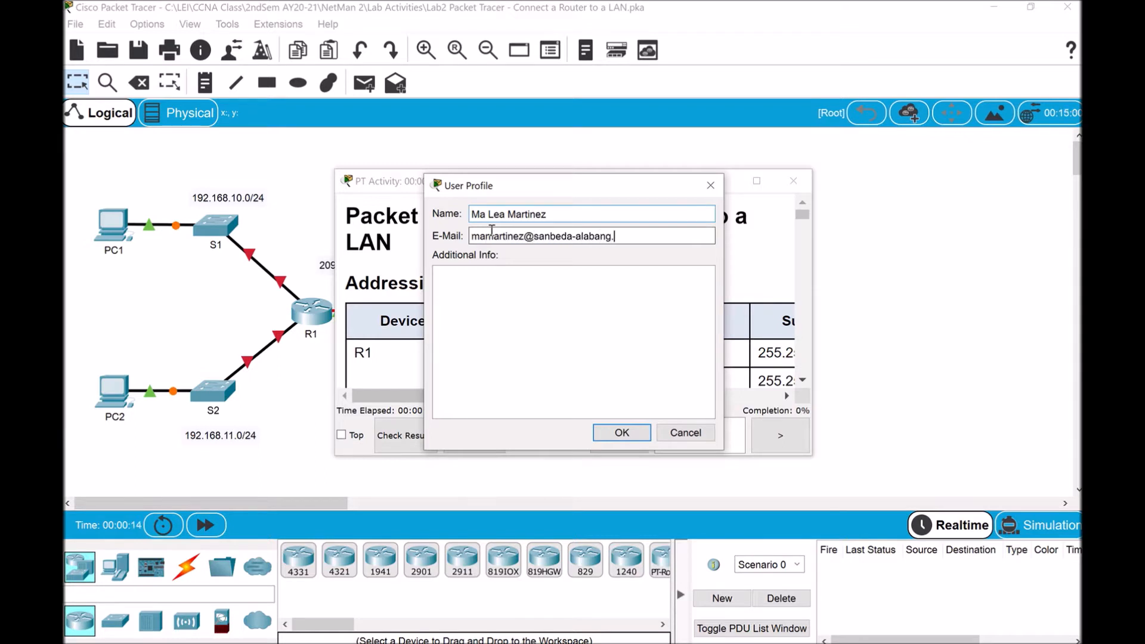
{"action": "left_click", "coordinate": [622, 433]}
{"action": "left_click", "coordinate": [617, 346]}
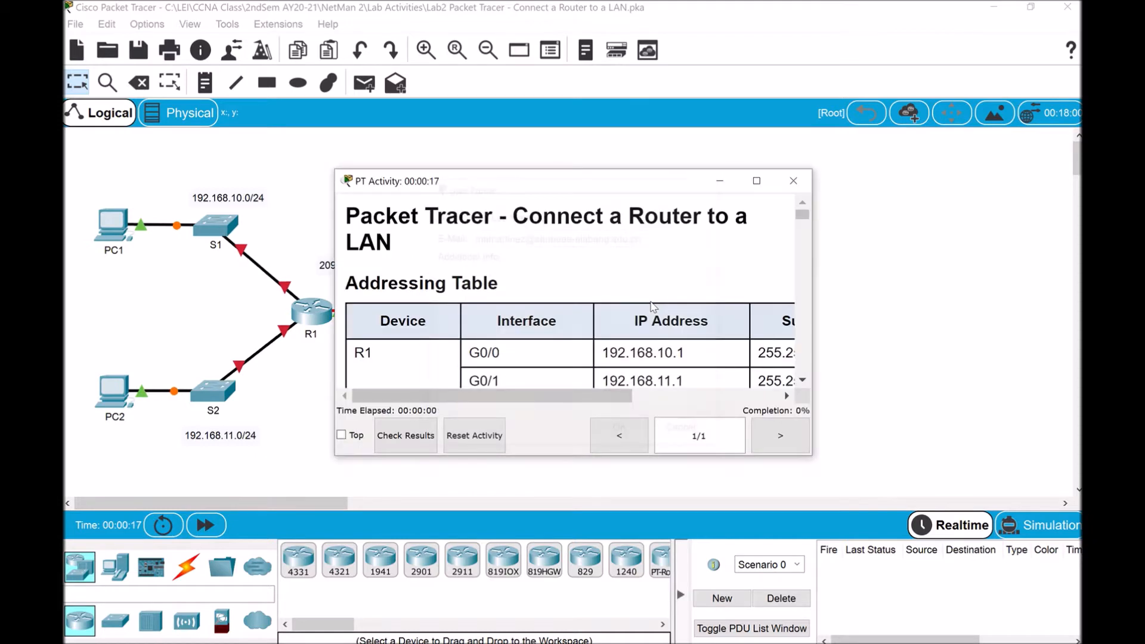
Place the activity instructions at the upper right, taller and slightly wider, with the topology in front
{"action": "left_click_drag", "start_coordinate": [578, 182], "coordinate": [847, 18]}
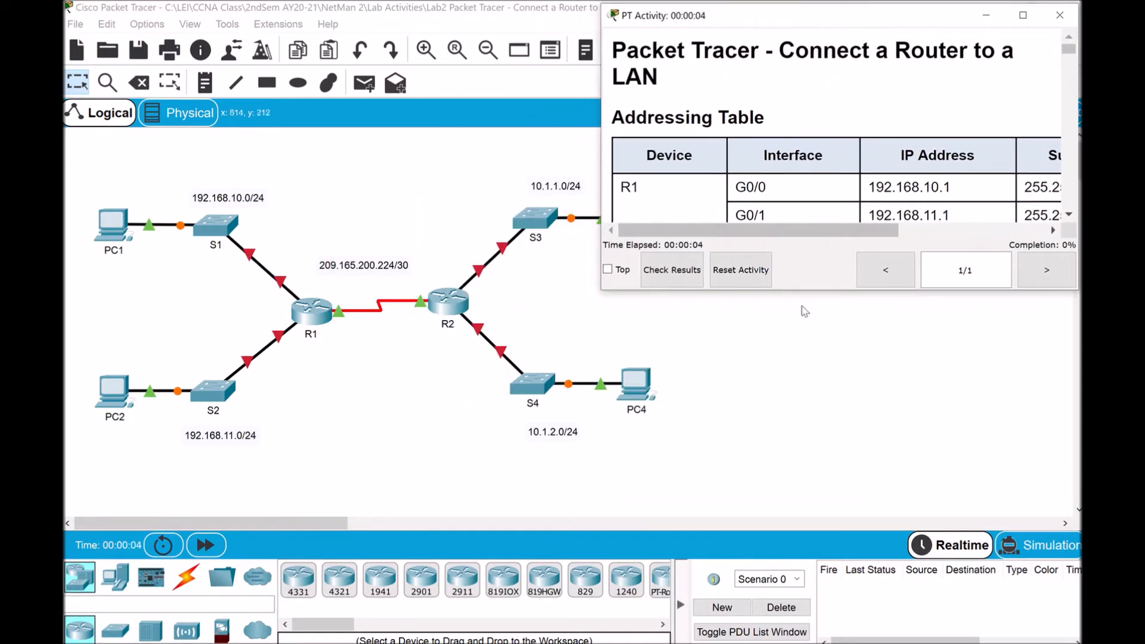
{"action": "left_click_drag", "start_coordinate": [824, 291], "coordinate": [838, 639]}
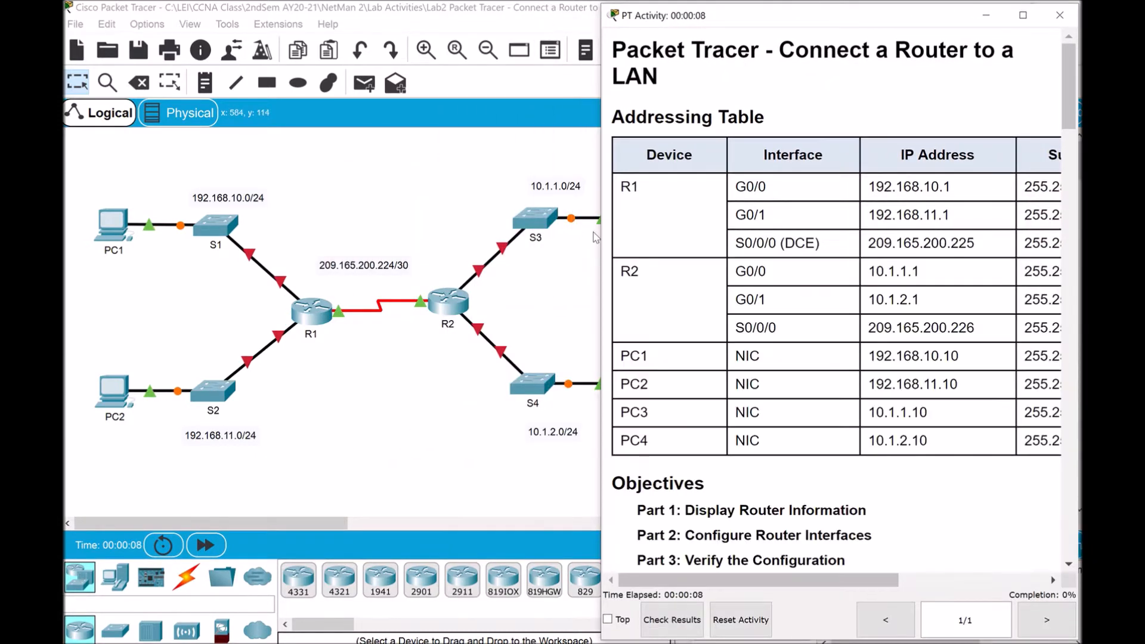
{"action": "left_click_drag", "start_coordinate": [601, 237], "coordinate": [607, 237]}
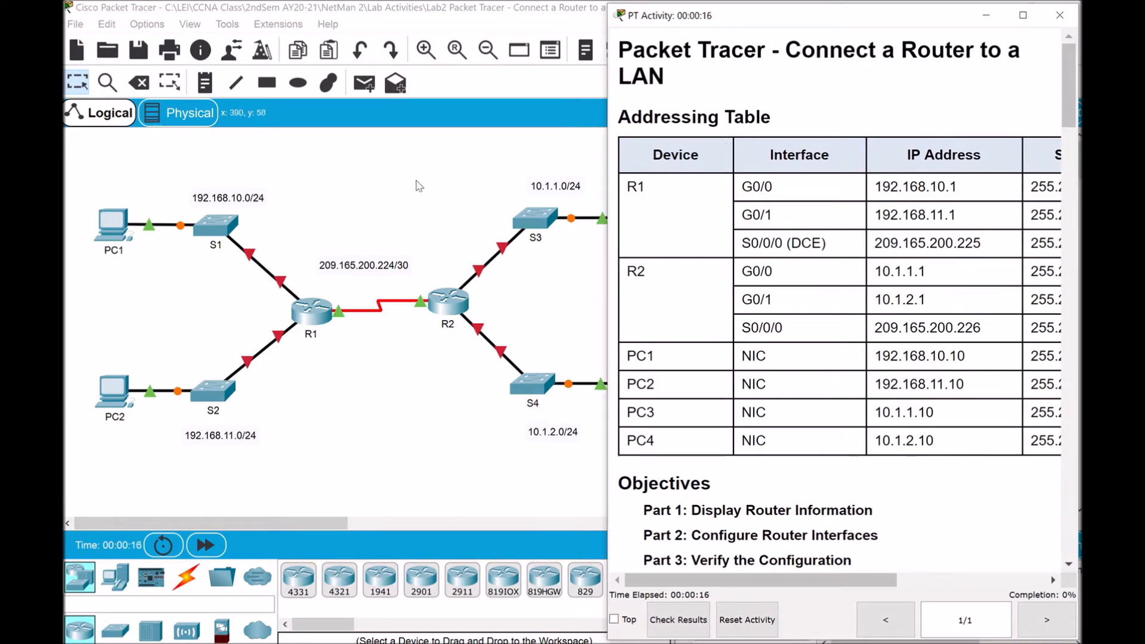
{"action": "left_click", "coordinate": [453, 165]}
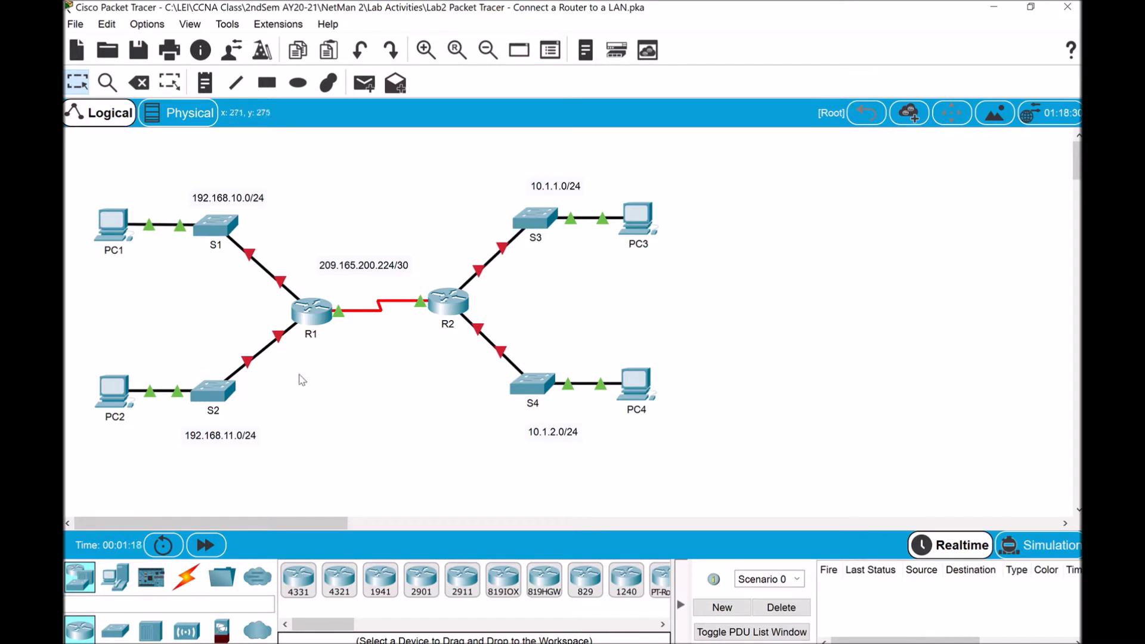
Check the Gigabit port labels on the R1–S2, R2–S4 and R1–S1 links, then restore the instructions
{"action": "mouse_move", "coordinate": [282, 341]}
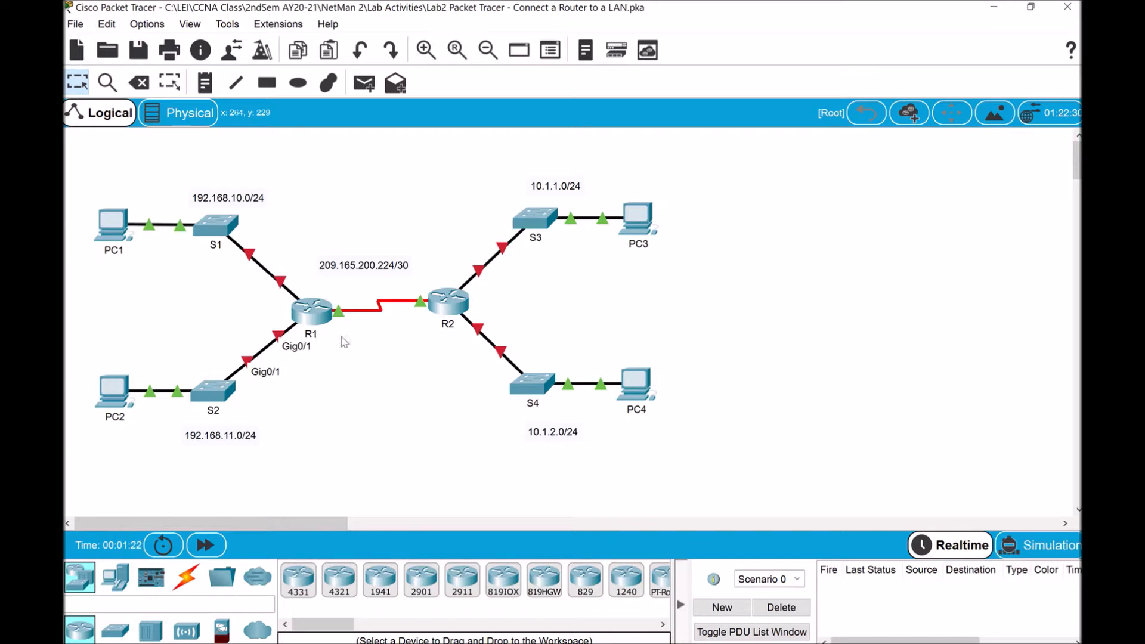
{"action": "mouse_move", "coordinate": [481, 334]}
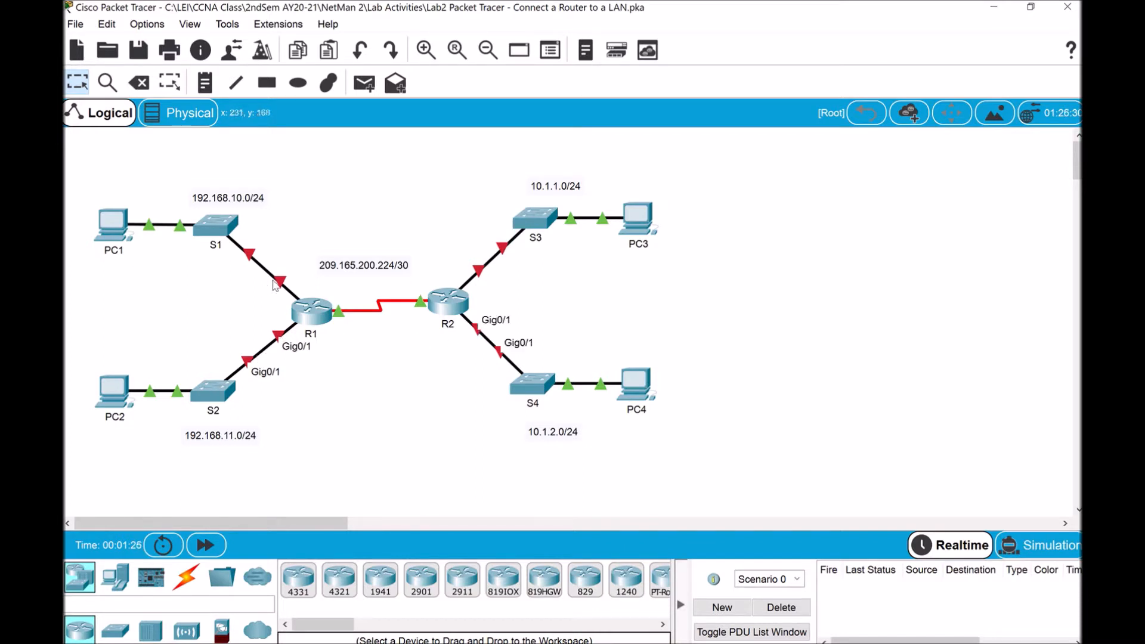
{"action": "mouse_move", "coordinate": [284, 287]}
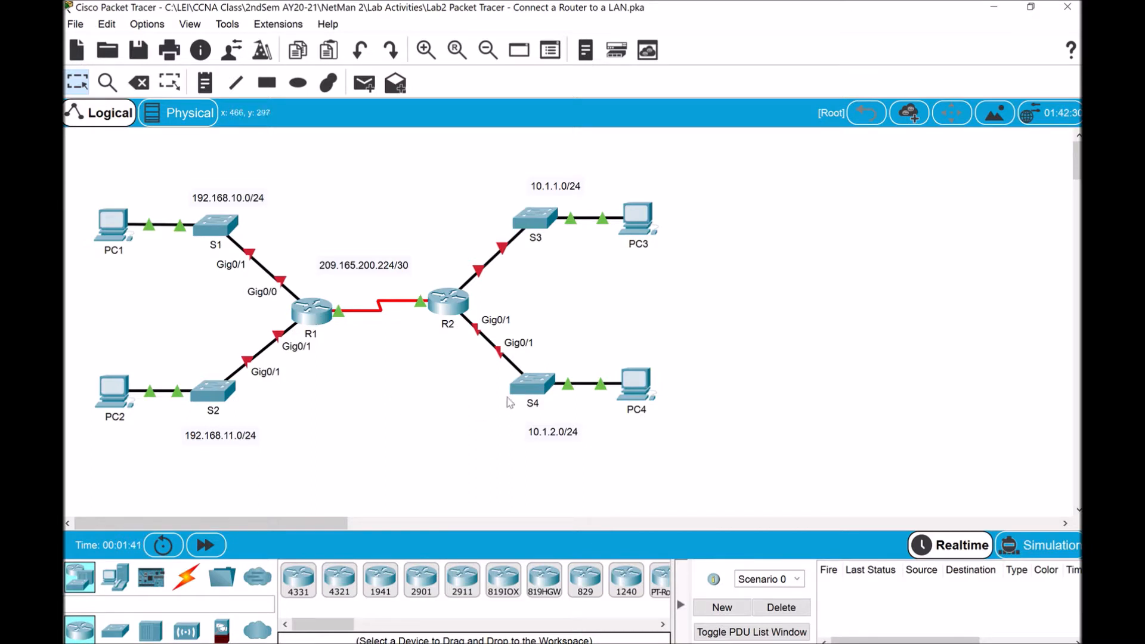
{"action": "mouse_move", "coordinate": [779, 643]}
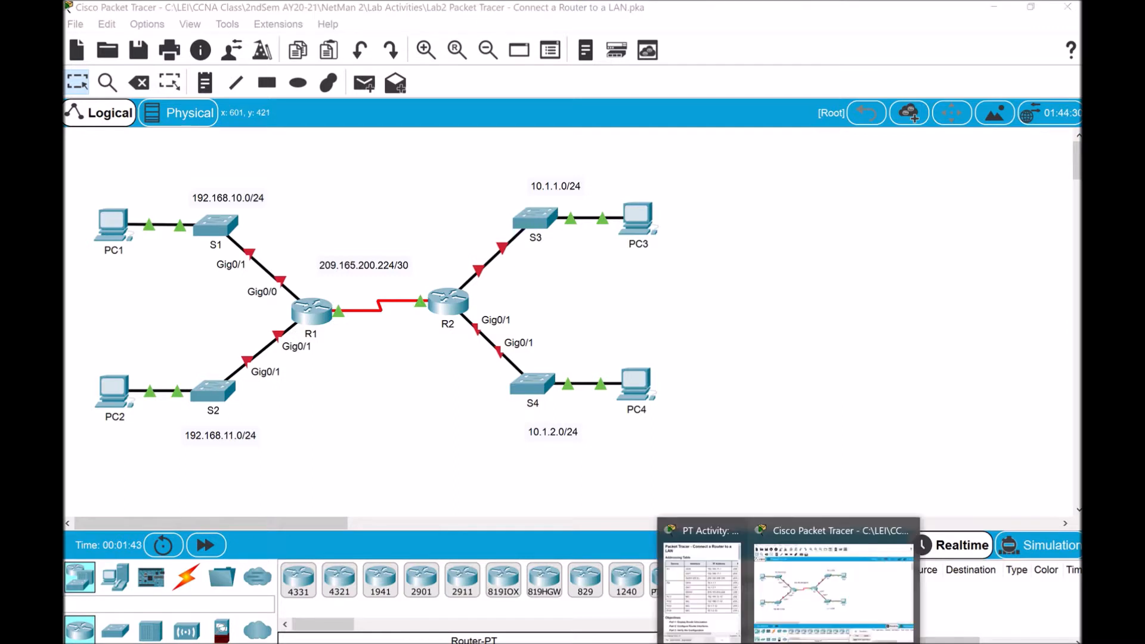
{"action": "left_click", "coordinate": [695, 562]}
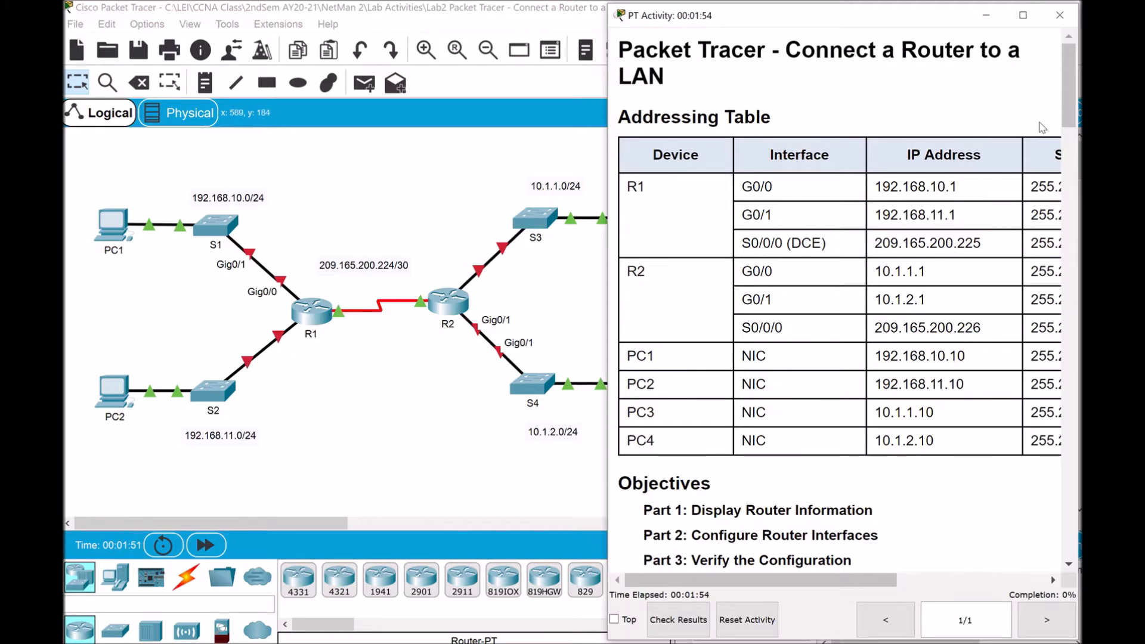
Widen the instructions and scroll sideways until the addressing table's Subnet Mask column shows
{"action": "scroll", "coordinate": [1070, 107], "scroll_direction": "down", "scroll_amount": 1}
{"action": "scroll", "coordinate": [1071, 108], "scroll_direction": "up", "scroll_amount": 1}
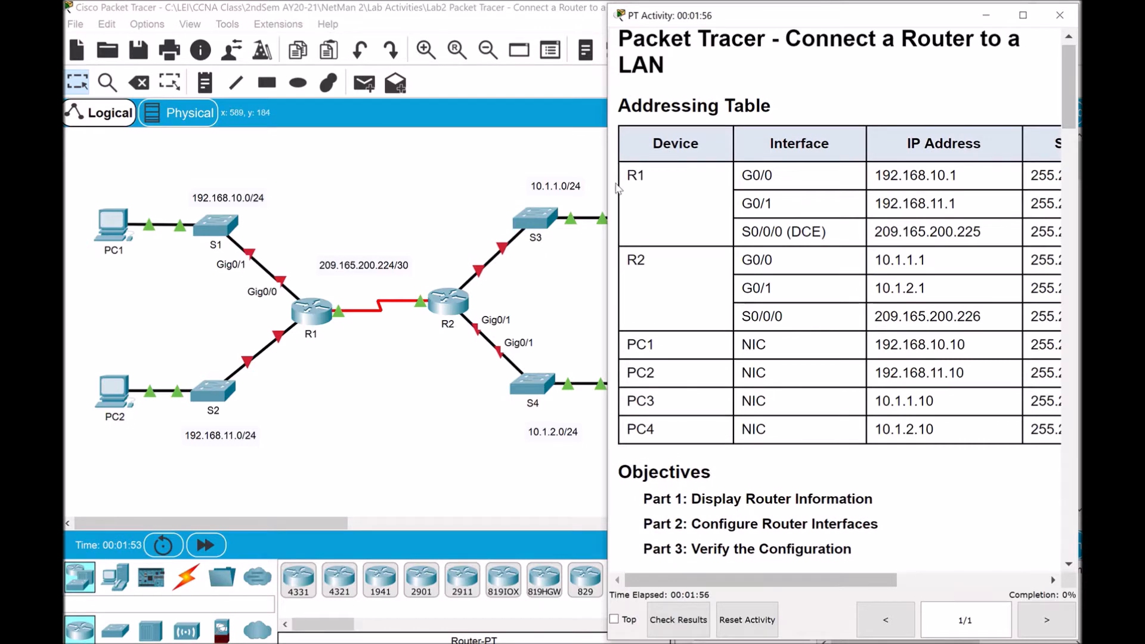
{"action": "left_click_drag", "start_coordinate": [607, 182], "coordinate": [571, 182]}
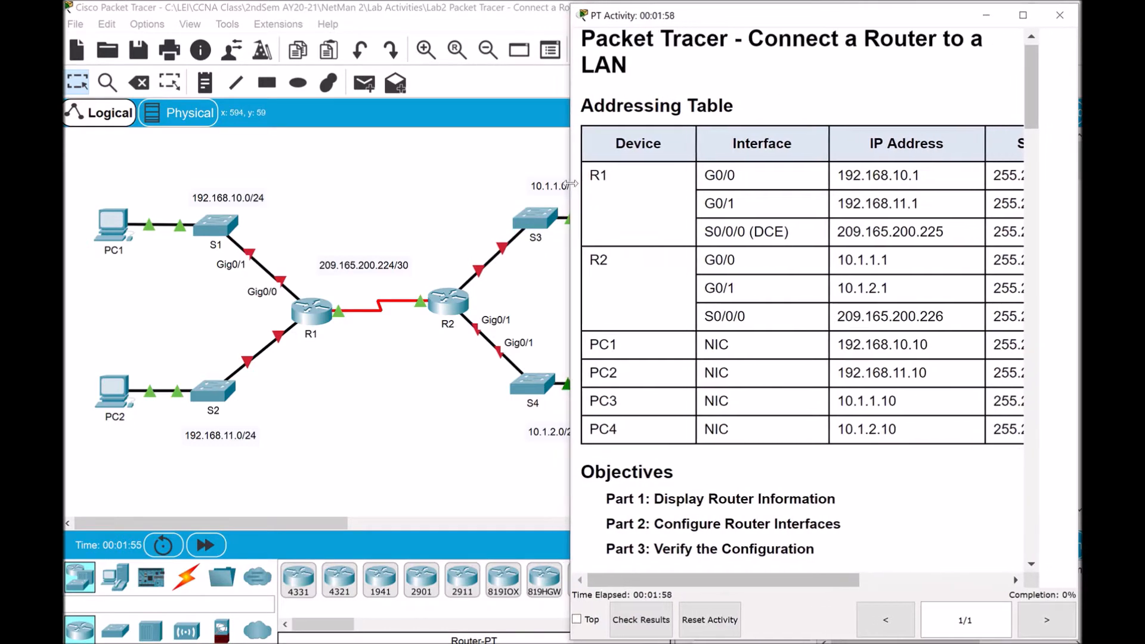
{"action": "scroll", "coordinate": [891, 304], "scroll_direction": "up", "scroll_amount": 1}
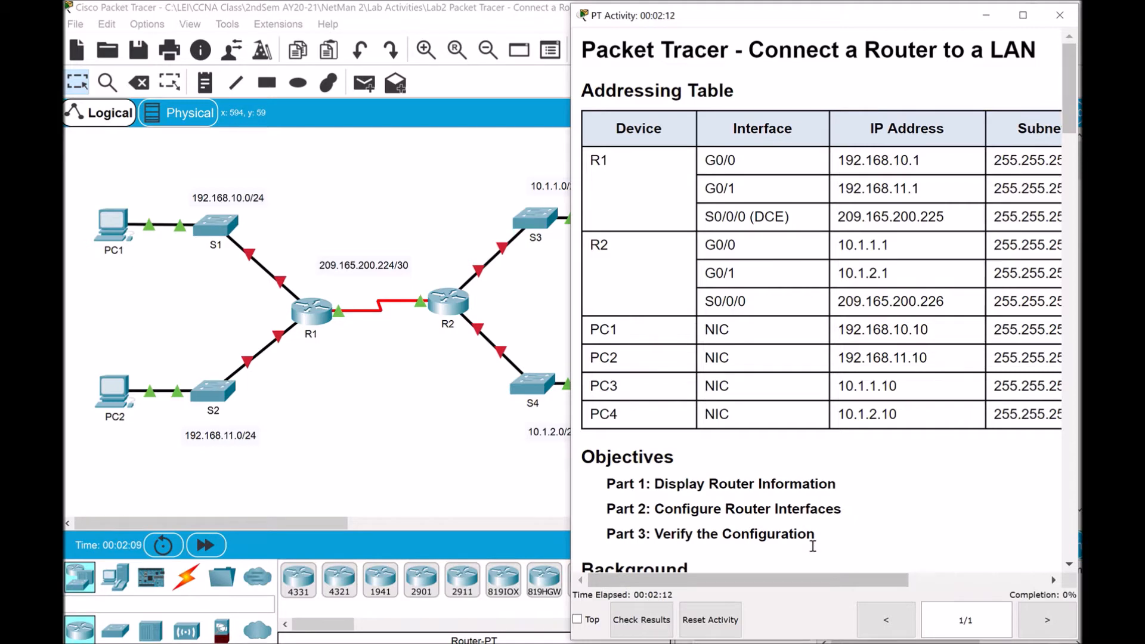
{"action": "mouse_move", "coordinate": [826, 580]}
{"action": "left_mouse_down"}
{"action": "mouse_move", "coordinate": [901, 583]}
{"action": "mouse_move", "coordinate": [826, 581]}
{"action": "left_mouse_up"}
{"action": "mouse_move", "coordinate": [746, 582]}
{"action": "left_mouse_down"}
{"action": "mouse_move", "coordinate": [895, 584]}
{"action": "mouse_move", "coordinate": [729, 578]}
{"action": "left_mouse_up"}
{"action": "left_click_drag", "start_coordinate": [1072, 113], "coordinate": [1079, 177]}
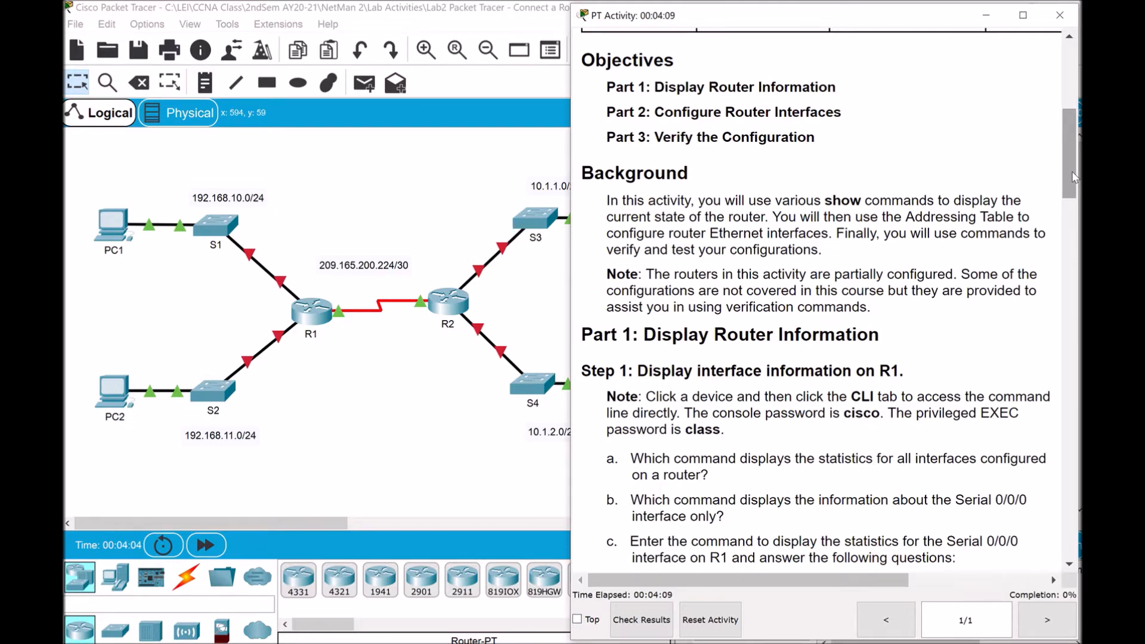
Scroll the instructions down to Part 1, Step 1: Display interface information on R1
{"action": "left_click_drag", "start_coordinate": [1072, 171], "coordinate": [1077, 207]}
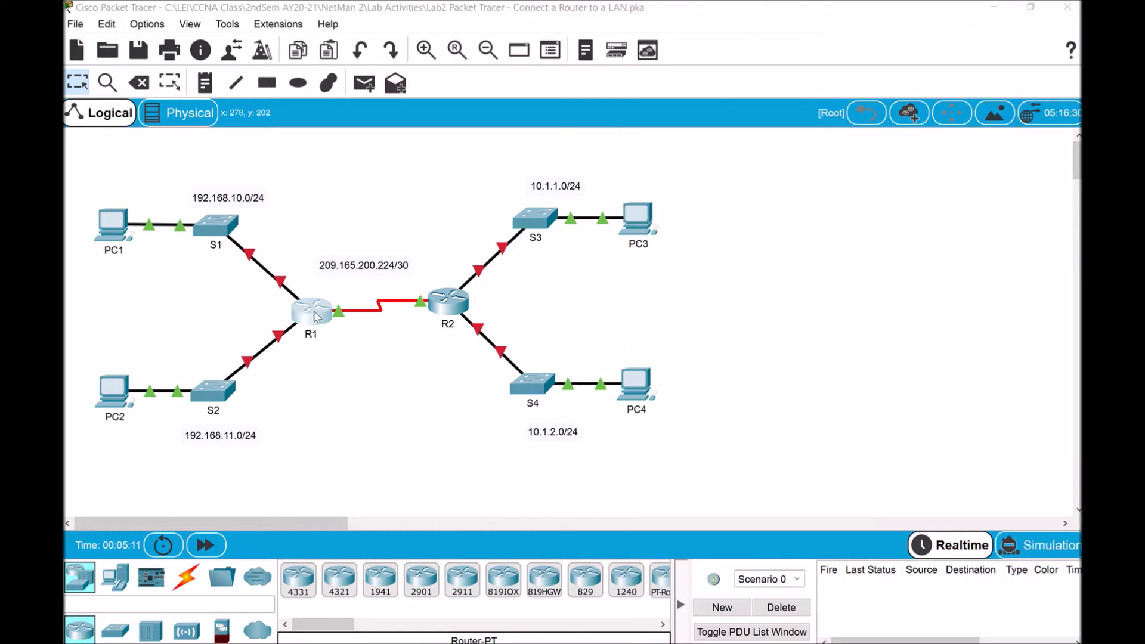
Open R1's device window at the upper left, enlarged, on its command line
{"action": "left_click", "coordinate": [311, 307]}
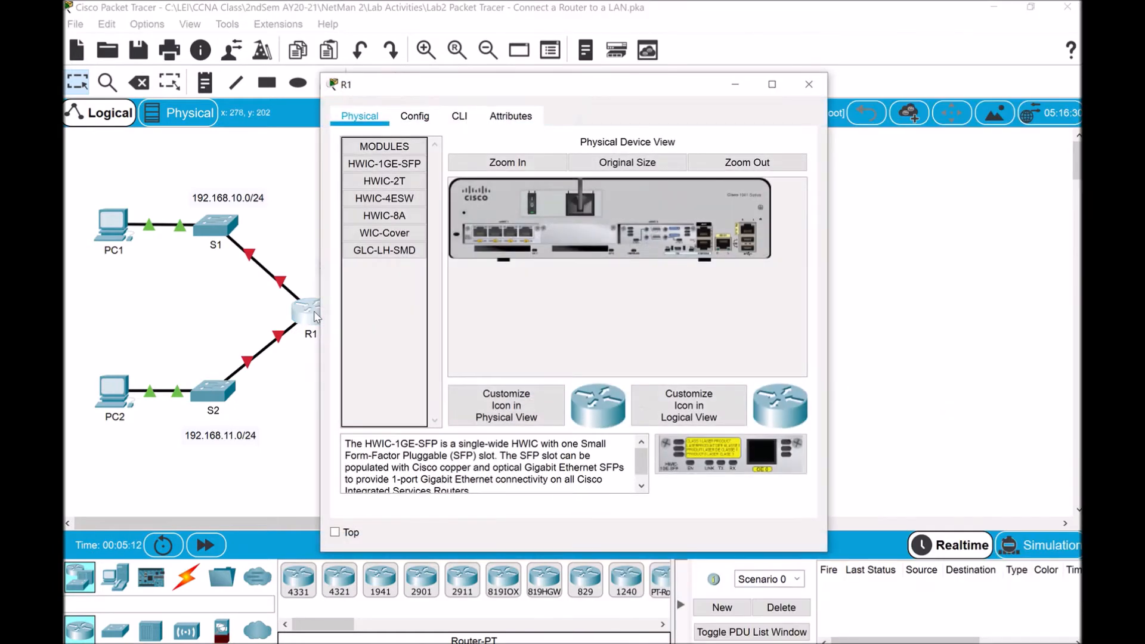
{"action": "left_click_drag", "start_coordinate": [574, 88], "coordinate": [338, 16]}
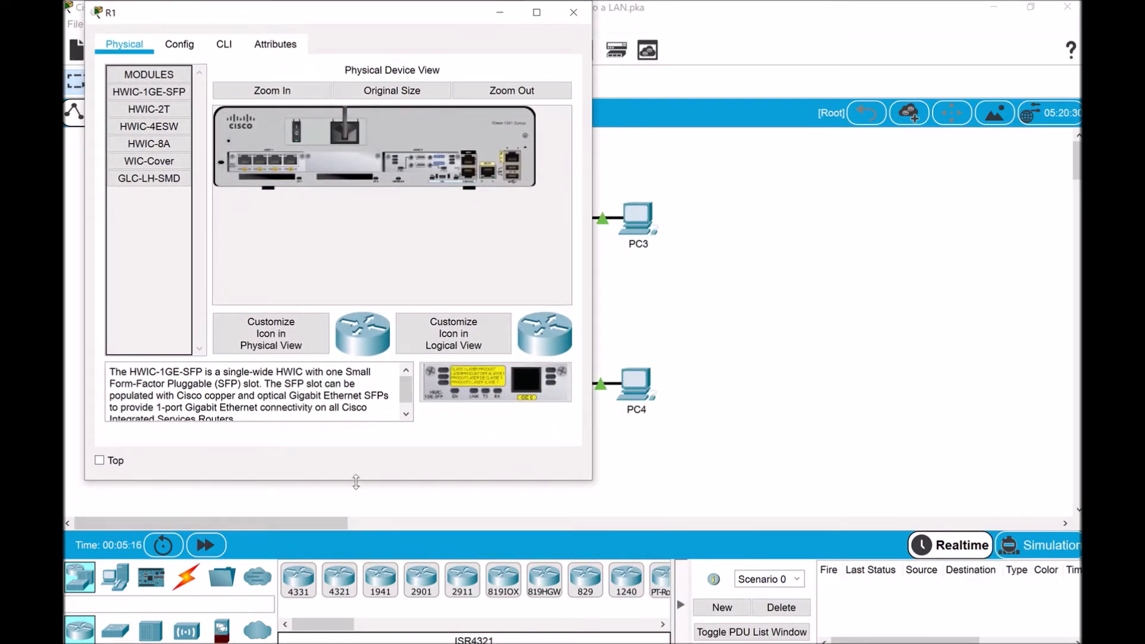
{"action": "left_click_drag", "start_coordinate": [357, 481], "coordinate": [320, 630]}
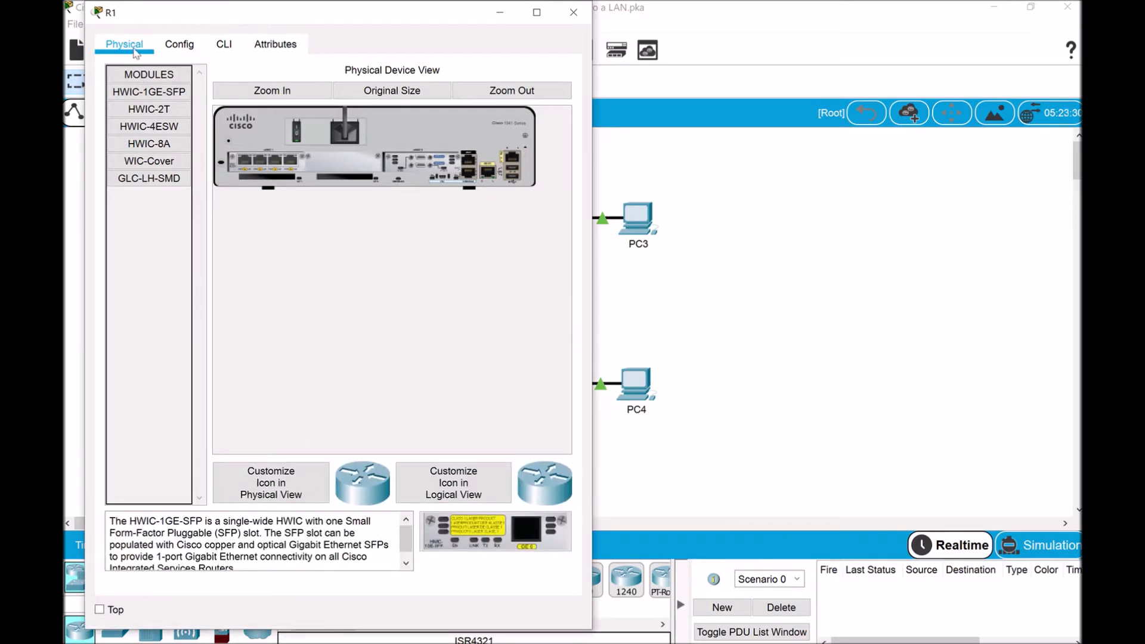
{"action": "left_click", "coordinate": [225, 45]}
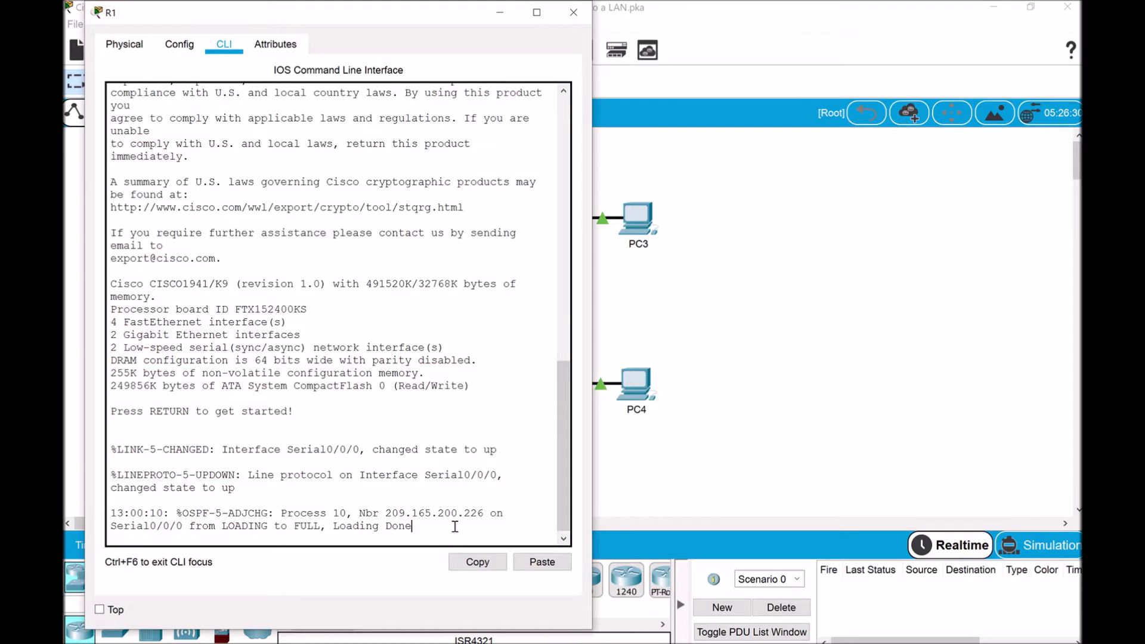
Log in to R1 with the console password, enter enable mode, and keep the instructions alongside
{"action": "key", "text": "Return"}
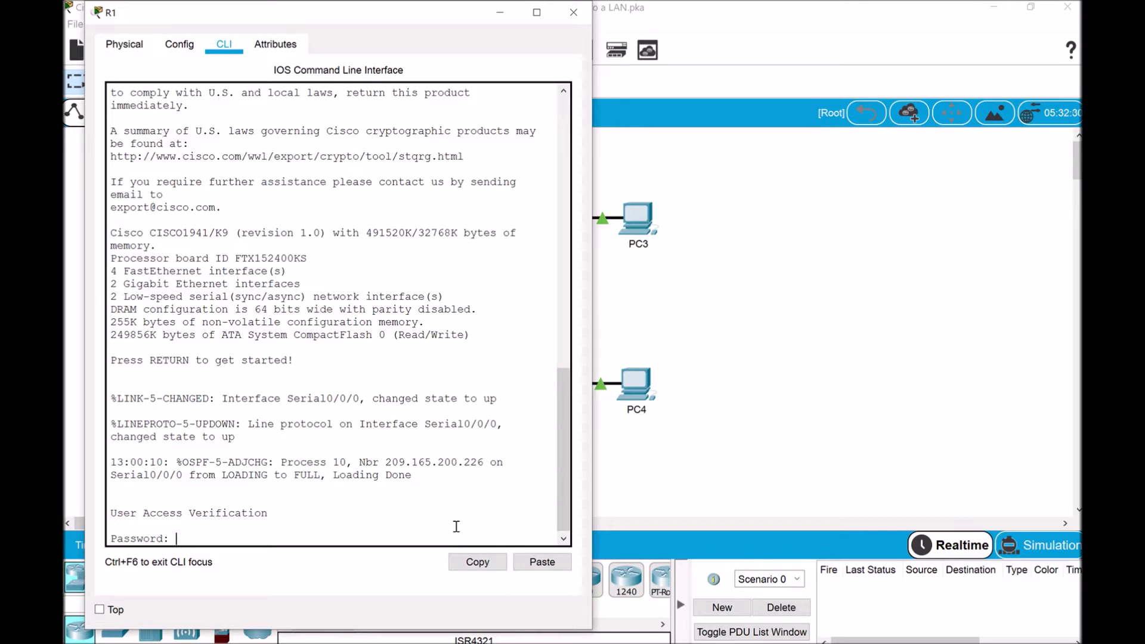
{"action": "key", "text": "Return"}
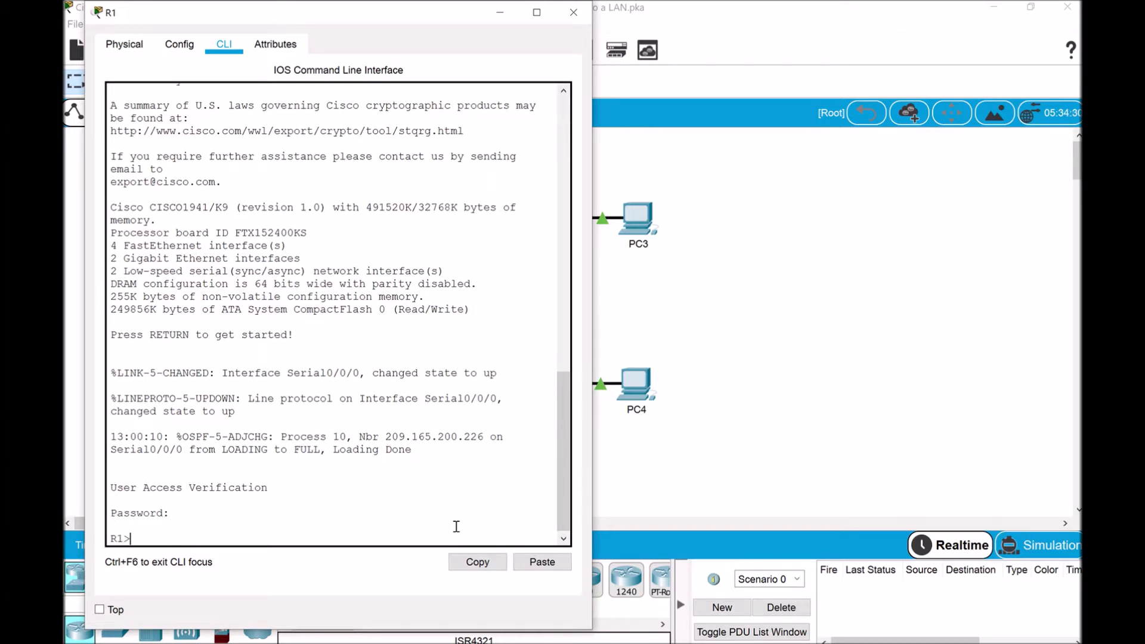
{"action": "type", "text": "enable"}
{"action": "key", "text": "Return"}
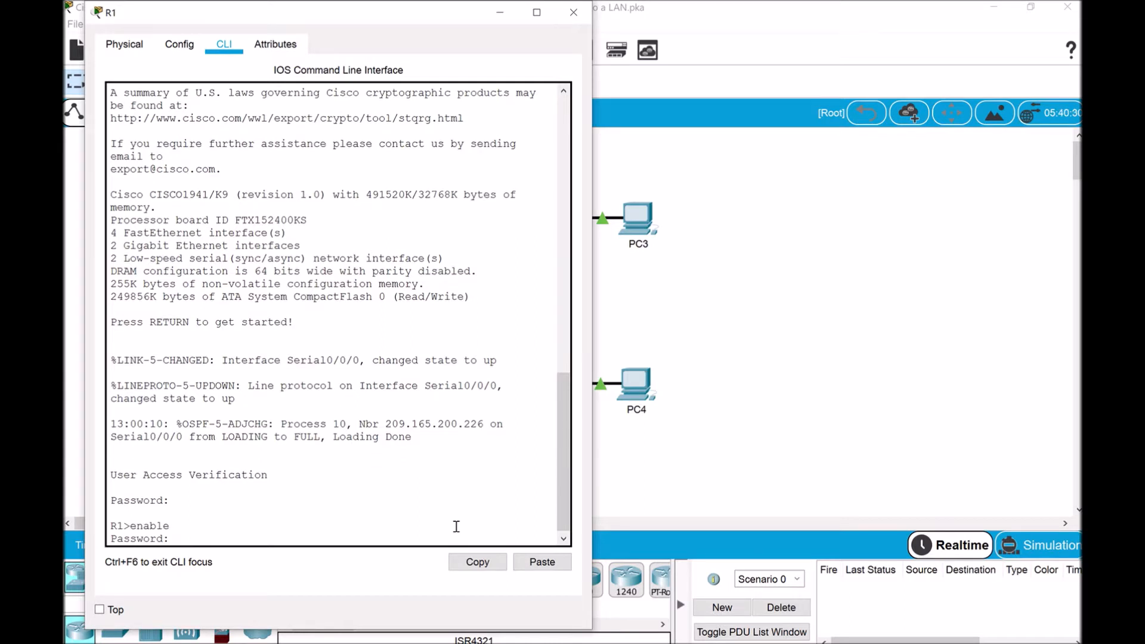
{"action": "key", "text": "Return"}
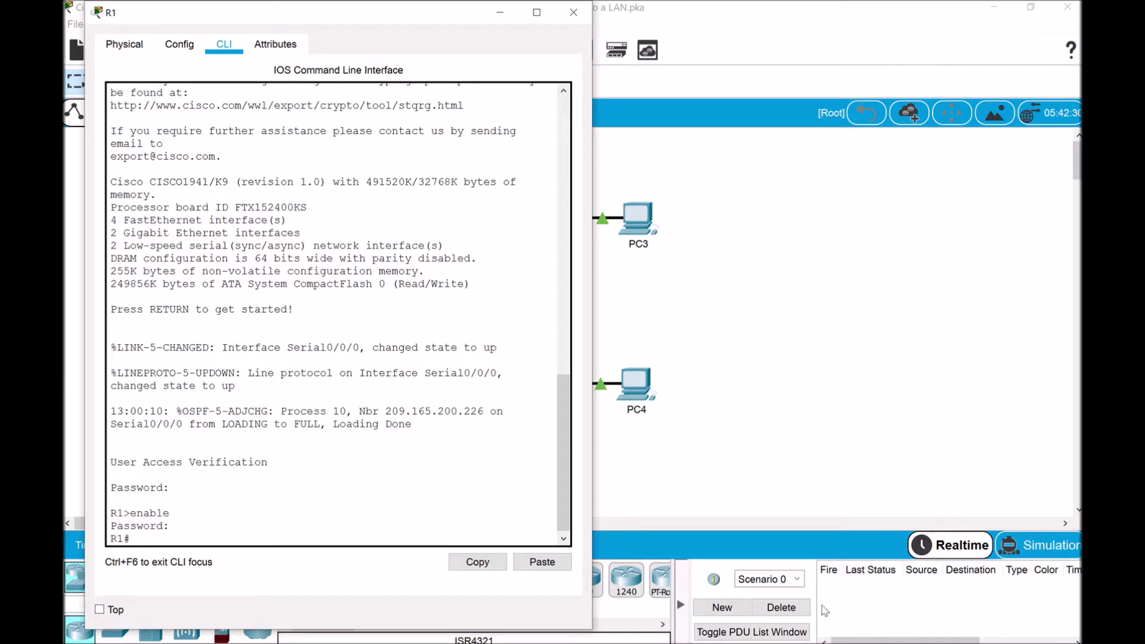
{"action": "left_click", "coordinate": [791, 643]}
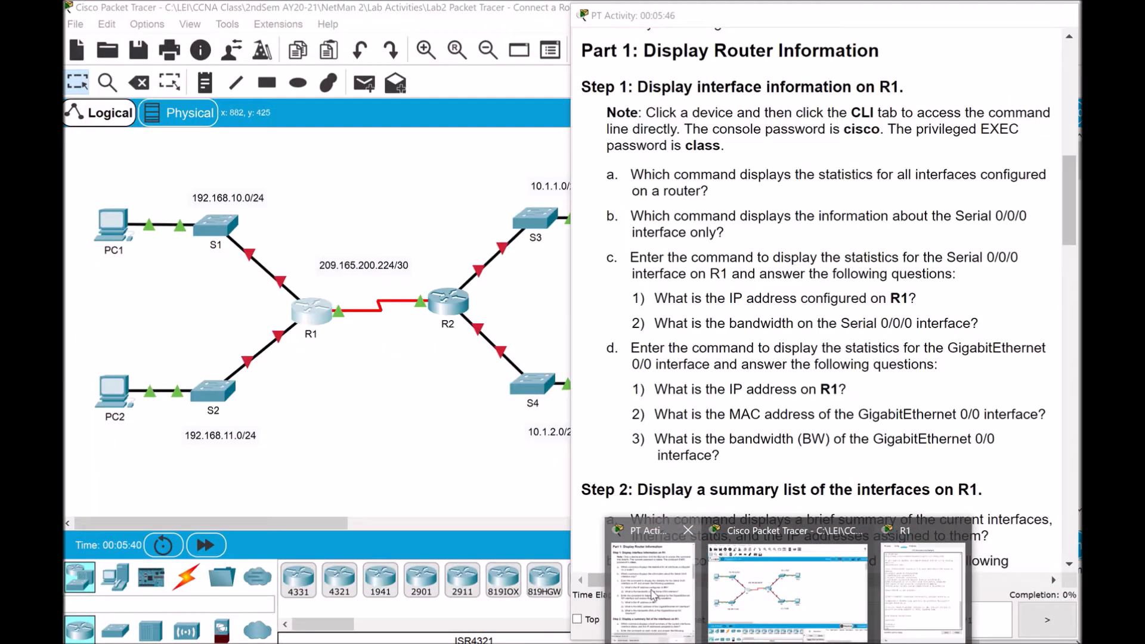
{"action": "left_click", "coordinate": [638, 593]}
{"action": "left_click", "coordinate": [235, 534]}
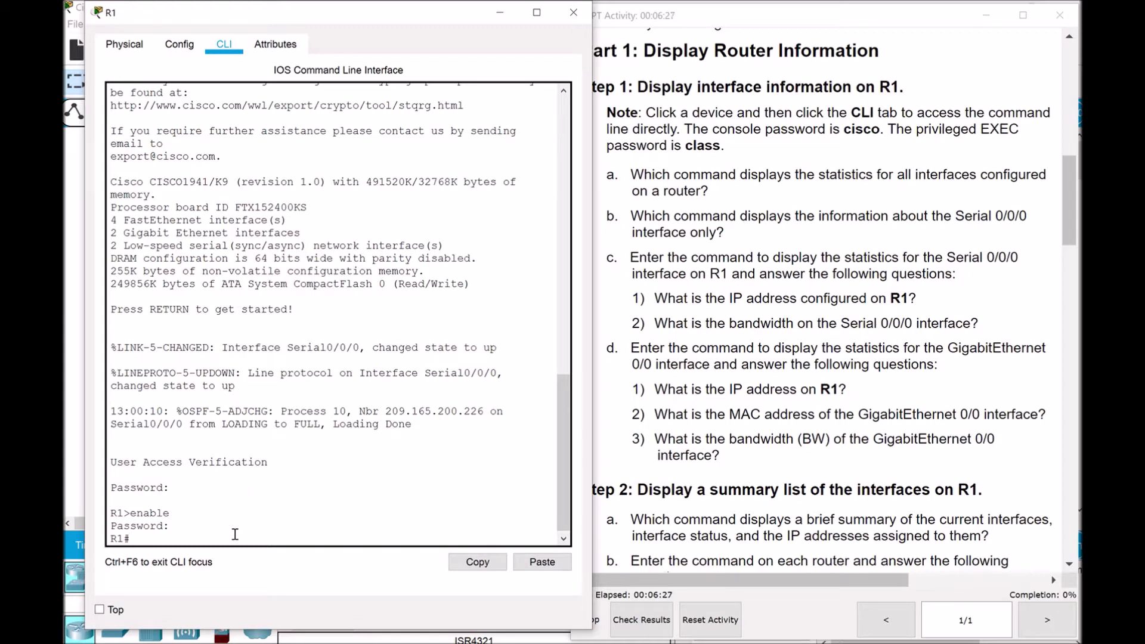
Run show interfaces on R1 and page through the full output back to the R1# prompt
{"action": "type", "text": "show interfaces"}
{"action": "key", "text": "Return"}
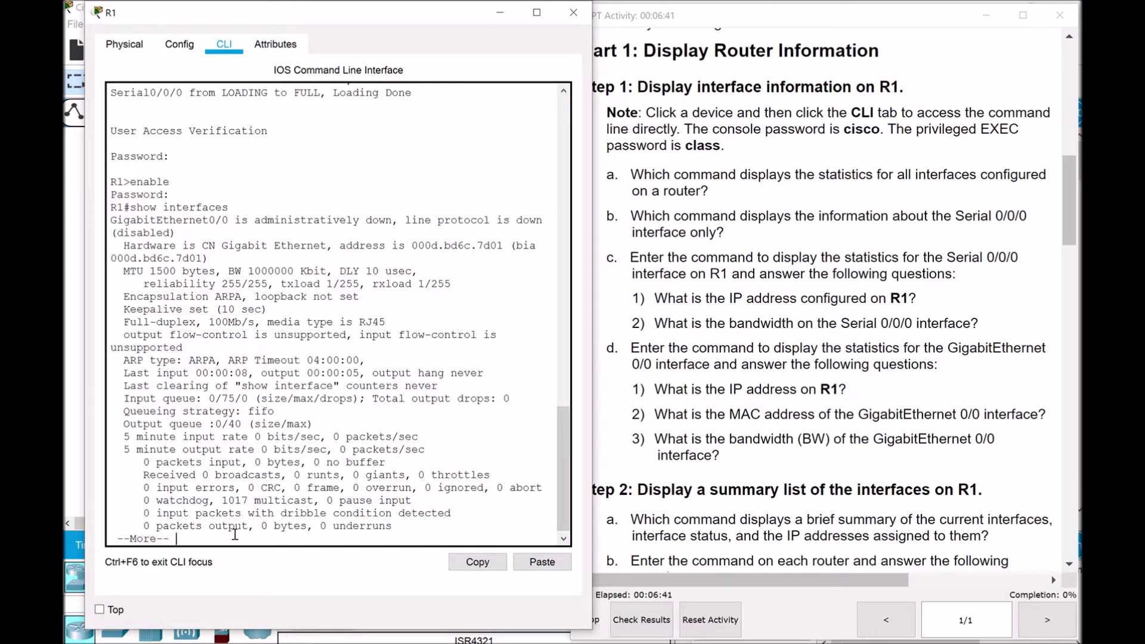
{"action": "key", "text": "space"}
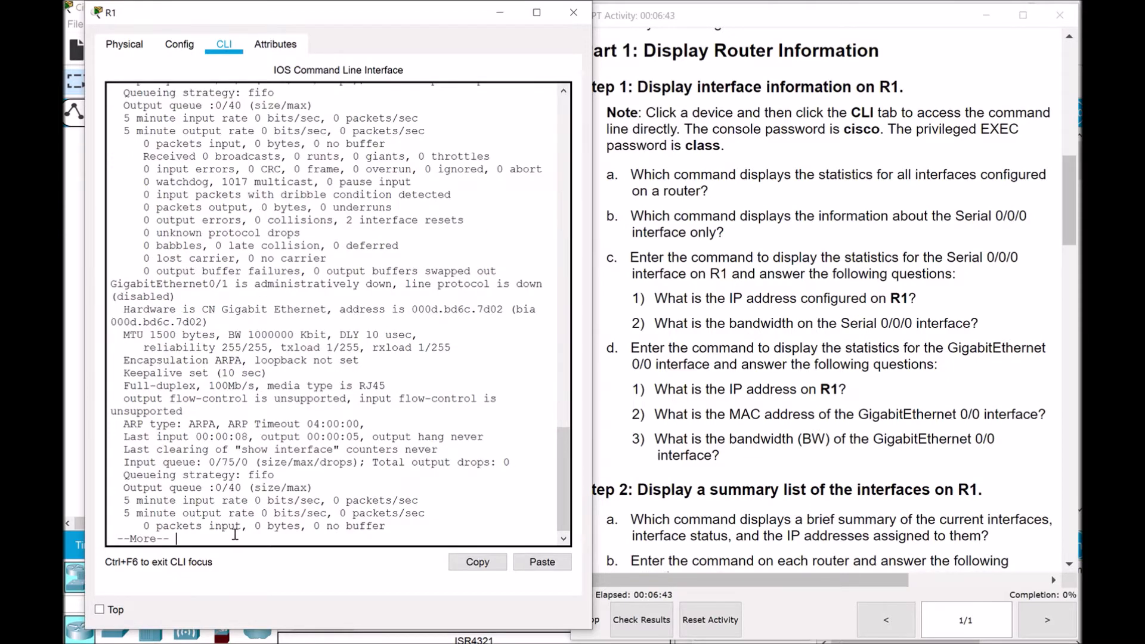
{"action": "key", "text": "space"}
{"action": "key", "text": "space"}
{"action": "key", "text": "space"}
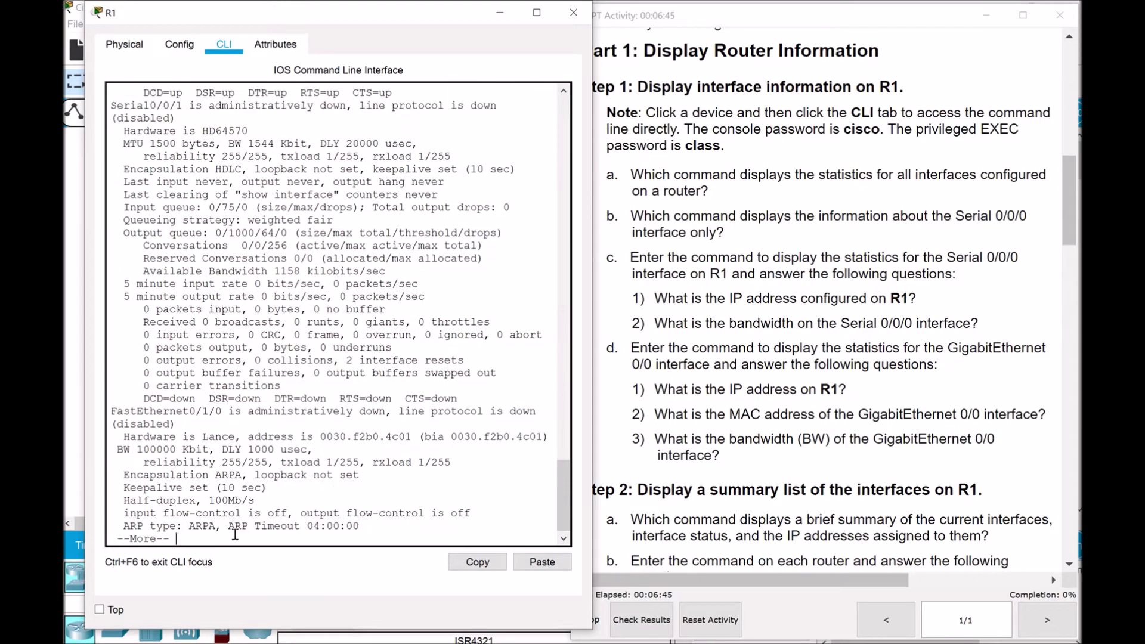
{"action": "key", "text": "space"}
{"action": "key", "text": "space"}
{"action": "key", "text": "space"}
{"action": "key", "text": "space"}
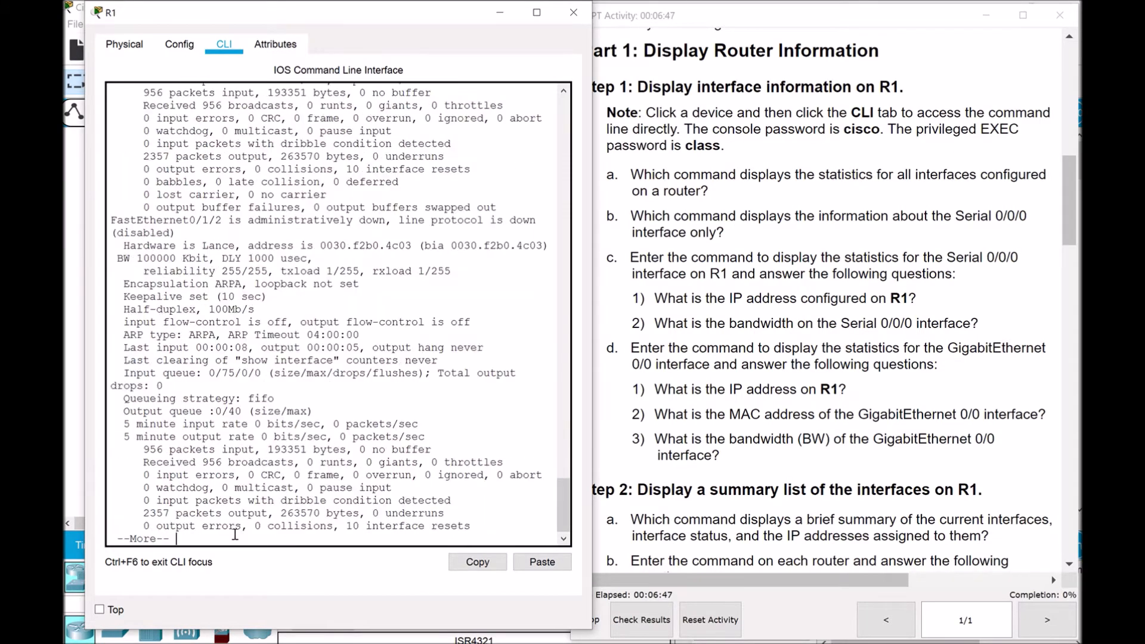
{"action": "key", "text": "space"}
{"action": "key", "text": "space"}
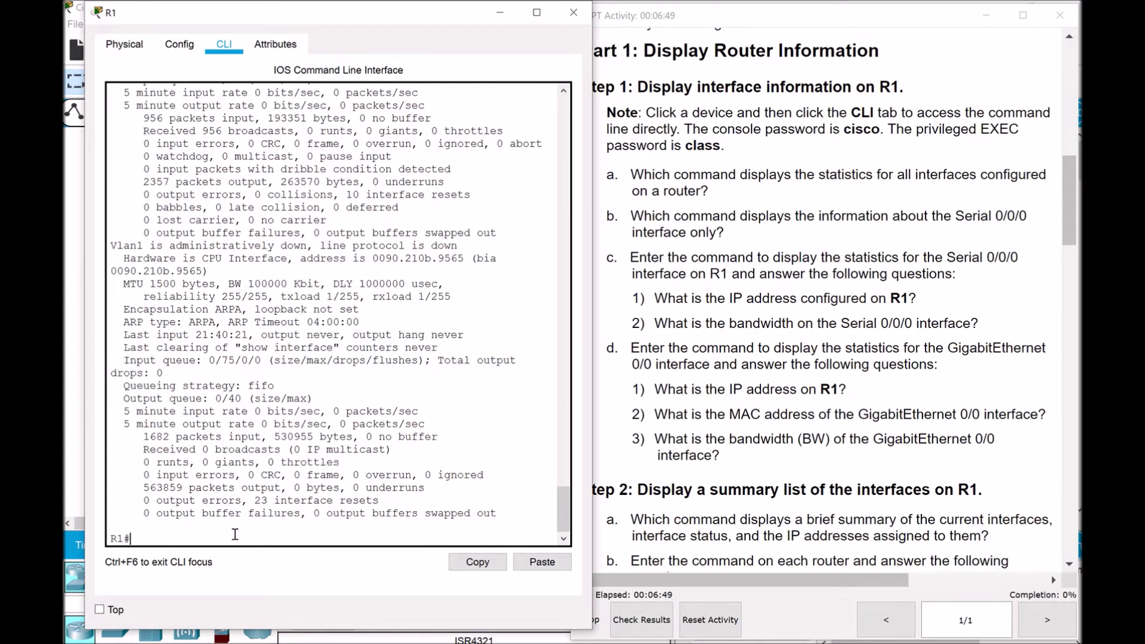
{"action": "left_click_drag", "start_coordinate": [558, 508], "coordinate": [590, 238]}
{"action": "scroll", "coordinate": [345, 288], "scroll_direction": "down", "scroll_amount": 3}
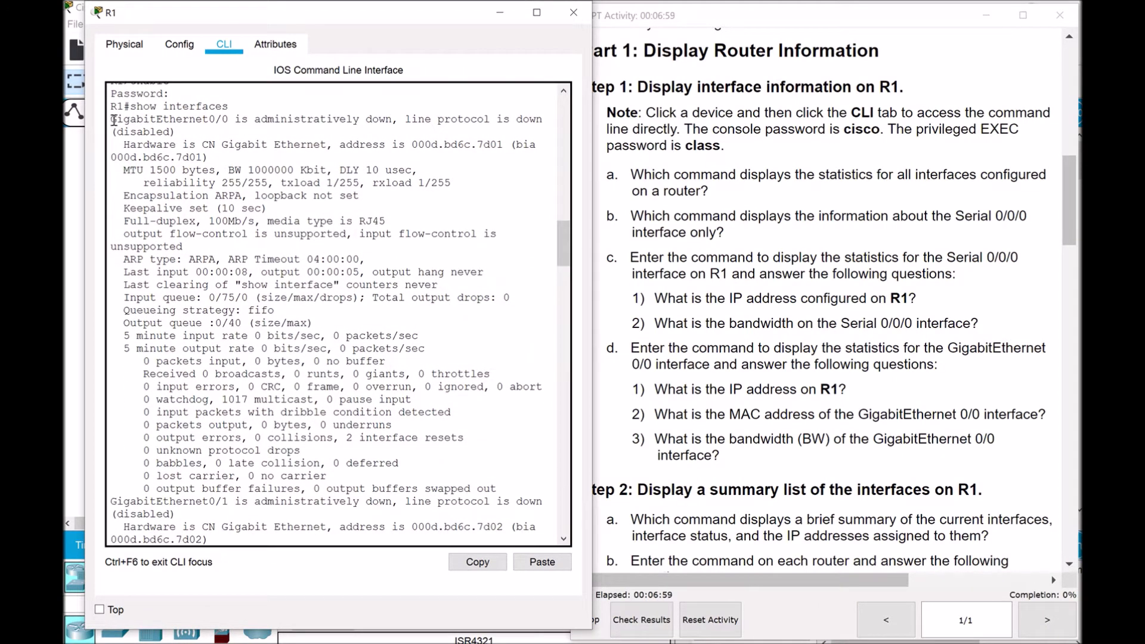
{"action": "left_click_drag", "start_coordinate": [113, 119], "coordinate": [527, 487]}
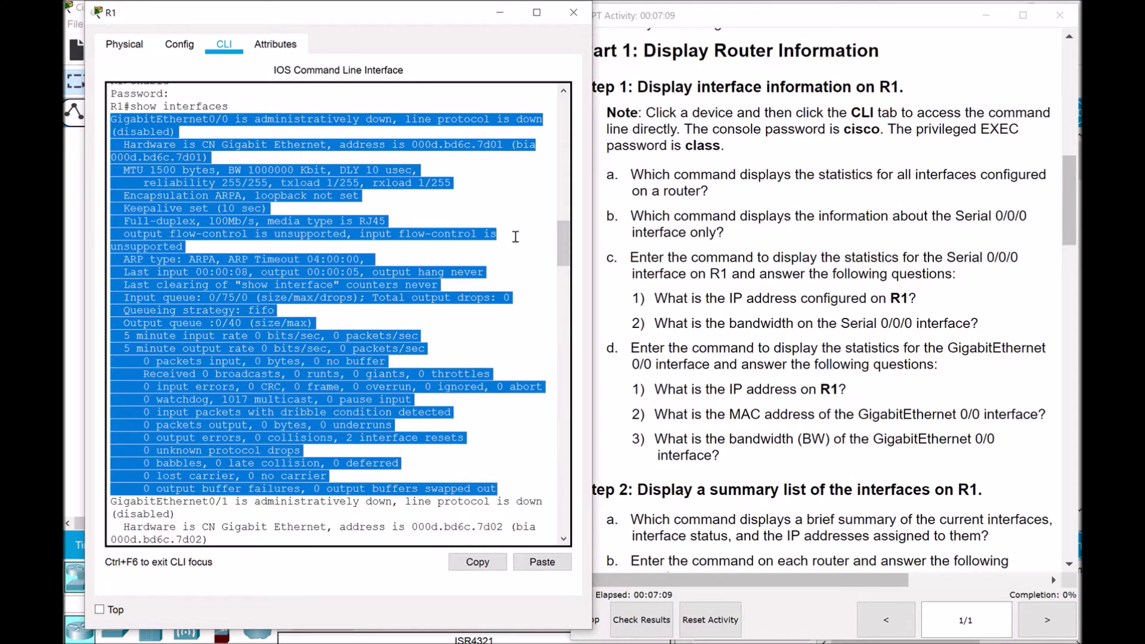
{"action": "left_click_drag", "start_coordinate": [561, 244], "coordinate": [556, 276]}
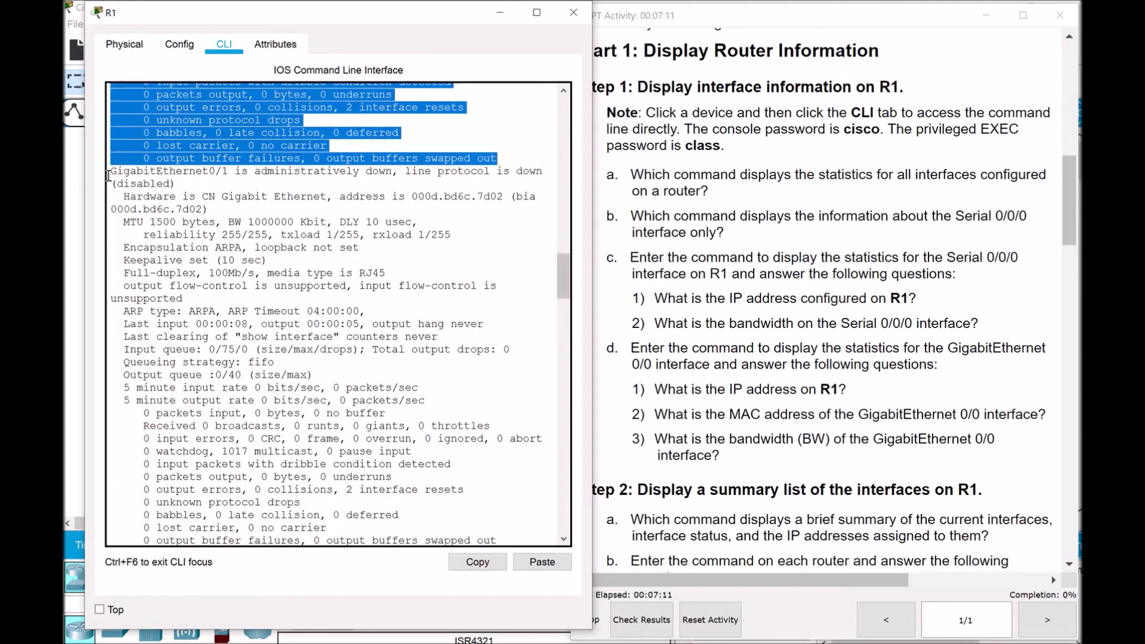
{"action": "left_click_drag", "start_coordinate": [111, 173], "coordinate": [499, 471]}
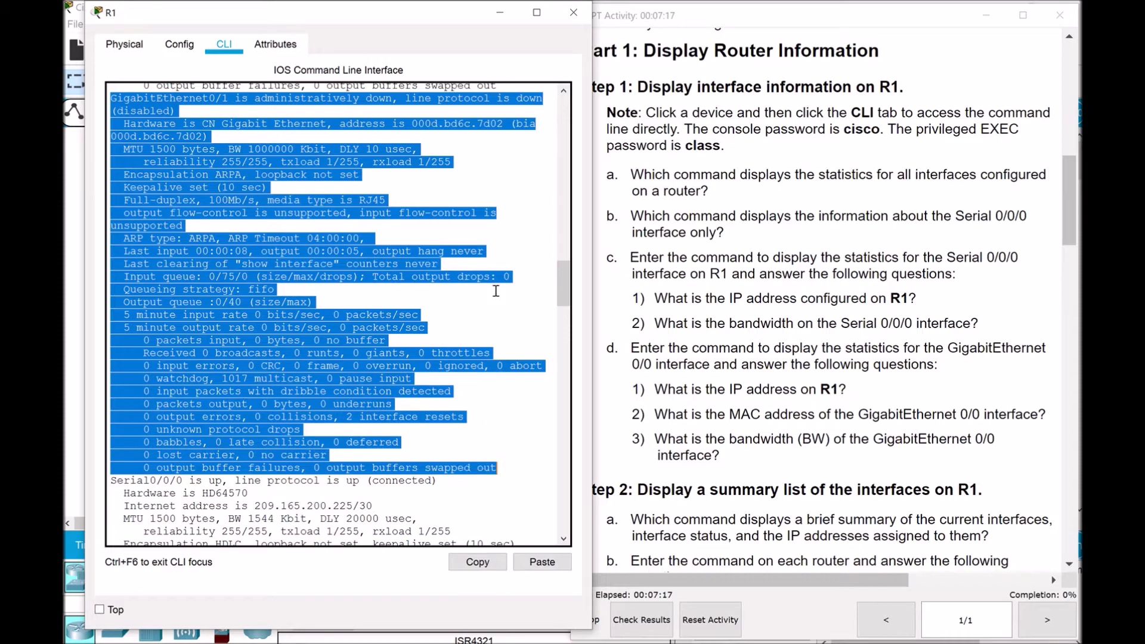
{"action": "left_click_drag", "start_coordinate": [561, 282], "coordinate": [552, 482]}
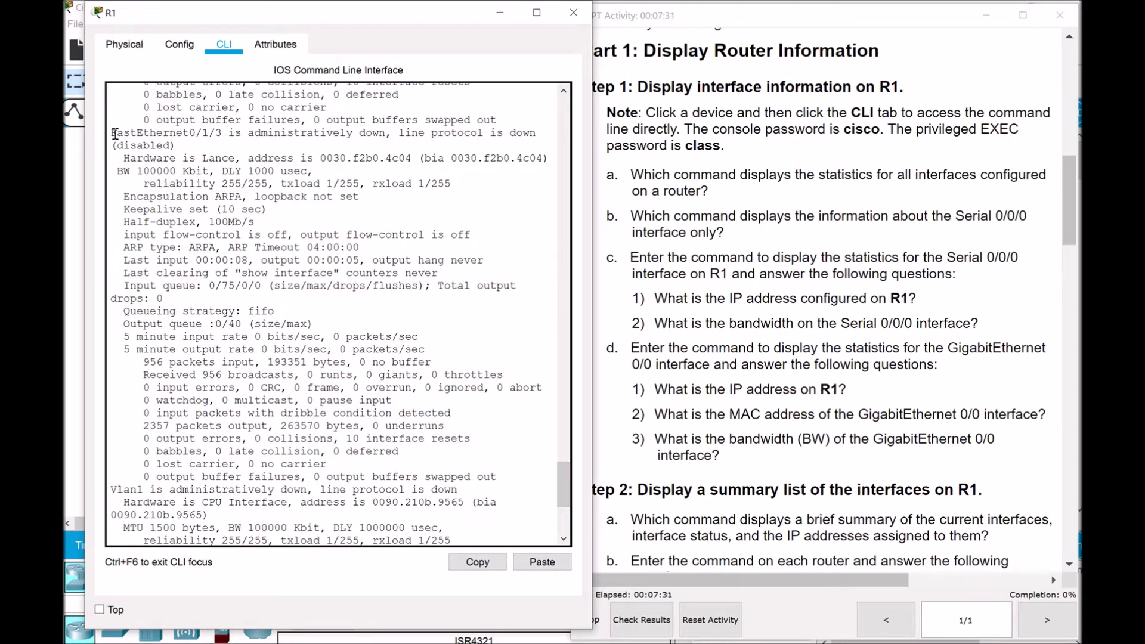
{"action": "left_click_drag", "start_coordinate": [114, 133], "coordinate": [406, 535]}
{"action": "left_click", "coordinate": [453, 493]}
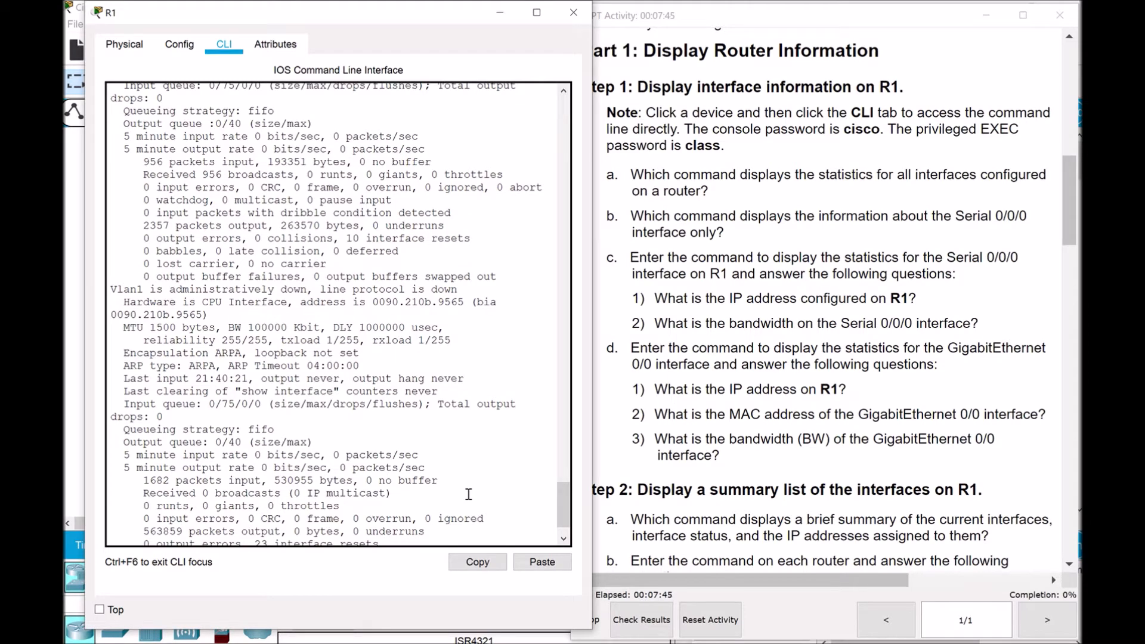
{"action": "scroll", "coordinate": [570, 506], "scroll_direction": "down", "scroll_amount": 2}
{"action": "scroll", "coordinate": [569, 506], "scroll_direction": "down", "scroll_amount": 1}
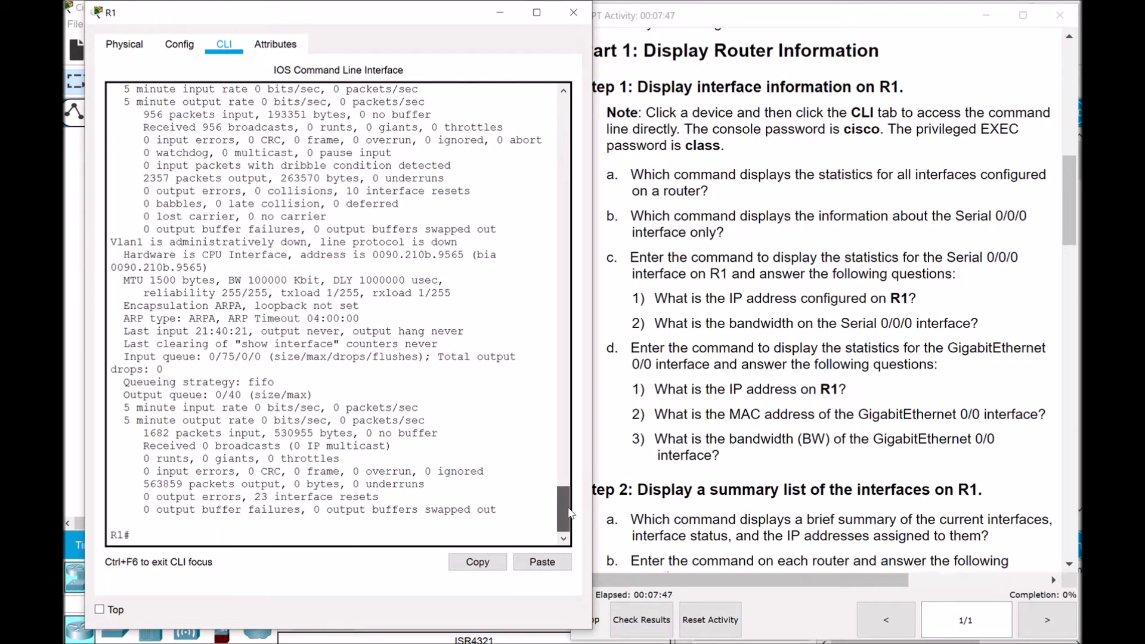
{"action": "left_click", "coordinate": [166, 537]}
Run show interface serial0/0/0 on R1, showing up/up, 209.165.200.225/30 and 1544 Kbit bandwidth
{"action": "type", "text": "show interface"}
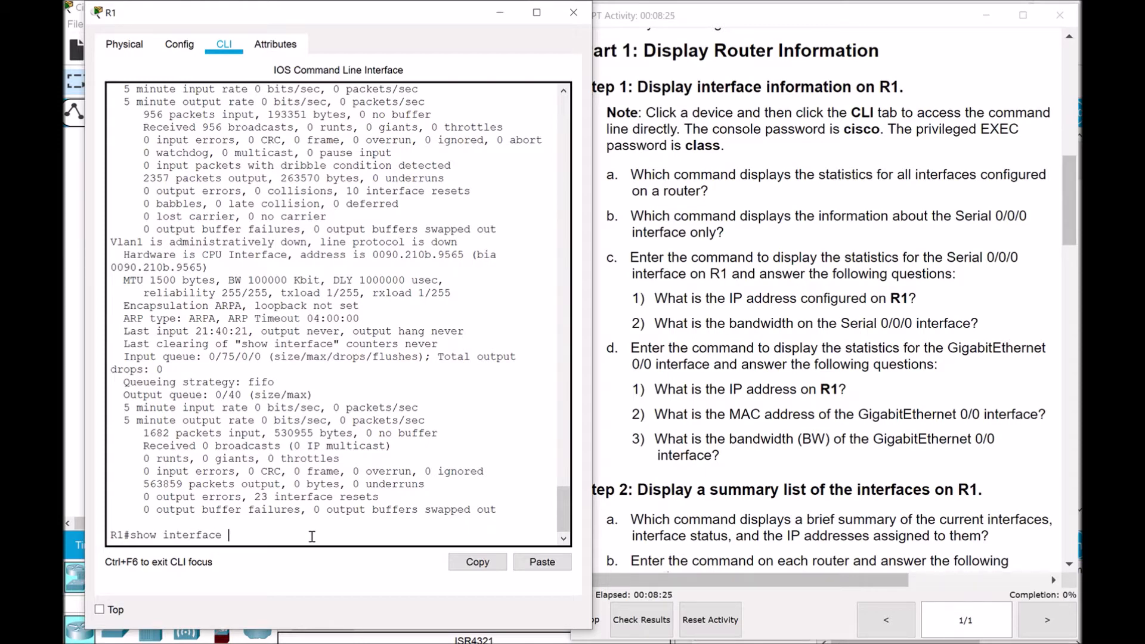
{"action": "type", "text": "serial0/0/0"}
{"action": "key", "text": "Return"}
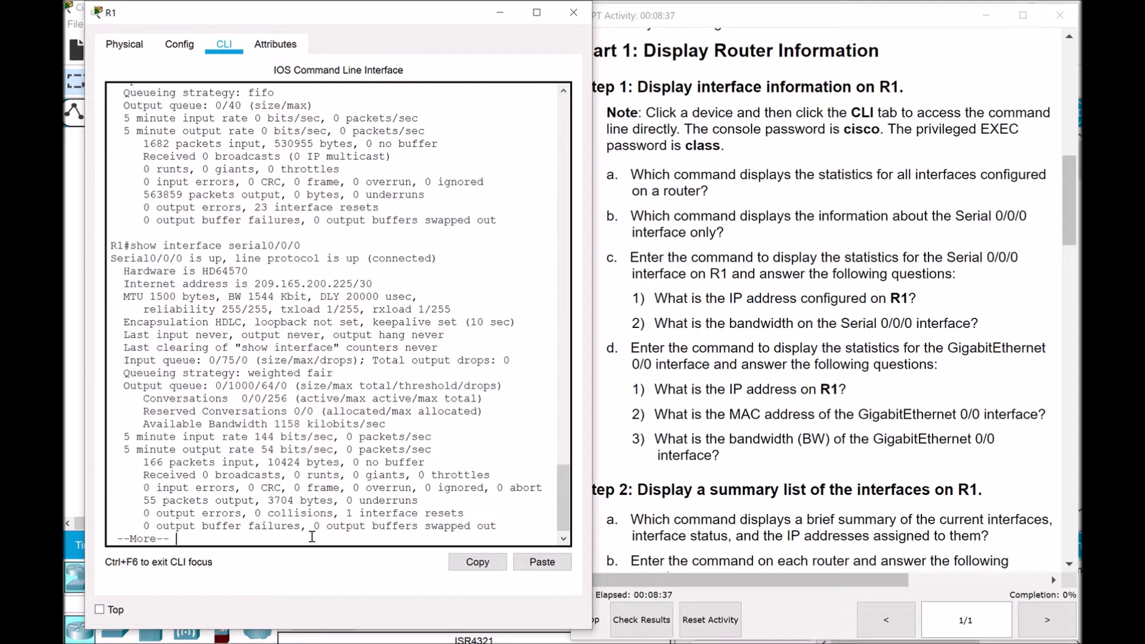
{"action": "key", "text": "space"}
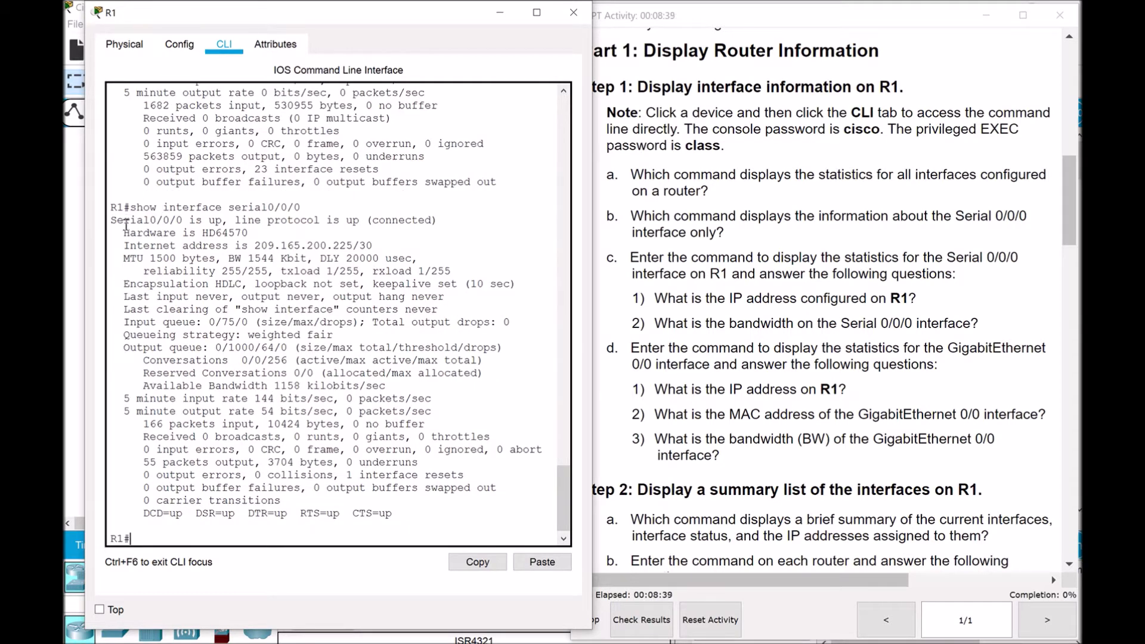
{"action": "left_click_drag", "start_coordinate": [111, 221], "coordinate": [447, 513]}
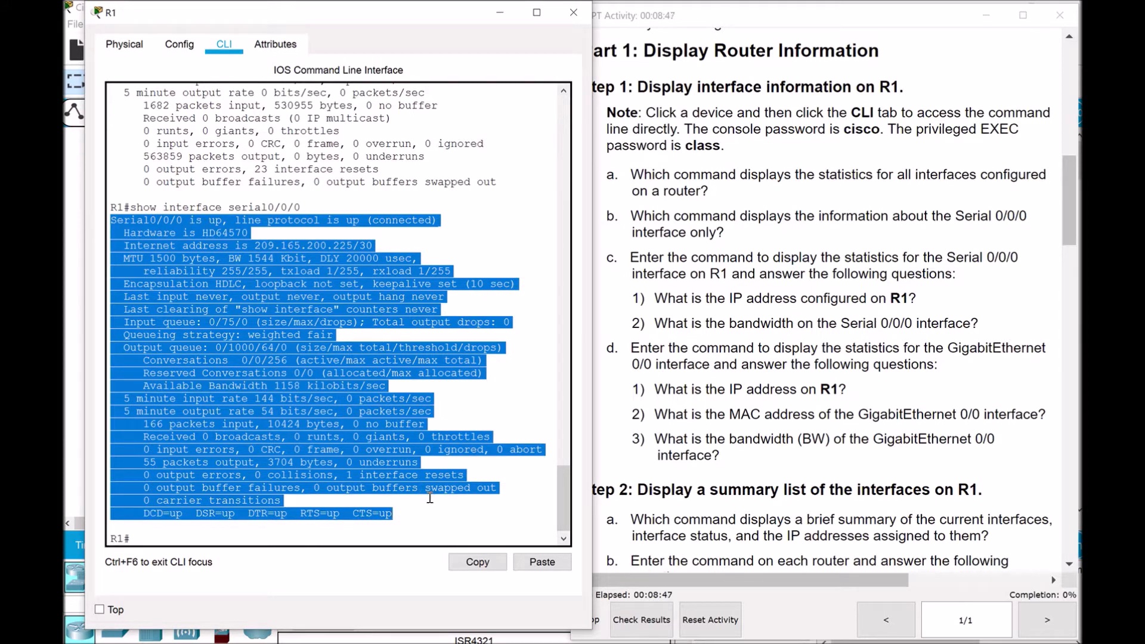
{"action": "left_click", "coordinate": [285, 540]}
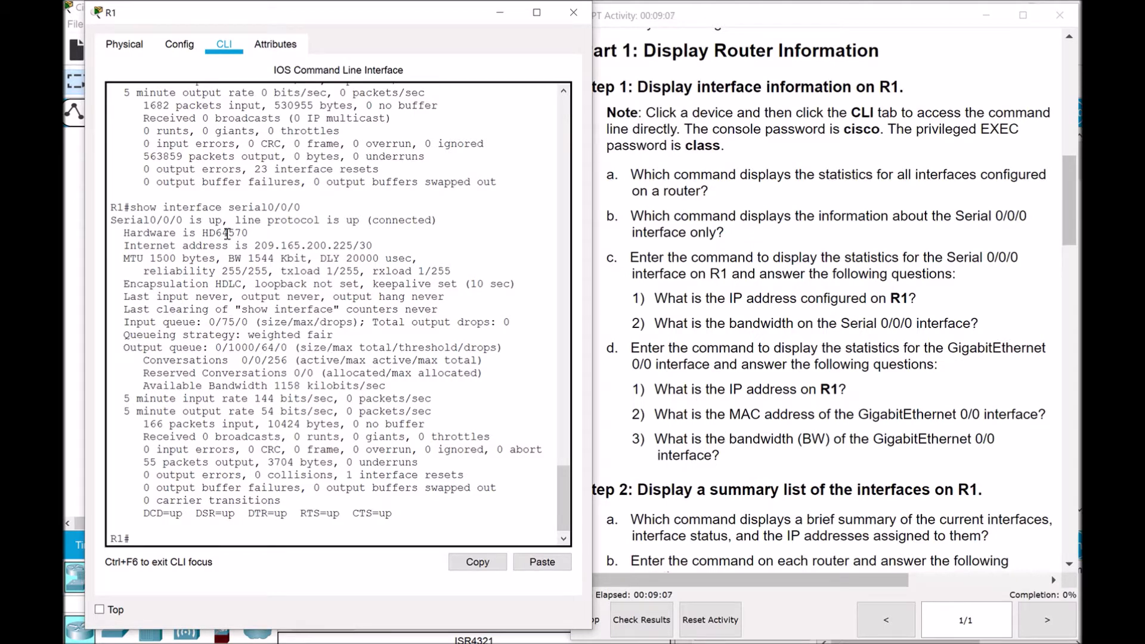
{"action": "left_click_drag", "start_coordinate": [117, 246], "coordinate": [412, 256]}
{"action": "left_click_drag", "start_coordinate": [255, 245], "coordinate": [374, 246]}
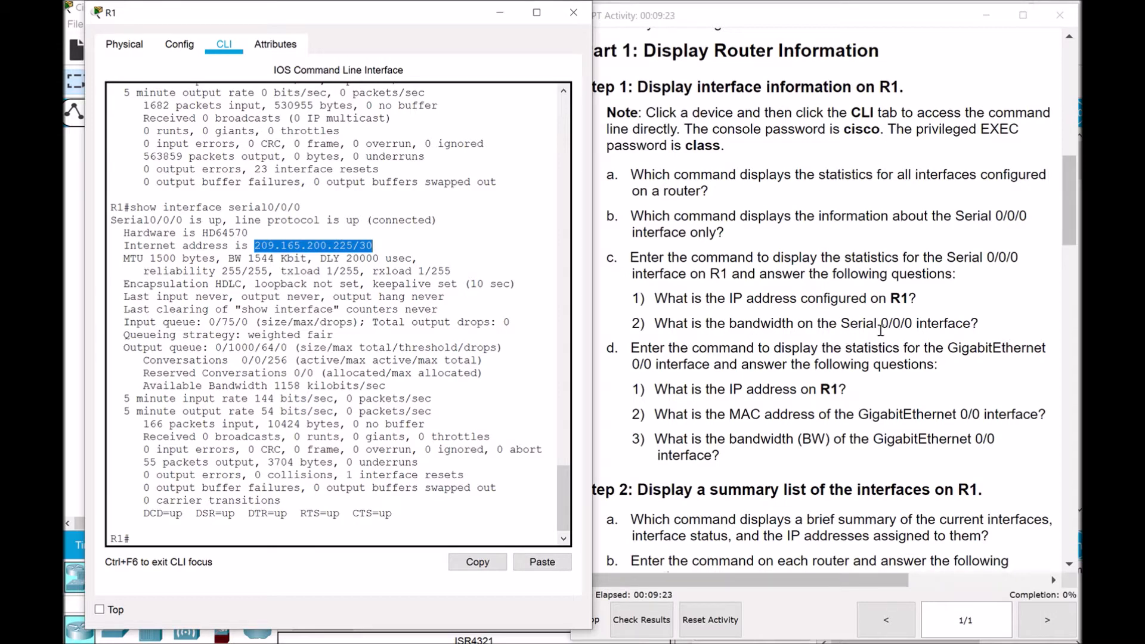
{"action": "left_click_drag", "start_coordinate": [228, 259], "coordinate": [308, 259]}
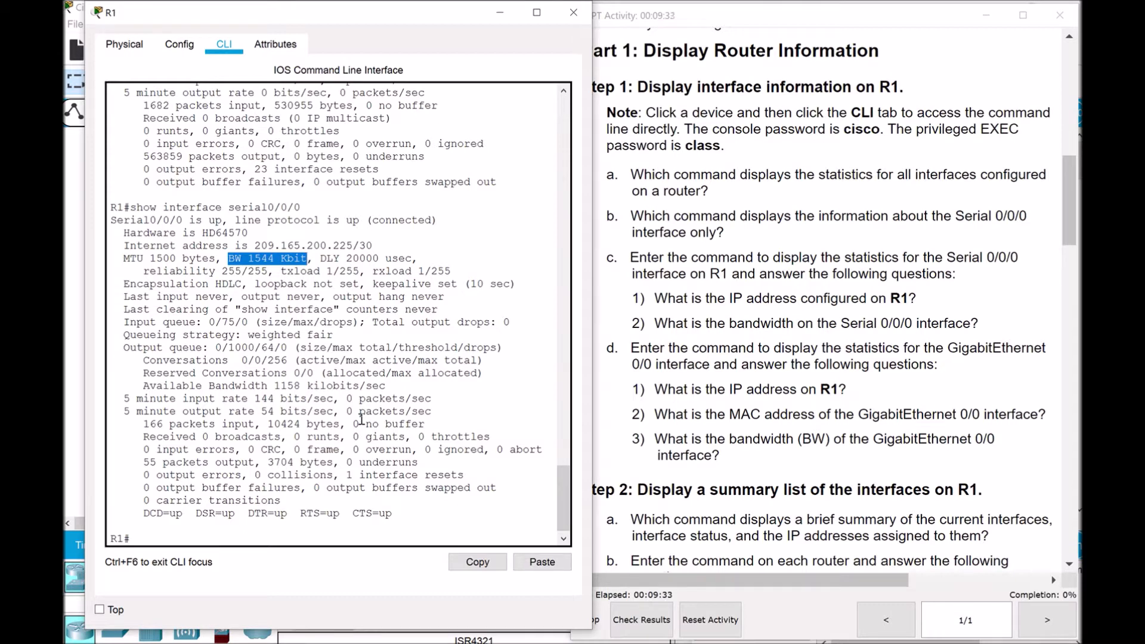
{"action": "left_click", "coordinate": [375, 376]}
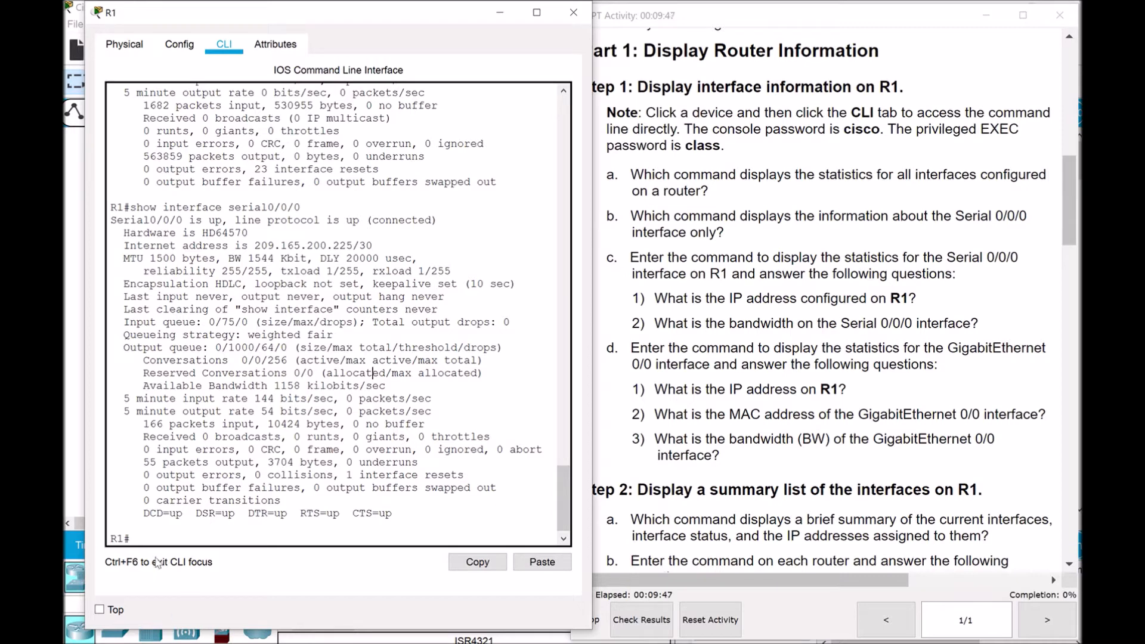
{"action": "left_click", "coordinate": [193, 534]}
Edit the recalled command to show interface gi0/0, revealing it administratively down at 1000000 Kbit
{"action": "key", "text": "Up"}
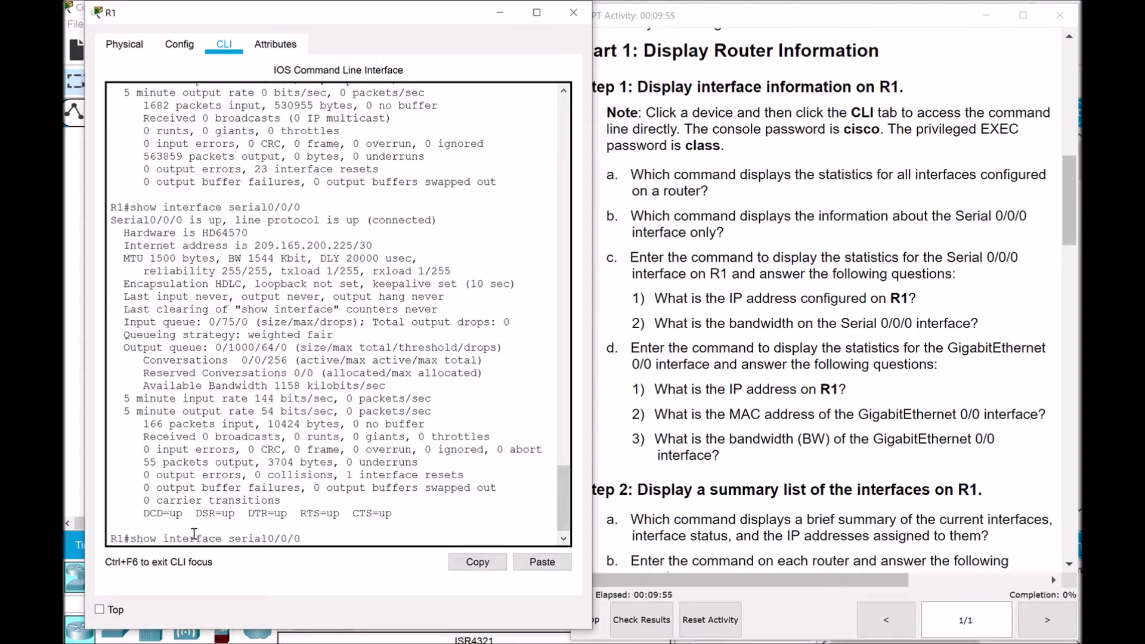
{"action": "key", "text": "BackSpace"}
{"action": "key", "text": "BackSpace"}
{"action": "key", "text": "BackSpace"}
{"action": "key", "text": "BackSpace"}
{"action": "key", "text": "BackSpace"}
{"action": "key", "text": "BackSpace"}
{"action": "key", "text": "BackSpace"}
{"action": "key", "text": "BackSpace"}
{"action": "key", "text": "BackSpace"}
{"action": "key", "text": "BackSpace"}
{"action": "key", "text": "BackSpace"}
{"action": "type", "text": "gi"}
{"action": "type", "text": "0"}
{"action": "type", "text": "/0"}
{"action": "key", "text": "Return"}
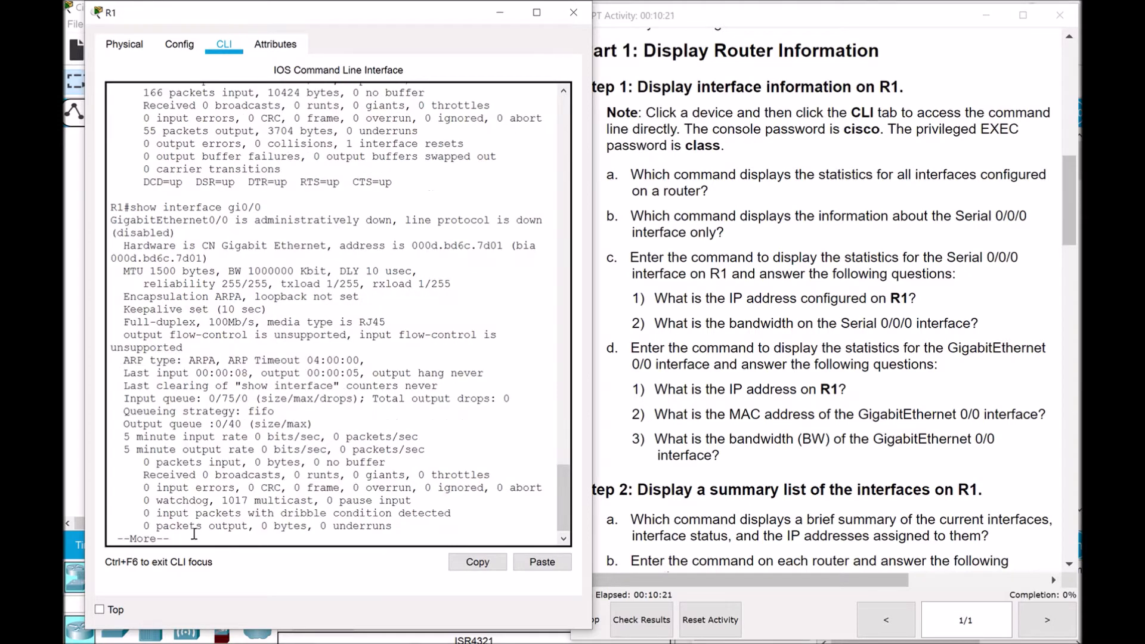
{"action": "key", "text": "space"}
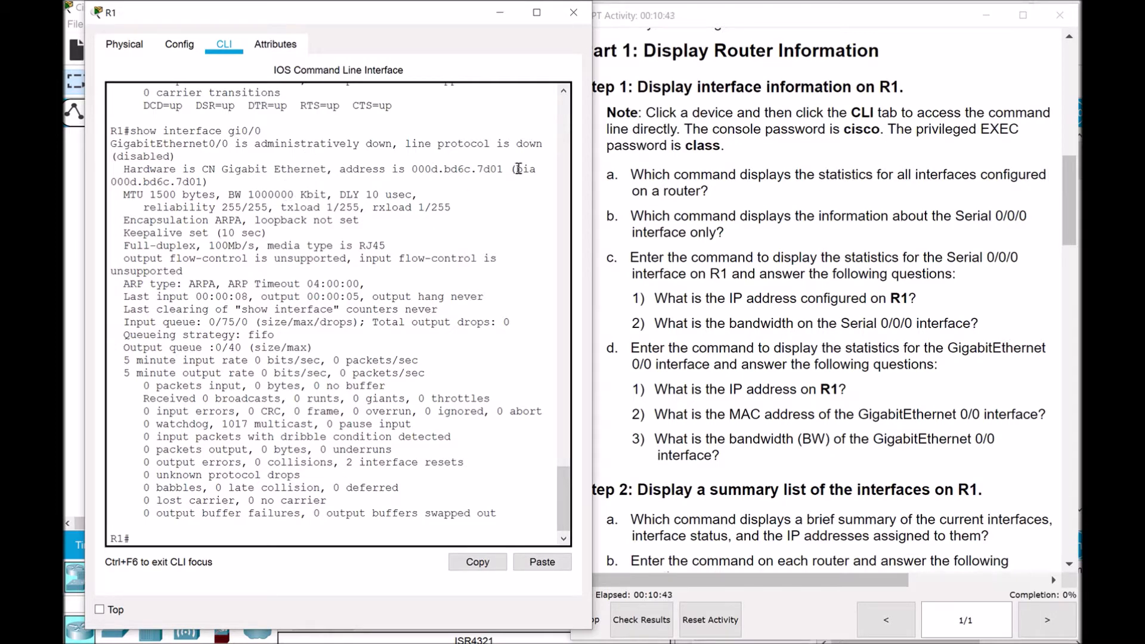
{"action": "left_click", "coordinate": [506, 18]}
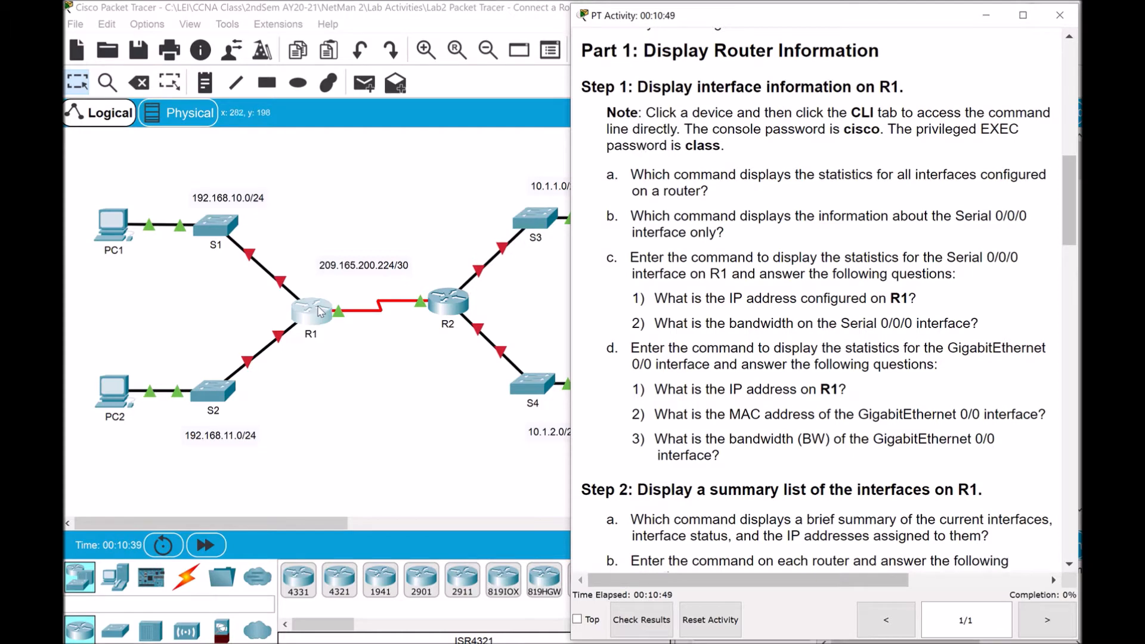
{"action": "left_click", "coordinate": [343, 318]}
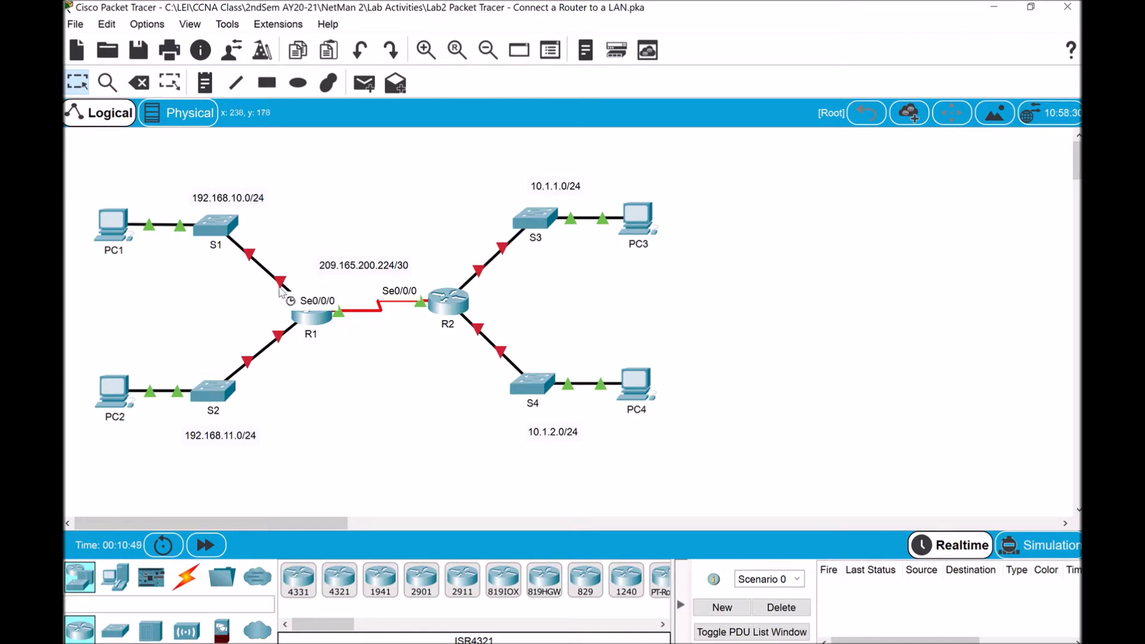
{"action": "mouse_move", "coordinate": [282, 286]}
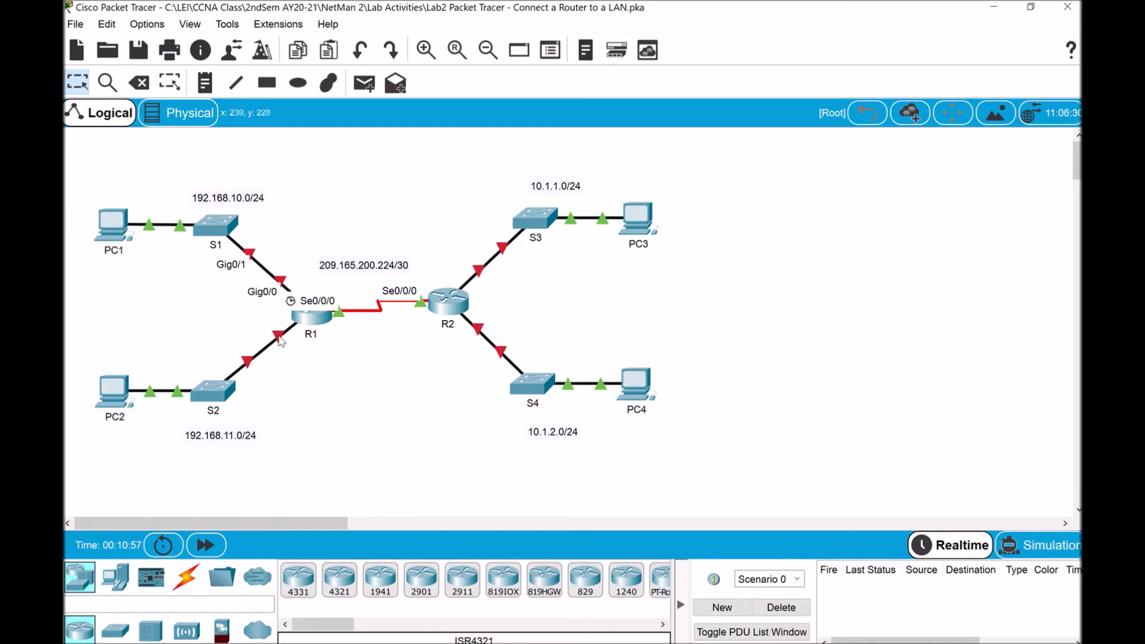
{"action": "mouse_move", "coordinate": [280, 340]}
{"action": "mouse_move", "coordinate": [686, 642]}
{"action": "left_click", "coordinate": [689, 584]}
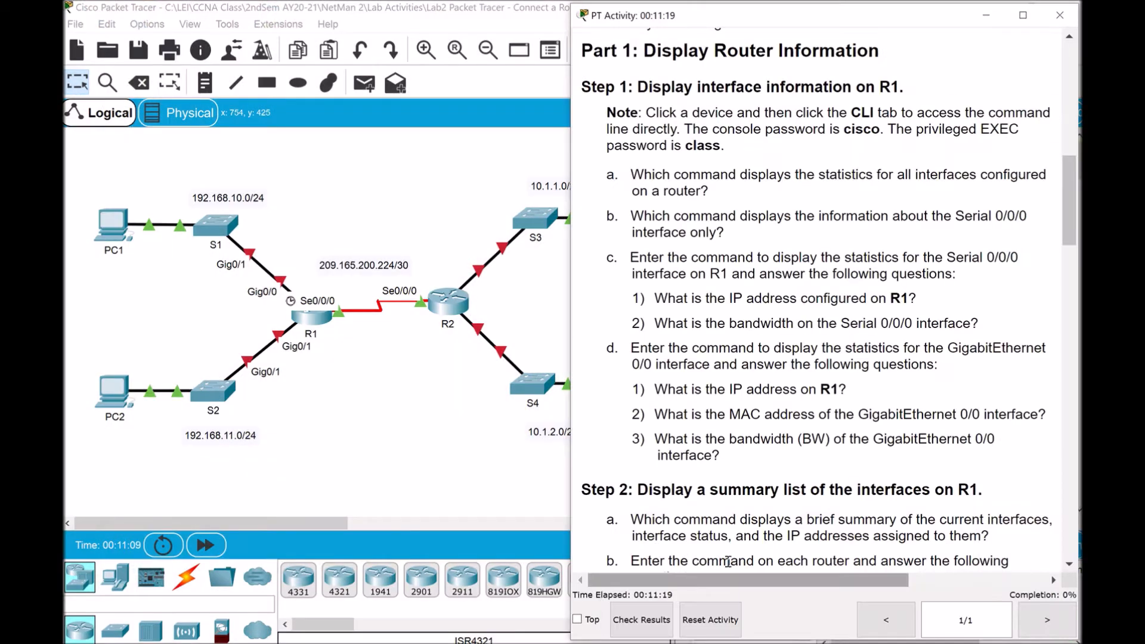
{"action": "left_click", "coordinate": [789, 643]}
{"action": "left_click", "coordinate": [911, 600]}
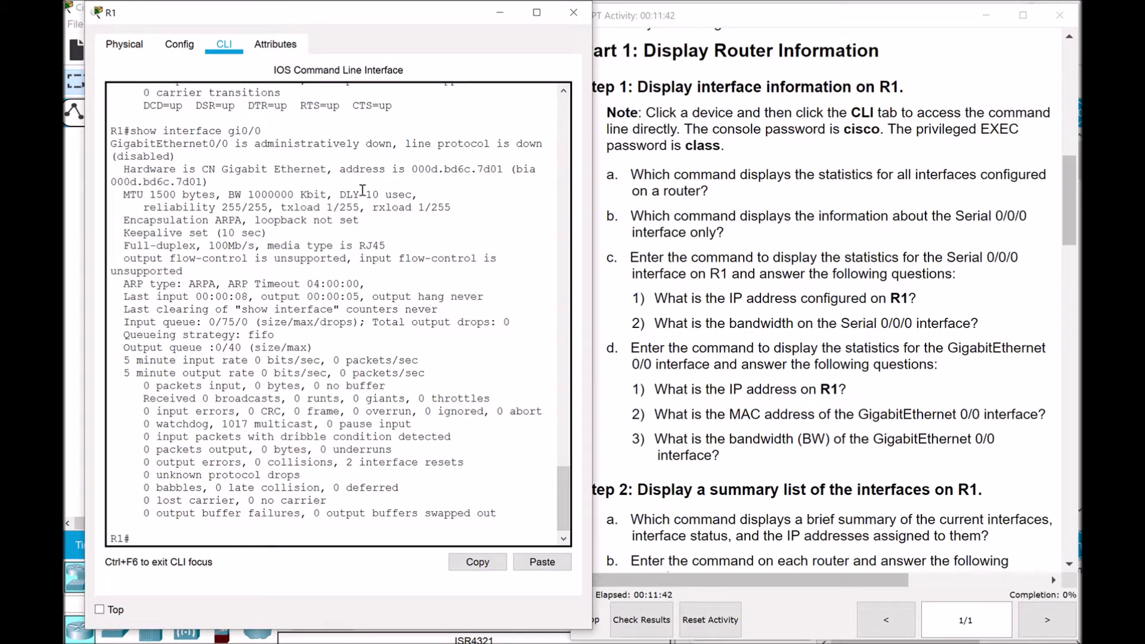
{"action": "left_click_drag", "start_coordinate": [411, 169], "coordinate": [505, 170]}
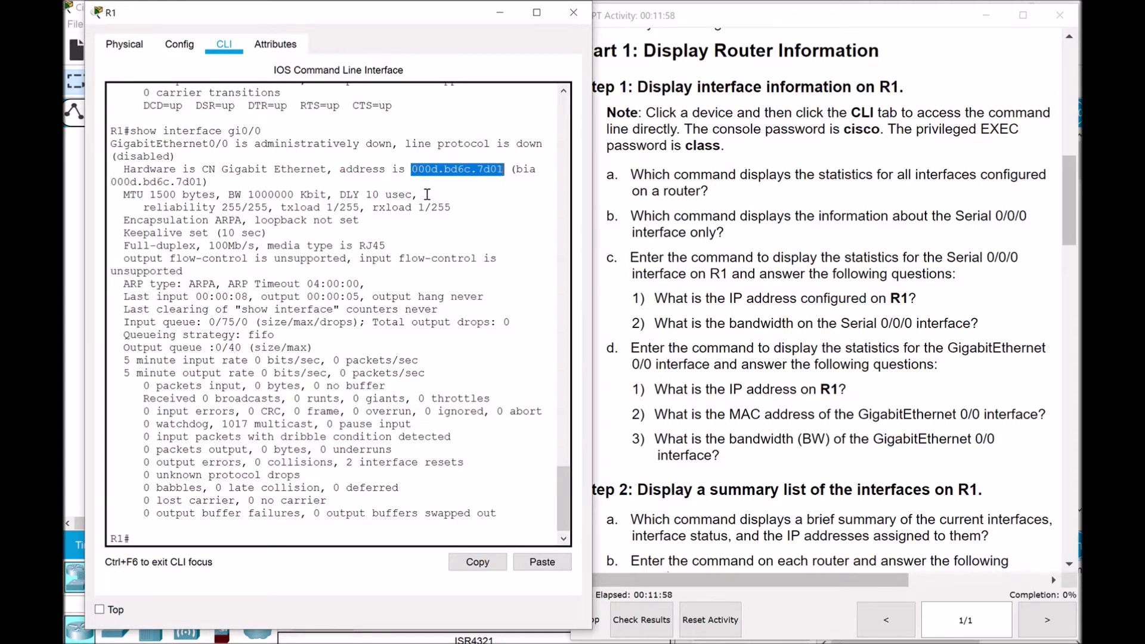
{"action": "left_click", "coordinate": [470, 185]}
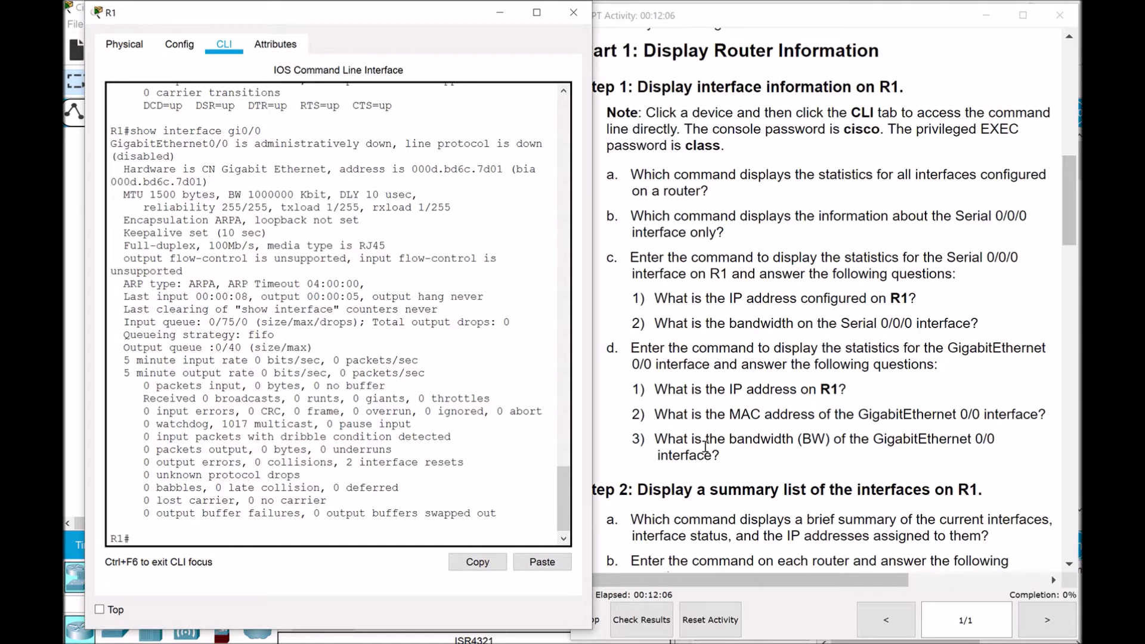
{"action": "left_click_drag", "start_coordinate": [226, 194], "coordinate": [328, 195]}
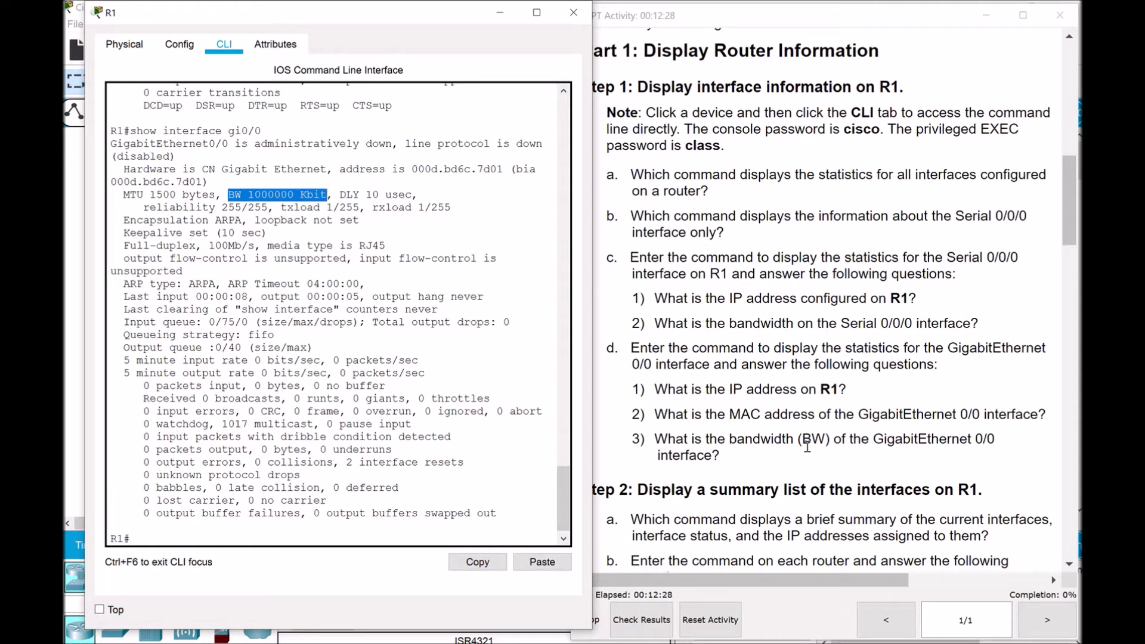
Scroll further through the activity instructions, then return to R1's command line with the Gi0/0 output
{"action": "left_click", "coordinate": [1072, 231]}
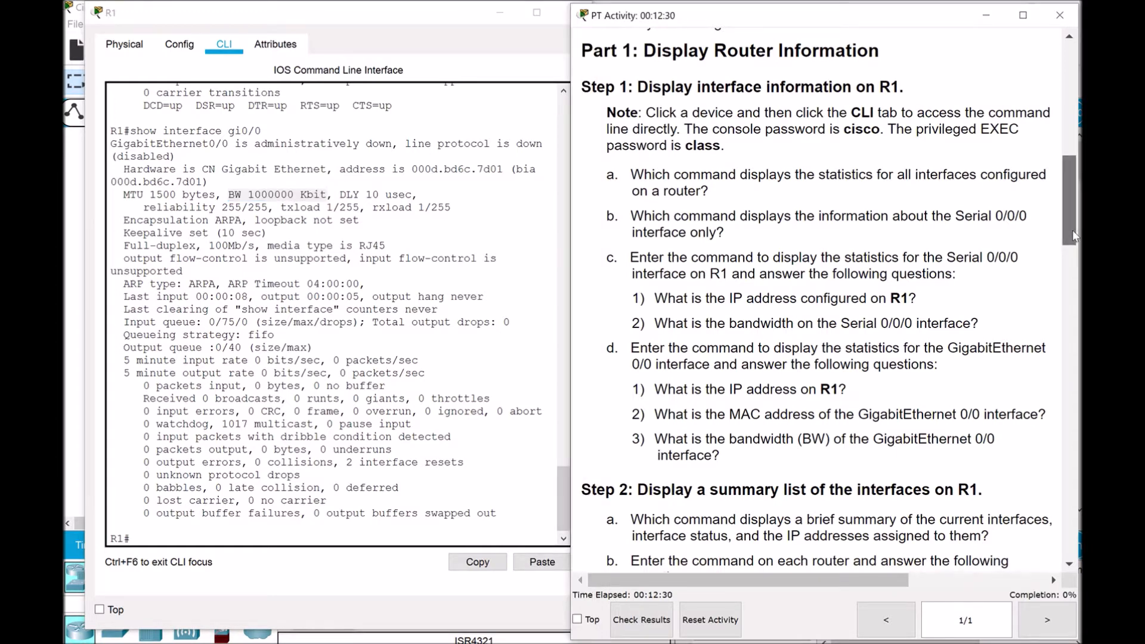
{"action": "left_click_drag", "start_coordinate": [1072, 230], "coordinate": [1073, 287]}
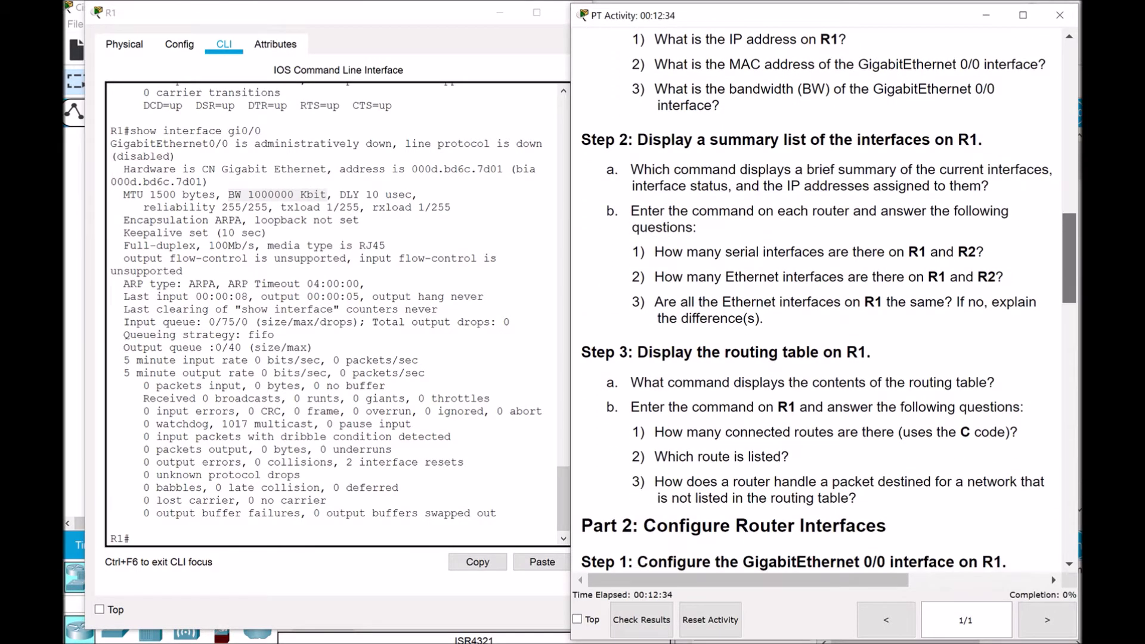
{"action": "scroll", "coordinate": [582, 294], "scroll_direction": "down", "scroll_amount": 1}
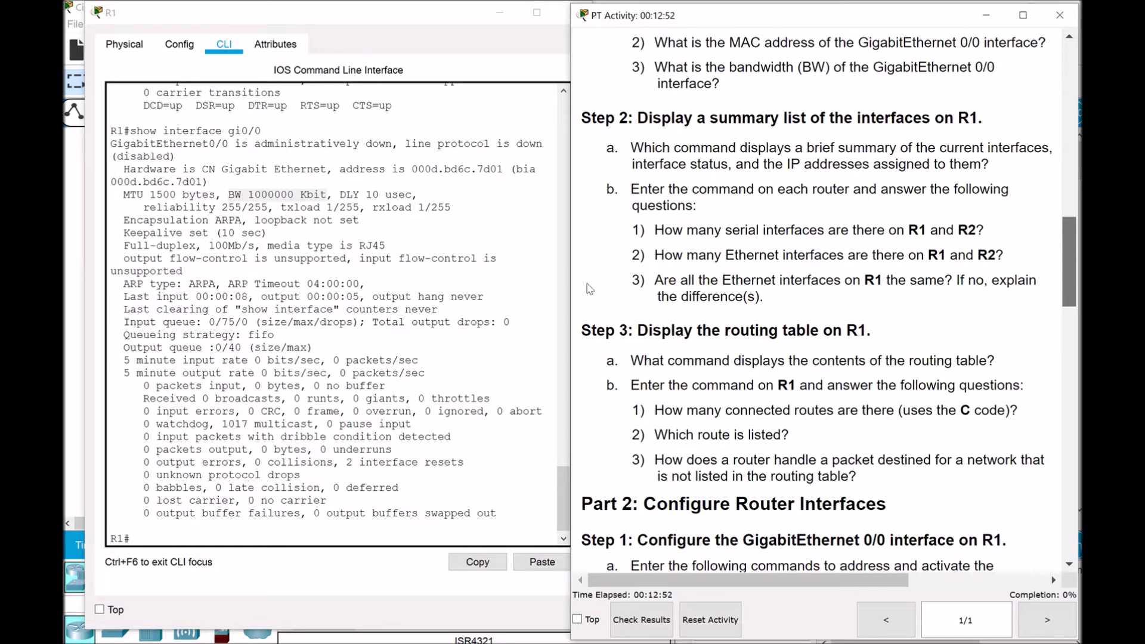
{"action": "left_click", "coordinate": [159, 534]}
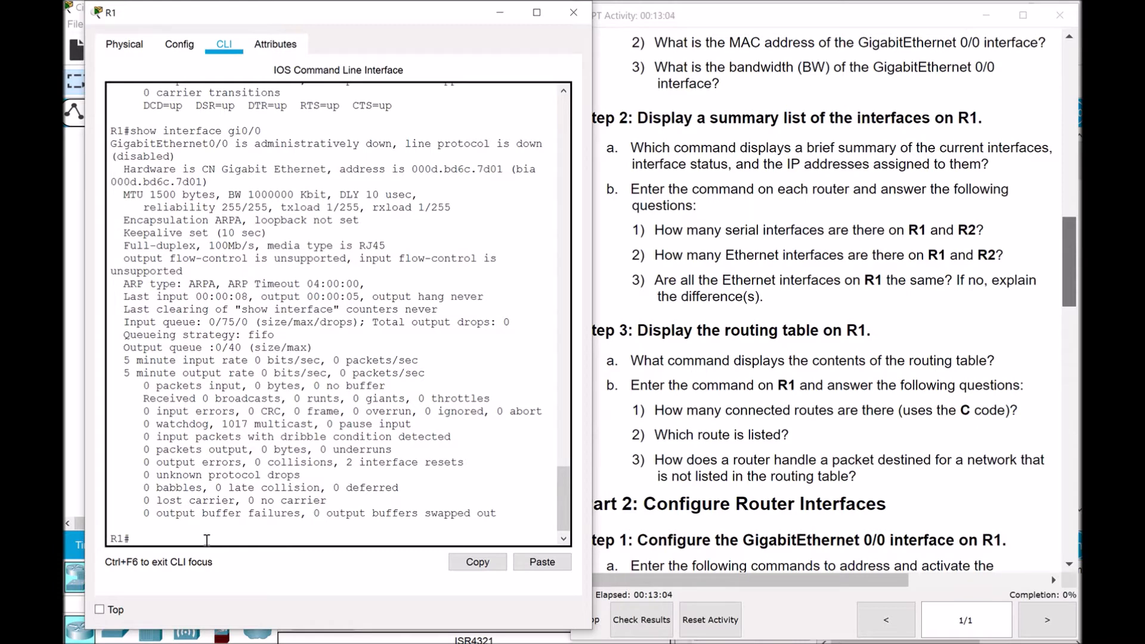
Run show ip interface brief on R1, then move and widen its window so each row fits one line
{"action": "type", "text": "show ip"}
{"action": "key", "text": "BackSpace"}
{"action": "key", "text": "BackSpace"}
{"action": "key", "text": "BackSpace"}
{"action": "key", "text": "BackSpace"}
{"action": "key", "text": "BackSpace"}
{"action": "type", "text": "show ip interface brief"}
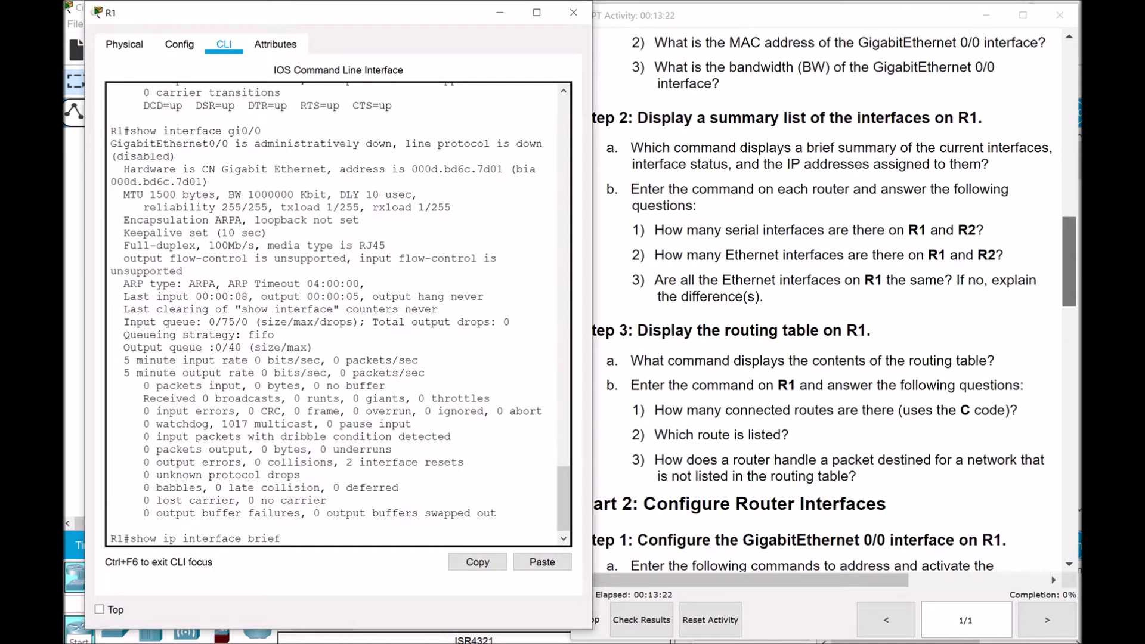
{"action": "key", "text": "Return"}
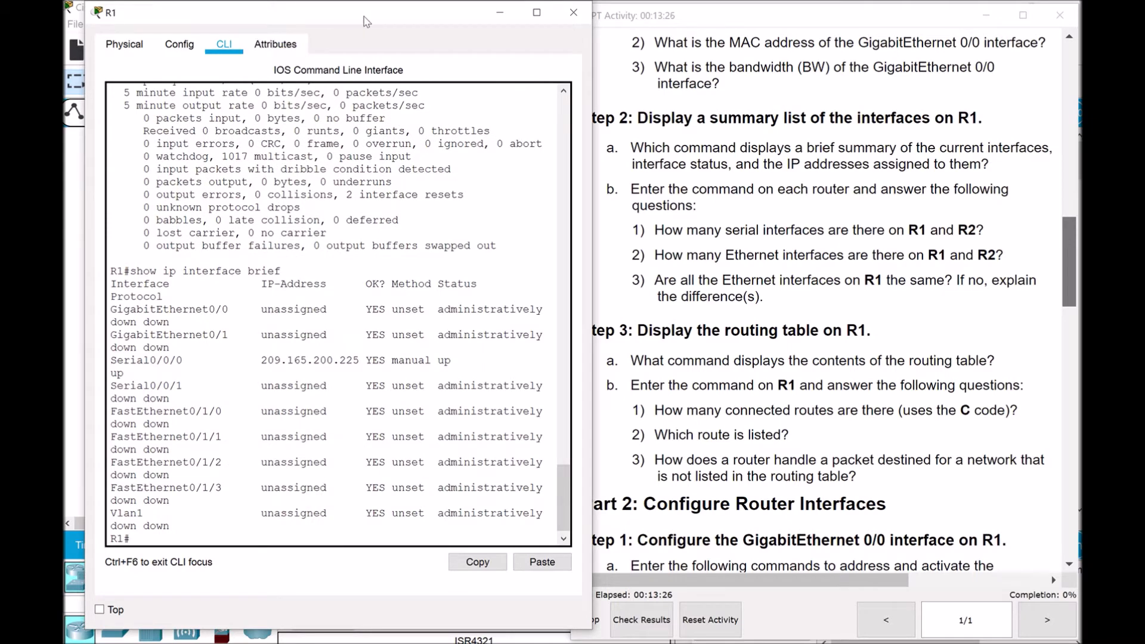
{"action": "left_click_drag", "start_coordinate": [364, 15], "coordinate": [348, 19]}
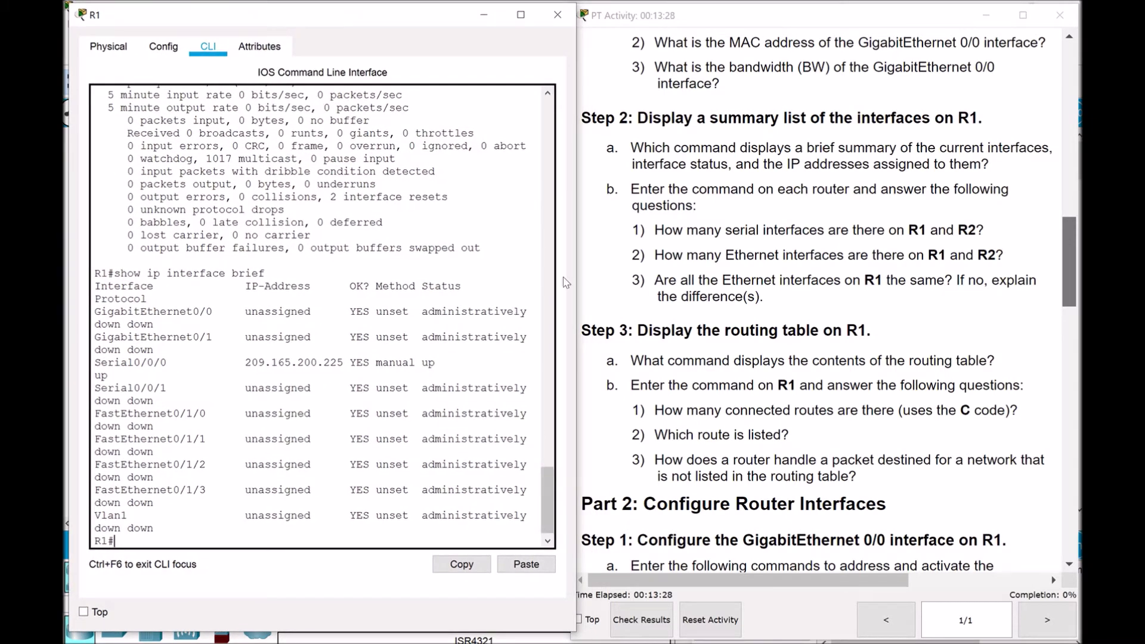
{"action": "left_click_drag", "start_coordinate": [578, 289], "coordinate": [643, 303]}
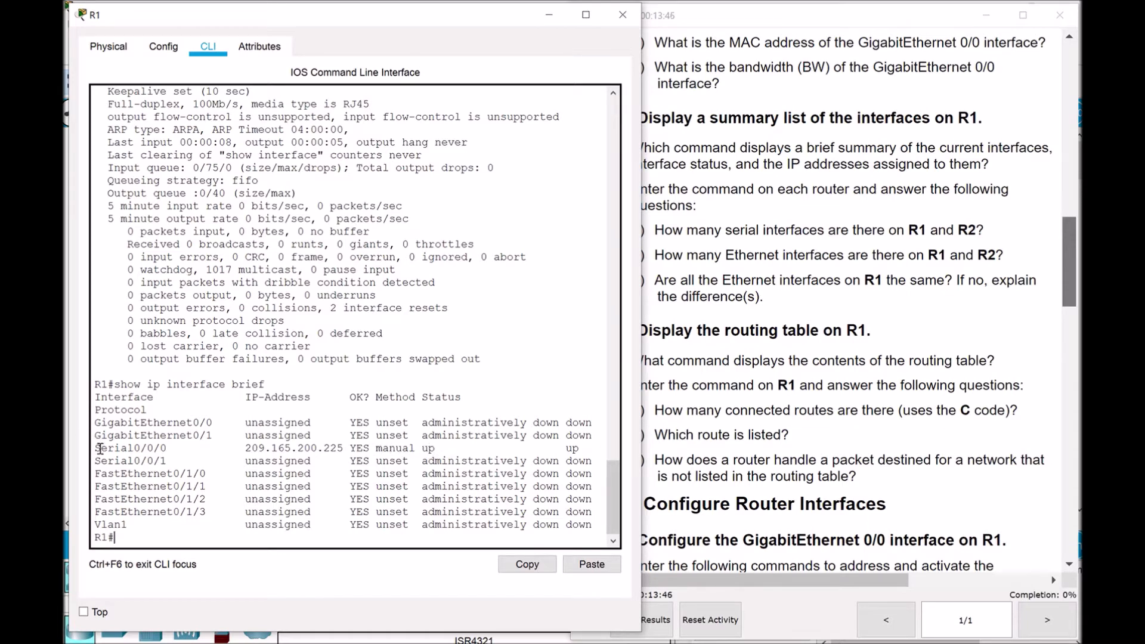
Highlight R1's Serial0/0/0 row and Serial0/0/1's down status, then bring the activity's Step 2 questions forward
{"action": "left_click_drag", "start_coordinate": [94, 449], "coordinate": [590, 451]}
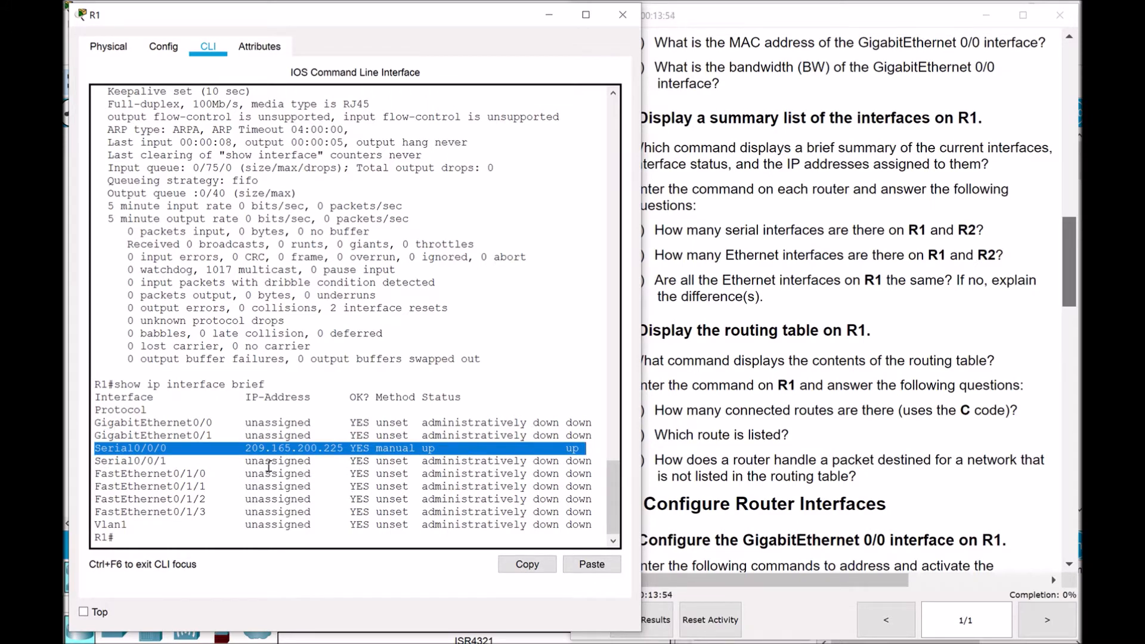
{"action": "left_click", "coordinate": [309, 490]}
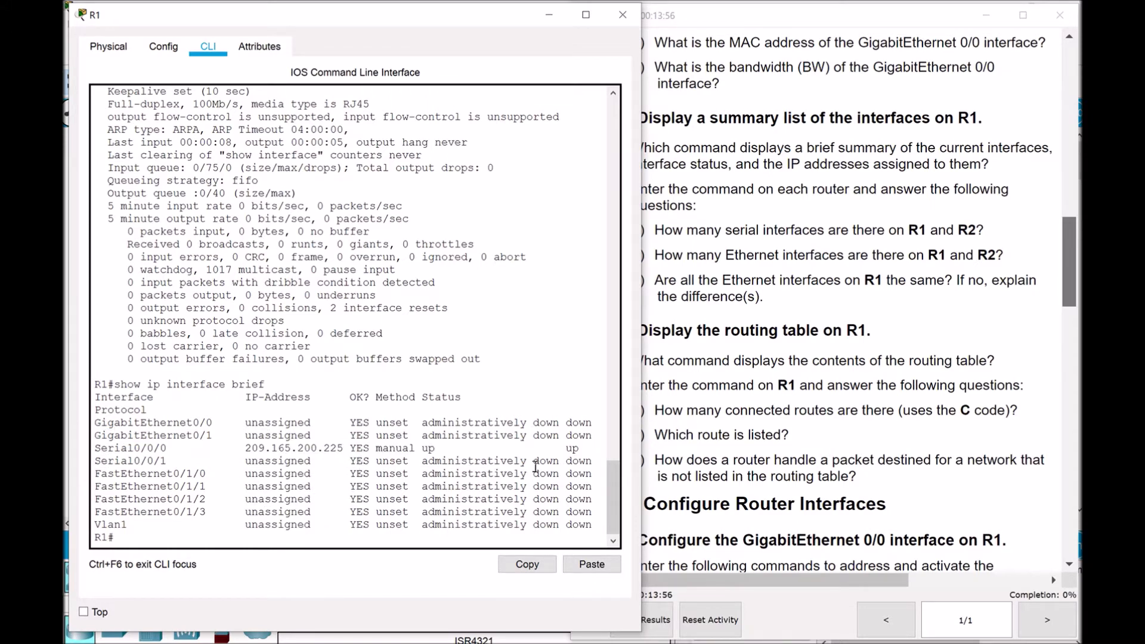
{"action": "left_click_drag", "start_coordinate": [533, 459], "coordinate": [560, 460]}
{"action": "left_click", "coordinate": [421, 490]}
{"action": "left_click", "coordinate": [856, 439]}
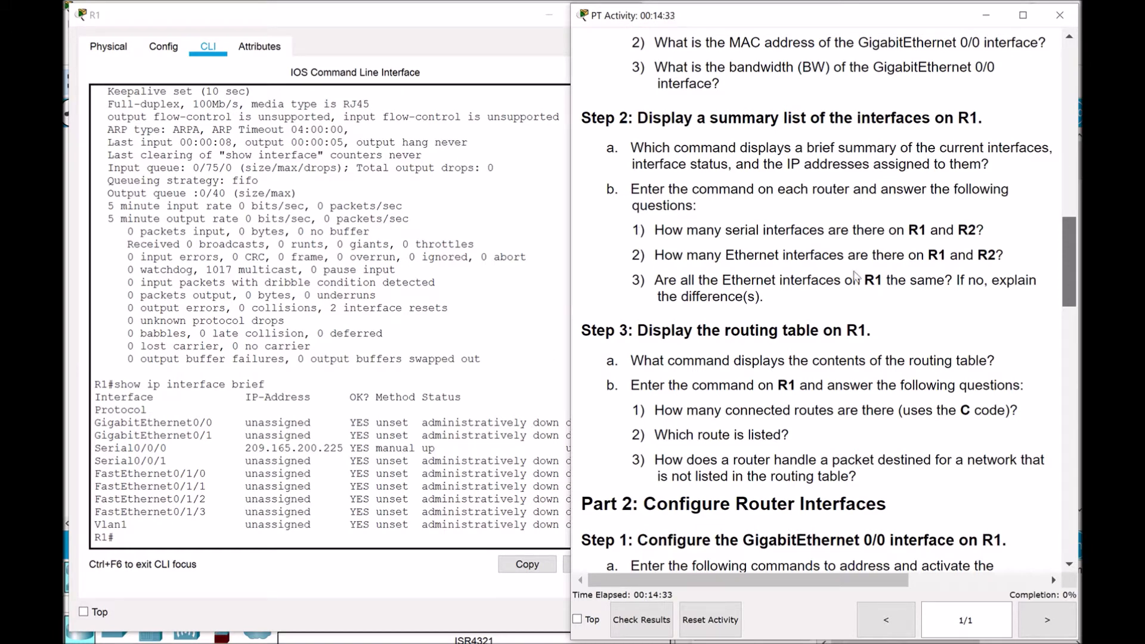
Highlight R1's two GigabitEthernet and four FastEthernet rows against the activity questions, then close R1's window
{"action": "left_click", "coordinate": [157, 537]}
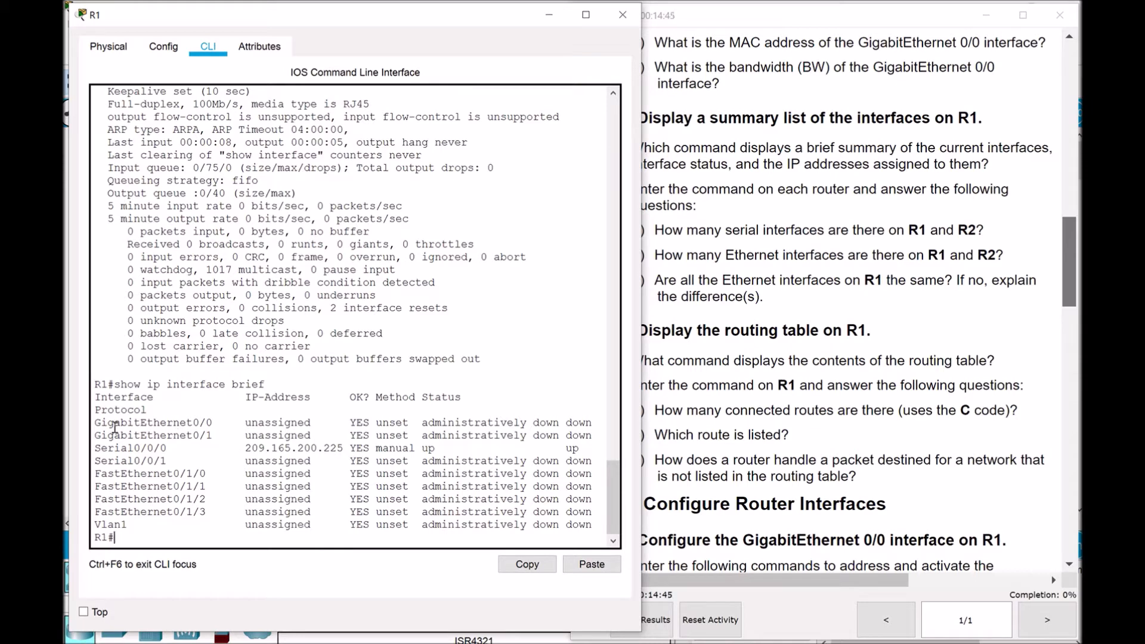
{"action": "left_click_drag", "start_coordinate": [141, 423], "coordinate": [168, 436]}
{"action": "left_click_drag", "start_coordinate": [127, 474], "coordinate": [181, 513]}
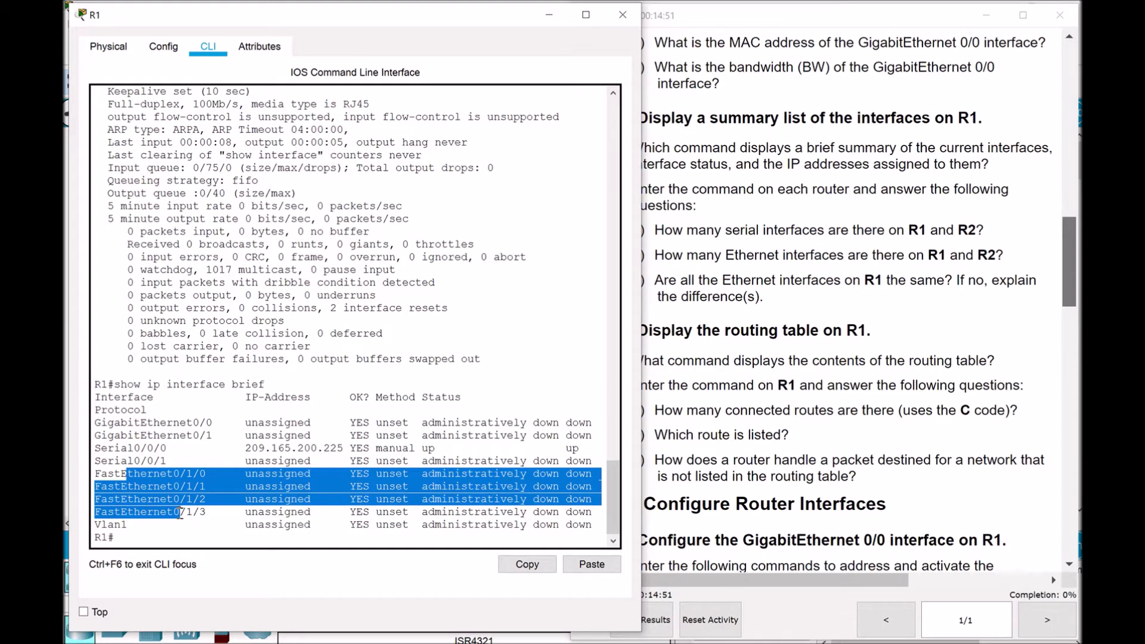
{"action": "left_click", "coordinate": [214, 509]}
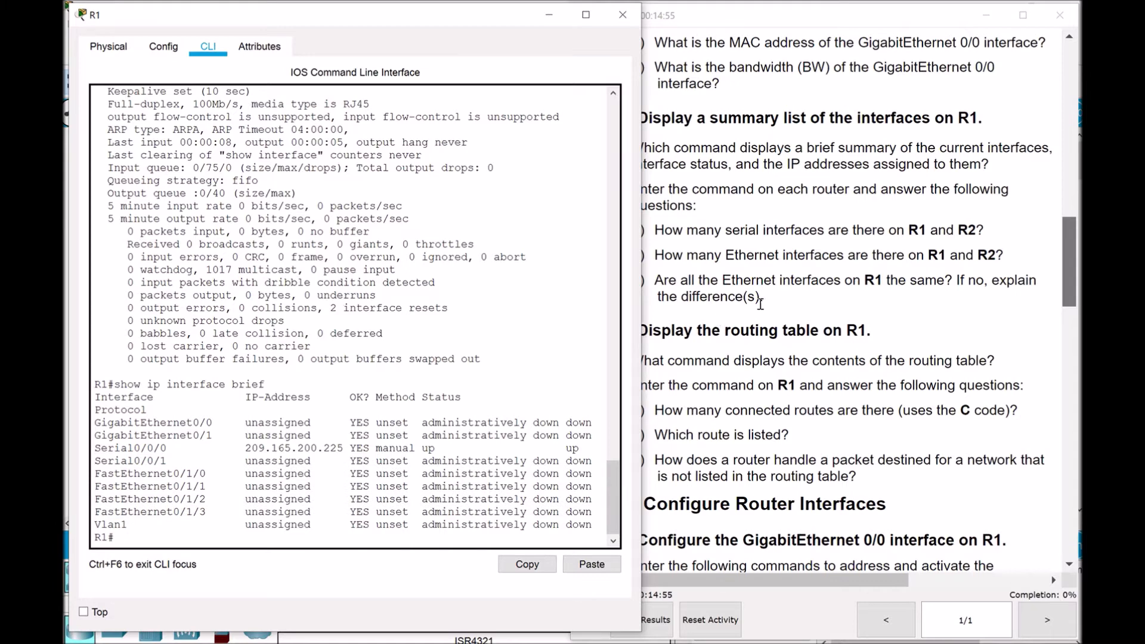
{"action": "left_click", "coordinate": [787, 305]}
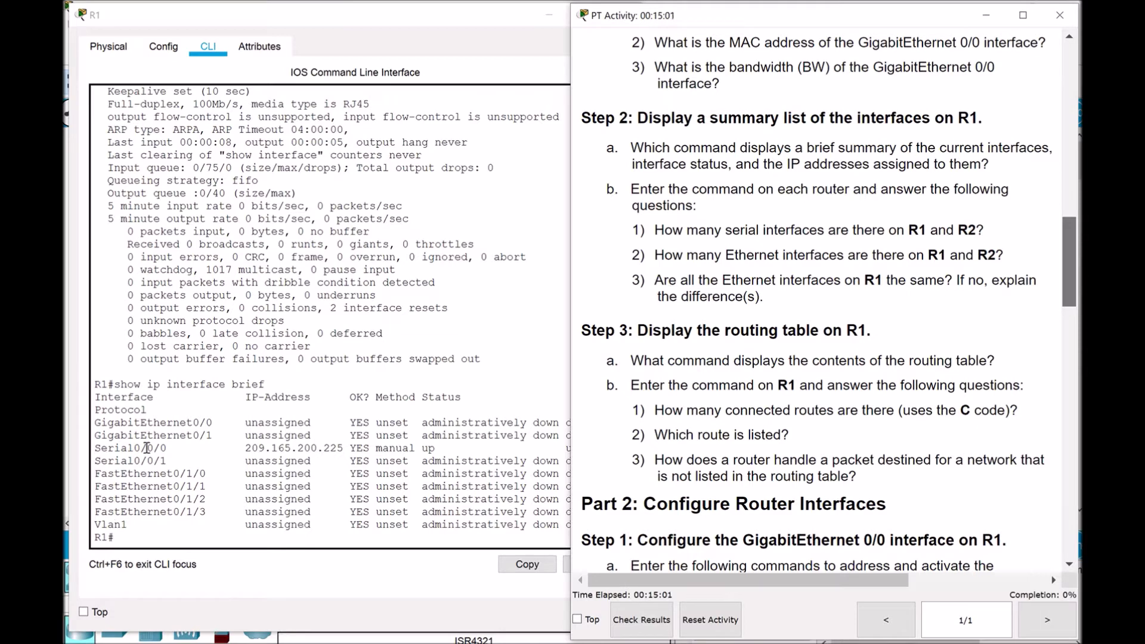
{"action": "left_click", "coordinate": [137, 425]}
{"action": "left_click_drag", "start_coordinate": [108, 423], "coordinate": [208, 436]}
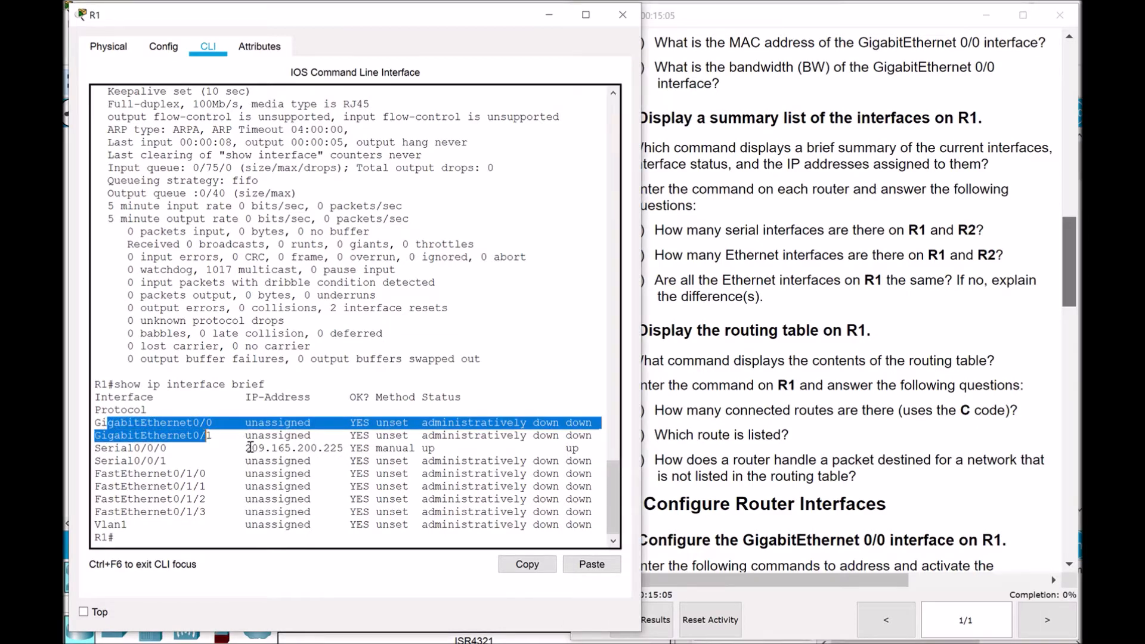
{"action": "left_click_drag", "start_coordinate": [94, 474], "coordinate": [206, 511]}
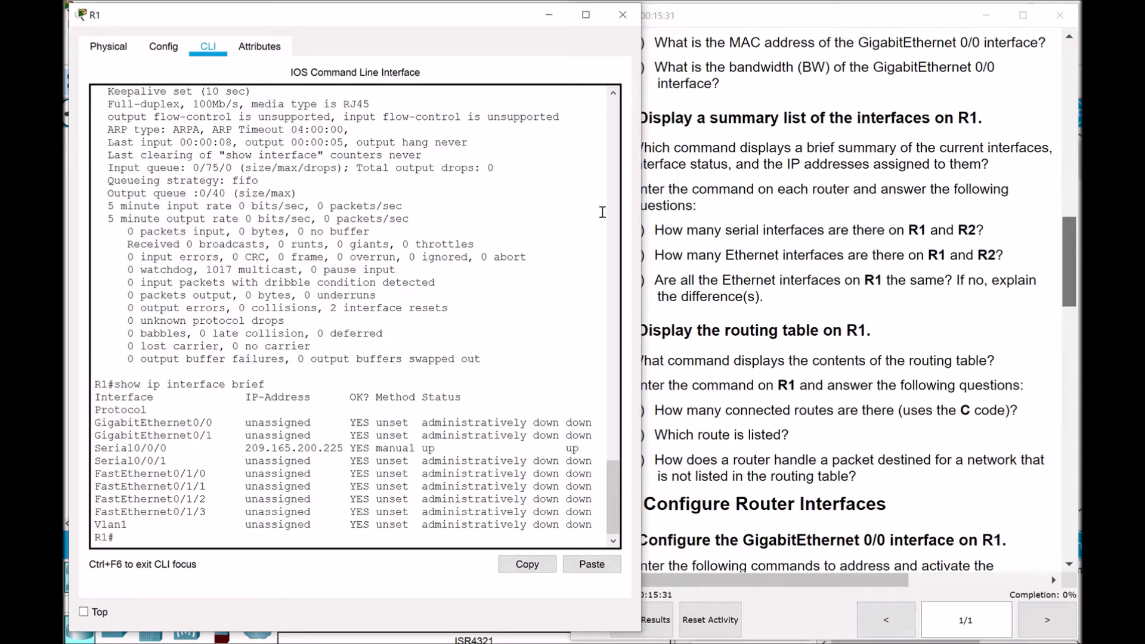
{"action": "left_click", "coordinate": [550, 15]}
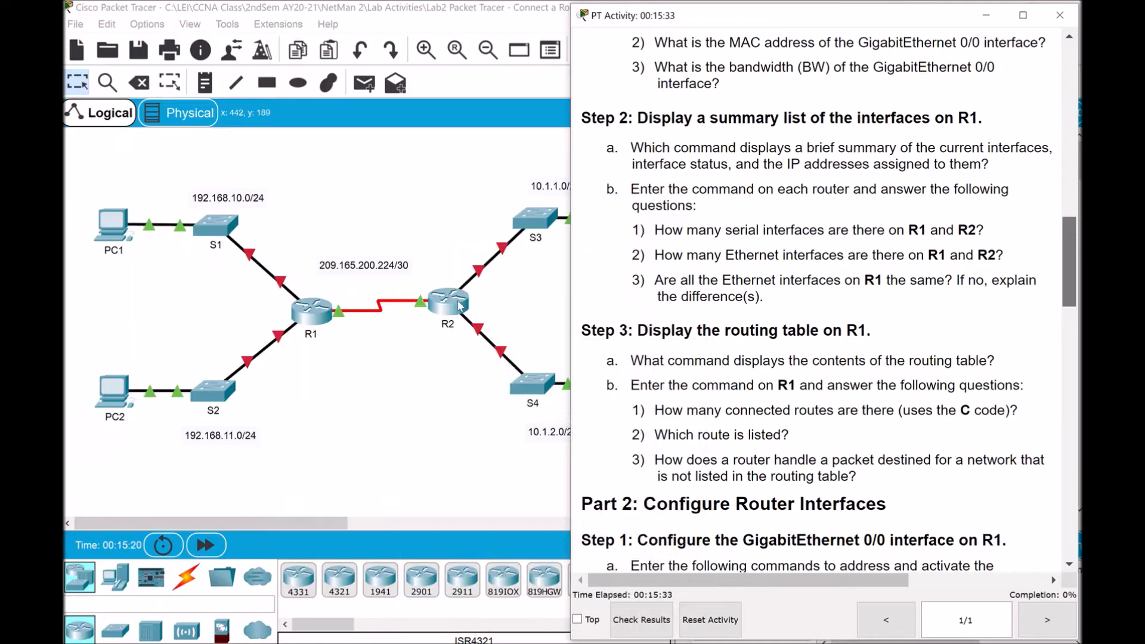
Open router R2's CLI and move and enlarge its window
{"action": "left_click", "coordinate": [459, 306]}
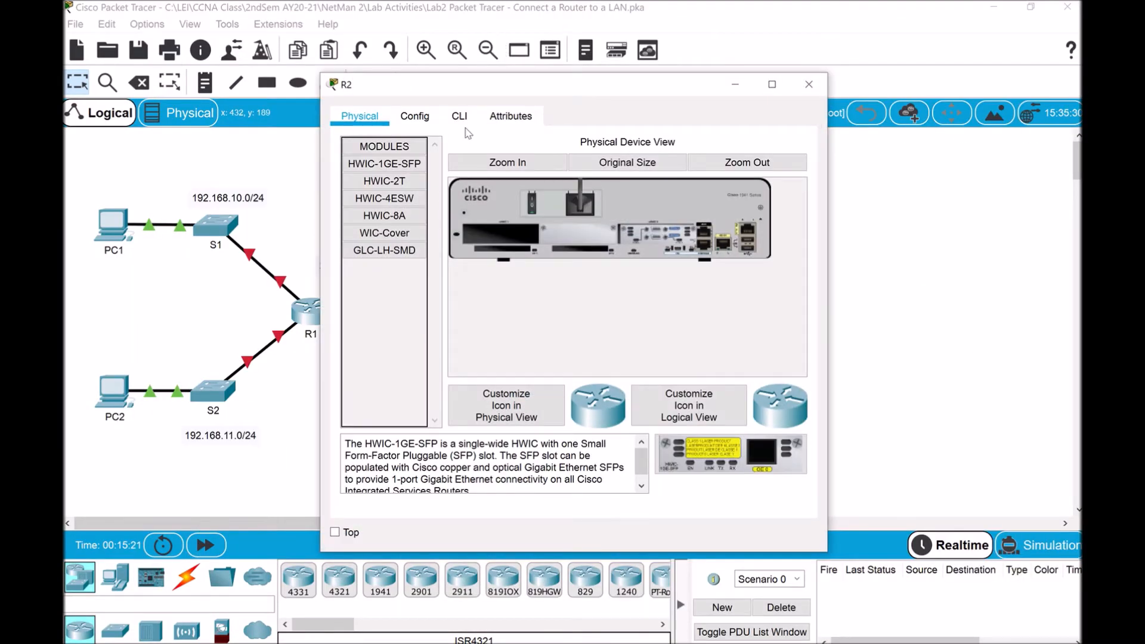
{"action": "left_click", "coordinate": [459, 116]}
{"action": "left_click_drag", "start_coordinate": [554, 85], "coordinate": [306, 16]}
{"action": "left_click_drag", "start_coordinate": [406, 482], "coordinate": [405, 627]}
{"action": "left_click_drag", "start_coordinate": [579, 335], "coordinate": [602, 343]}
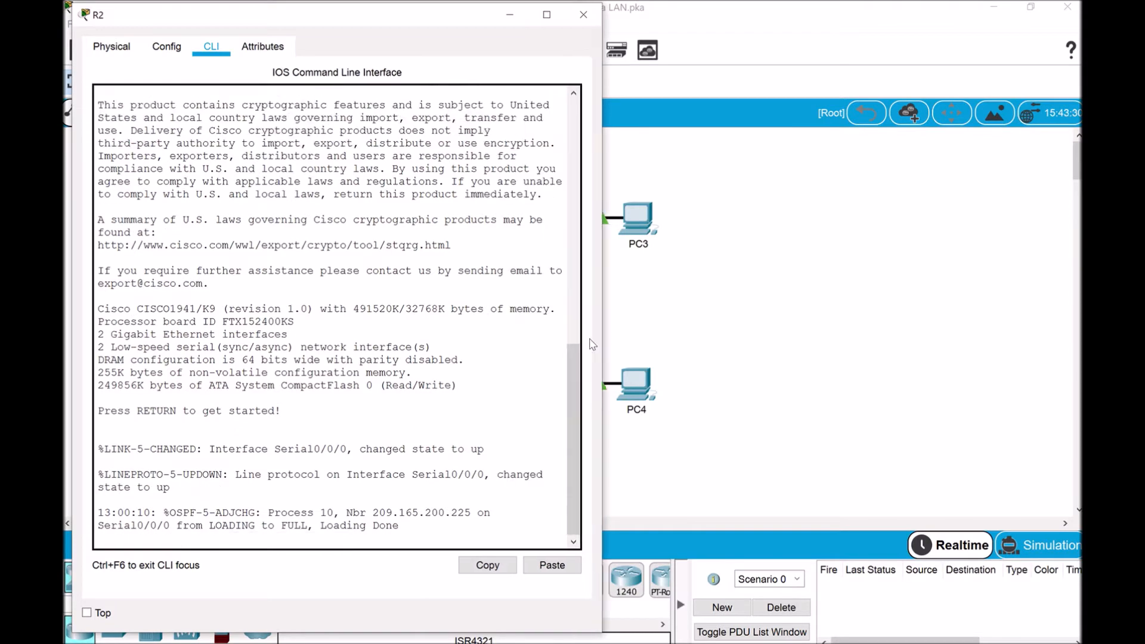
Log into R2's console, enter enable mode with its password, and type show ip interface brief
{"action": "key", "text": "Return"}
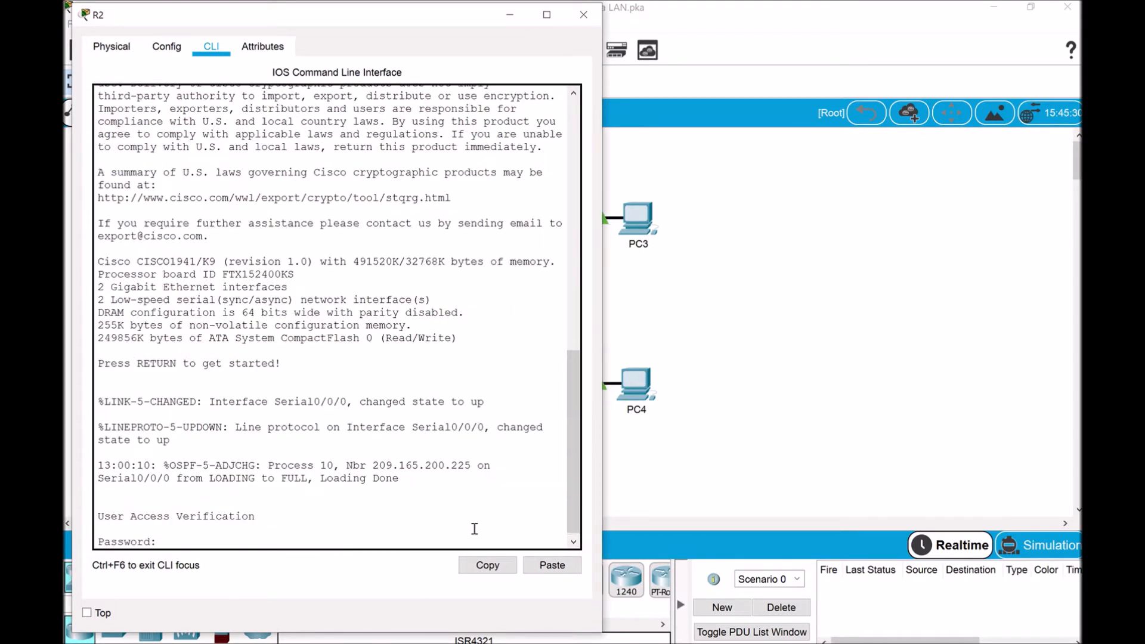
{"action": "key", "text": "Return"}
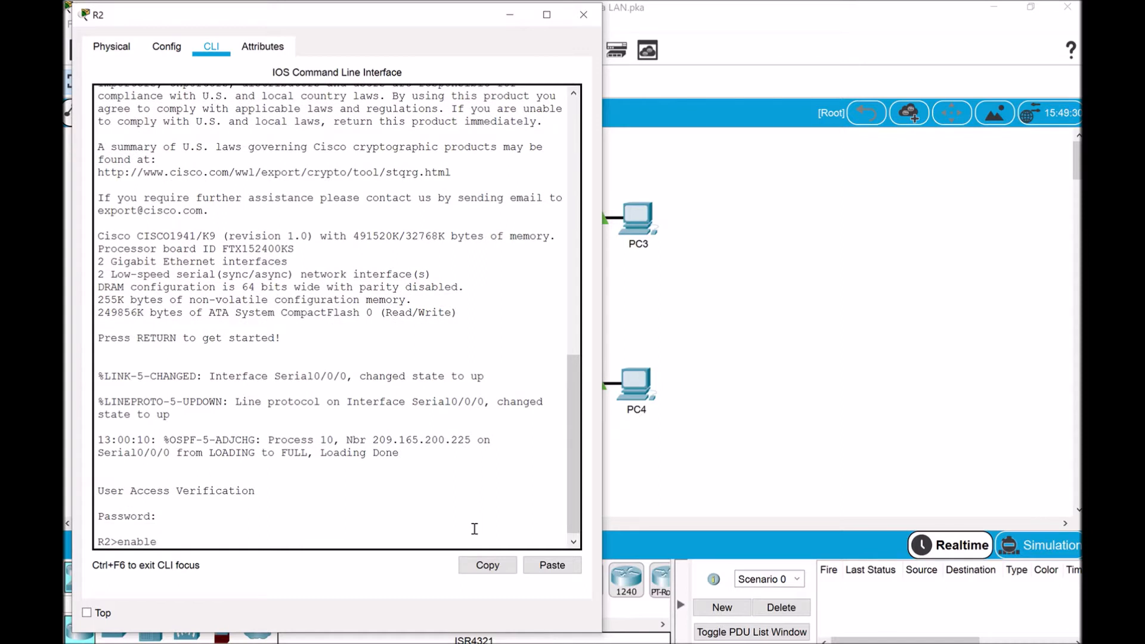
{"action": "type", "text": "enable"}
{"action": "key", "text": "Return"}
{"action": "key", "text": "Return"}
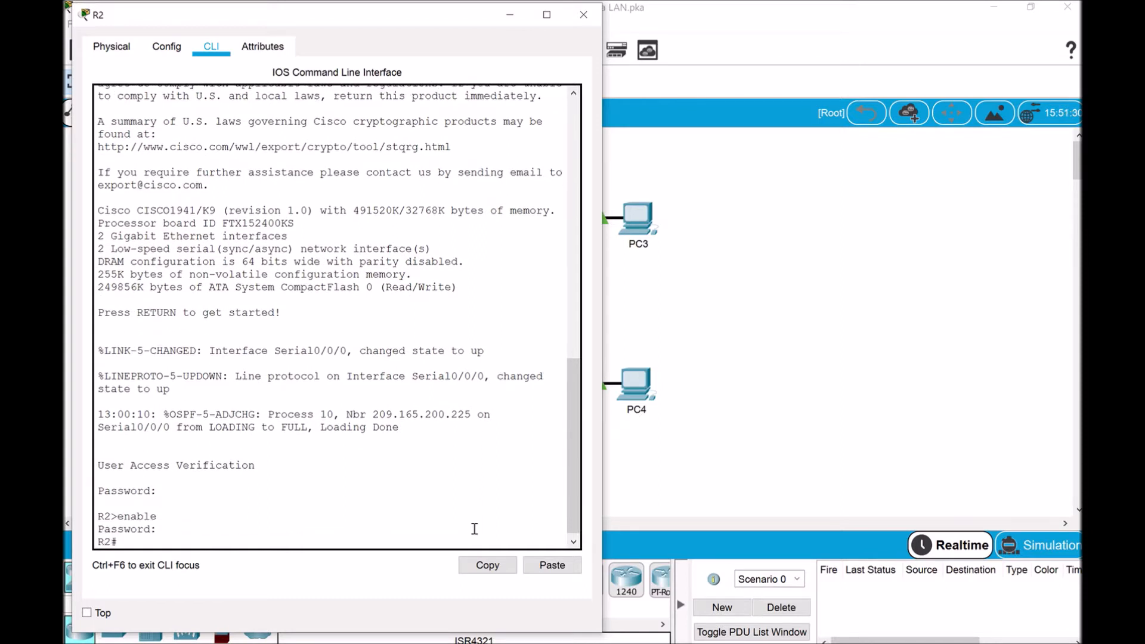
{"action": "type", "text": "show ip interface brief"}
{"action": "key", "text": "Return"}
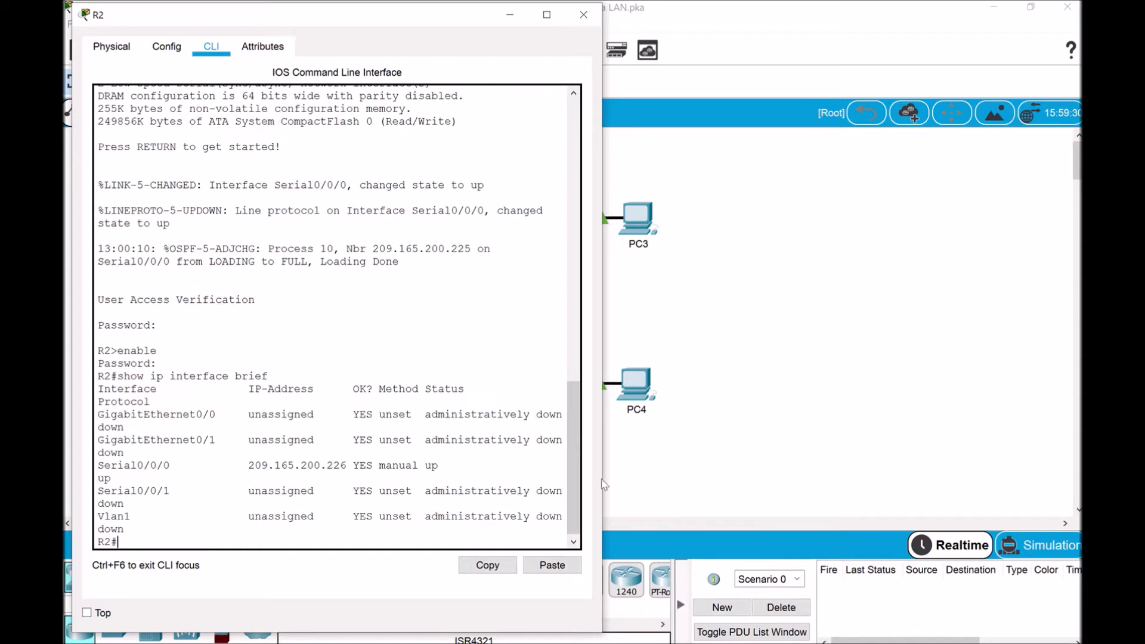
Widen R2's window, highlight its two serial interface rows, and bring the activity instructions forward
{"action": "left_click_drag", "start_coordinate": [602, 445], "coordinate": [689, 451]}
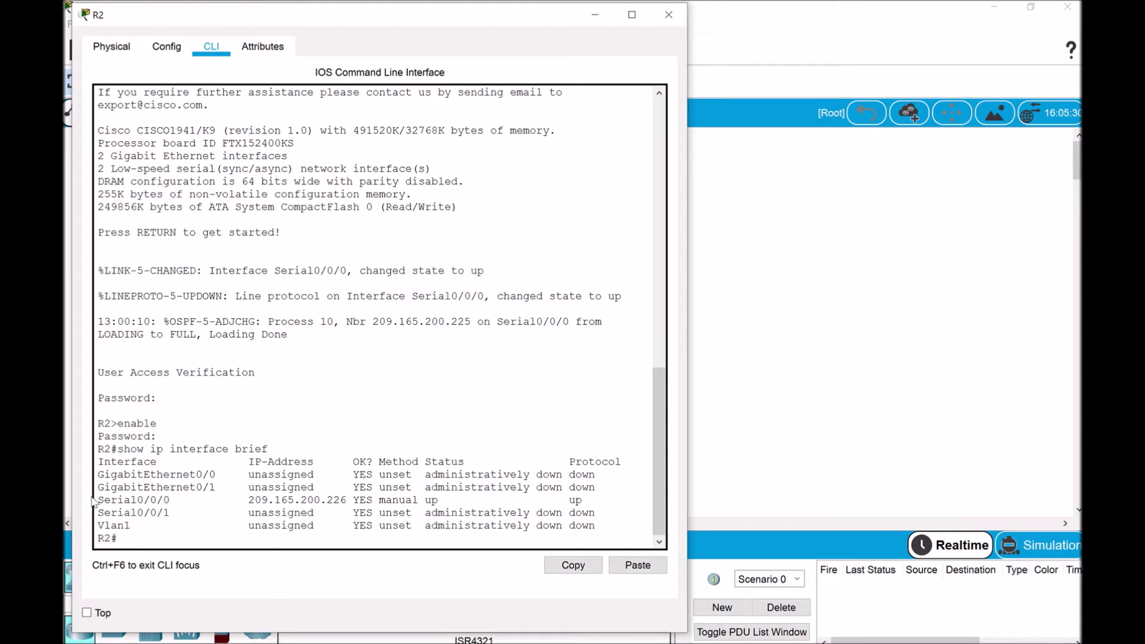
{"action": "left_click_drag", "start_coordinate": [103, 499], "coordinate": [384, 512]}
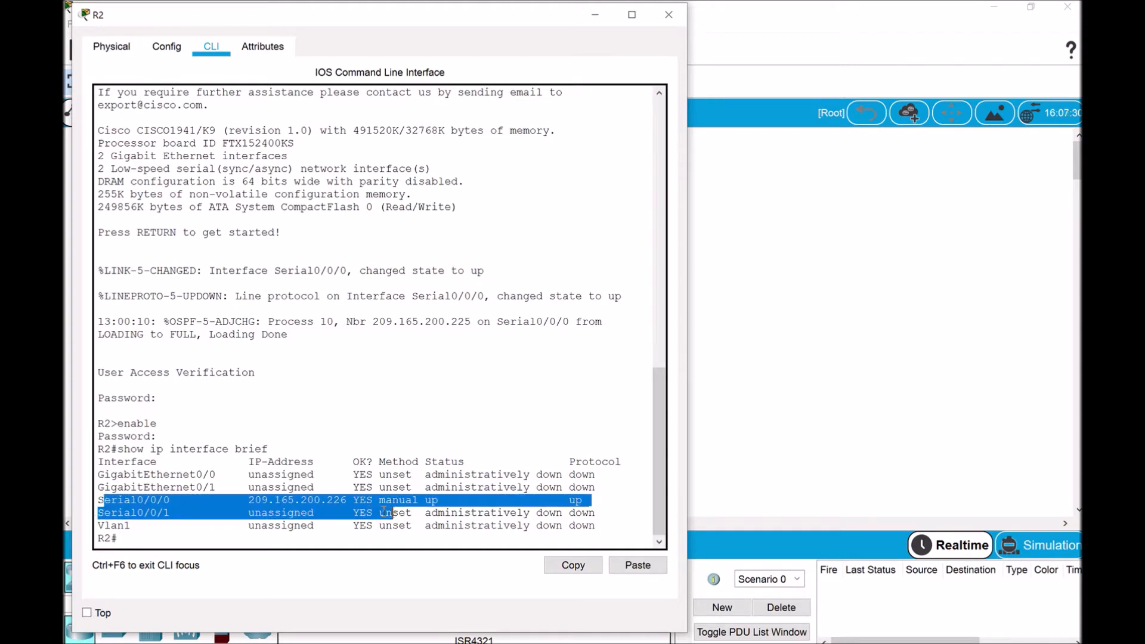
{"action": "left_click", "coordinate": [785, 643]}
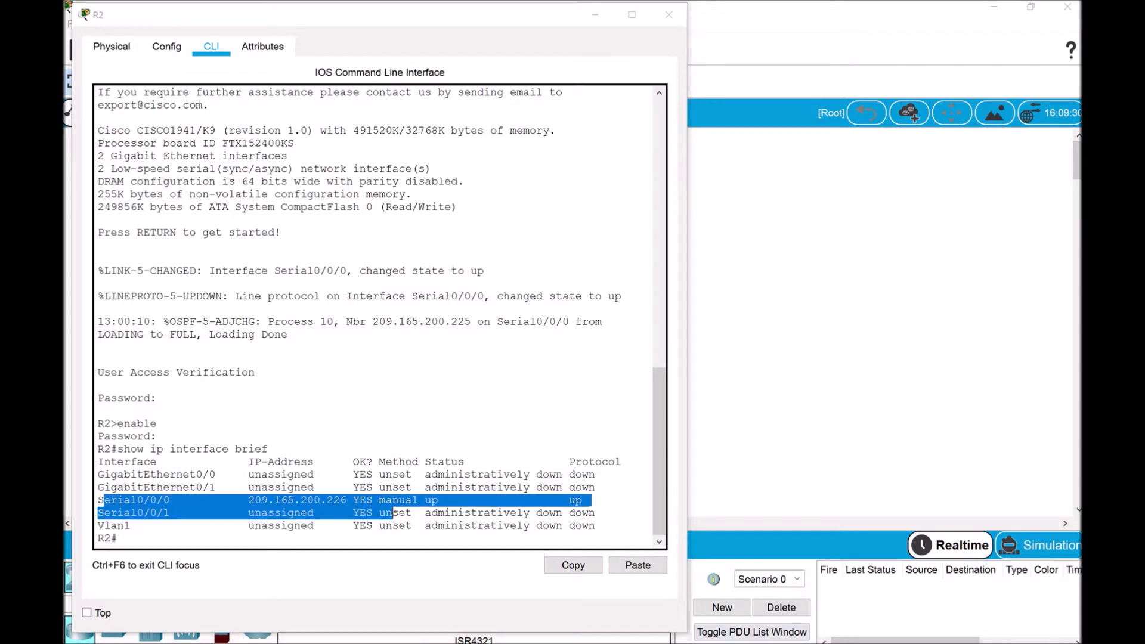
{"action": "left_click", "coordinate": [576, 589]}
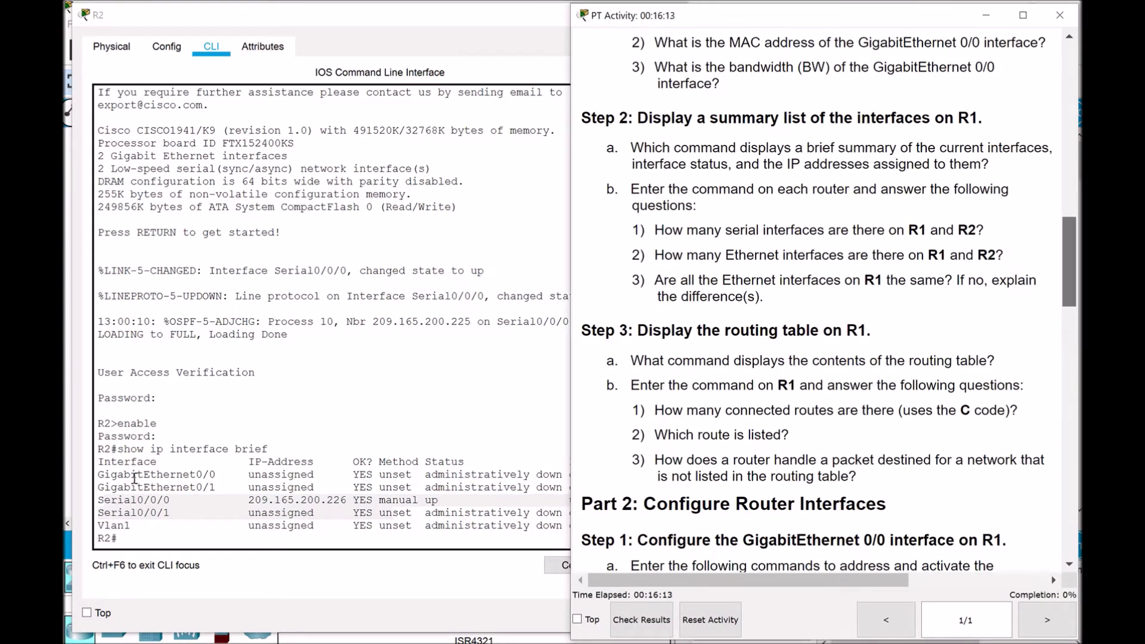
Highlight R2's two GigabitEthernet rows, then scroll the activity to Part 2 Step 1
{"action": "left_click", "coordinate": [149, 484]}
{"action": "left_click_drag", "start_coordinate": [98, 478], "coordinate": [231, 488]}
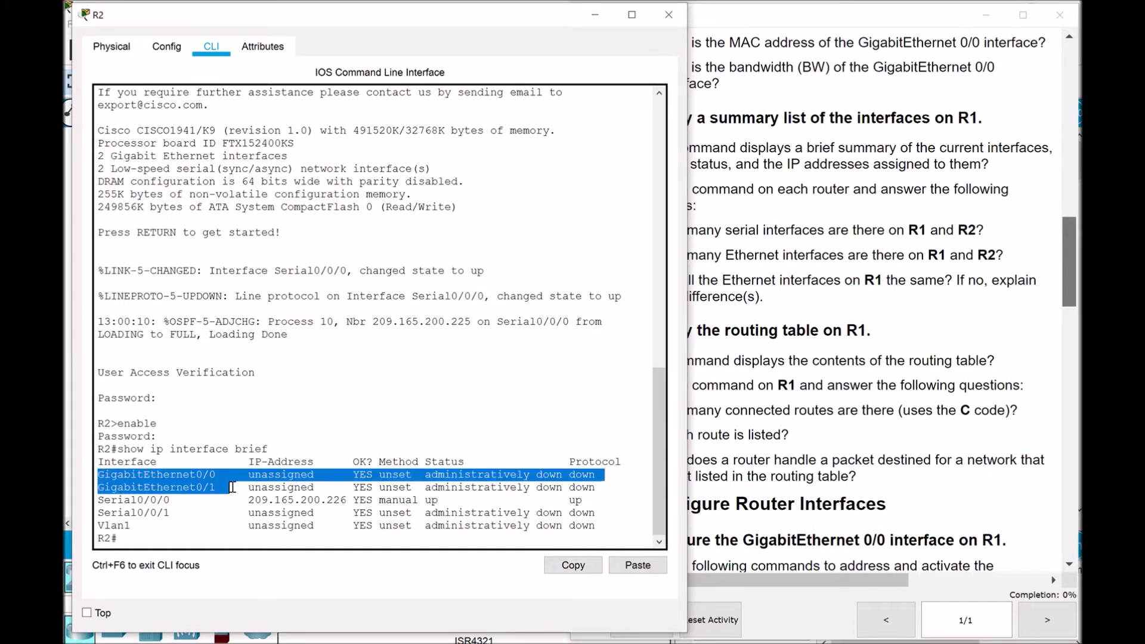
{"action": "left_click_drag", "start_coordinate": [232, 487], "coordinate": [234, 488]}
{"action": "left_click", "coordinate": [822, 321]}
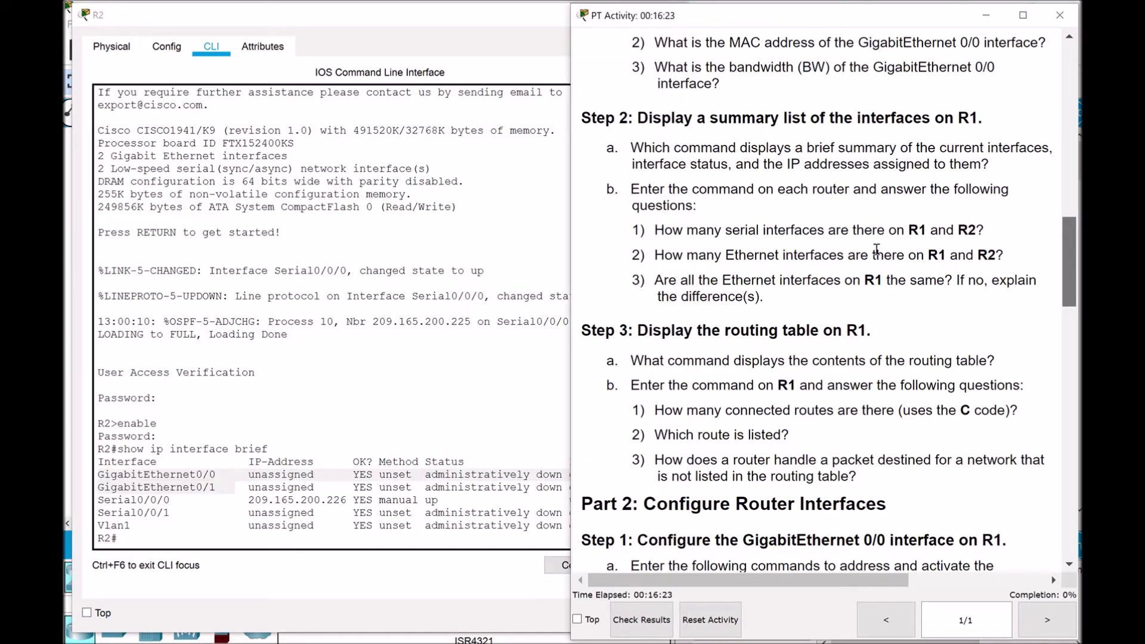
{"action": "scroll", "coordinate": [877, 249], "scroll_direction": "up", "scroll_amount": 4}
{"action": "left_click_drag", "start_coordinate": [1072, 268], "coordinate": [1065, 335]}
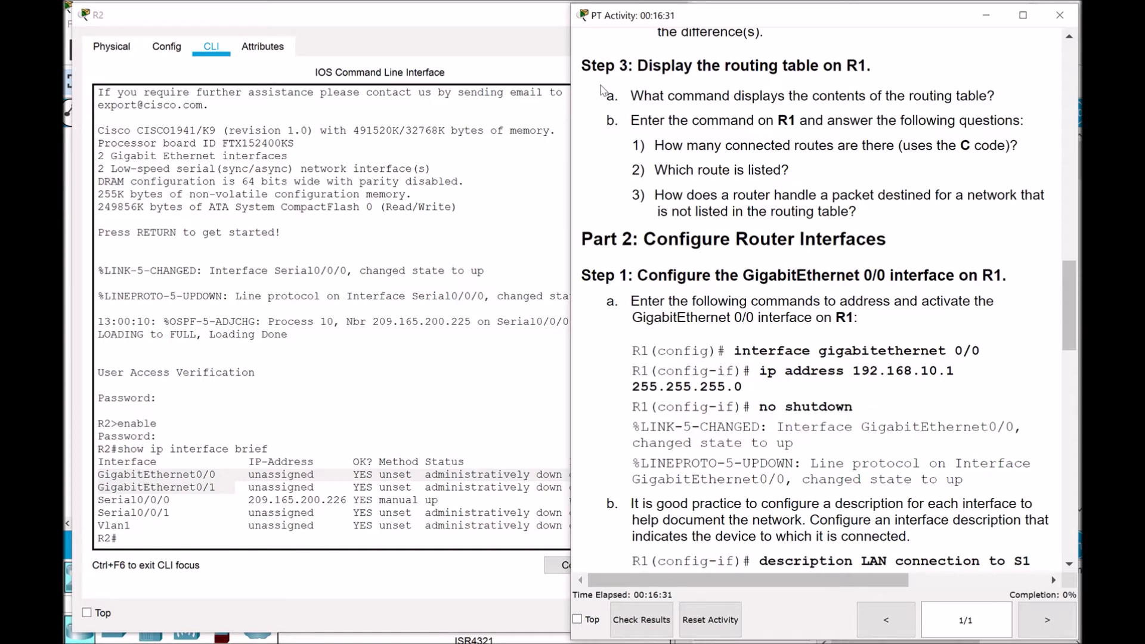
Minimize R2's window and bring R1's command line back beside the activity instructions
{"action": "left_click", "coordinate": [510, 23]}
{"action": "left_click", "coordinate": [594, 19]}
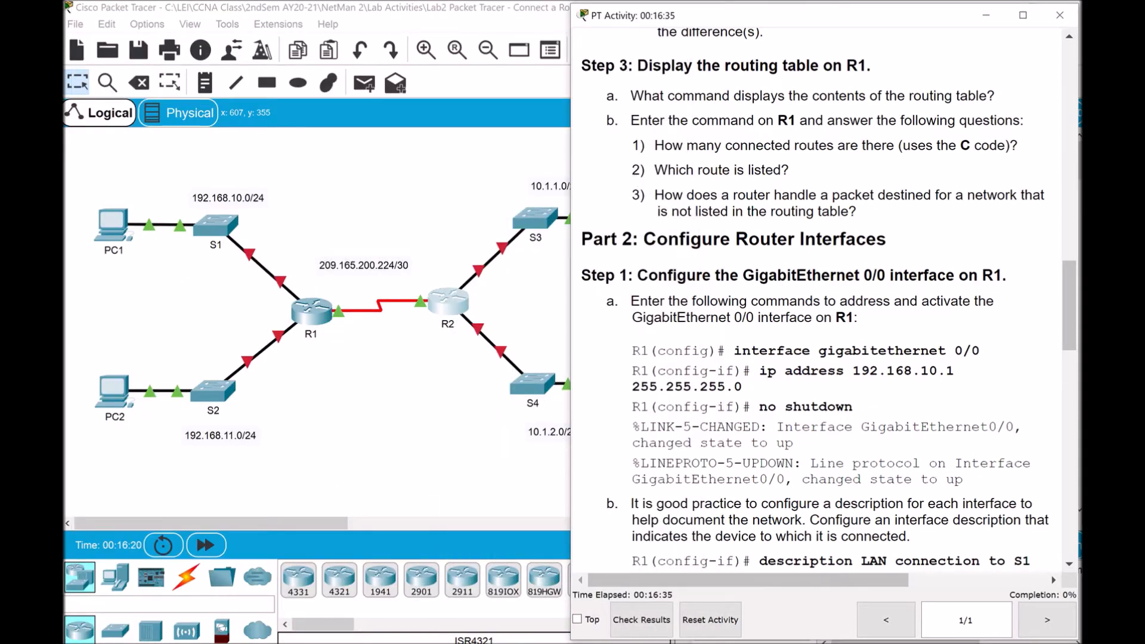
{"action": "left_click", "coordinate": [716, 572]}
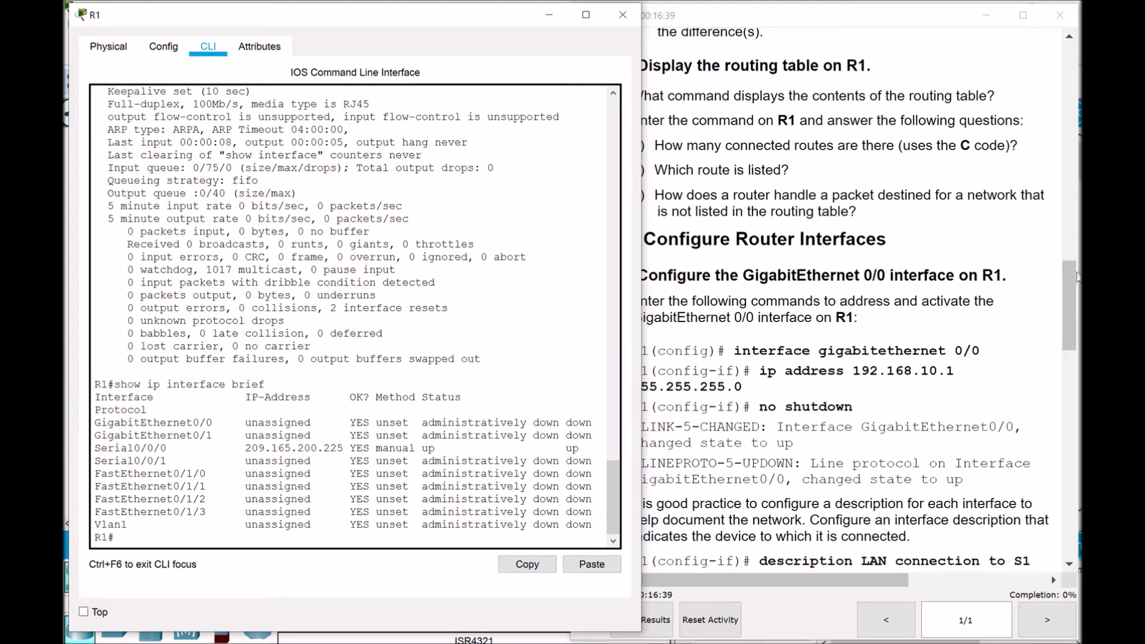
{"action": "left_click", "coordinate": [1003, 265]}
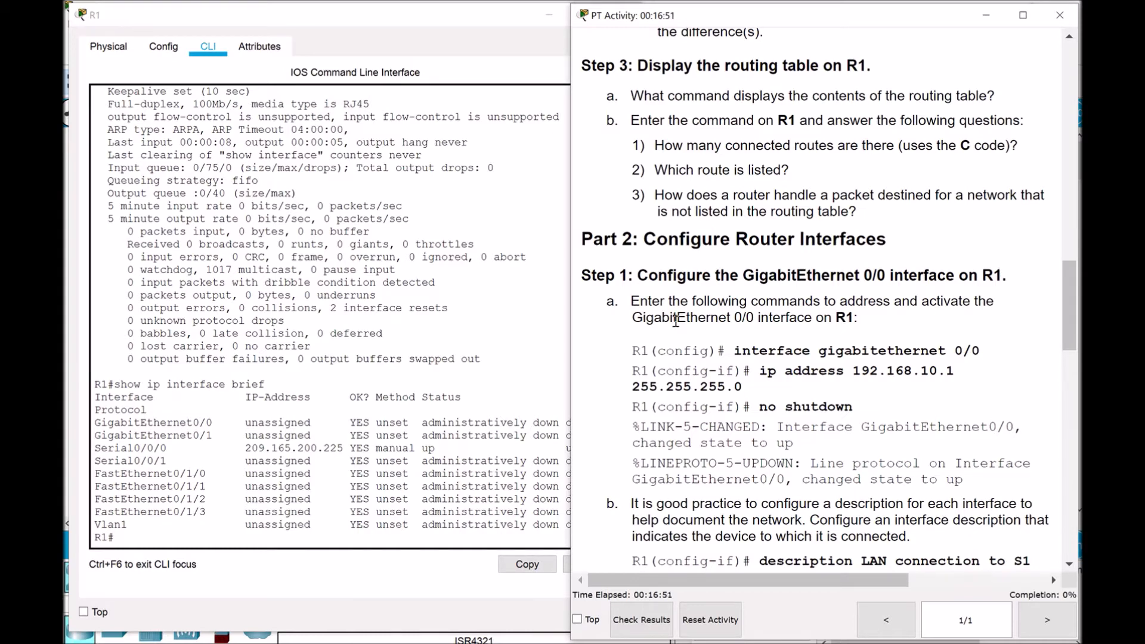
{"action": "left_click", "coordinate": [146, 539]}
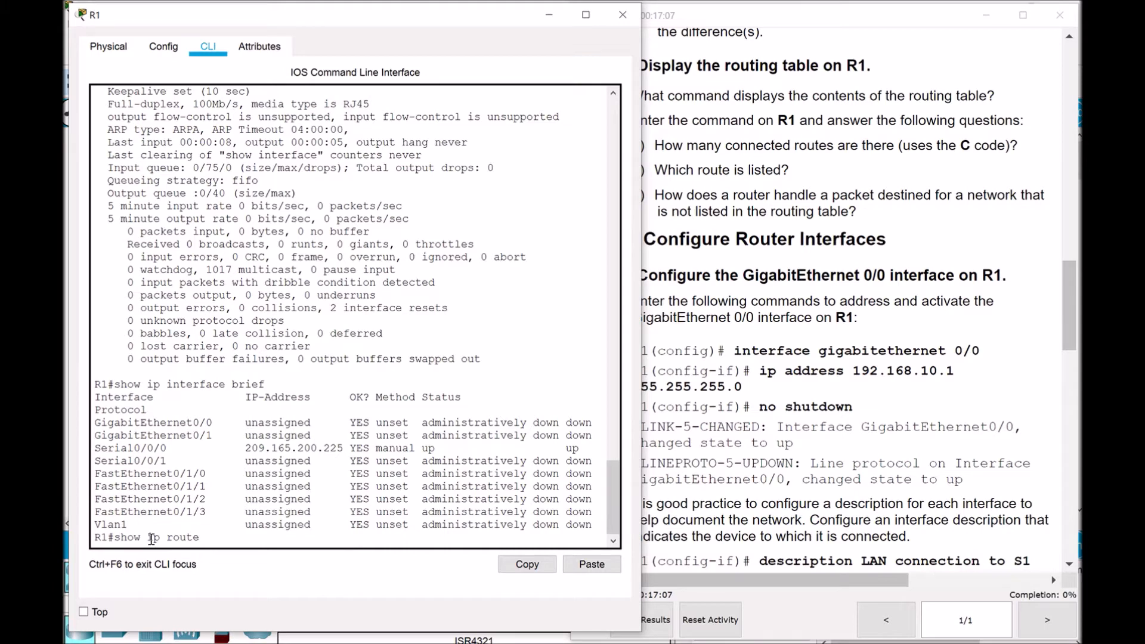
Run show ip route on R1, highlight the route entries and codes legend, and narrow R1's console
{"action": "key", "text": "Return"}
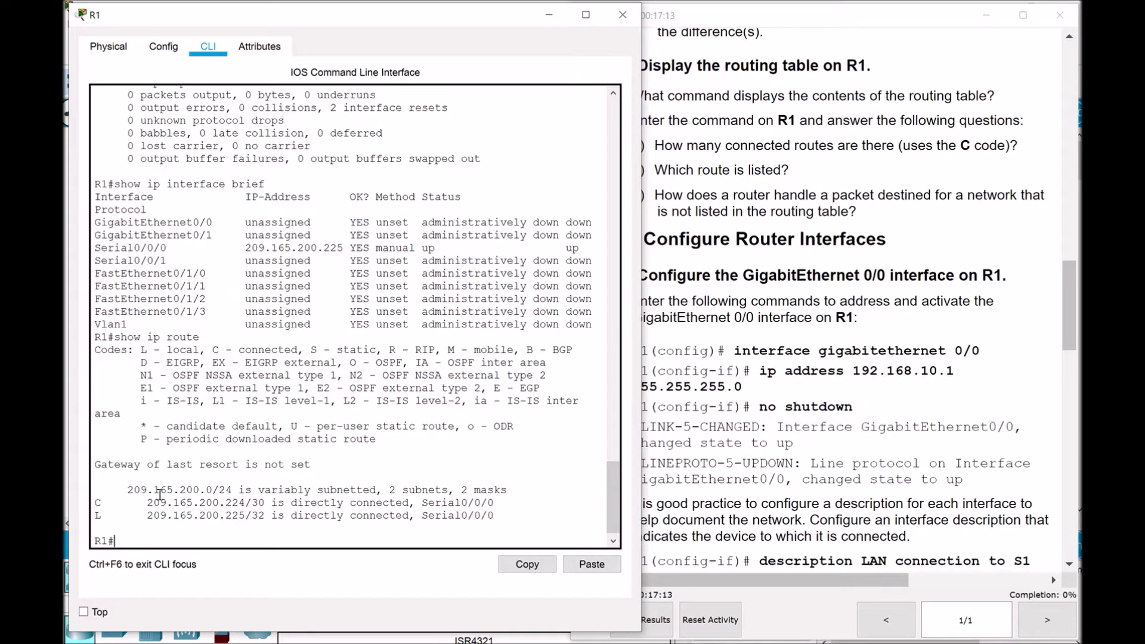
{"action": "left_click_drag", "start_coordinate": [126, 488], "coordinate": [500, 518]}
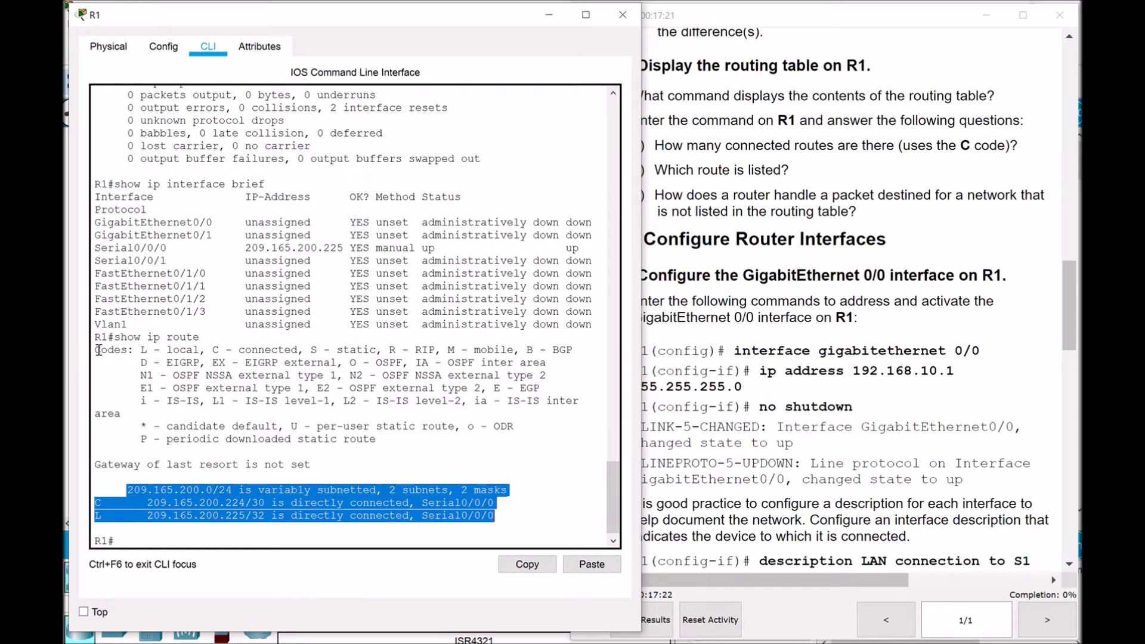
{"action": "left_click_drag", "start_coordinate": [97, 353], "coordinate": [399, 439]}
{"action": "left_click_drag", "start_coordinate": [127, 490], "coordinate": [506, 517]}
{"action": "left_click_drag", "start_coordinate": [641, 74], "coordinate": [594, 298]}
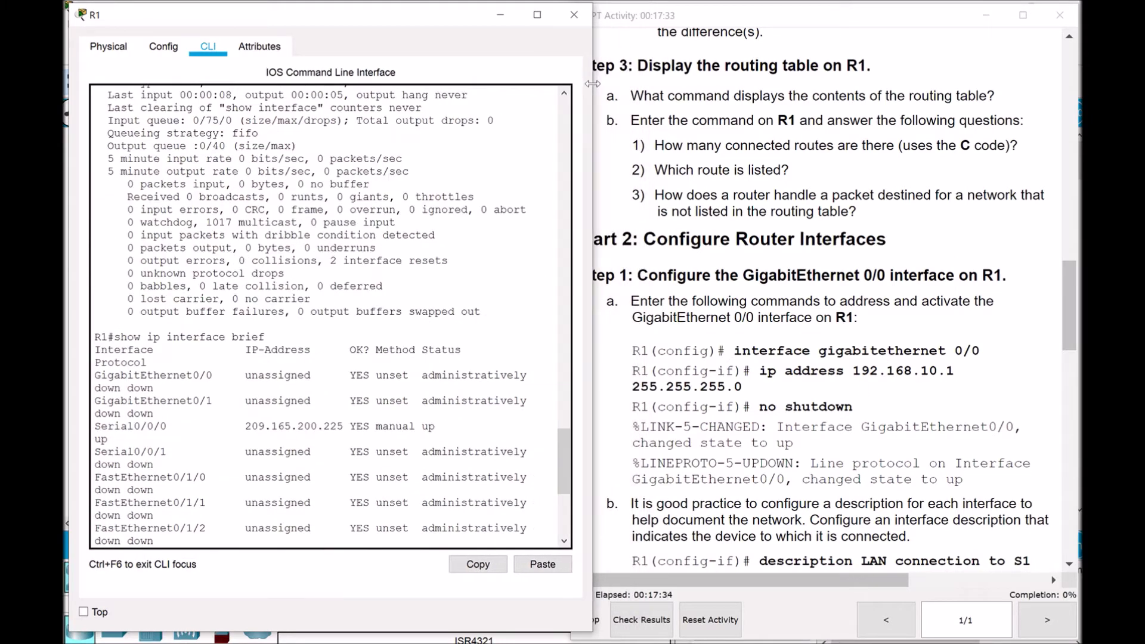
Point out the C code and network 209.165.200.224 in R1's routing table, then minimize R1's console
{"action": "left_click_drag", "start_coordinate": [564, 473], "coordinate": [565, 518]}
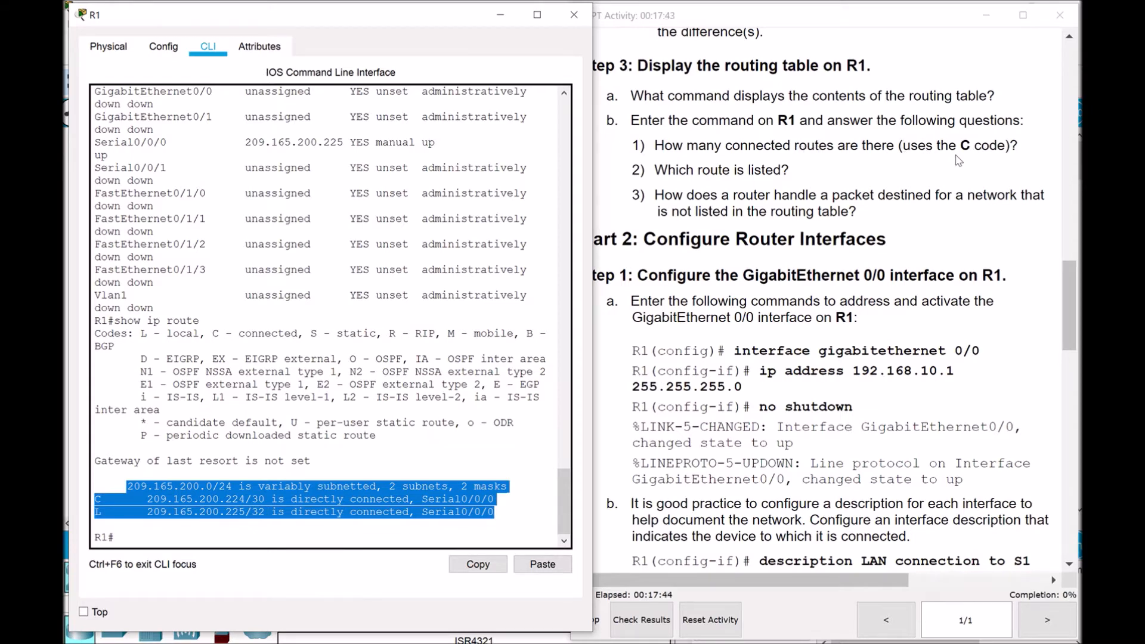
{"action": "left_click", "coordinate": [522, 517]}
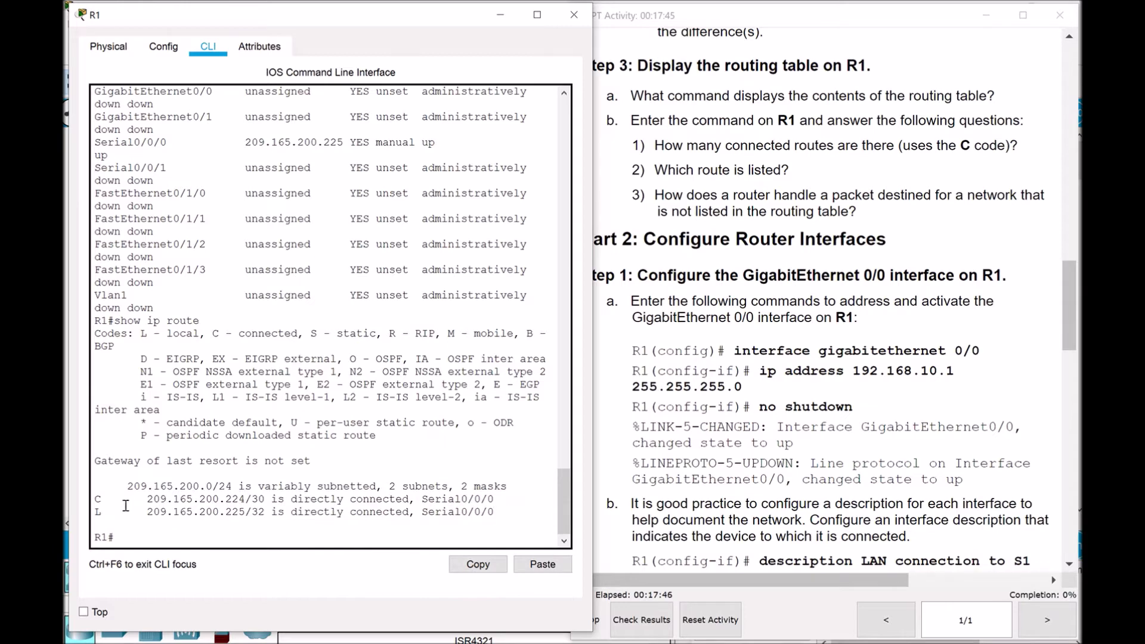
{"action": "left_click_drag", "start_coordinate": [112, 500], "coordinate": [88, 510]}
{"action": "left_click", "coordinate": [152, 500]}
{"action": "left_click_drag", "start_coordinate": [144, 500], "coordinate": [245, 500]}
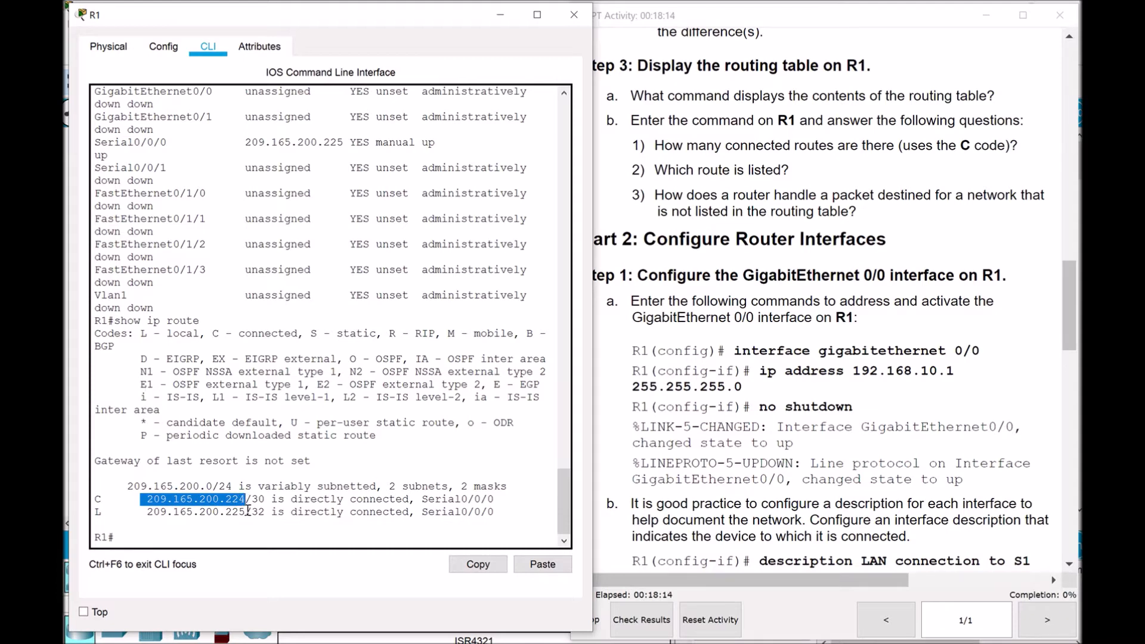
{"action": "left_click", "coordinate": [501, 16]}
{"action": "left_click", "coordinate": [401, 414]}
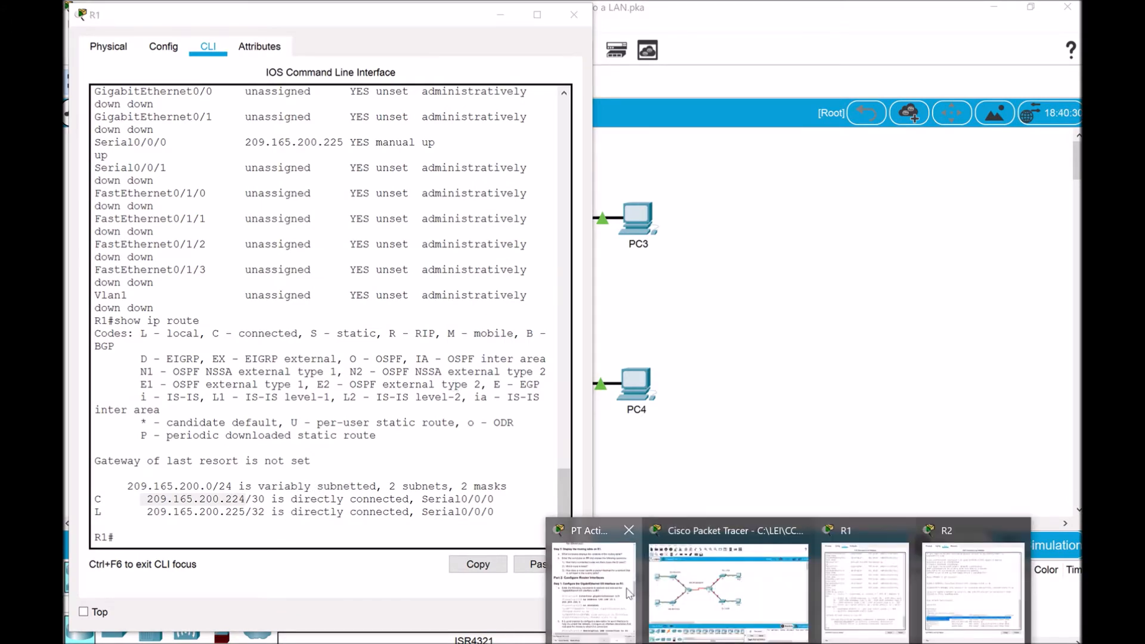
Bring back the lab instructions at Part 2 Step 1, through the ping to 192.168.10.10
{"action": "left_click", "coordinate": [595, 567]}
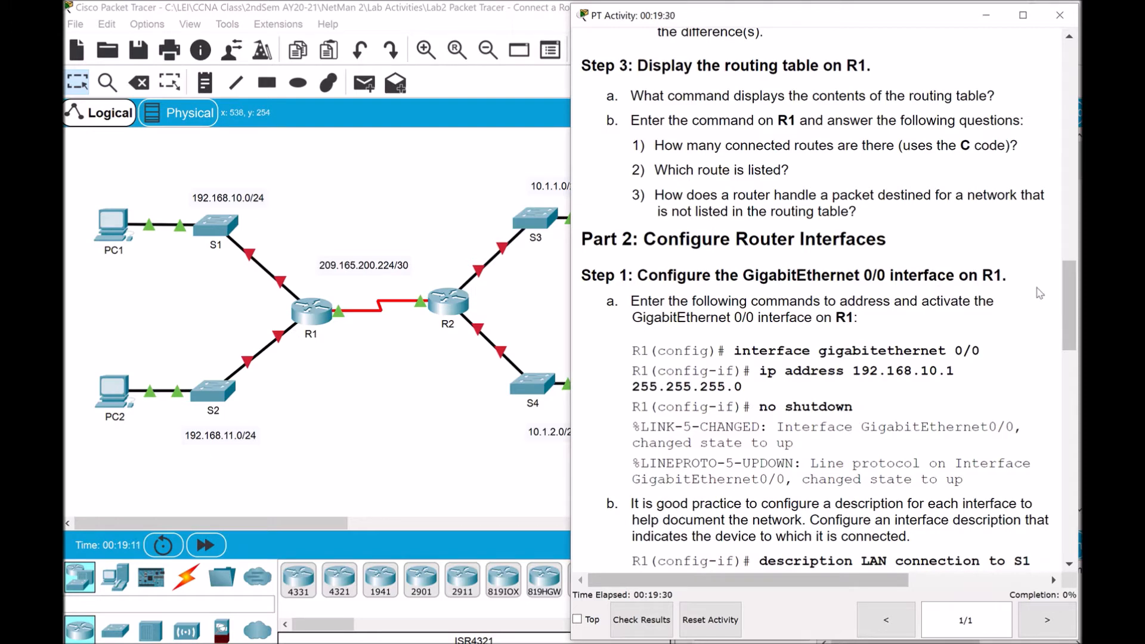
{"action": "left_click_drag", "start_coordinate": [1069, 281], "coordinate": [1076, 320]}
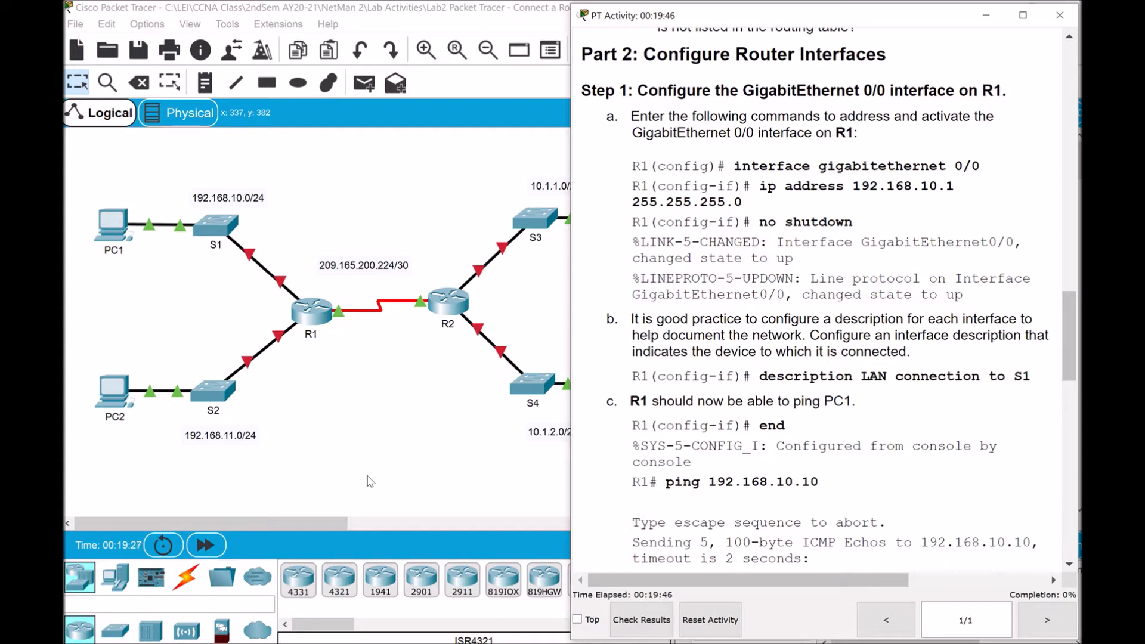
Bring R1's console back and enter global configuration mode with config ter
{"action": "left_click", "coordinate": [877, 582]}
{"action": "left_click", "coordinate": [197, 543]}
{"action": "key", "text": "Return"}
{"action": "key", "text": "Return"}
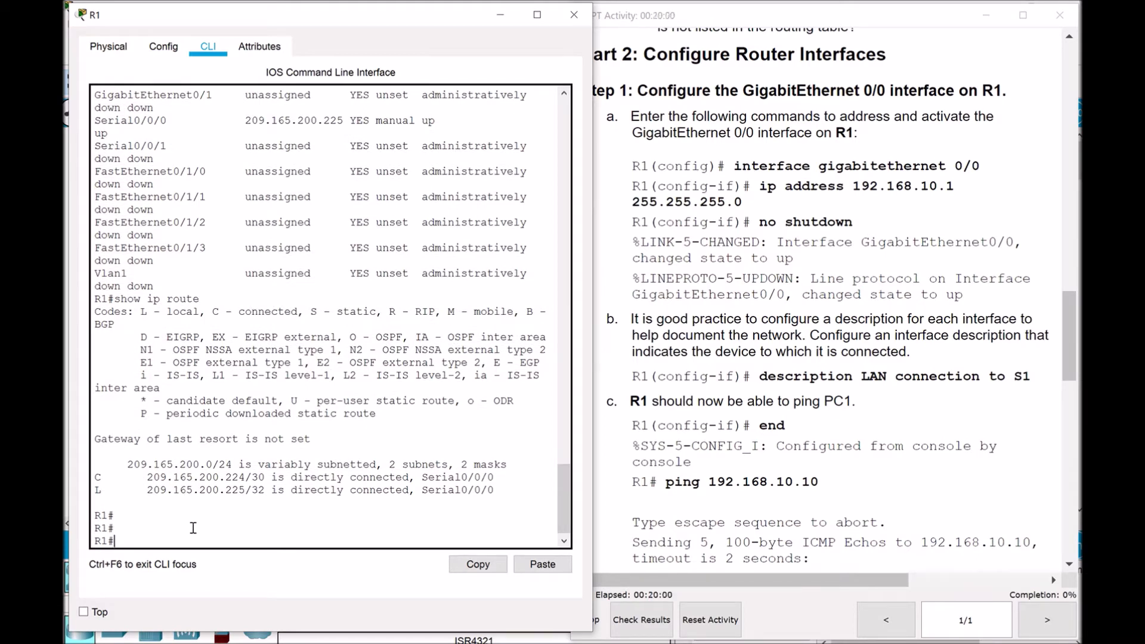
{"action": "type", "text": "config ter"}
{"action": "key", "text": "Return"}
Select interface GigabitEthernet 0/0 and type ip address 192.168.10.1 255.255.255.0 without running it
{"action": "type", "text": "interface"}
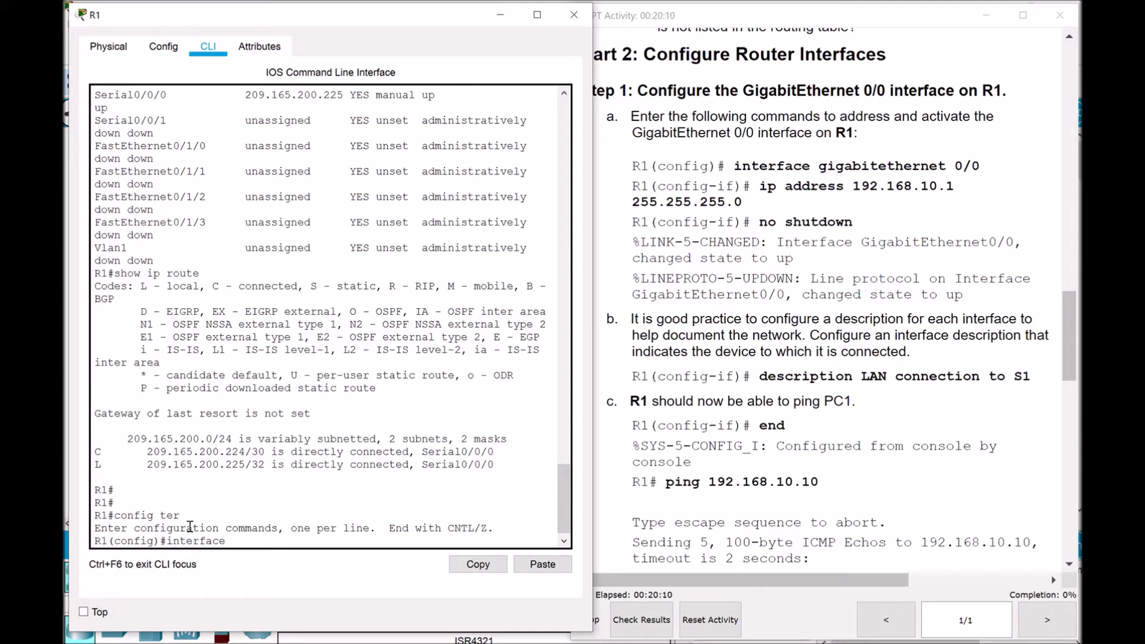
{"action": "type", "text": " gigabitethernet 0/0"}
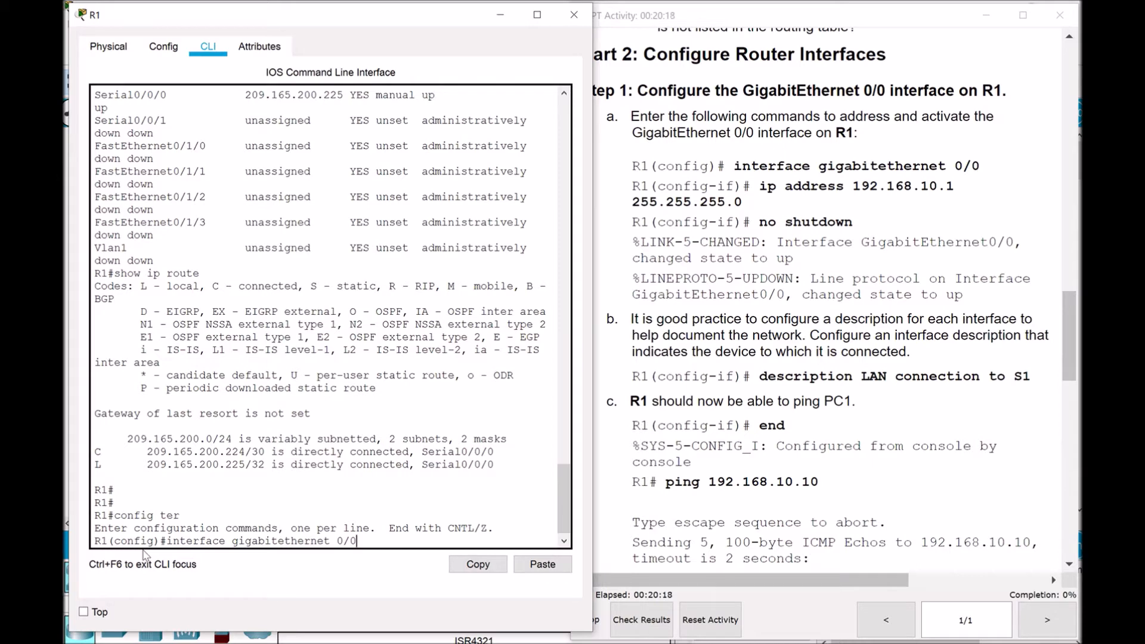
{"action": "left_click", "coordinate": [333, 541]}
{"action": "left_click", "coordinate": [359, 541]}
{"action": "key", "text": "Return"}
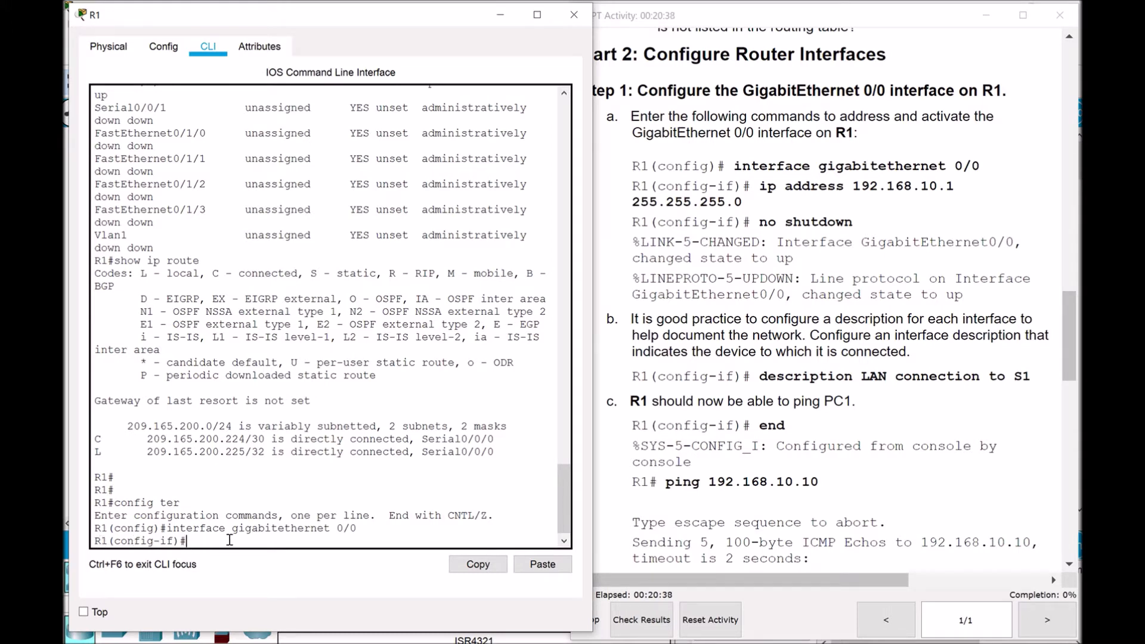
{"action": "type", "text": "ip address 192.168.10.1 255.2"}
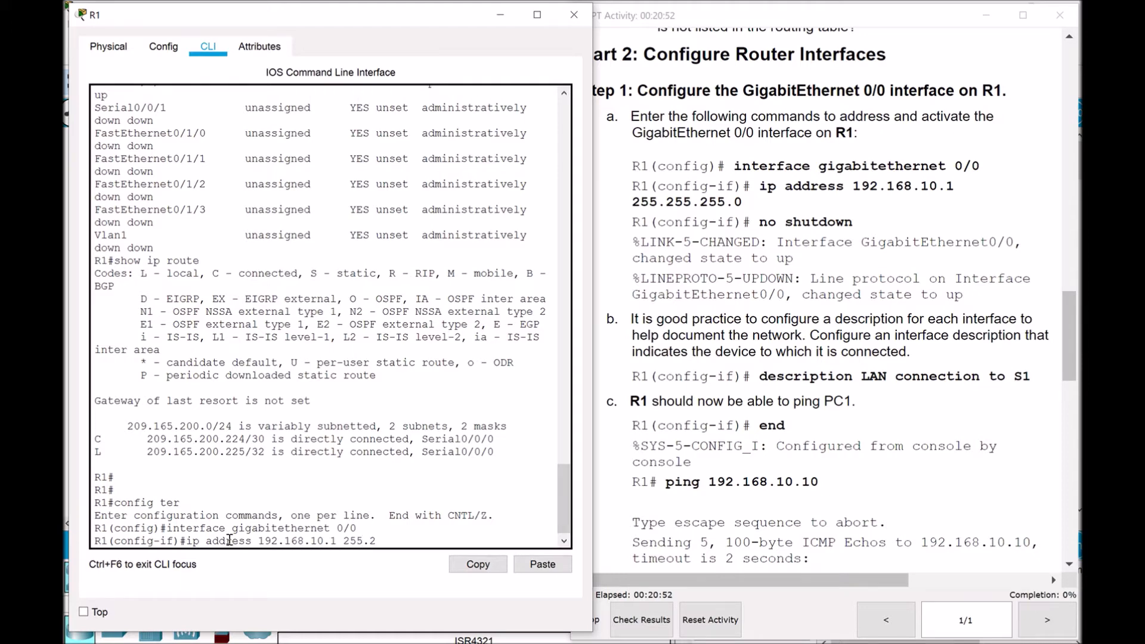
{"action": "type", "text": "55.255.0"}
{"action": "left_click", "coordinate": [1072, 339]}
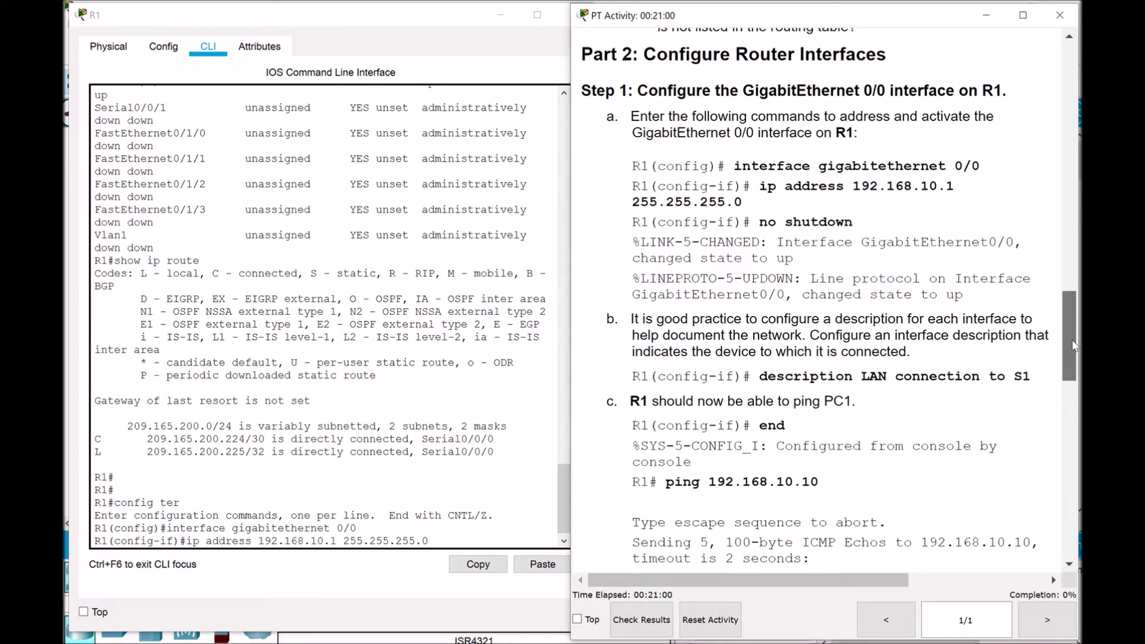
Check the addressing table, then apply 192.168.10.1 255.255.255.0 to R1's GigabitEthernet0/0
{"action": "left_click_drag", "start_coordinate": [1072, 339], "coordinate": [1071, 91]}
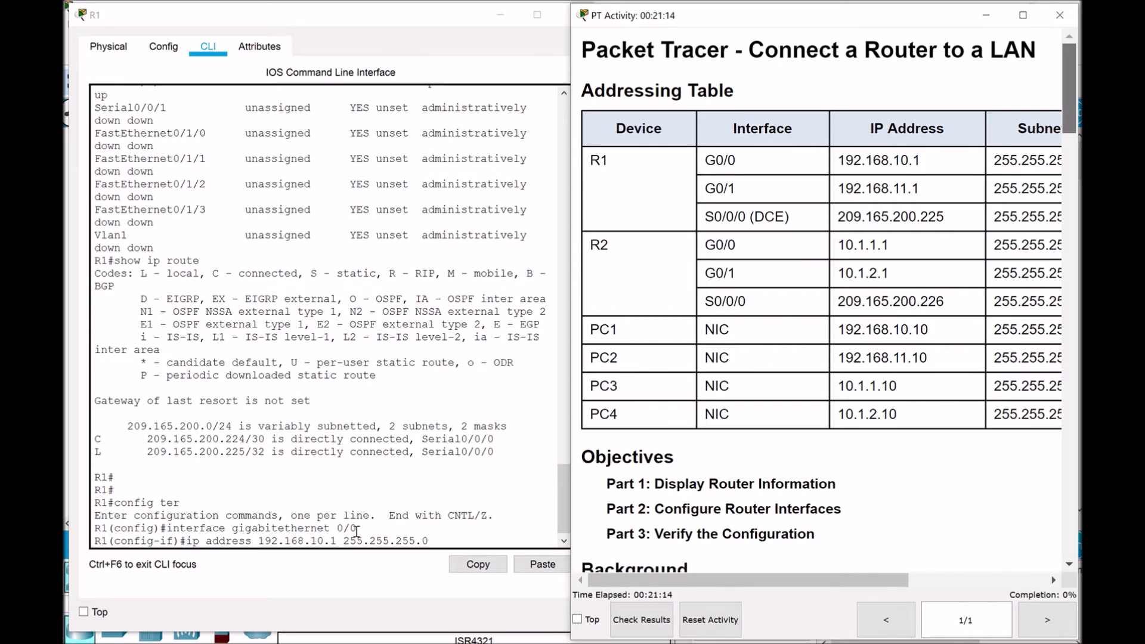
{"action": "scroll", "coordinate": [1074, 176], "scroll_direction": "down", "scroll_amount": 4}
{"action": "scroll", "coordinate": [1074, 176], "scroll_direction": "down", "scroll_amount": 20}
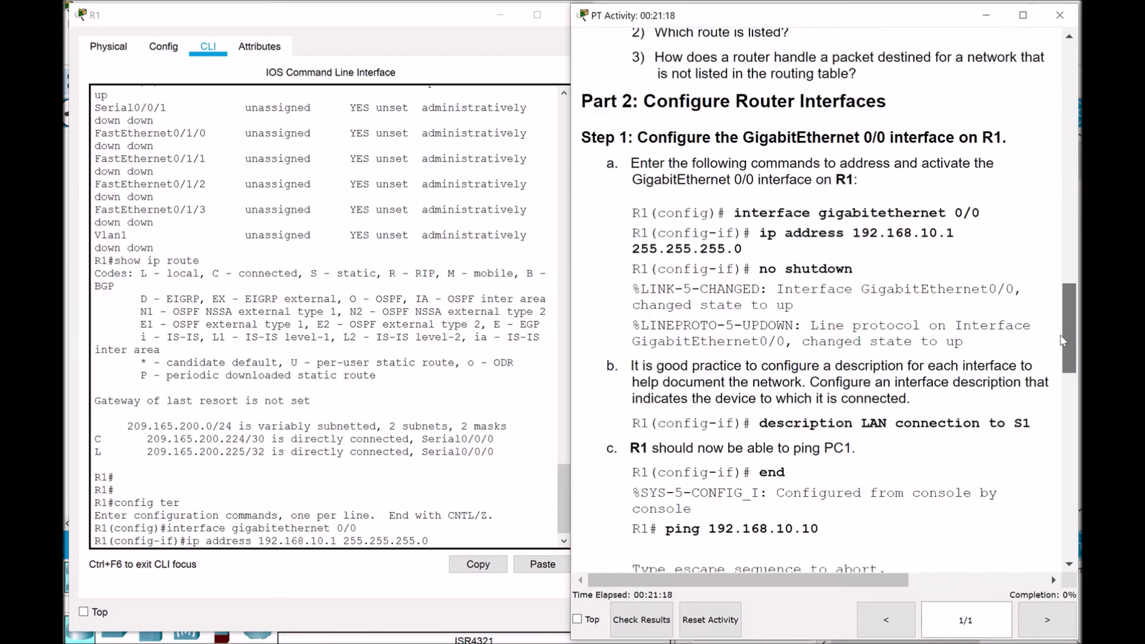
{"action": "left_click_drag", "start_coordinate": [1063, 340], "coordinate": [1064, 344]}
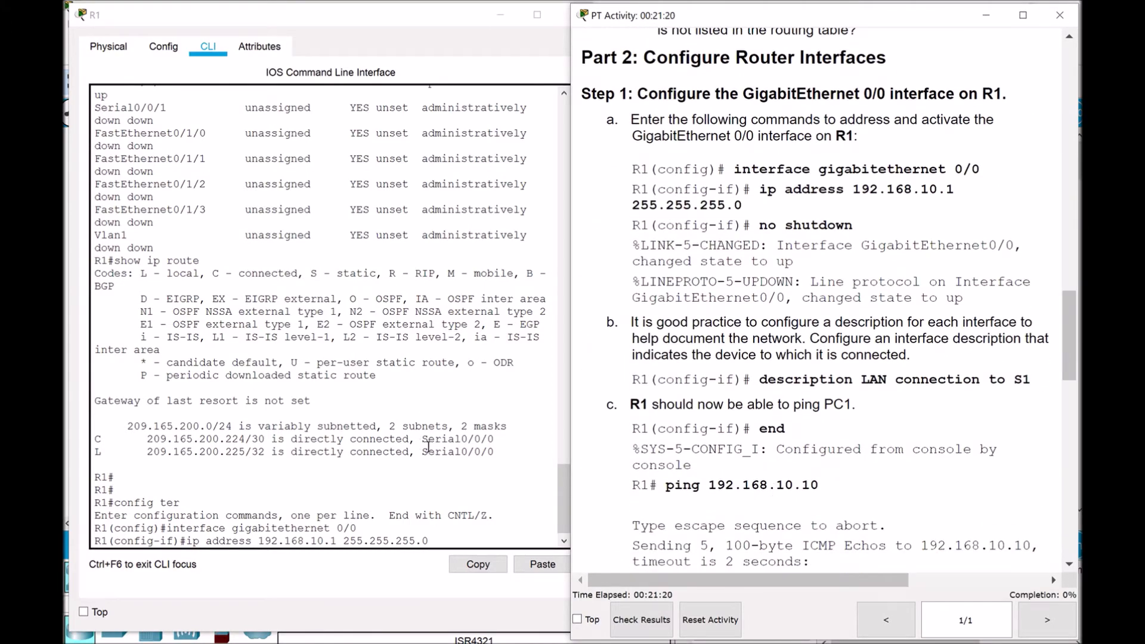
{"action": "left_click", "coordinate": [471, 528]}
{"action": "key", "text": "Return"}
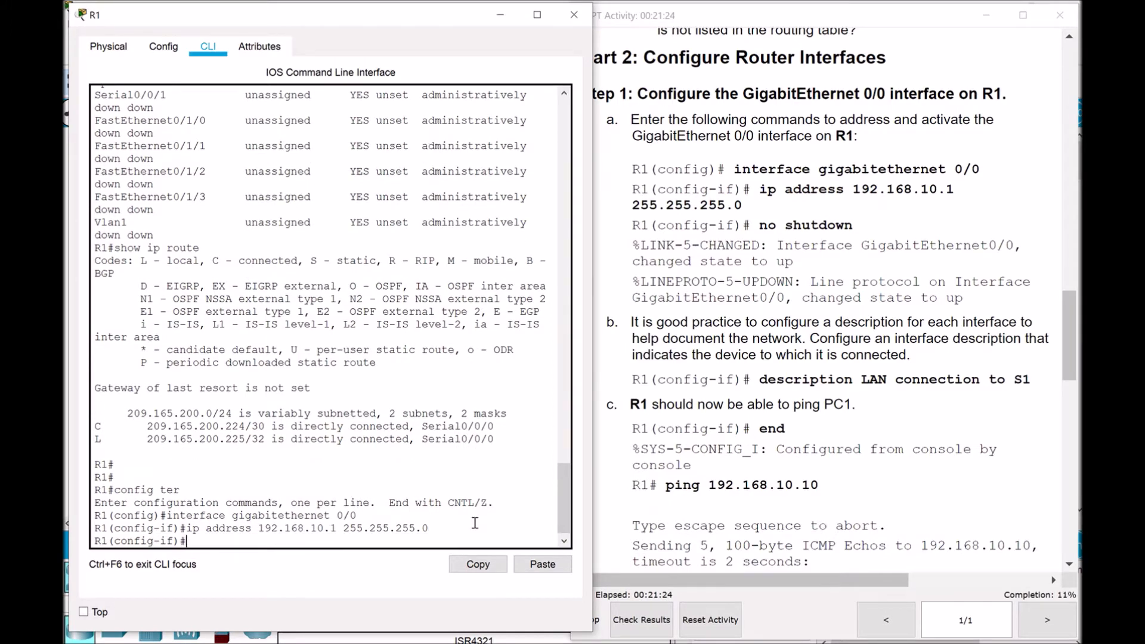
Enable R1's G0/0 with 'no shutdown' and confirm the link and line protocol change to up
{"action": "type", "text": "no shutdown"}
{"action": "key", "text": "Return"}
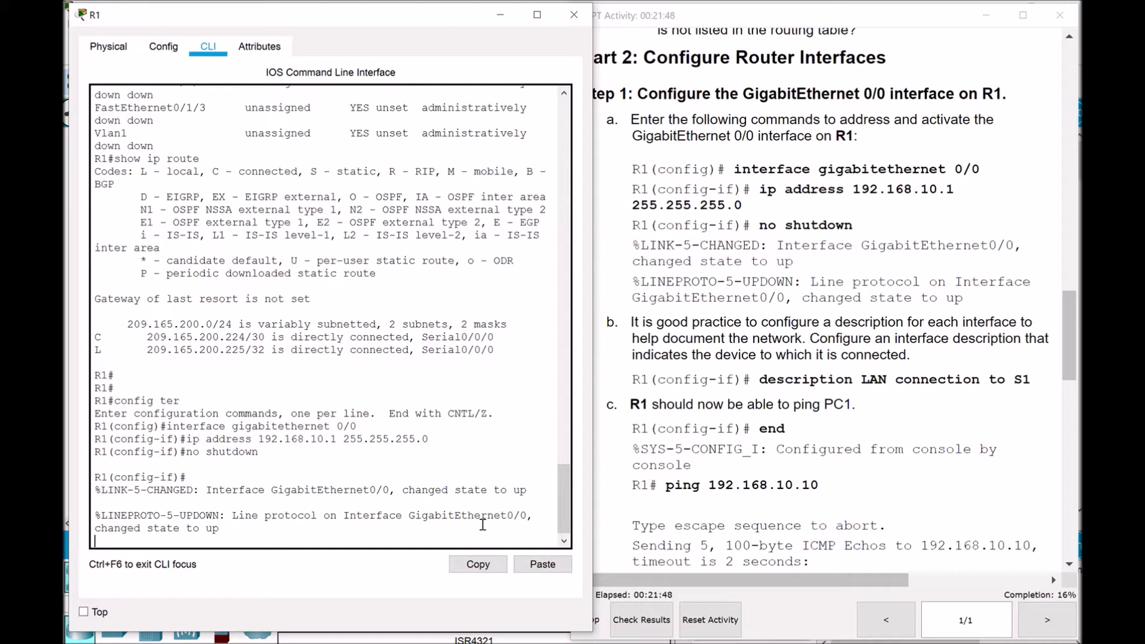
{"action": "left_click_drag", "start_coordinate": [402, 490], "coordinate": [528, 492]}
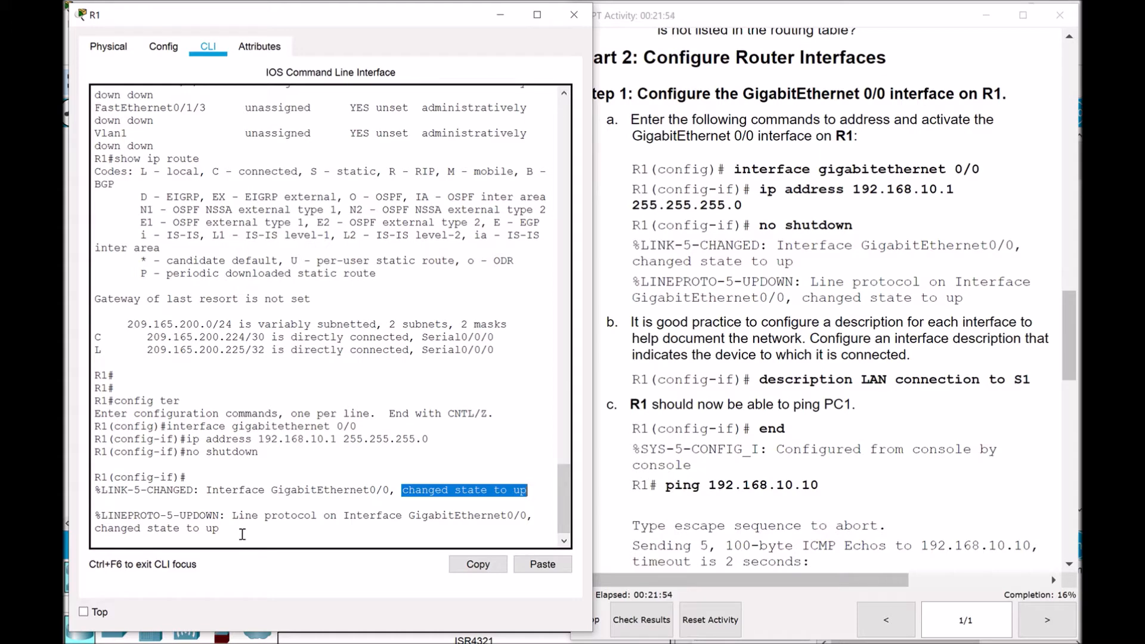
{"action": "key", "text": "Return"}
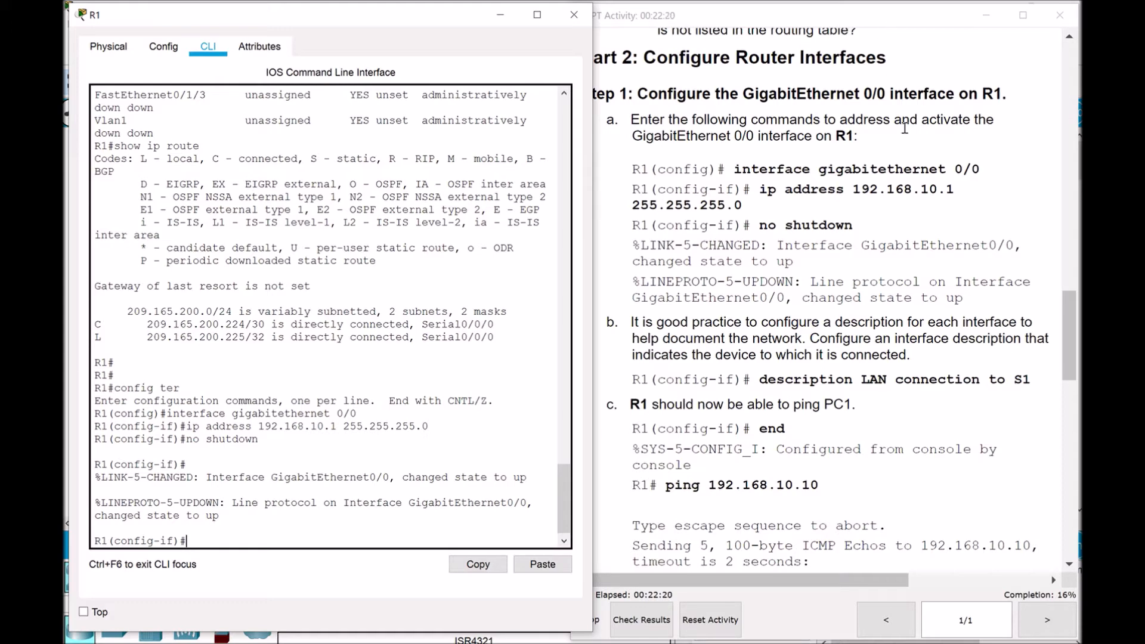
Hide the PT Activity instructions and inspect the S1–R1 link joining S1 Gig0/1 to R1 Gig0/0
{"action": "left_click", "coordinate": [998, 27]}
{"action": "left_click", "coordinate": [986, 16]}
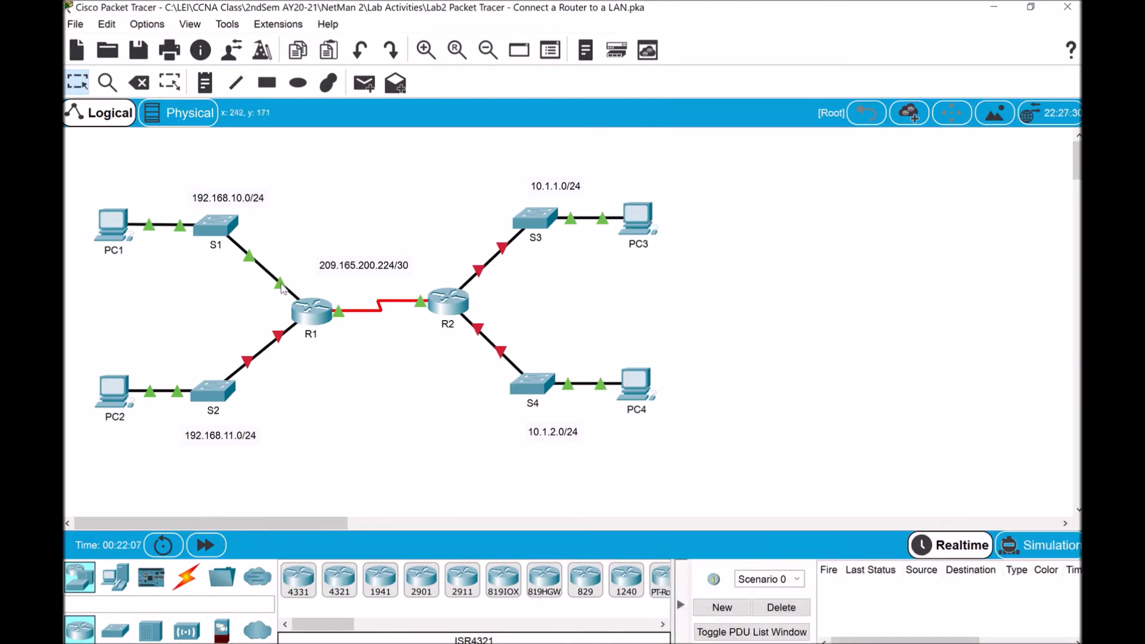
{"action": "mouse_move", "coordinate": [283, 289]}
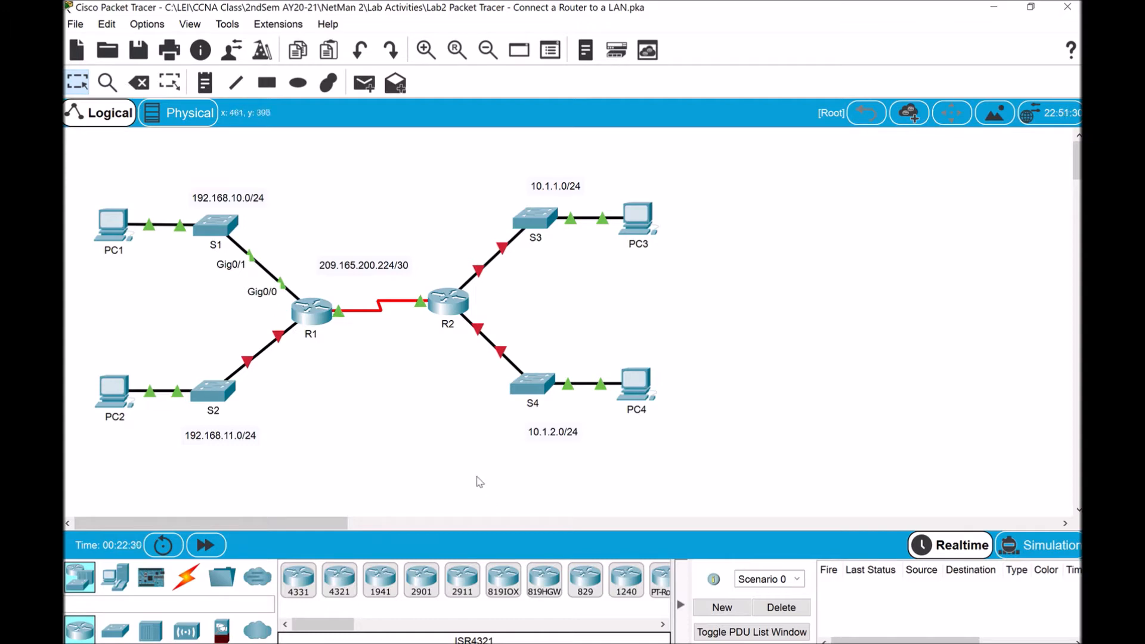
{"action": "left_click", "coordinate": [671, 643]}
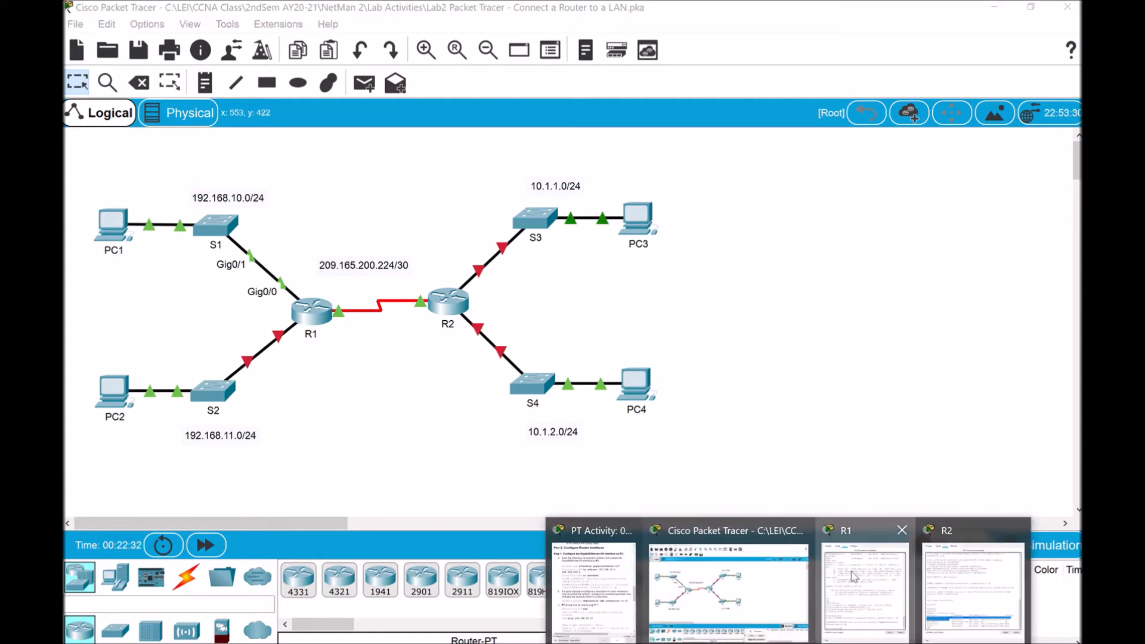
Describe R1's G0/0 as 'Connection to S1' and return to the lab instructions
{"action": "left_click", "coordinate": [864, 591]}
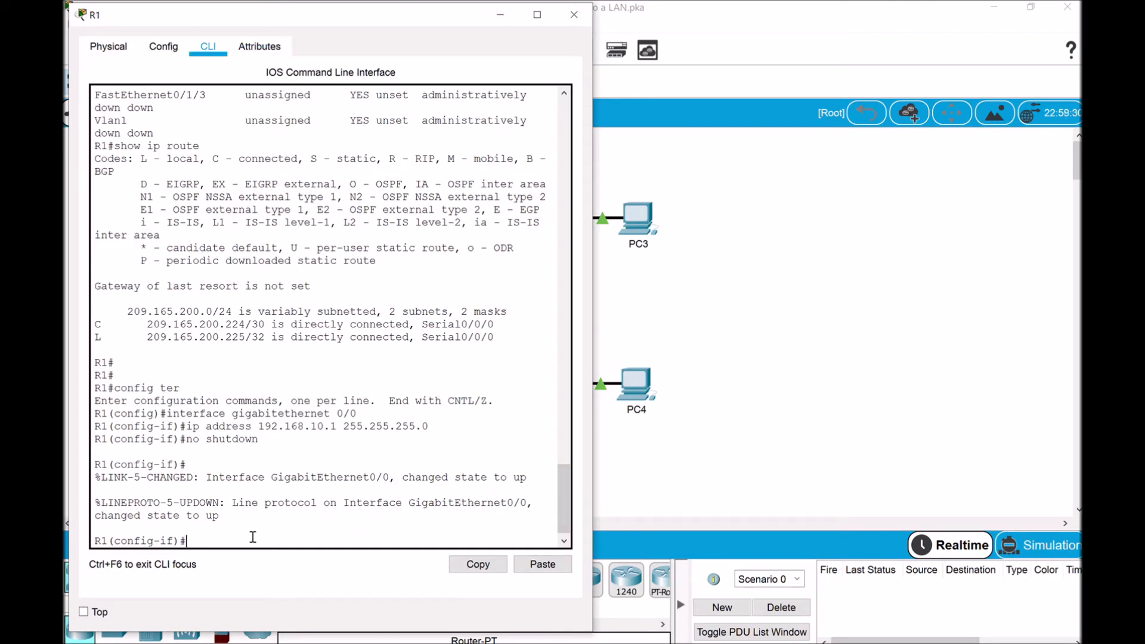
{"action": "type", "text": "description"}
{"action": "type", "text": "Connection to S1"}
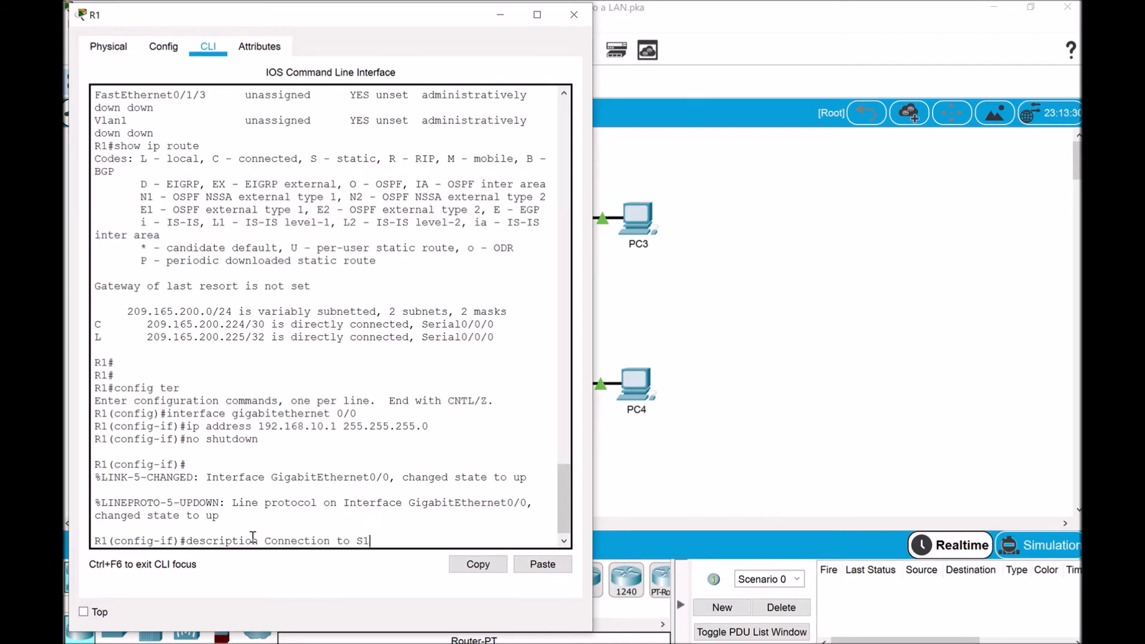
{"action": "key", "text": "Return"}
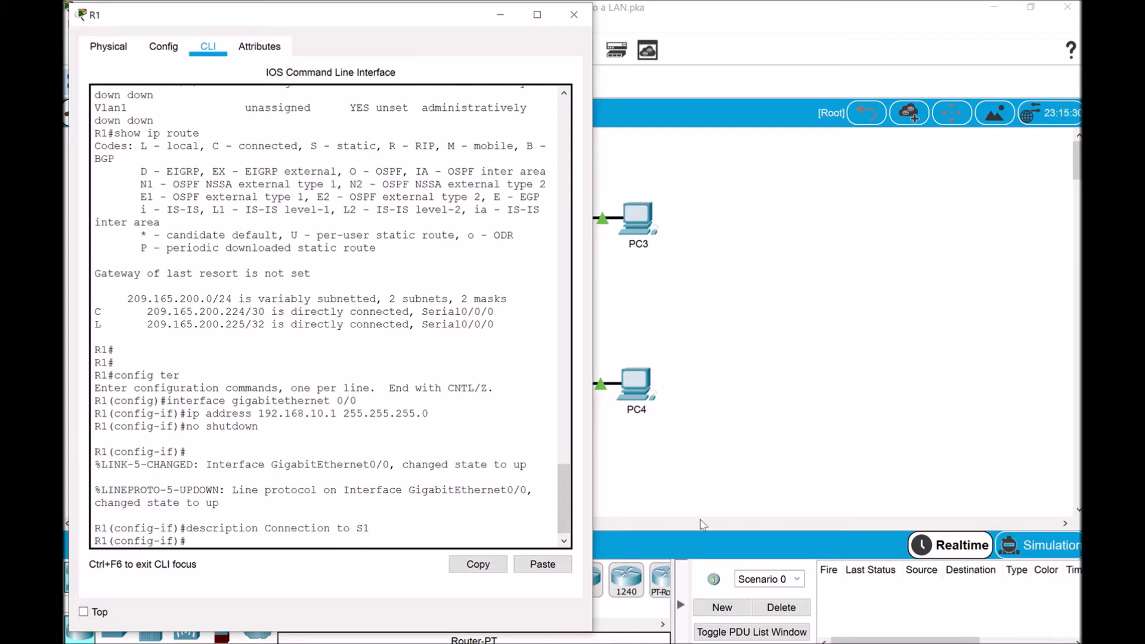
{"action": "left_click", "coordinate": [593, 573]}
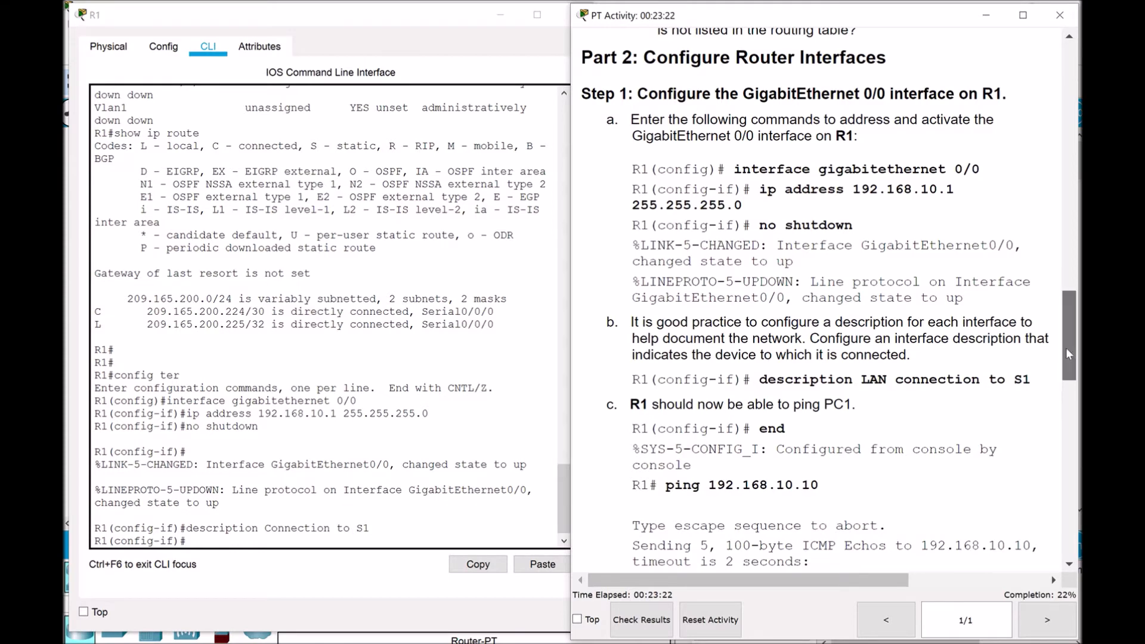
{"action": "left_click_drag", "start_coordinate": [1068, 349], "coordinate": [1070, 356]}
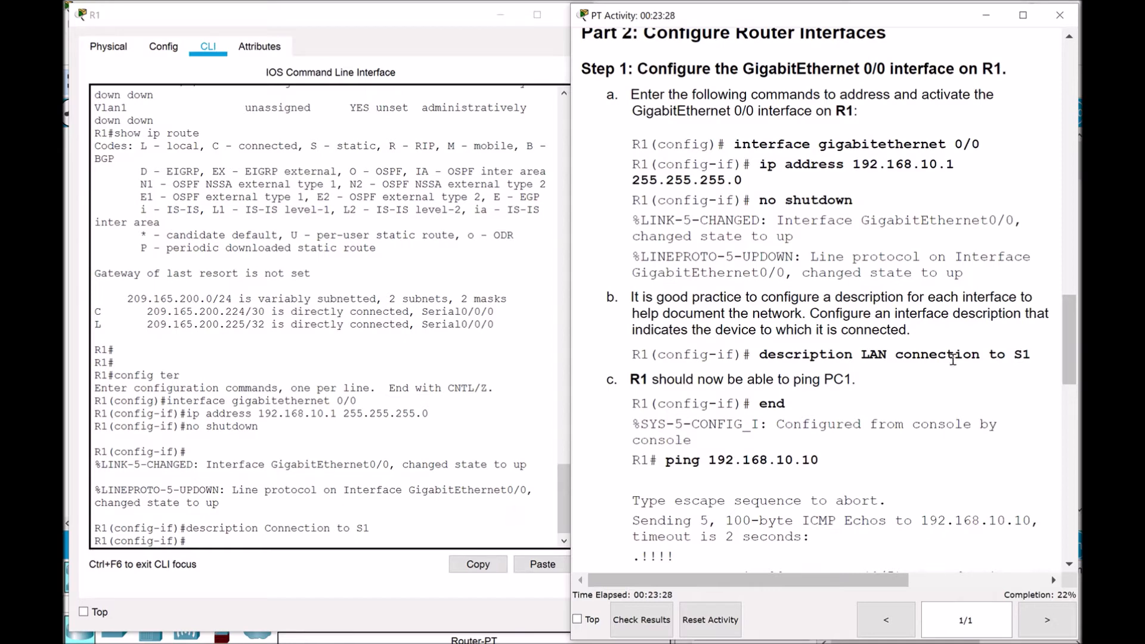
Leave R1's configuration mode with the end command
{"action": "left_click_drag", "start_coordinate": [1067, 341], "coordinate": [1076, 350]}
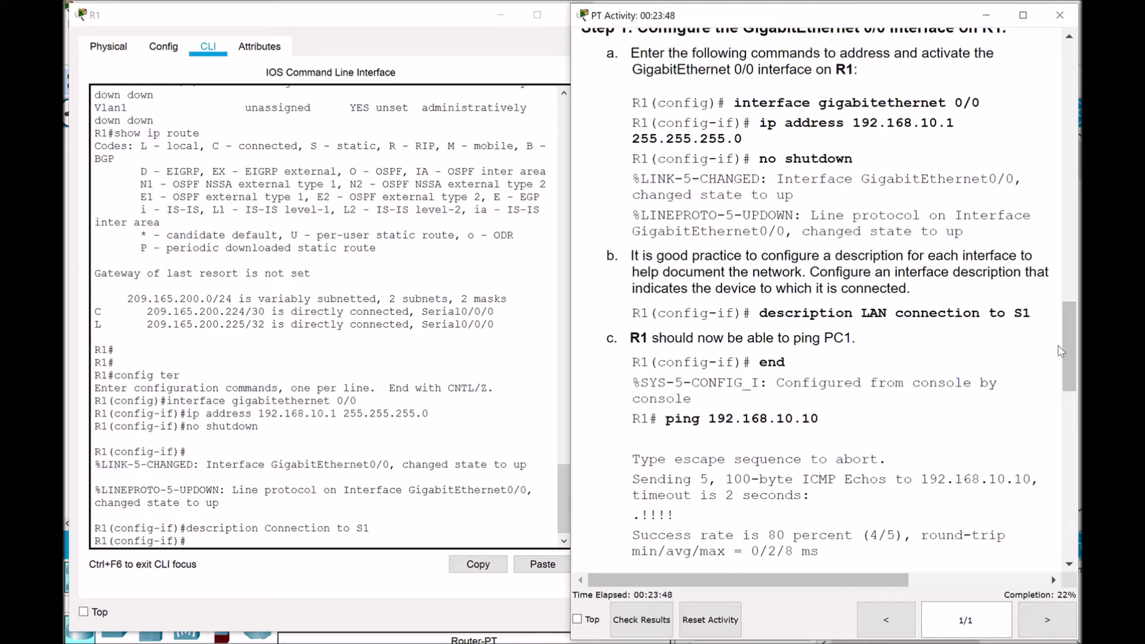
{"action": "left_click", "coordinate": [238, 541]}
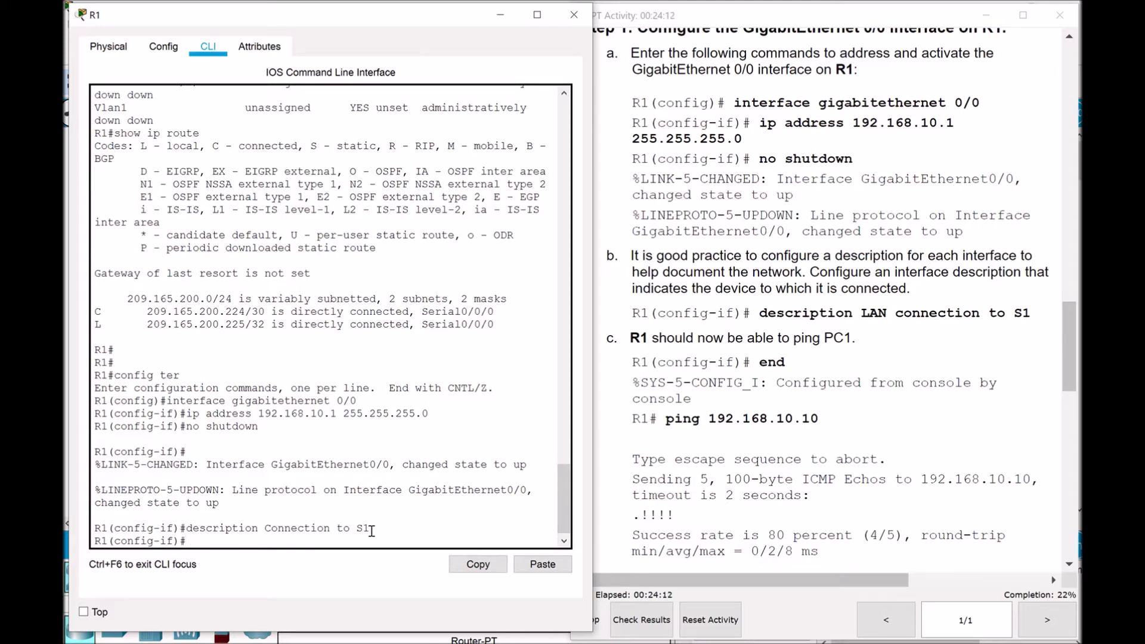
{"action": "type", "text": "end"}
{"action": "key", "text": "Return"}
{"action": "key", "text": "Return"}
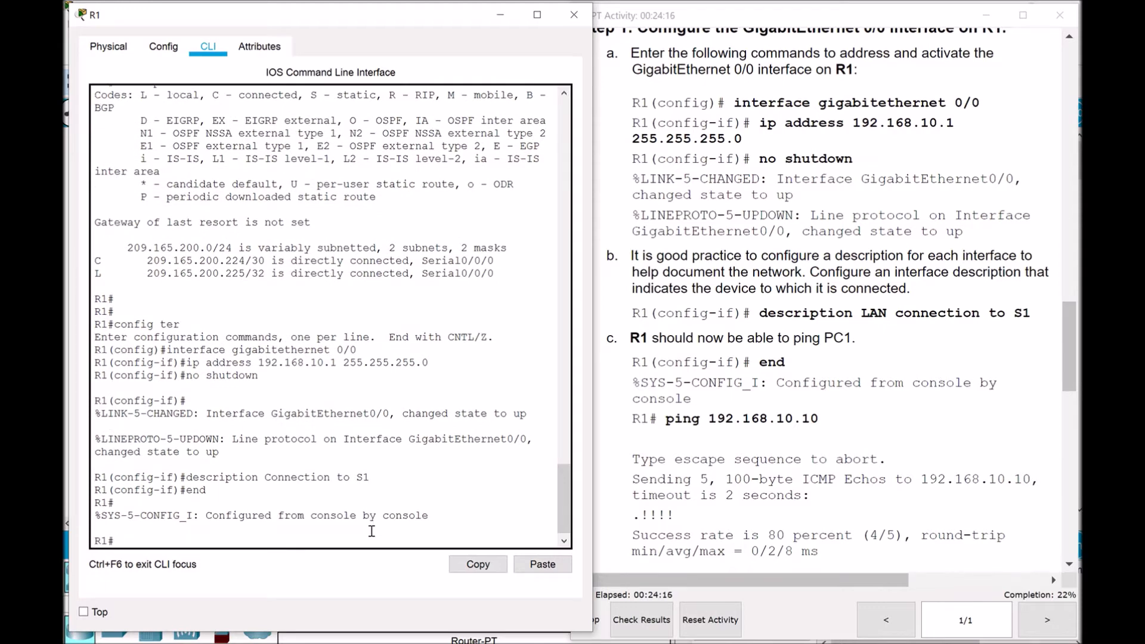
Type 'ping 192.168.10.10' at R1# and verify PC1's address in the addressing table
{"action": "type", "text": "ping 192.168.10.10"}
{"action": "left_click_drag", "start_coordinate": [1069, 320], "coordinate": [1057, 64]}
{"action": "left_click_drag", "start_coordinate": [930, 330], "coordinate": [596, 327]}
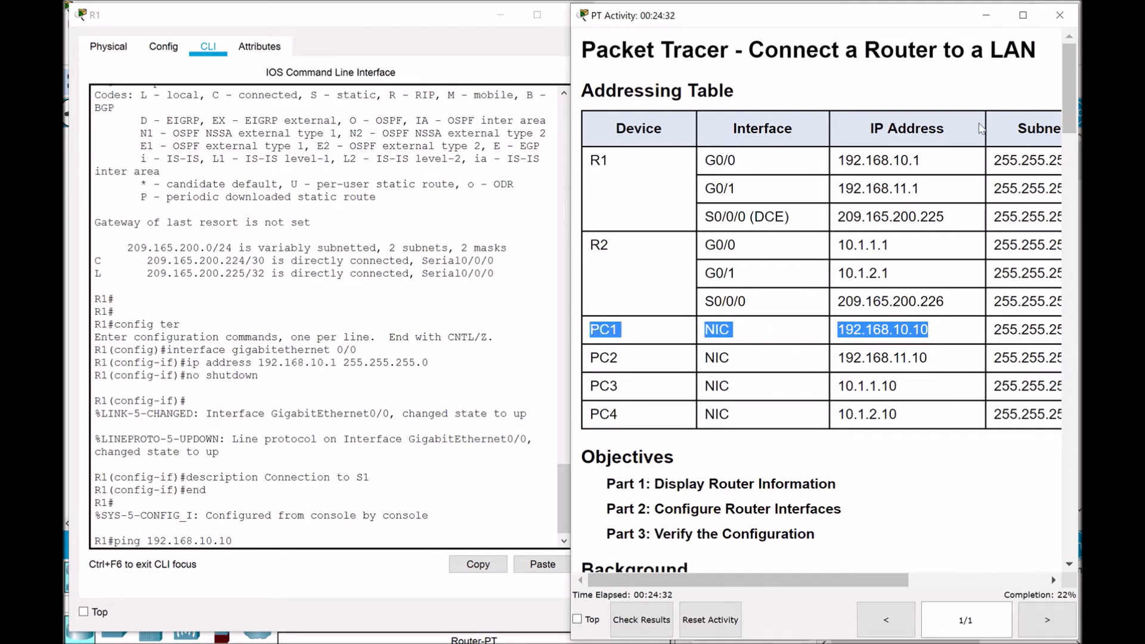
{"action": "left_click_drag", "start_coordinate": [1067, 94], "coordinate": [1068, 346]}
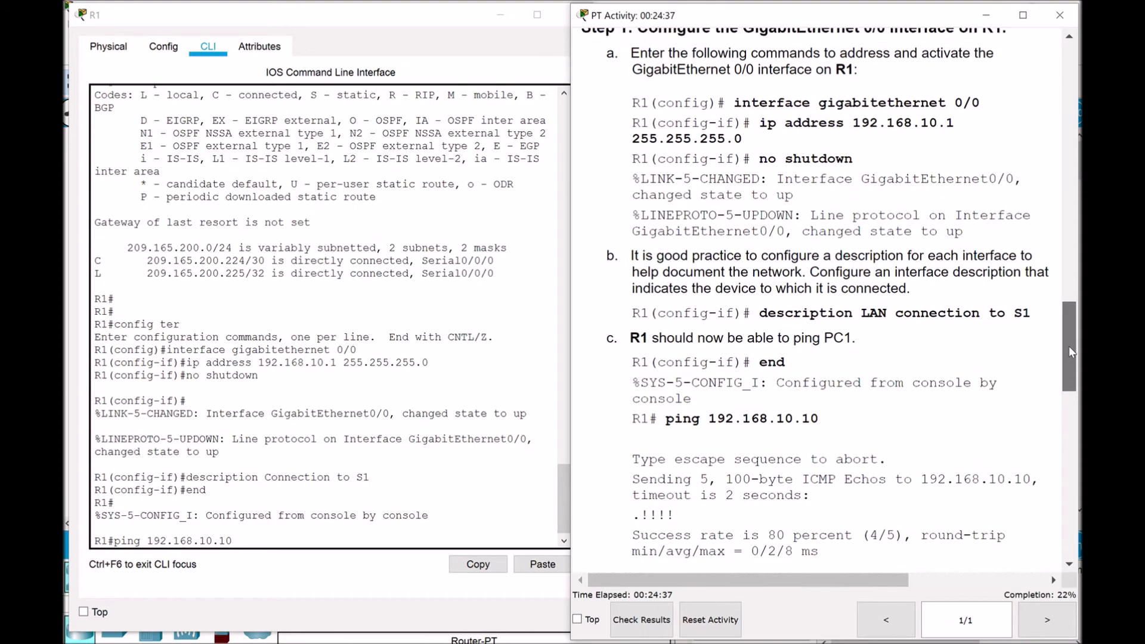
Ping 192.168.10.10 from R1, getting 80 percent success
{"action": "left_click", "coordinate": [277, 538]}
{"action": "key", "text": "Return"}
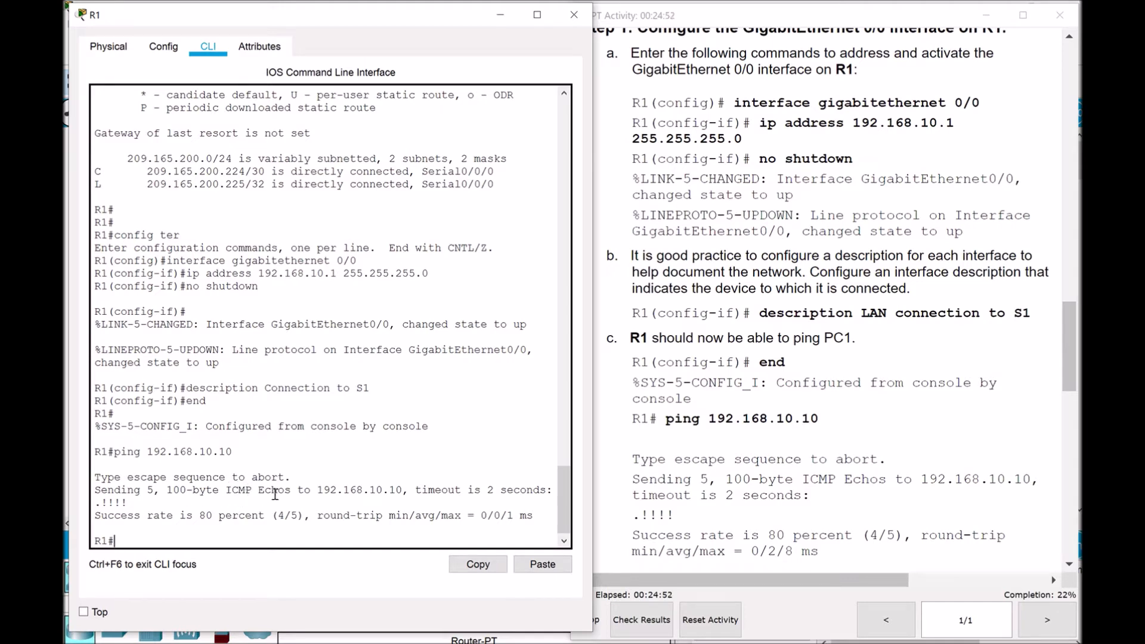
{"action": "left_click_drag", "start_coordinate": [318, 490], "coordinate": [404, 490]}
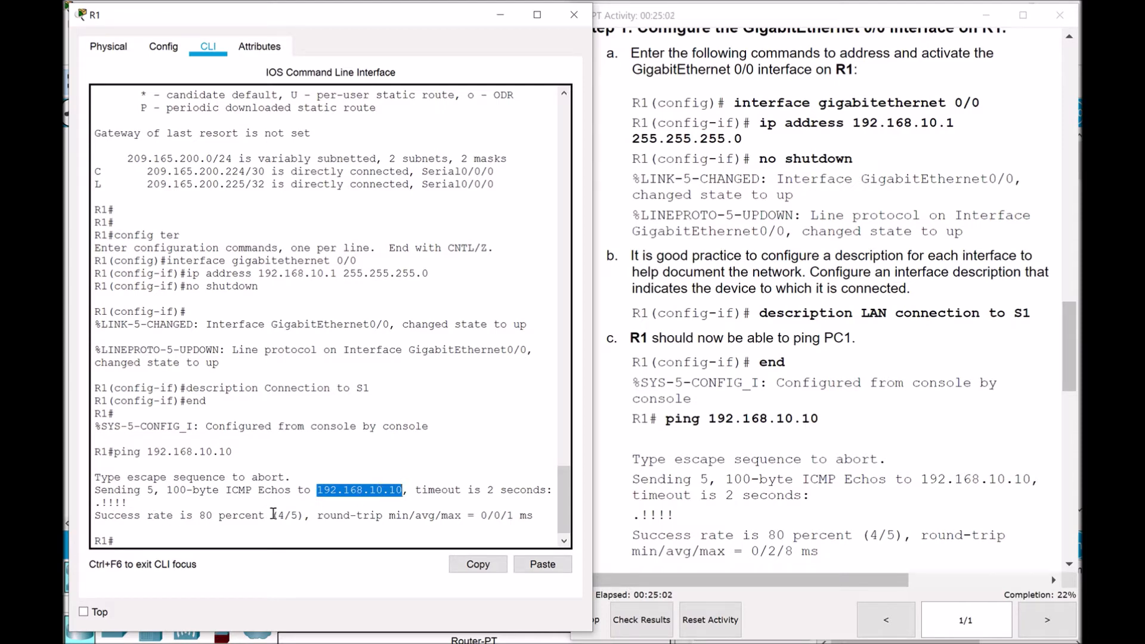
{"action": "left_click", "coordinate": [175, 541]}
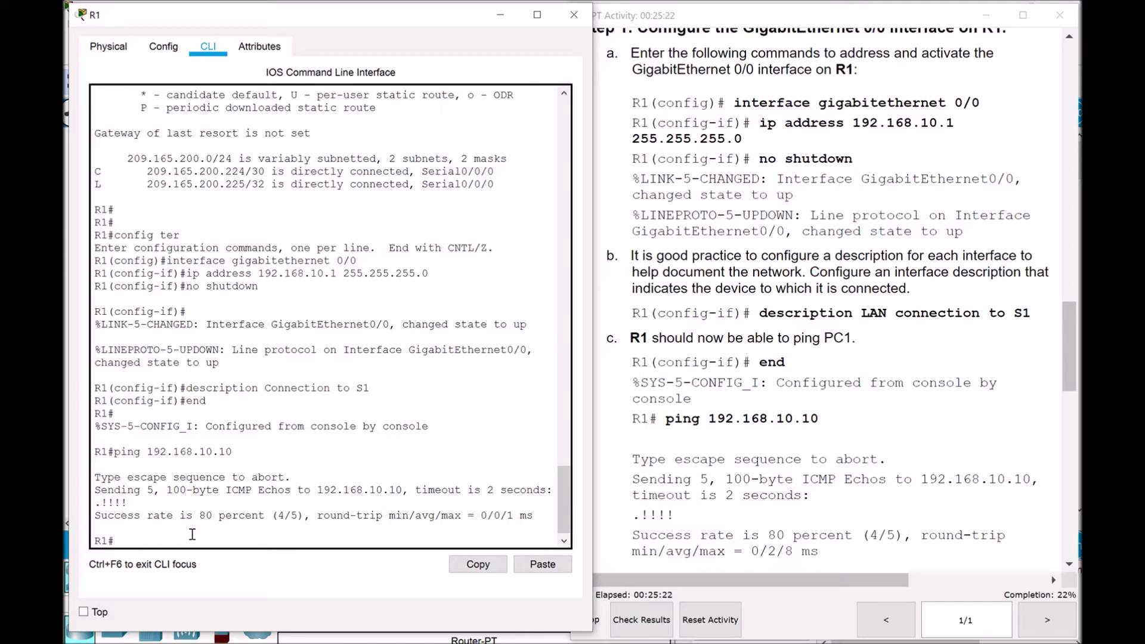
Repeat the ping to PC1 for 100 percent (5/5) success and scroll toward Step 2
{"action": "key", "text": "Up"}
{"action": "key", "text": "Return"}
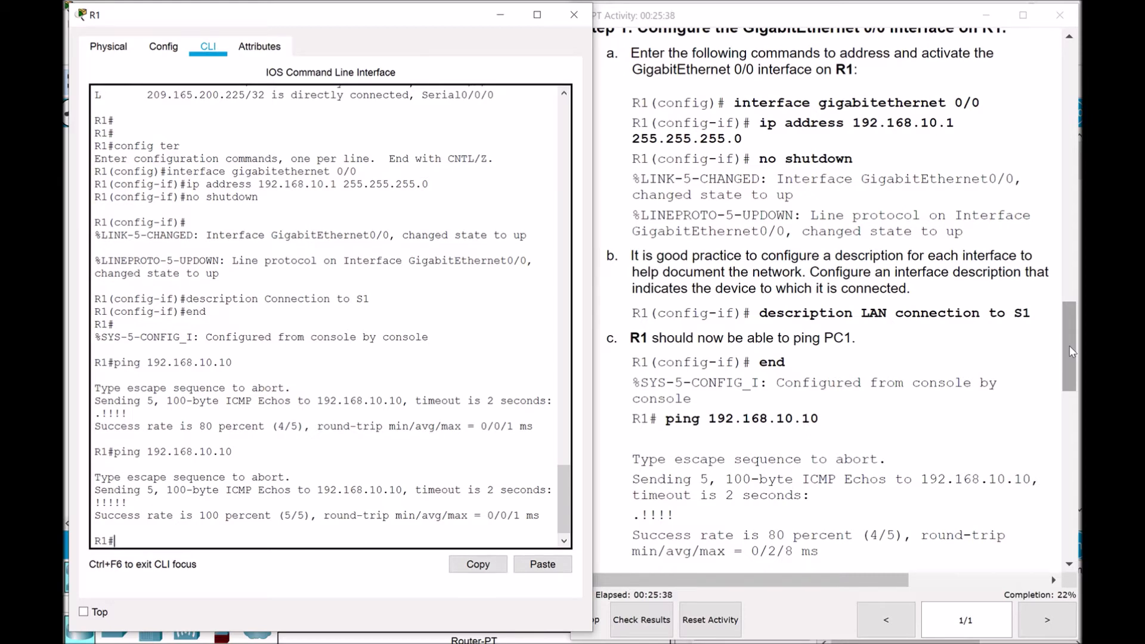
{"action": "left_click_drag", "start_coordinate": [1069, 345], "coordinate": [1077, 416]}
Scroll to Step 2 and minimize R1's console to show the topology alongside the instructions
{"action": "scroll", "coordinate": [1078, 426], "scroll_direction": "down", "scroll_amount": 1}
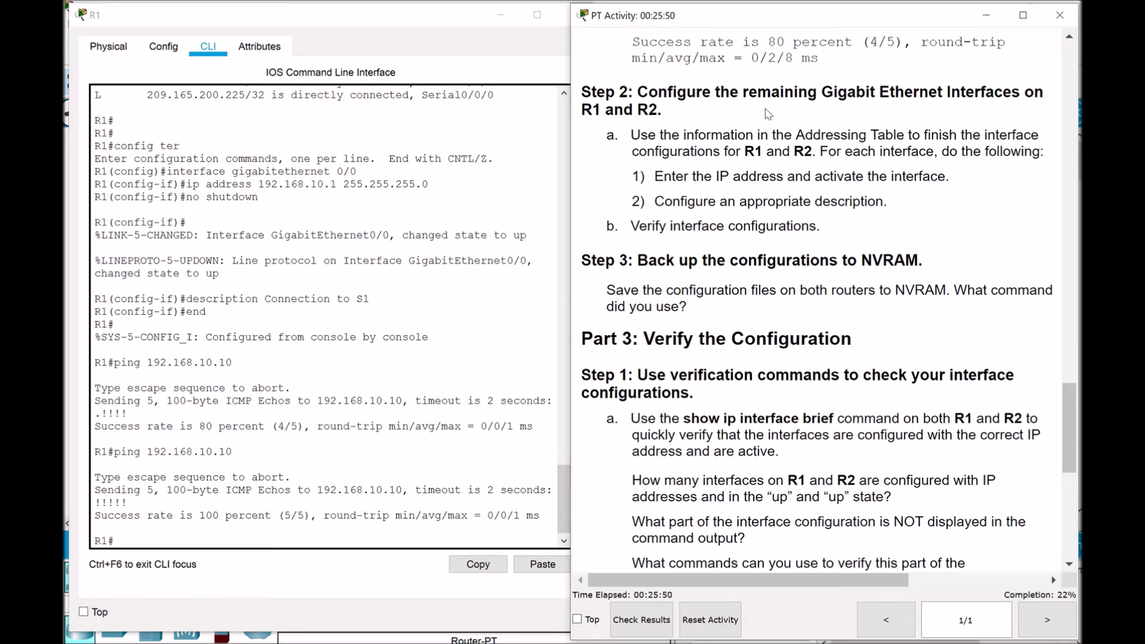
{"action": "left_click", "coordinate": [500, 15]}
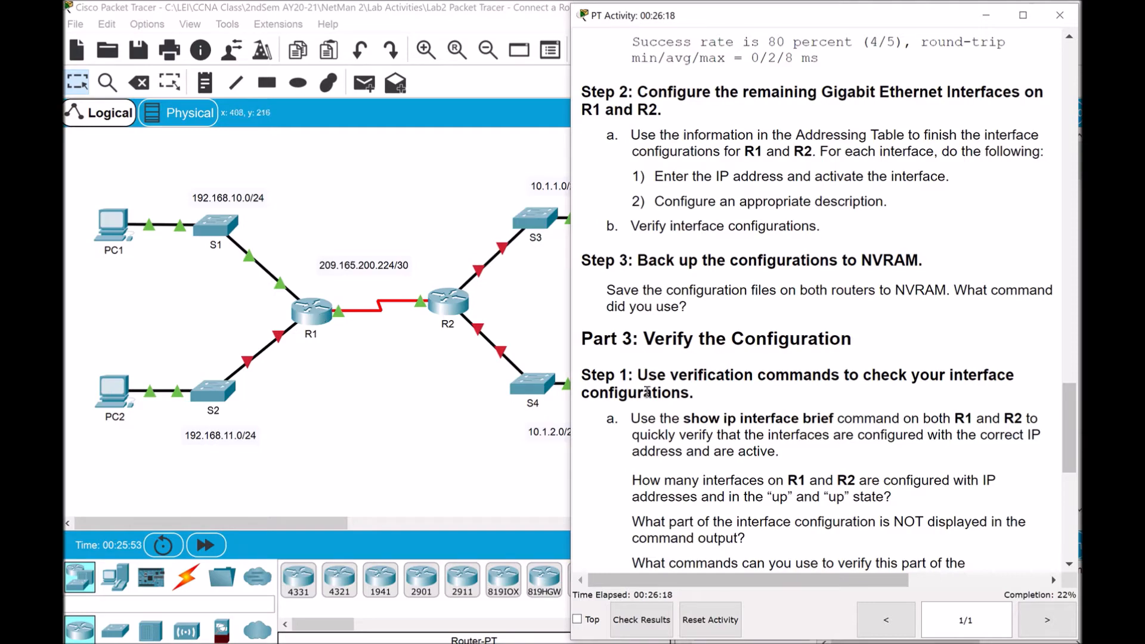
{"action": "left_click", "coordinate": [789, 643]}
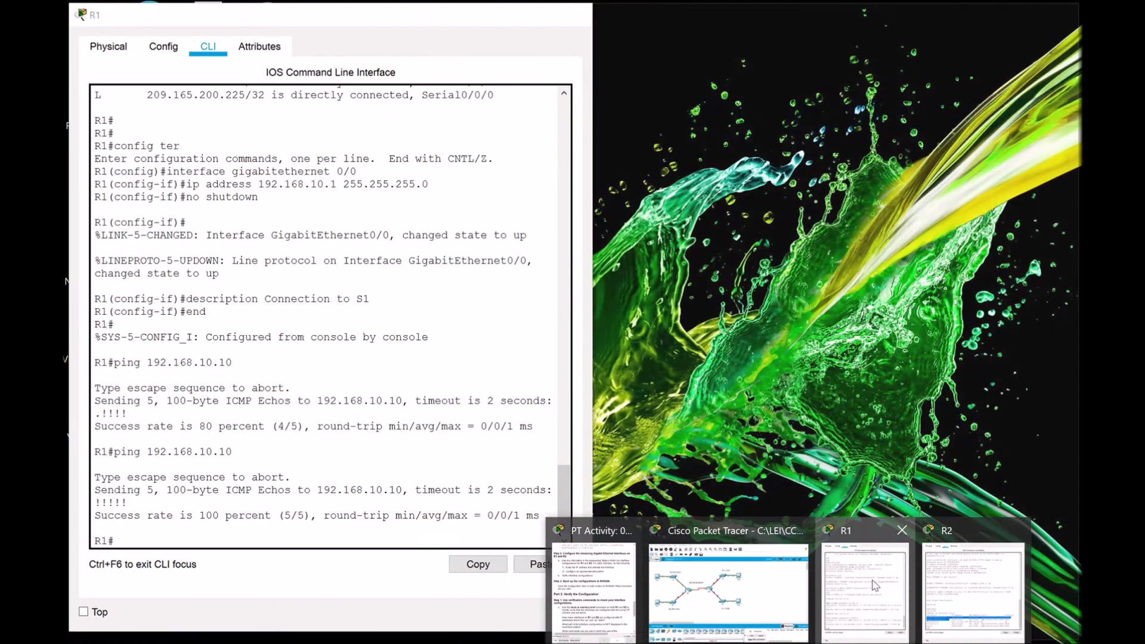
Return to R1's console and enter global configuration mode with 'config ter'
{"action": "left_click", "coordinate": [874, 586]}
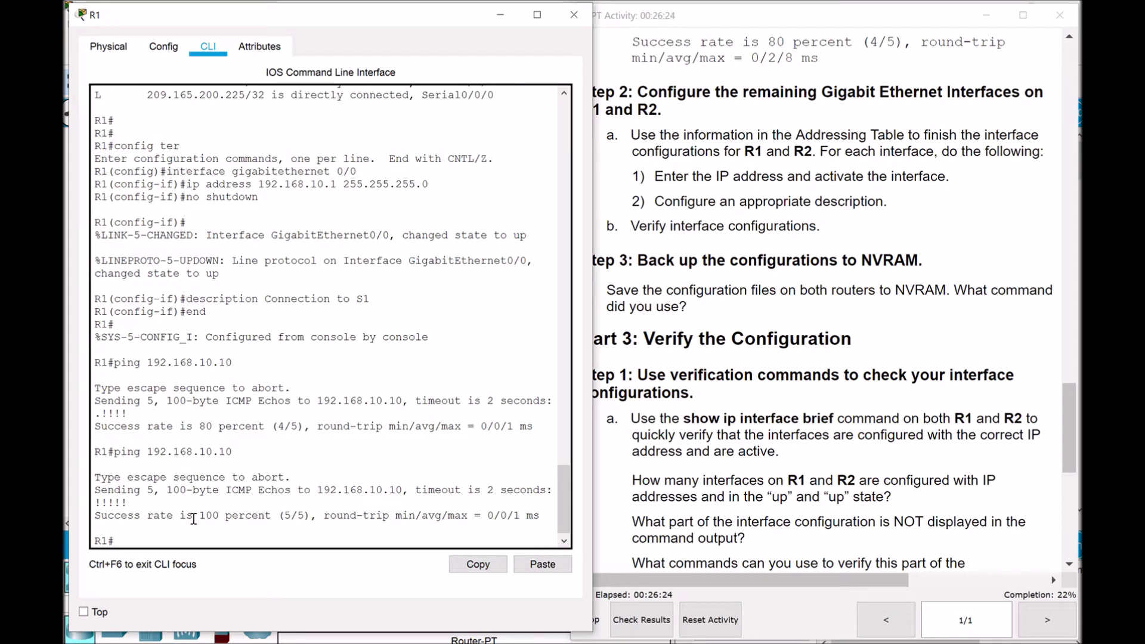
{"action": "type", "text": "config ter"}
{"action": "key", "text": "Return"}
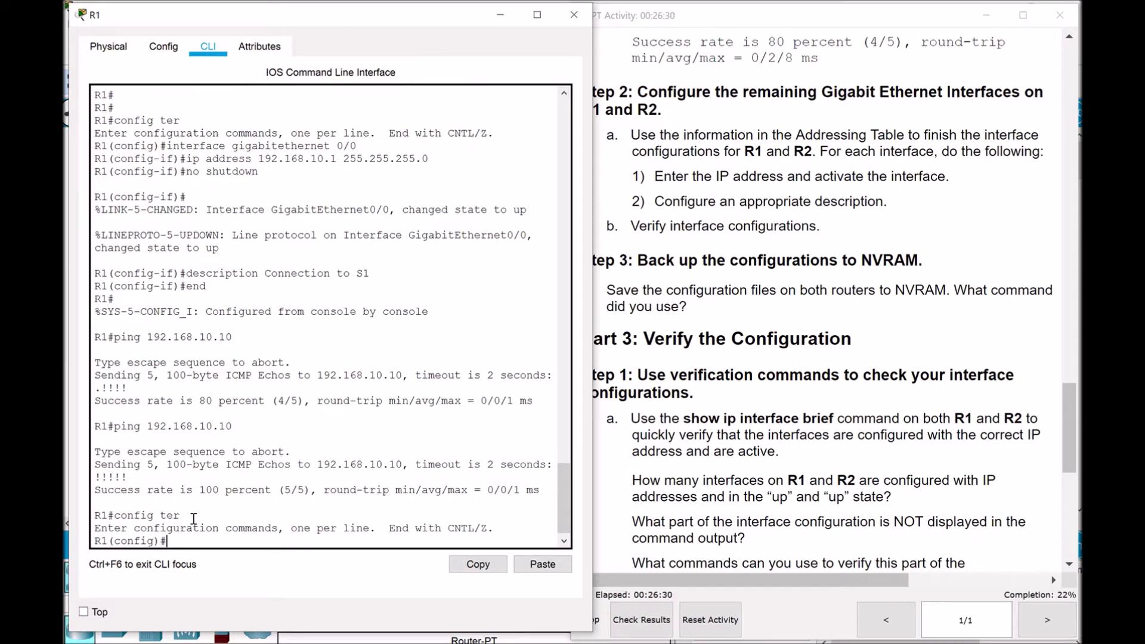
Enter interface configuration for GigabitEthernet0/1 on R1, comparing with the earlier G0/0 command
{"action": "type", "text": "interface gi0/1"}
{"action": "triple_click", "coordinate": [303, 143]}
{"action": "left_click_drag", "start_coordinate": [357, 146], "coordinate": [167, 147]}
{"action": "left_click_drag", "start_coordinate": [266, 541], "coordinate": [167, 539]}
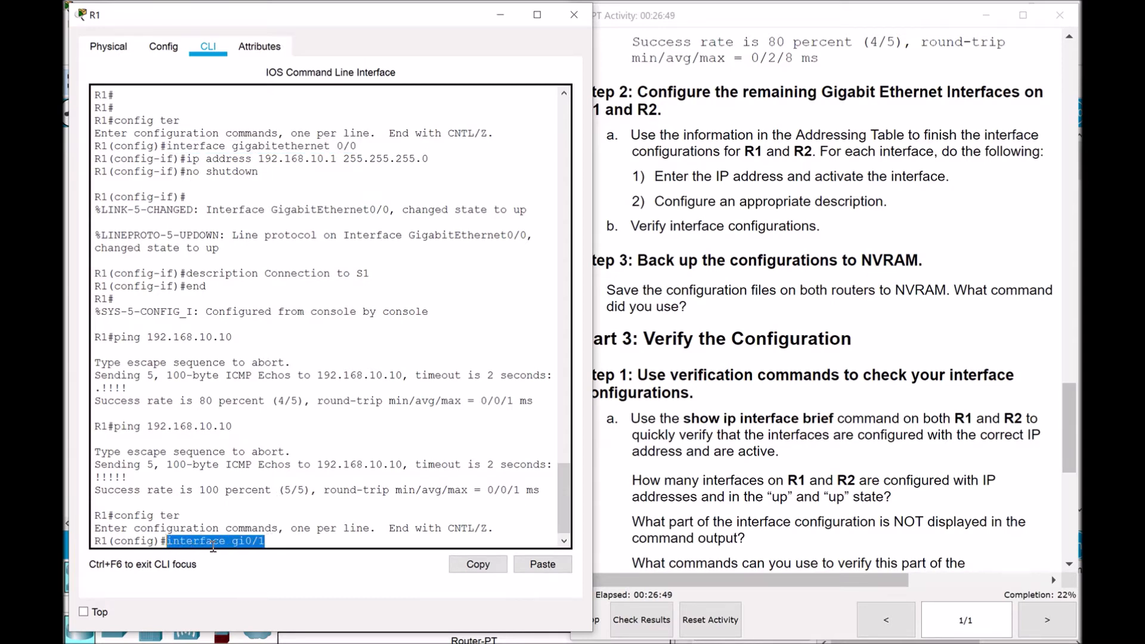
{"action": "left_click_drag", "start_coordinate": [232, 541], "coordinate": [245, 541]}
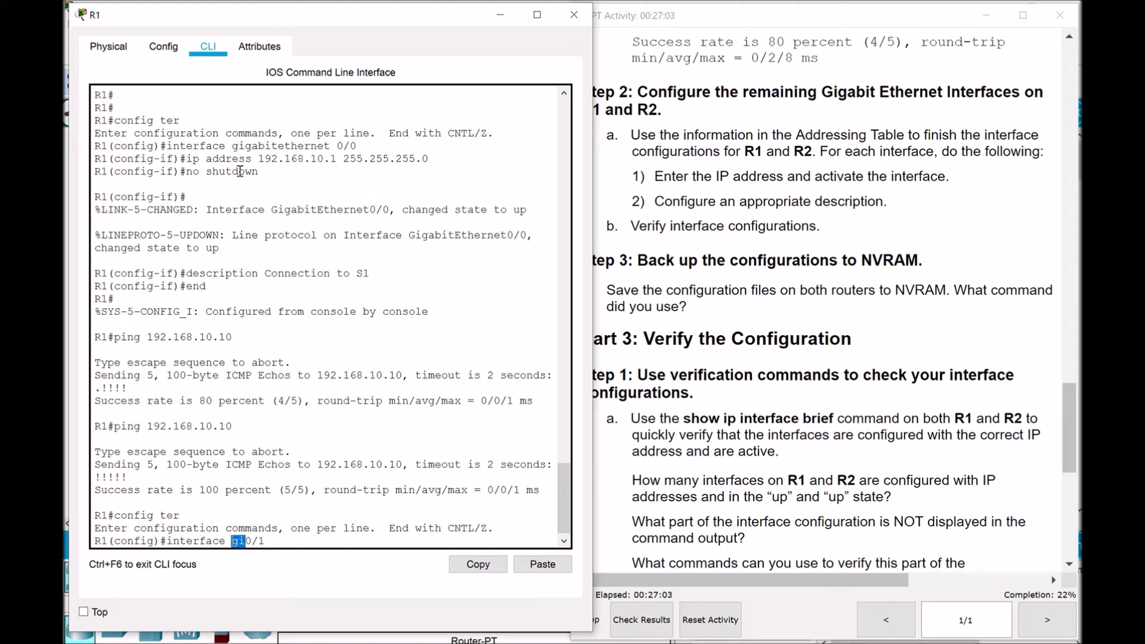
{"action": "left_click", "coordinate": [237, 541]}
{"action": "key", "text": "Return"}
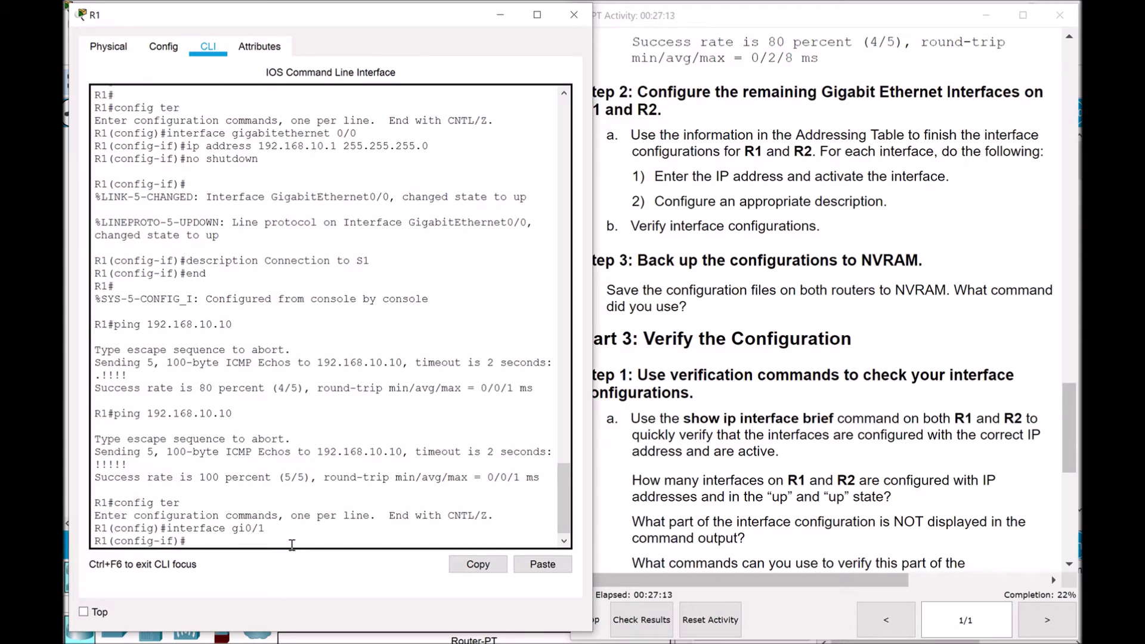
{"action": "type", "text": "ip address"}
Assign 192.168.11.1 255.255.255.0 to R1's G0/1
{"action": "left_click_drag", "start_coordinate": [1070, 408], "coordinate": [1068, 68]}
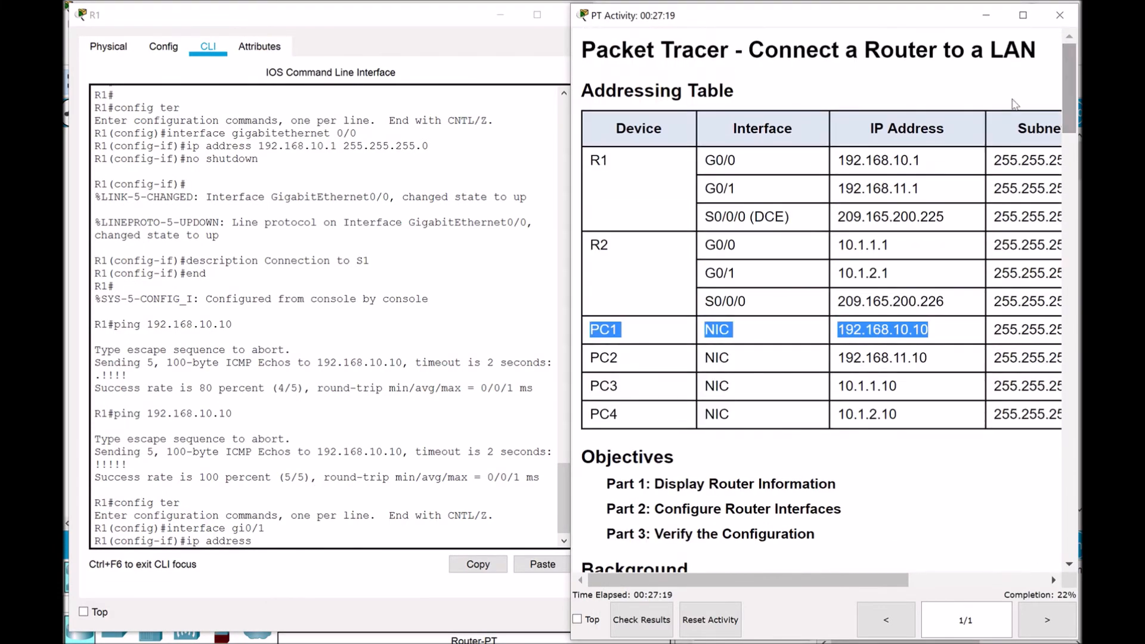
{"action": "left_click_drag", "start_coordinate": [922, 188], "coordinate": [838, 198]}
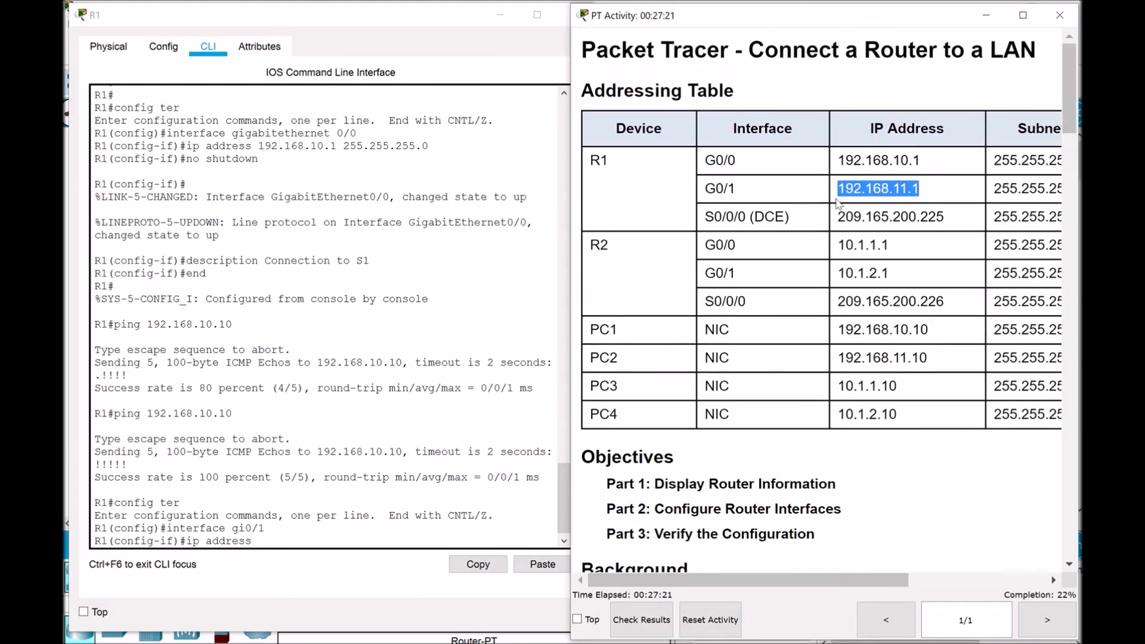
{"action": "left_click", "coordinate": [264, 540]}
{"action": "type", "text": "192.168.11.1"}
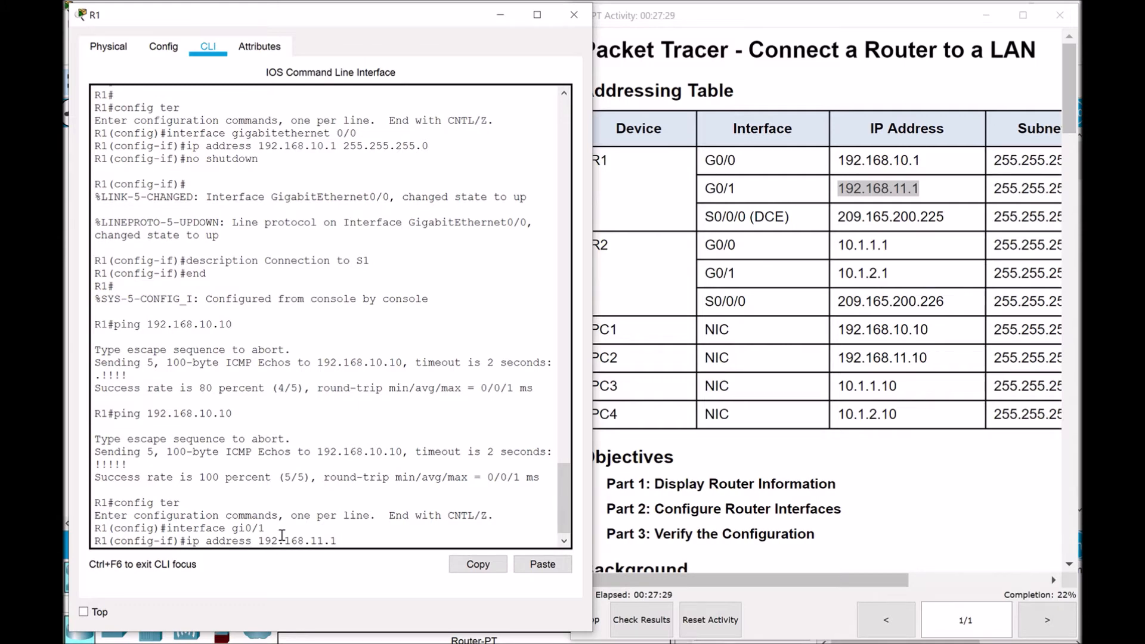
{"action": "type", "text": "255.255.255.0"}
{"action": "key", "text": "Return"}
Activate R1's G0/1 with 'no shut'
{"action": "type", "text": "no shut"}
{"action": "key", "text": "Return"}
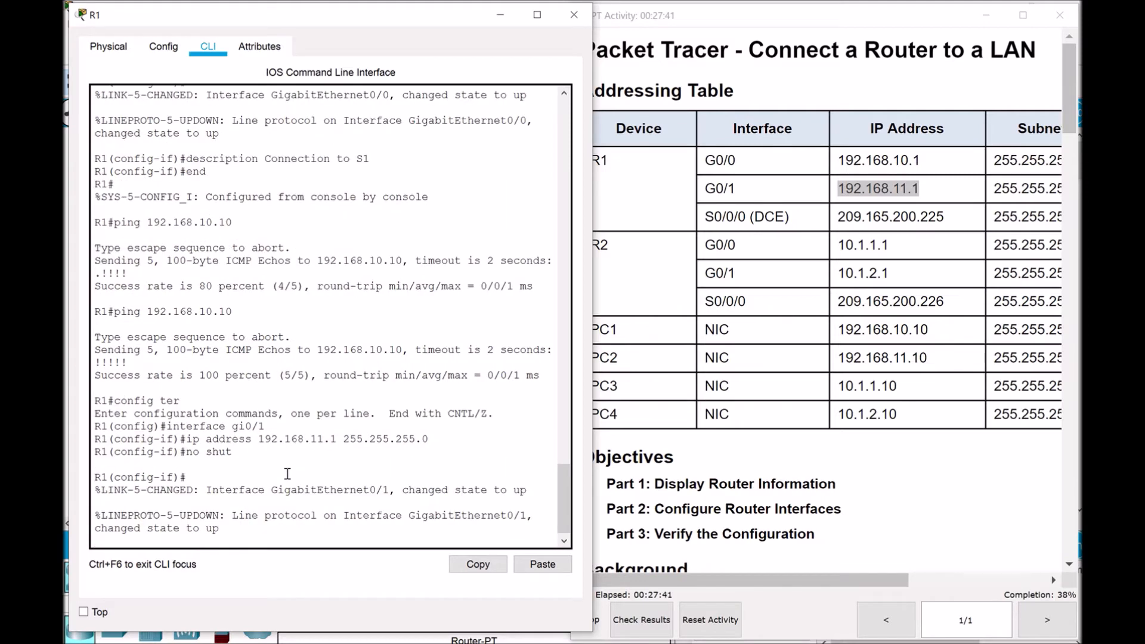
{"action": "left_click_drag", "start_coordinate": [255, 453], "coordinate": [179, 452]}
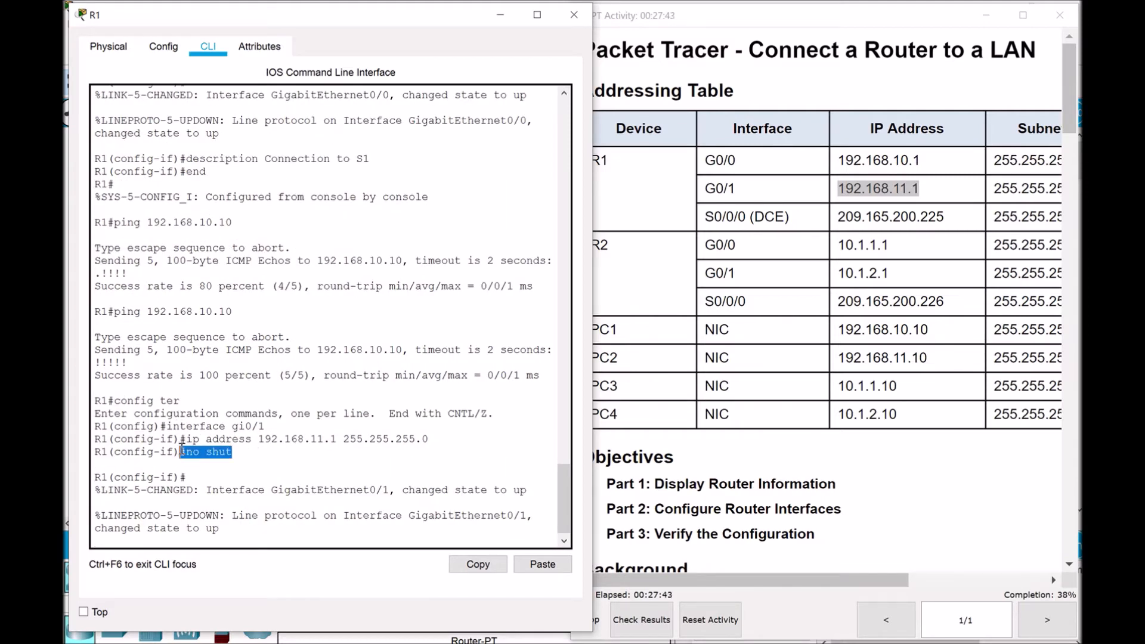
{"action": "left_click", "coordinate": [244, 533]}
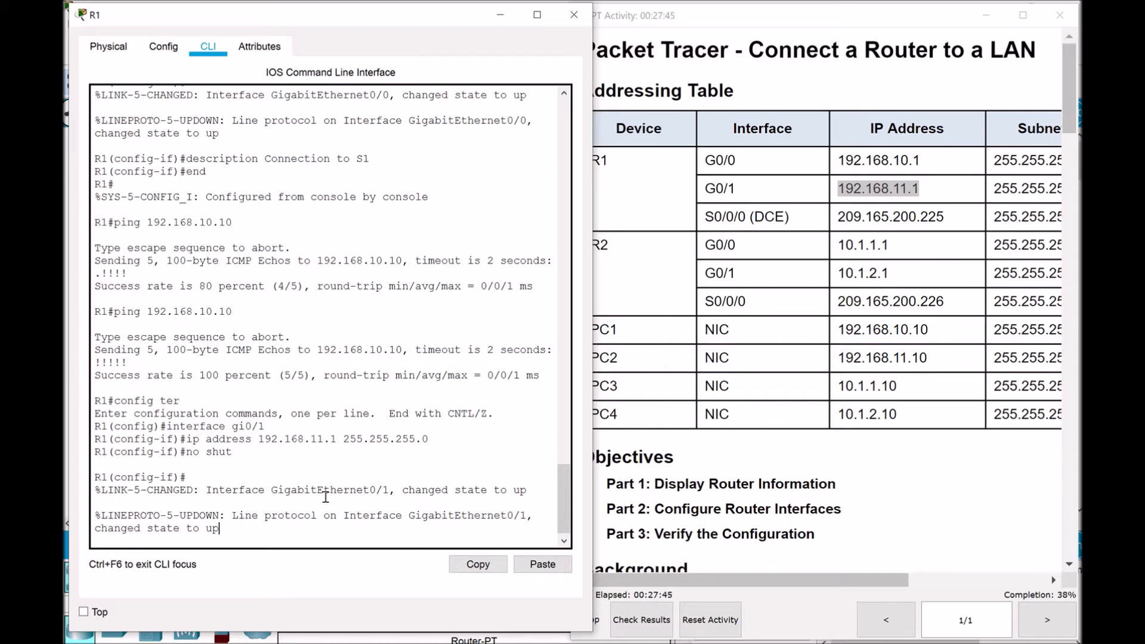
{"action": "key", "text": "Return"}
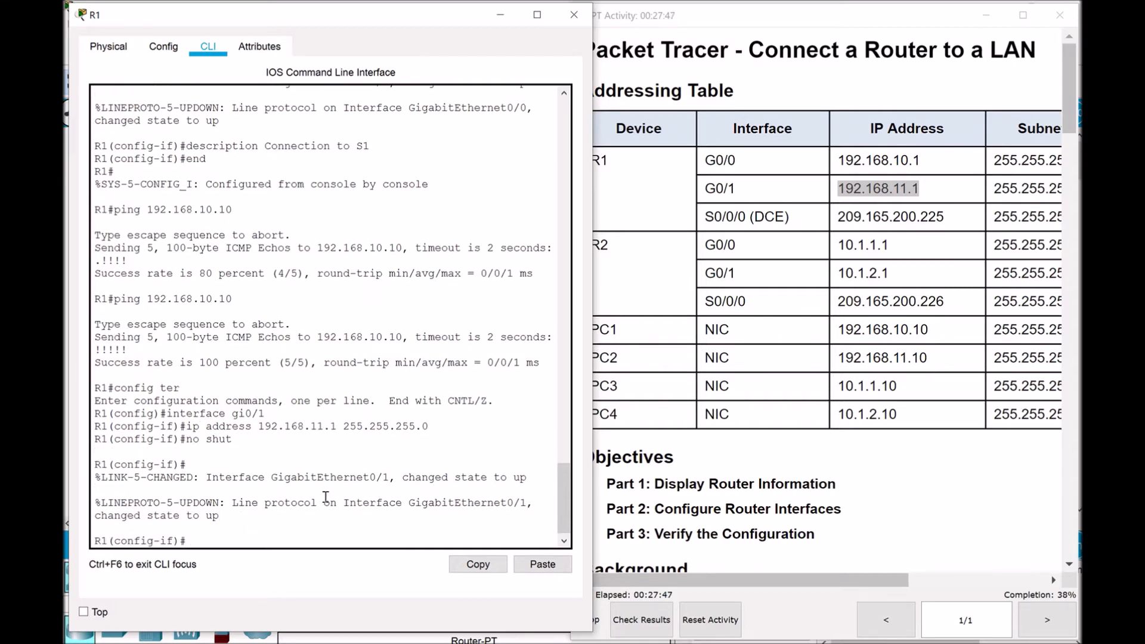
Describe G0/1 as 'Connection to S2' and minimize the R1 console
{"action": "type", "text": "description Connection to S"}
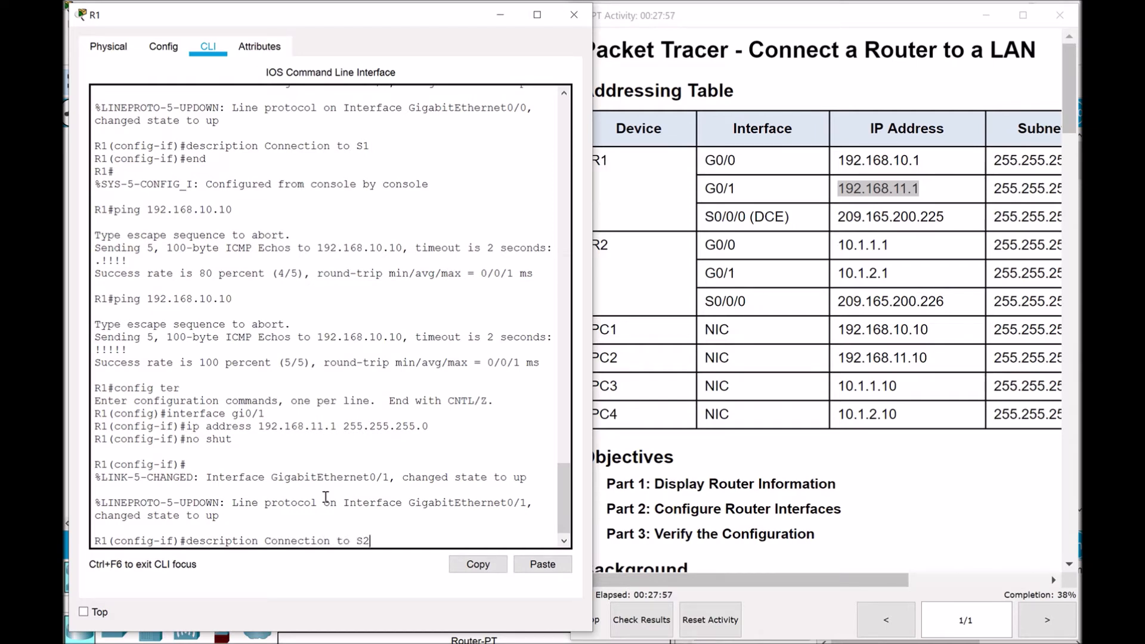
{"action": "type", "text": "2"}
{"action": "key", "text": "Return"}
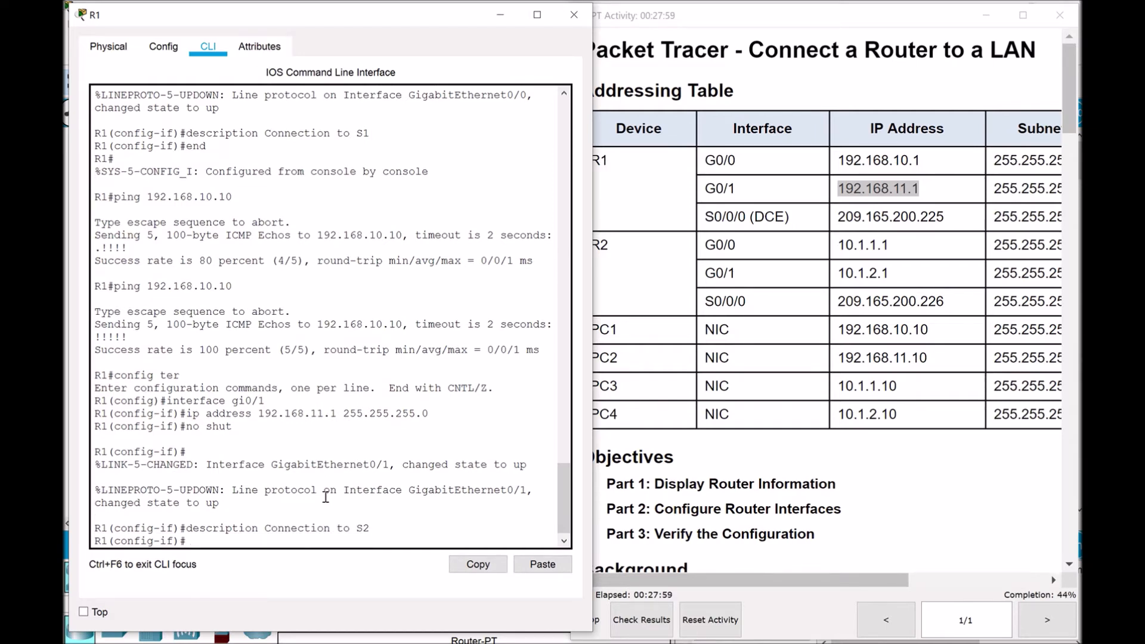
{"action": "left_click", "coordinate": [501, 15]}
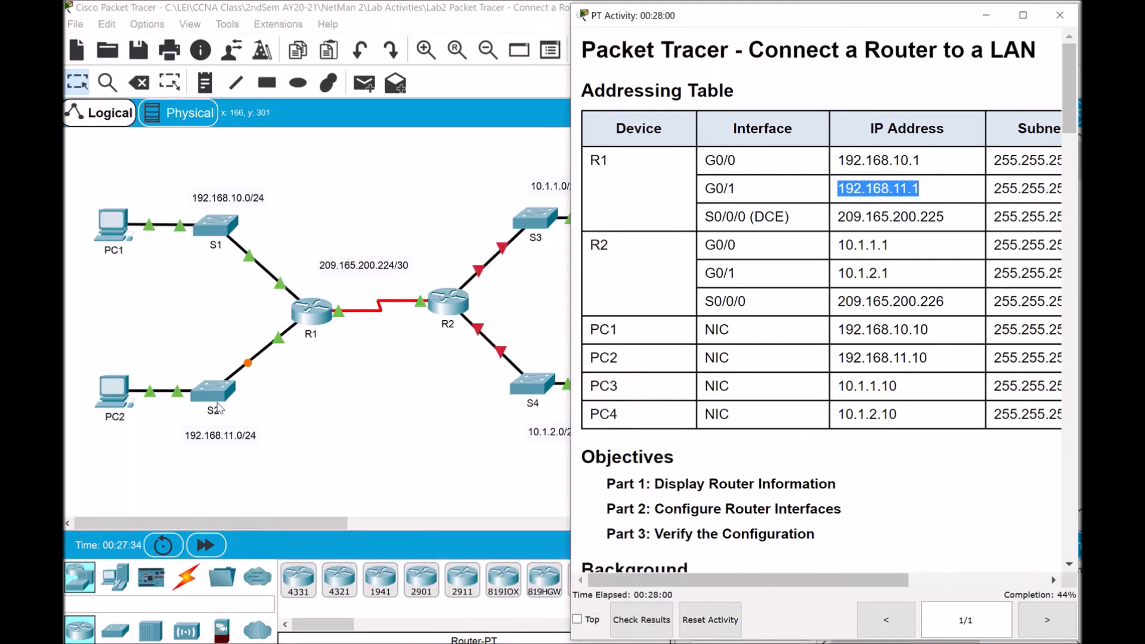
Bring the topology workspace forward and inspect the R1–S2 Gig0/1 link
{"action": "left_click", "coordinate": [281, 345]}
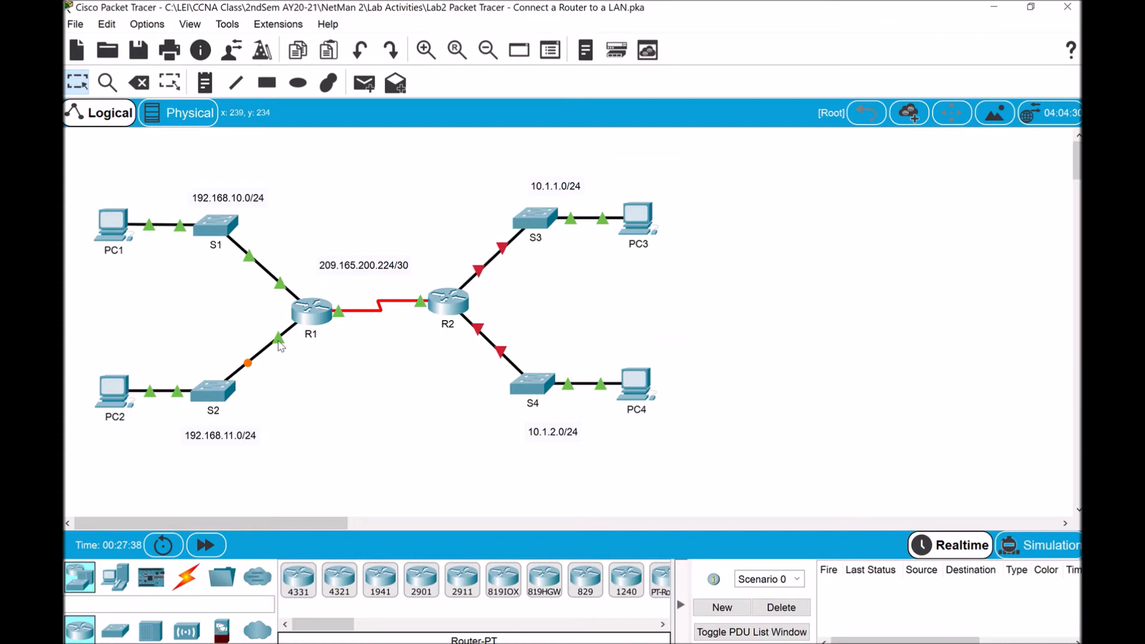
{"action": "mouse_move", "coordinate": [279, 341]}
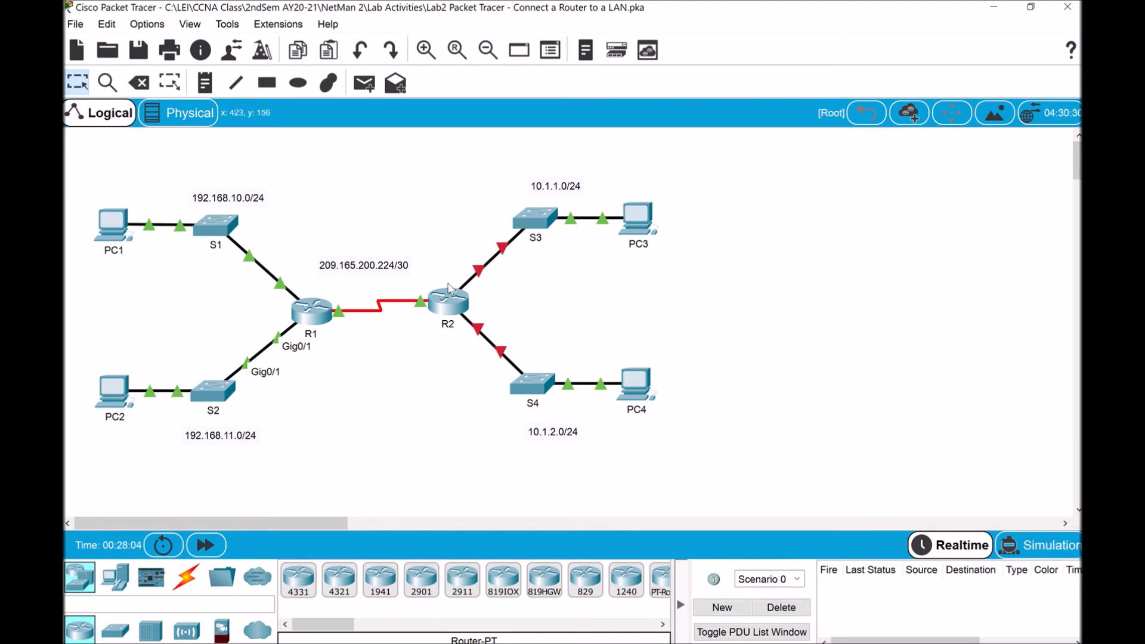
Open R2's console and arrange the lab instructions window beside it
{"action": "left_click", "coordinate": [449, 308]}
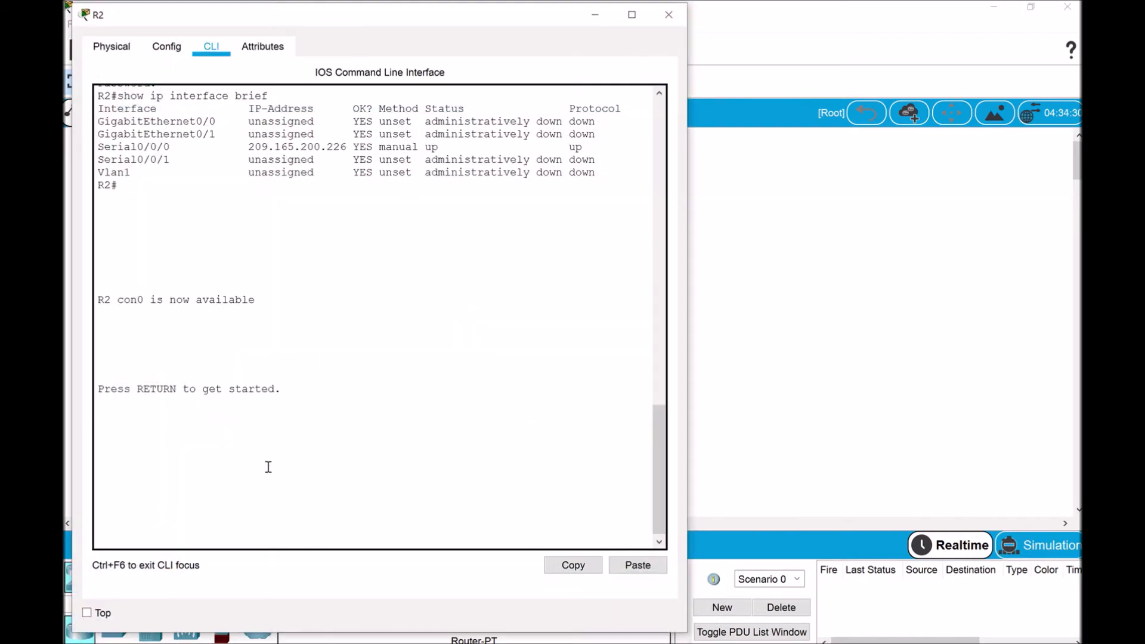
{"action": "key", "text": "Return"}
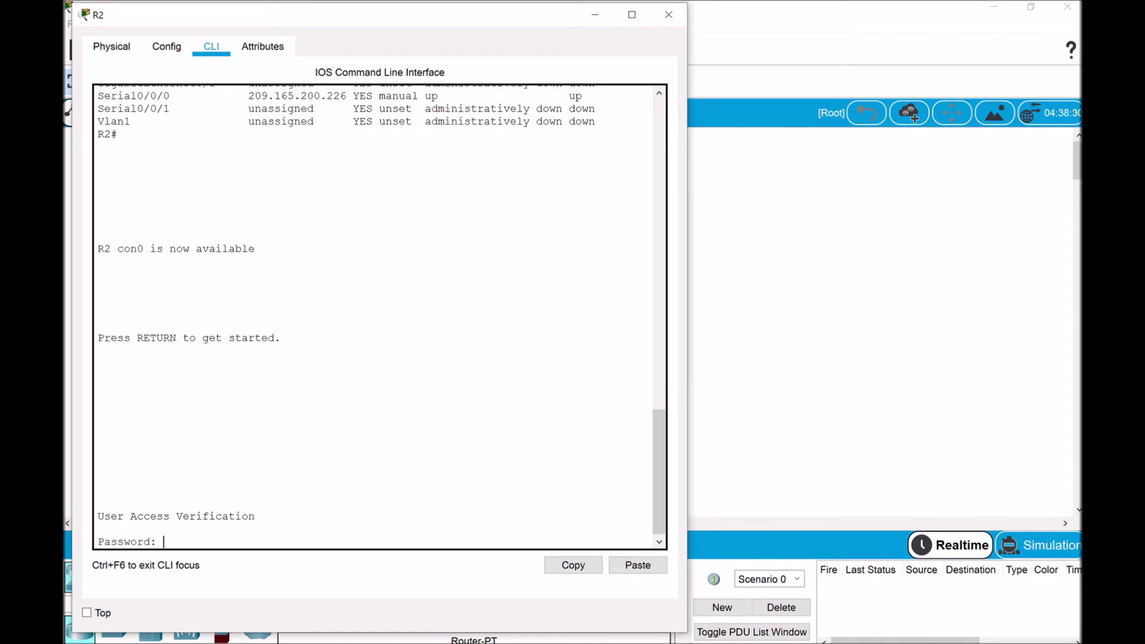
{"action": "left_click", "coordinate": [597, 575]}
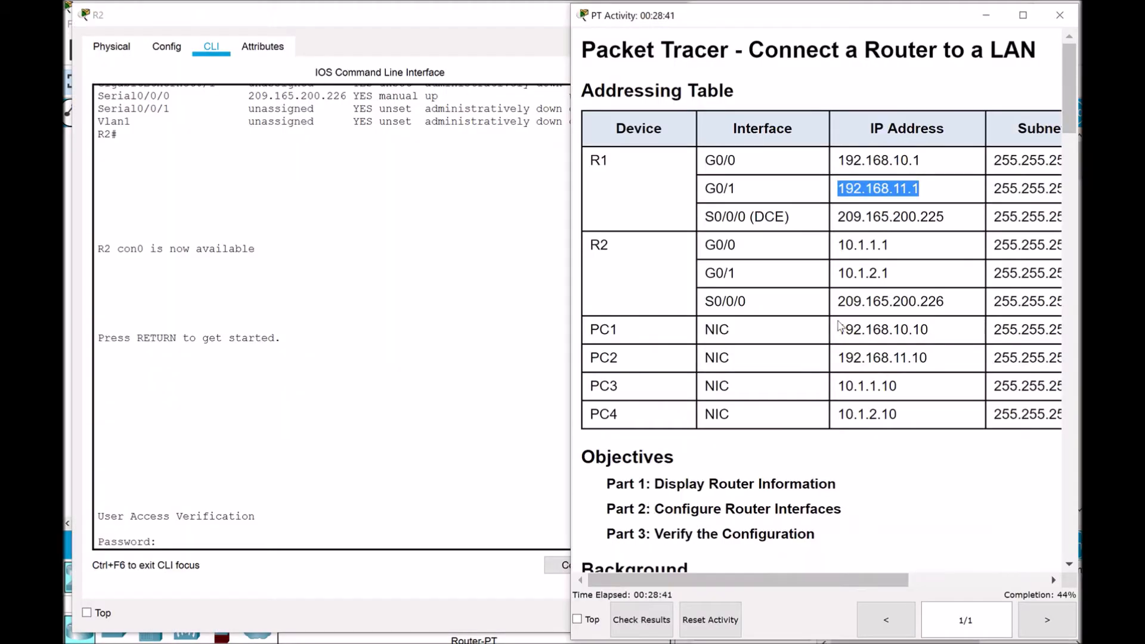
{"action": "left_click", "coordinate": [361, 412]}
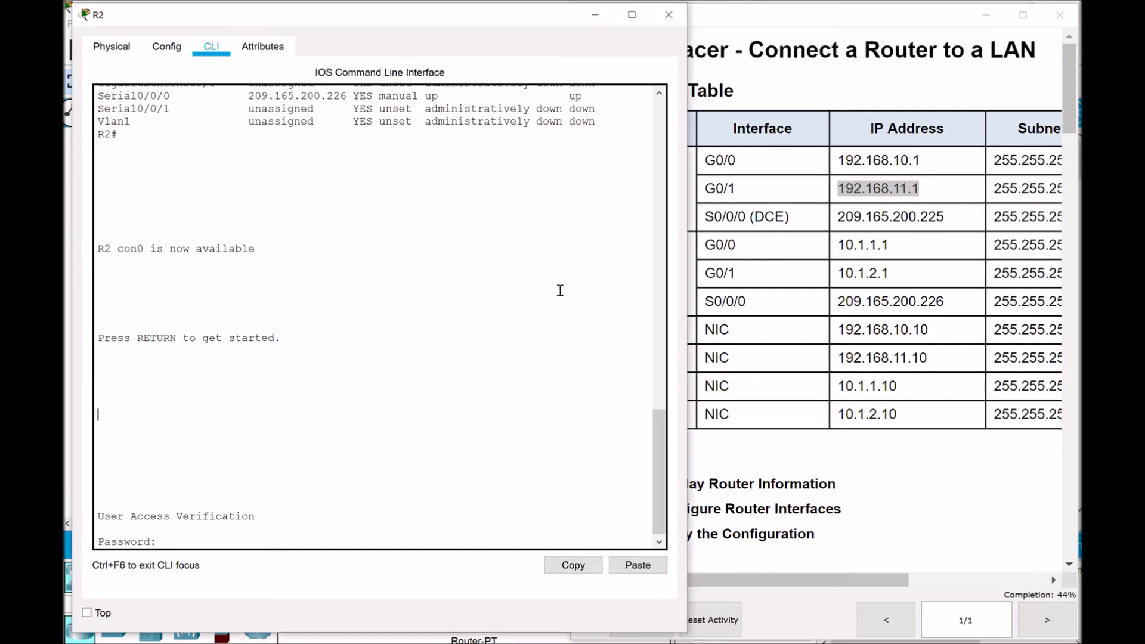
{"action": "left_click_drag", "start_coordinate": [679, 323], "coordinate": [577, 317]}
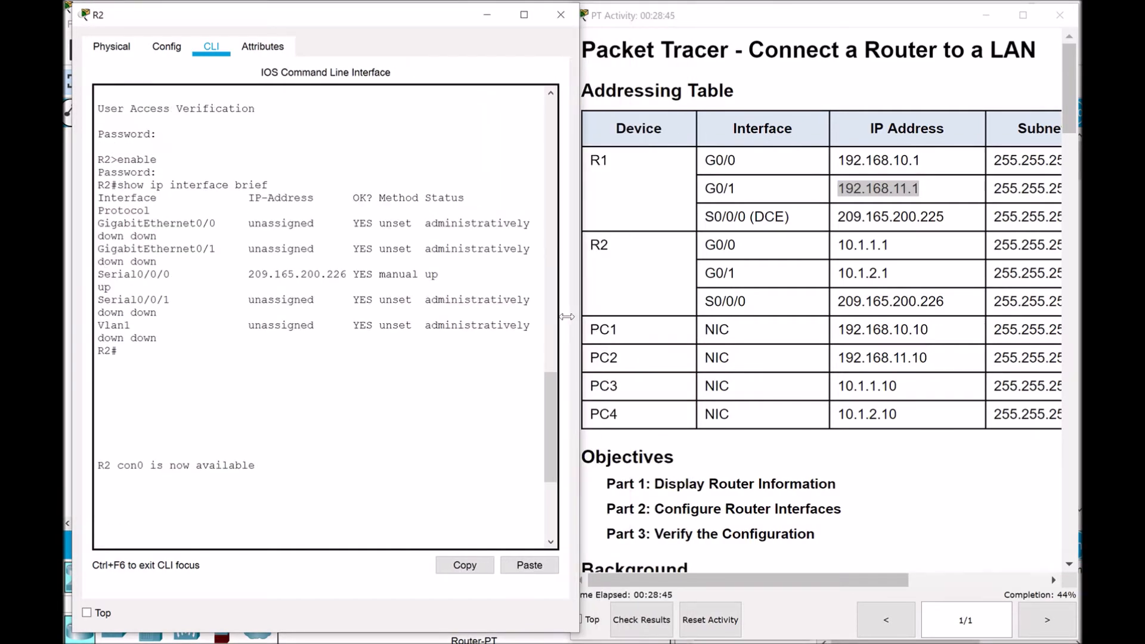
{"action": "scroll", "coordinate": [937, 412], "scroll_direction": "down", "scroll_amount": 20}
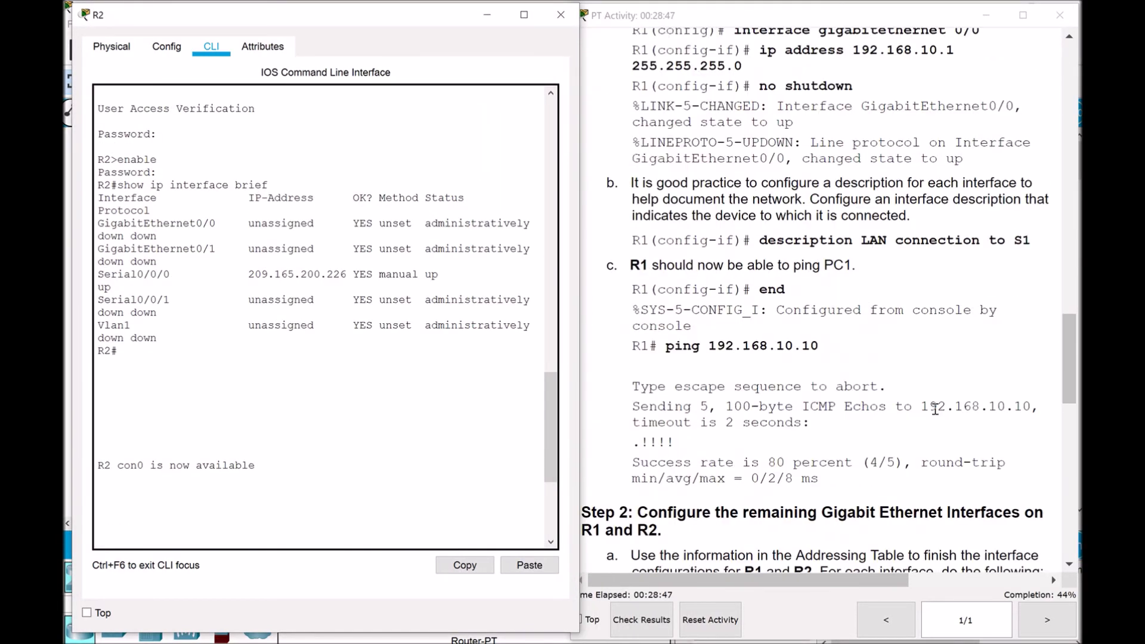
{"action": "scroll", "coordinate": [942, 412], "scroll_direction": "down", "scroll_amount": 10}
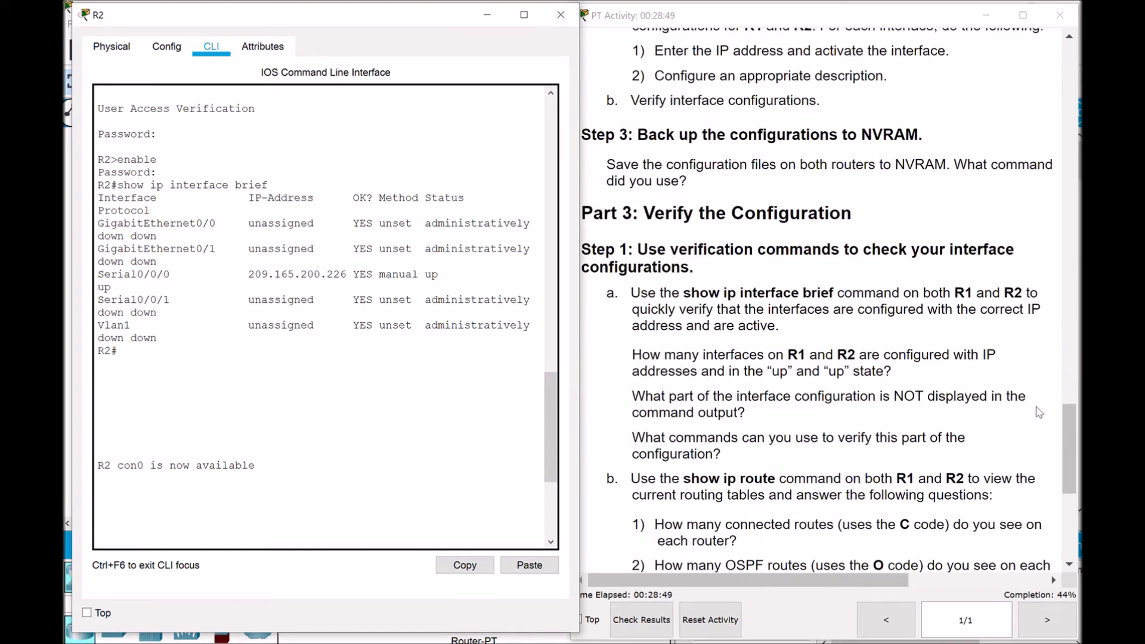
{"action": "left_click_drag", "start_coordinate": [1069, 428], "coordinate": [1066, 389]}
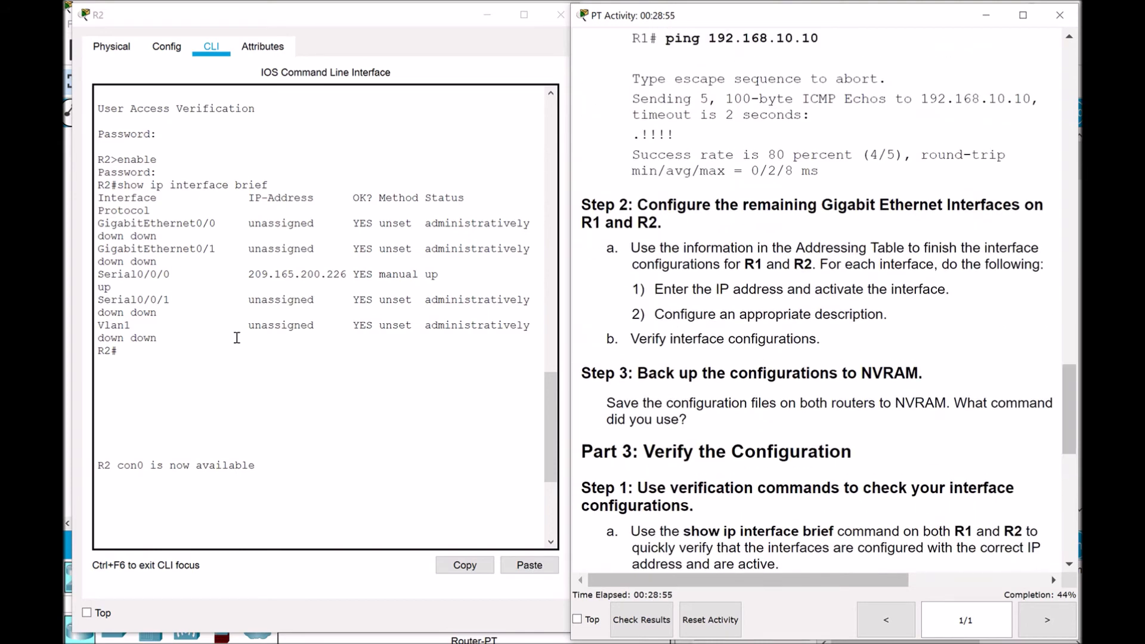
Log into R2 with the console password and enable secret to reach the privileged prompt
{"action": "left_click", "coordinate": [256, 519]}
{"action": "key", "text": "Return"}
{"action": "key", "text": "Return"}
{"action": "key", "text": "Return"}
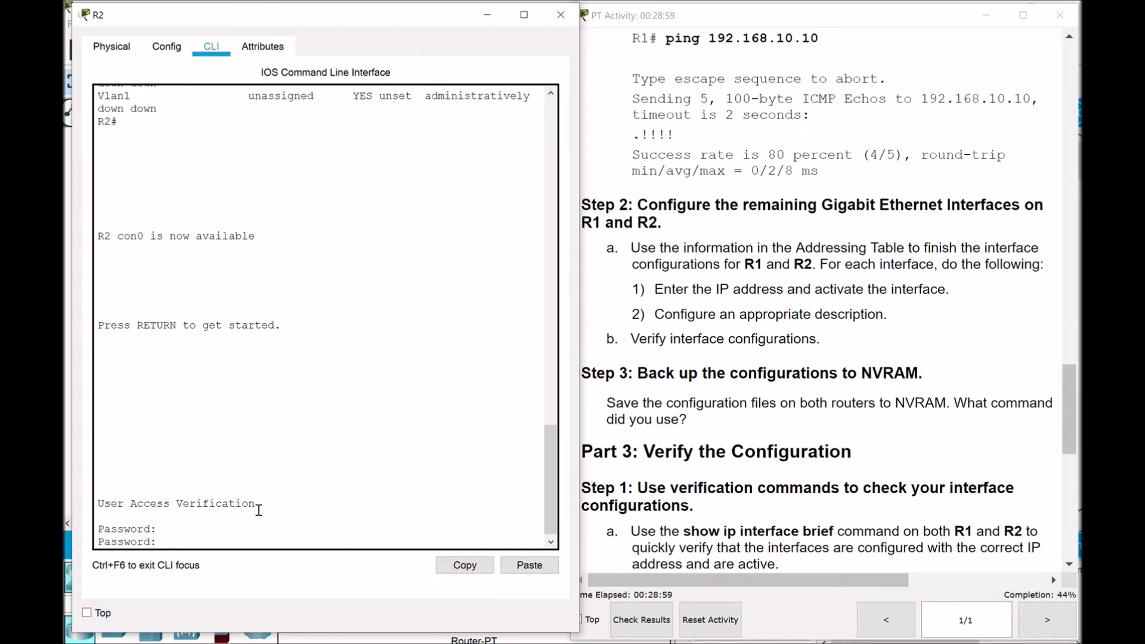
{"action": "key", "text": "Return"}
{"action": "type", "text": "enable"}
{"action": "key", "text": "Return"}
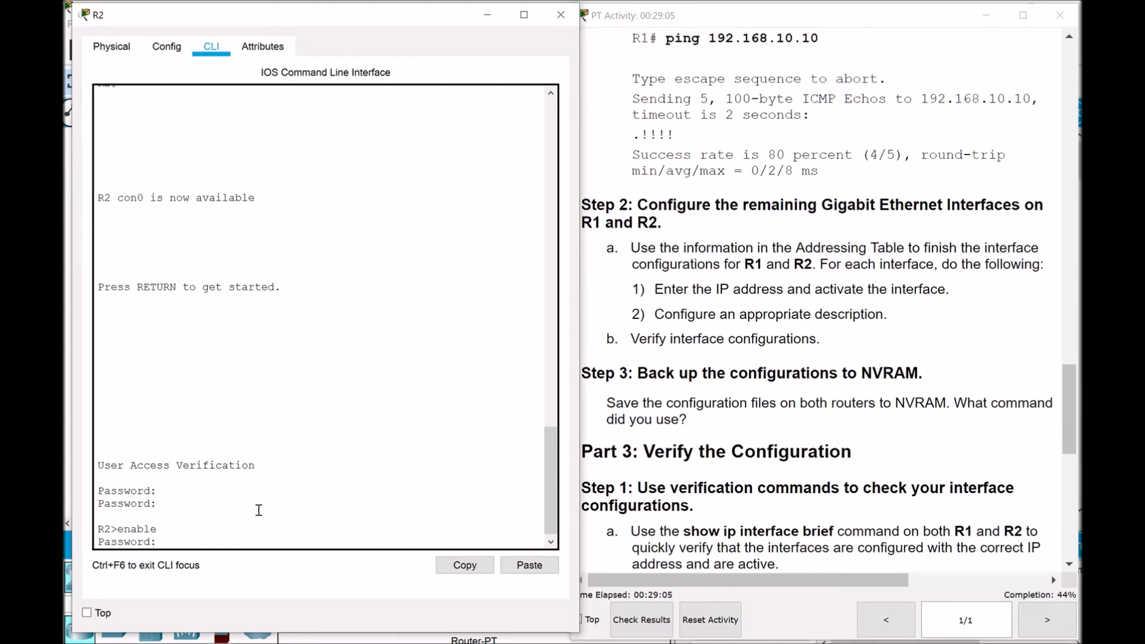
{"action": "key", "text": "Return"}
{"action": "type", "text": "config"}
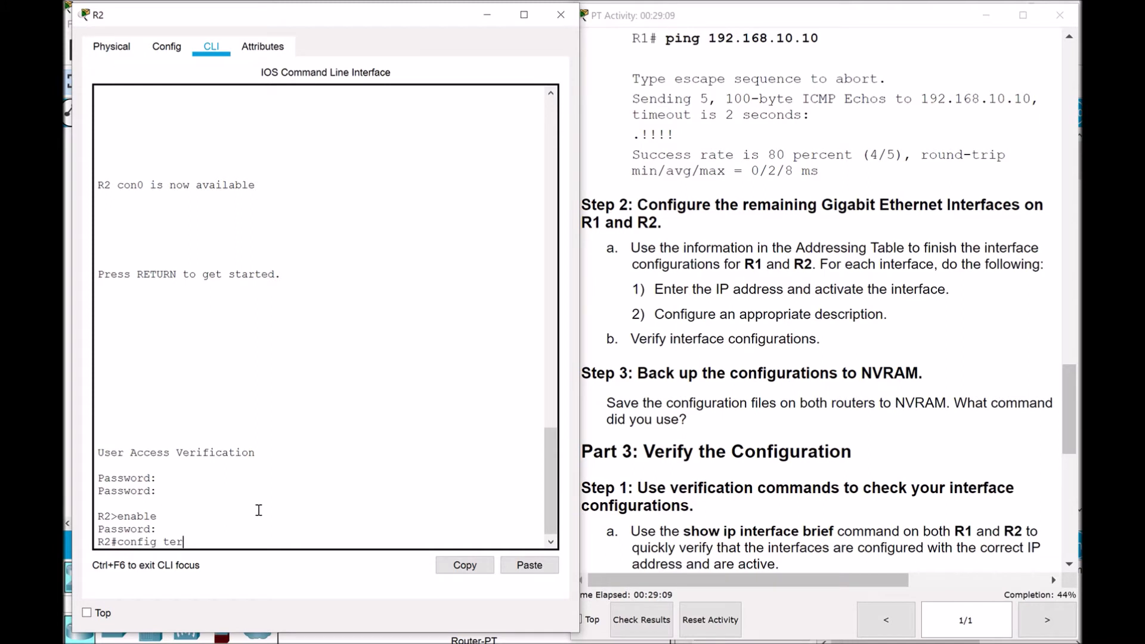
{"action": "type", "text": " ter"}
Enter global configuration mode on R2 and check R2's addresses in the Addressing Table
{"action": "key", "text": "Return"}
{"action": "key", "text": "Return"}
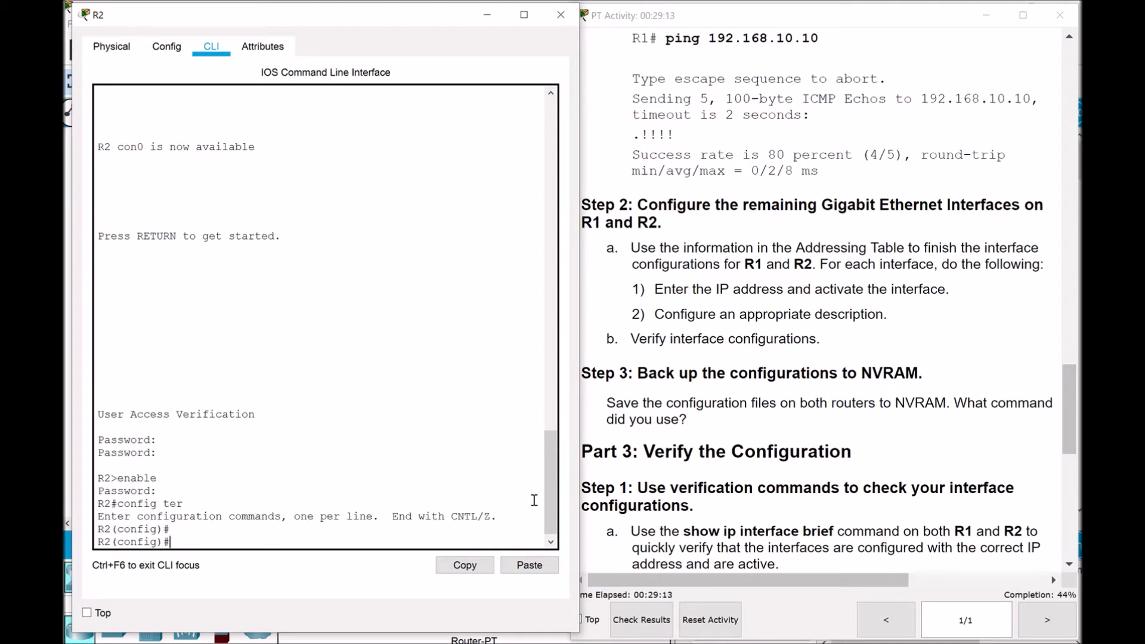
{"action": "left_click_drag", "start_coordinate": [1066, 406], "coordinate": [1049, 107]}
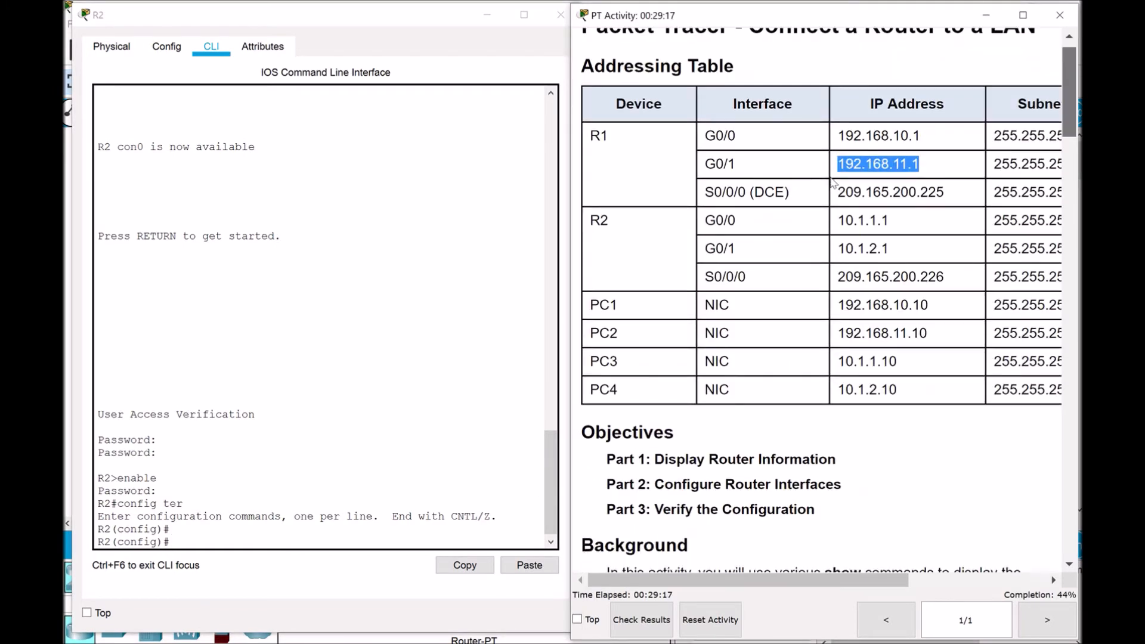
{"action": "left_click_drag", "start_coordinate": [706, 222], "coordinate": [900, 256]}
{"action": "left_click", "coordinate": [766, 238]}
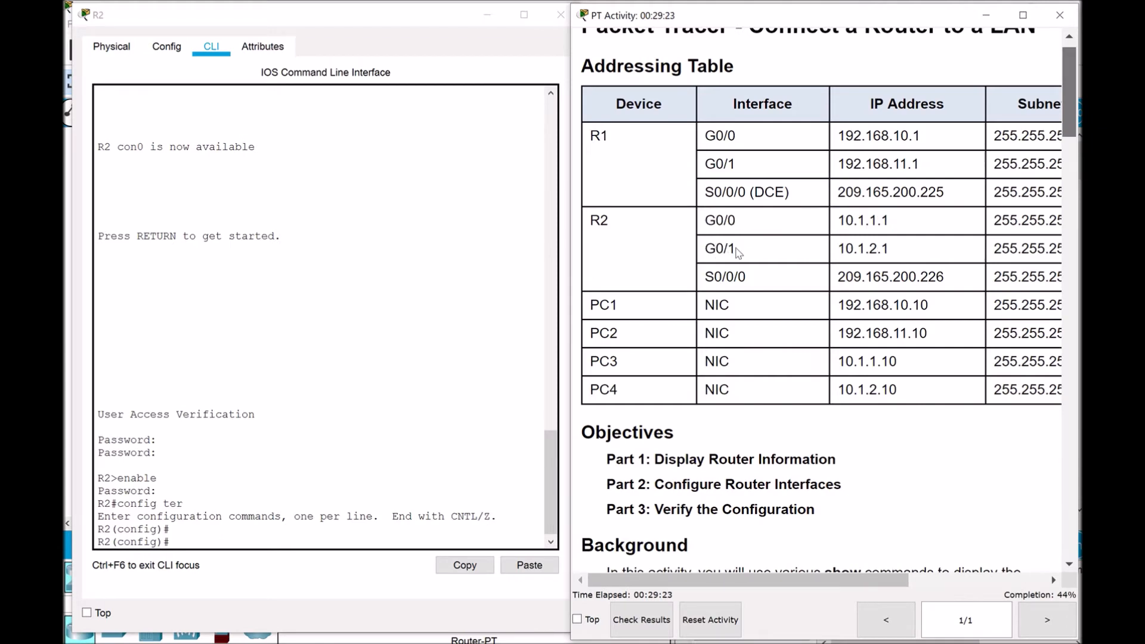
{"action": "left_click_drag", "start_coordinate": [1065, 88], "coordinate": [1065, 231]}
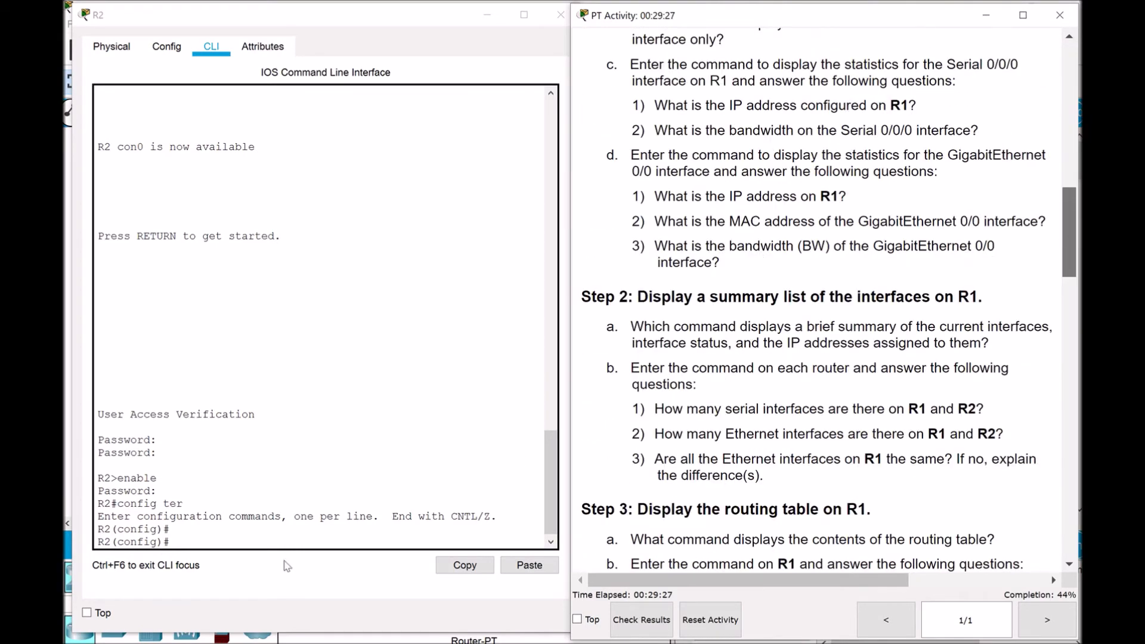
{"action": "scroll", "coordinate": [1020, 263], "scroll_direction": "up", "scroll_amount": 15}
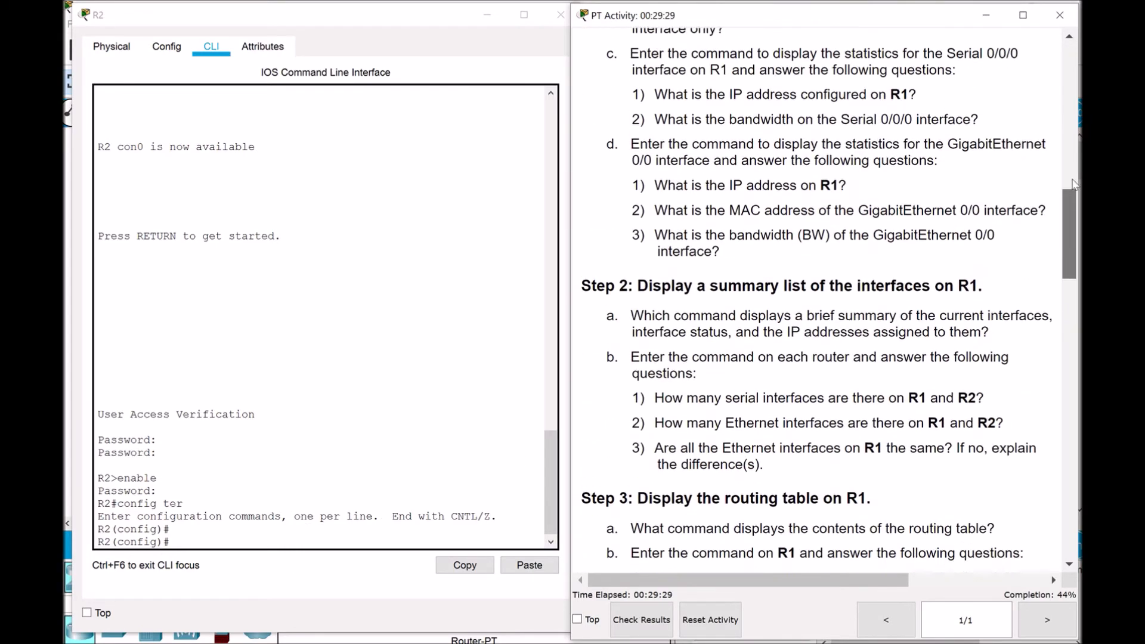
Enter interface configuration mode for R2's gi0/0
{"action": "left_click", "coordinate": [192, 537]}
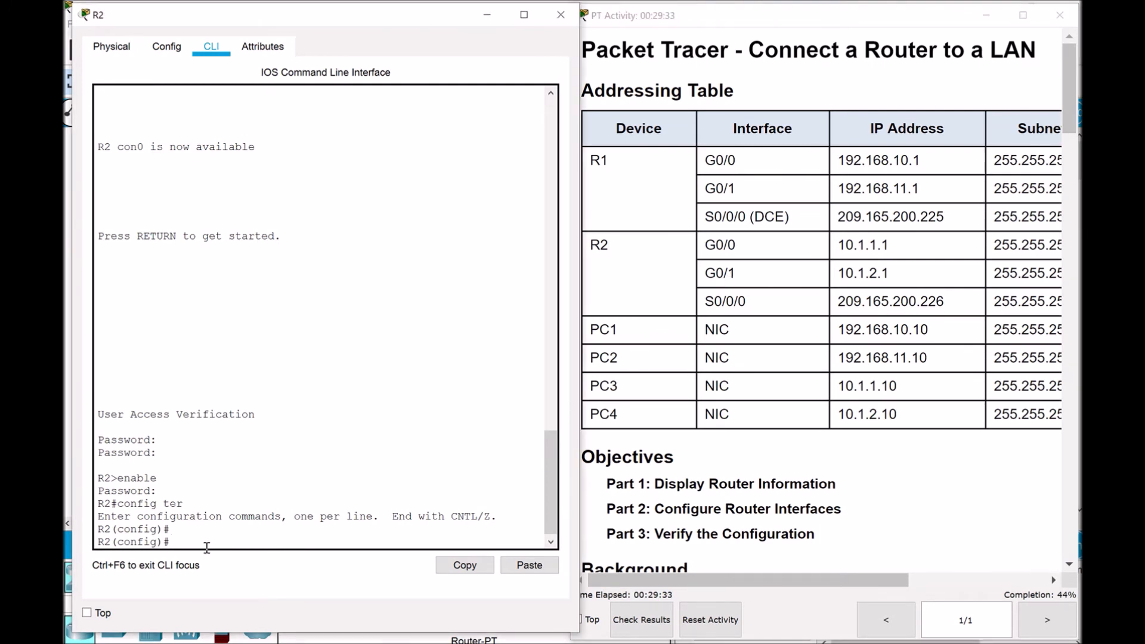
{"action": "type", "text": "interface gi0/0"}
{"action": "key", "text": "Return"}
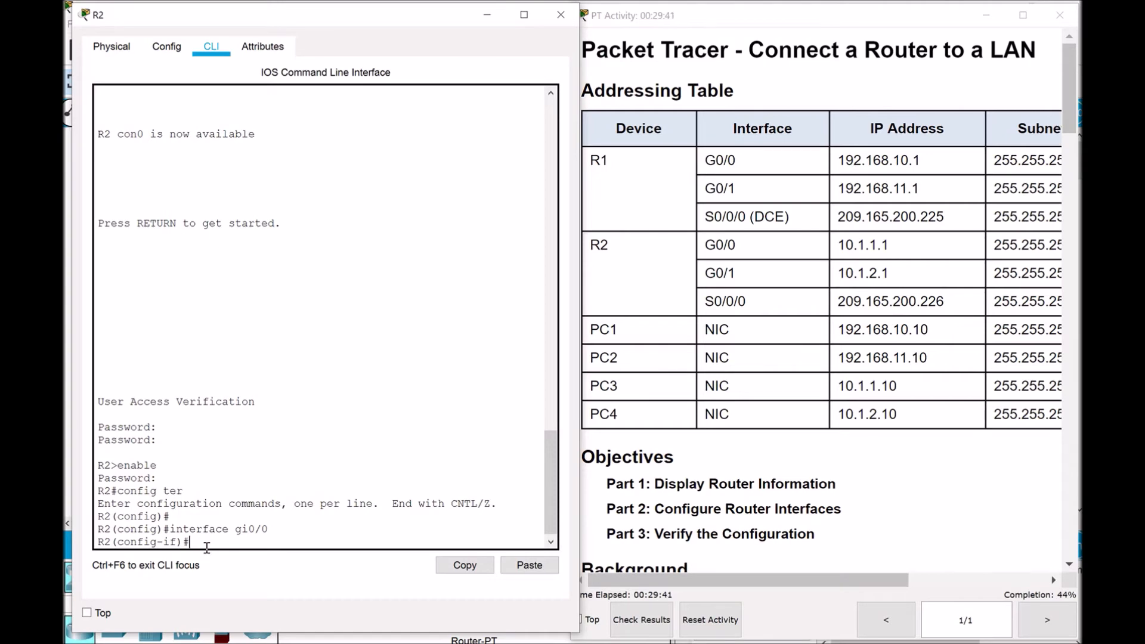
{"action": "type", "text": "ip address 10.1.1.1"}
Assign G0/0 the address 10.1.1.1 255.255.255.0 and enable it with no shut
{"action": "left_click_drag", "start_coordinate": [723, 581], "coordinate": [761, 575]}
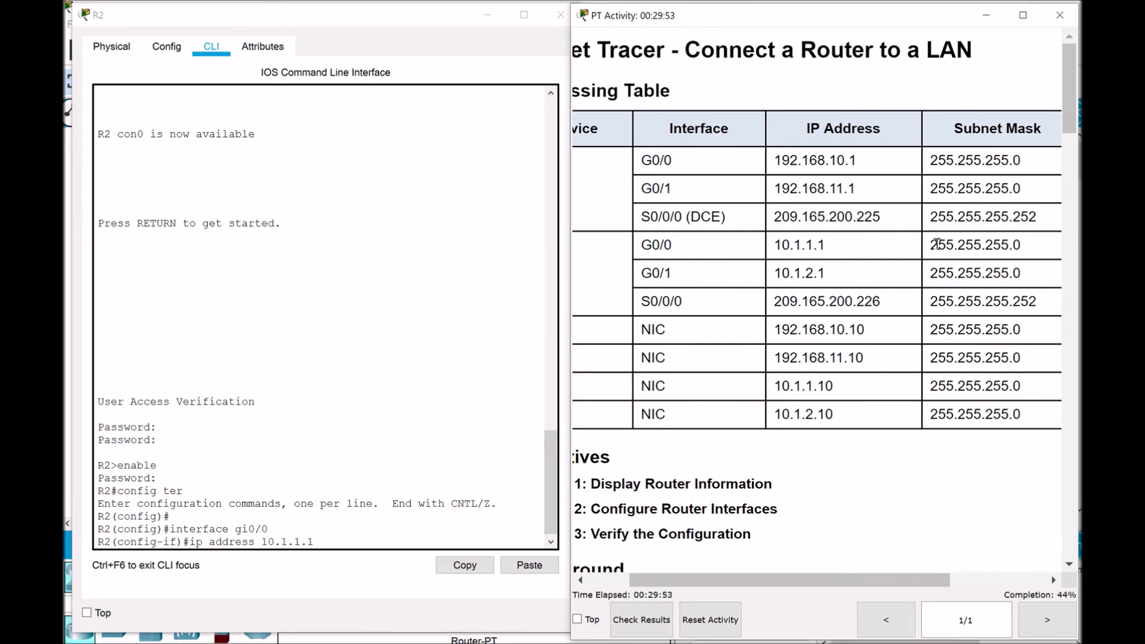
{"action": "left_click_drag", "start_coordinate": [765, 582], "coordinate": [723, 585]}
{"action": "left_click", "coordinate": [353, 540]}
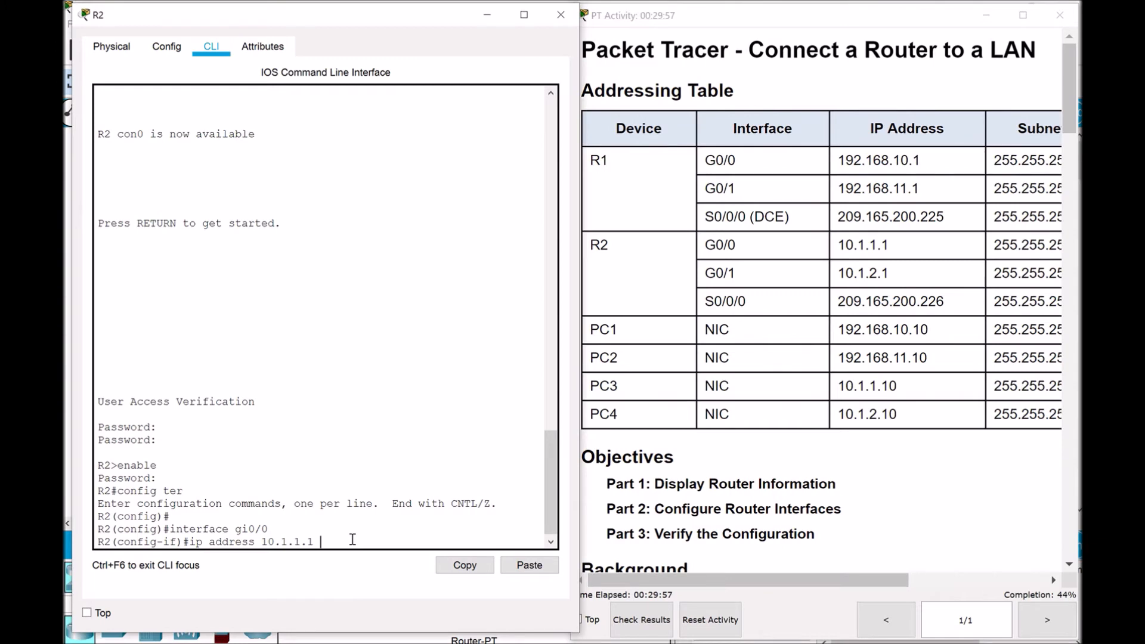
{"action": "type", "text": "255.255.255.0"}
{"action": "key", "text": "Return"}
{"action": "type", "text": "no shut"}
{"action": "key", "text": "Return"}
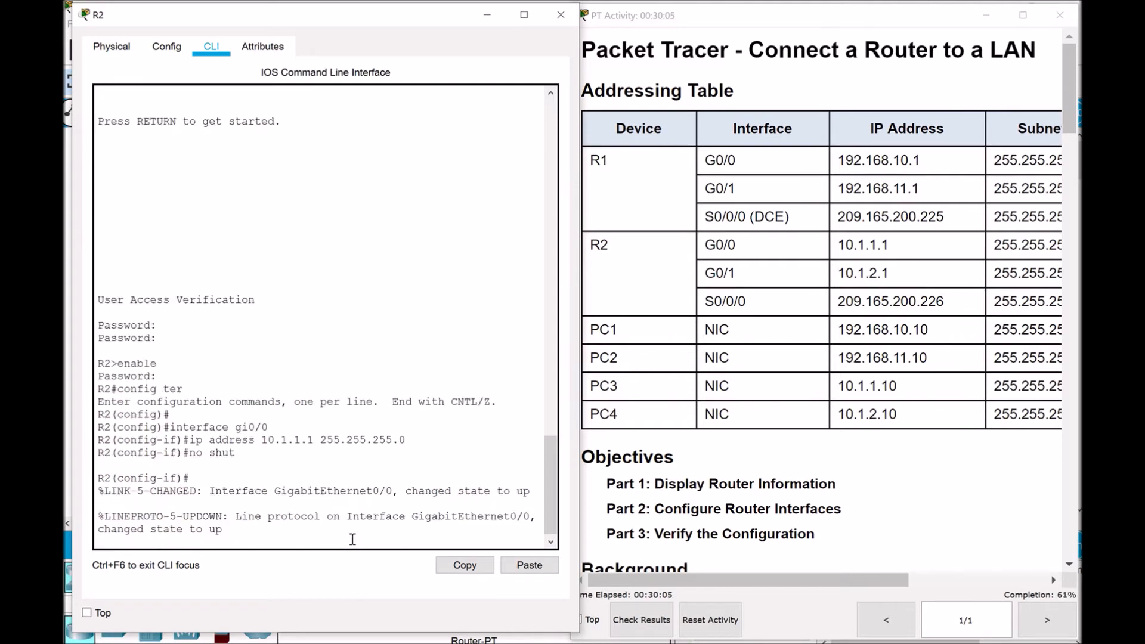
Type the description 'Connection to S3' and hide the windows to view the topology
{"action": "key", "text": "Return"}
{"action": "type", "text": "description"}
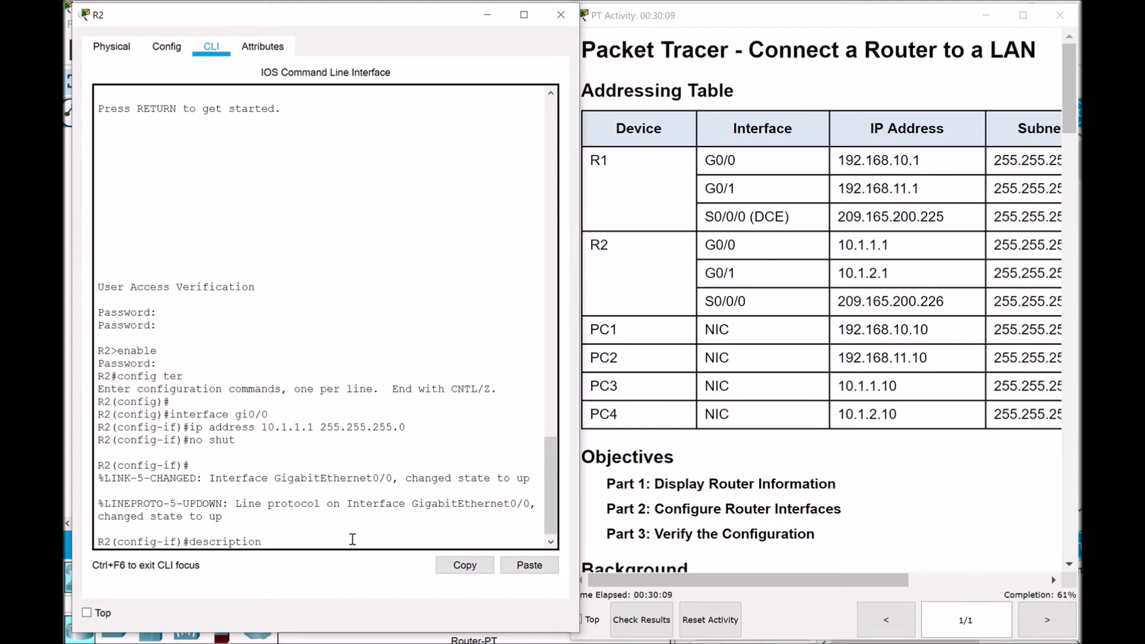
{"action": "type", "text": " C Connection to S3"}
{"action": "left_click", "coordinate": [986, 15]}
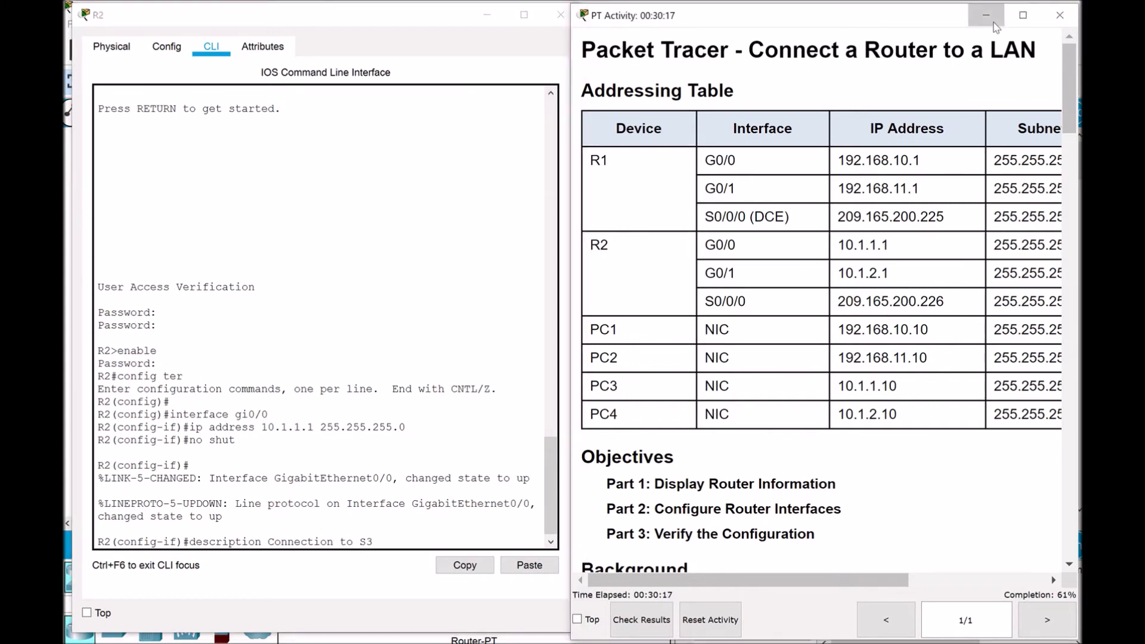
{"action": "left_click", "coordinate": [771, 220]}
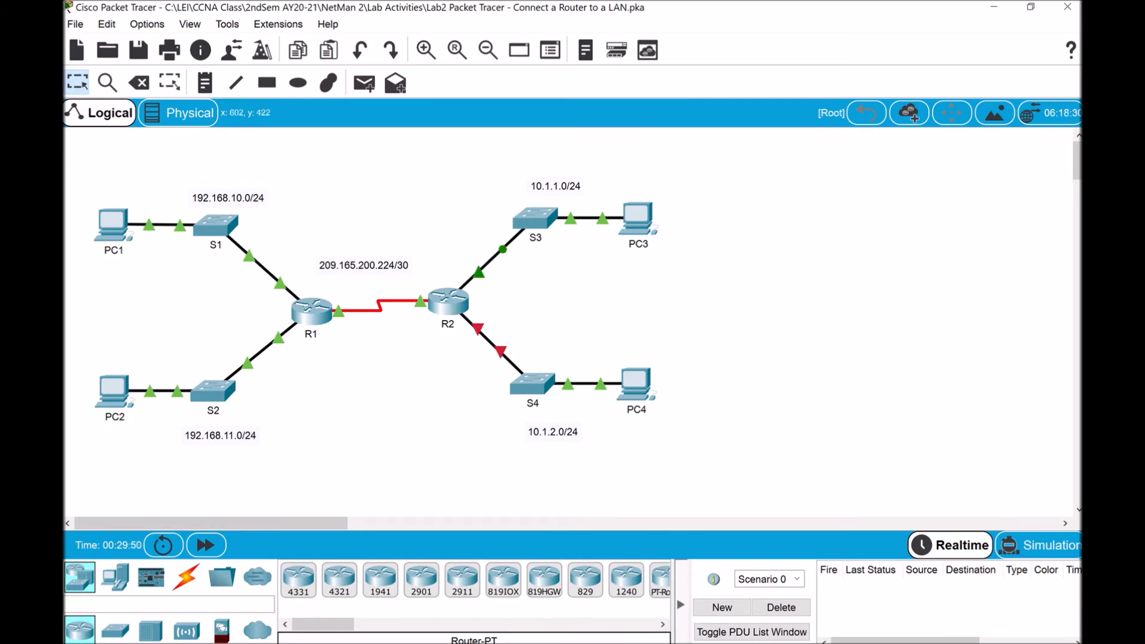
Apply the 'Connection to S3' description and switch R2 to interface gi0/1 via command history
{"action": "mouse_move", "coordinate": [786, 643]}
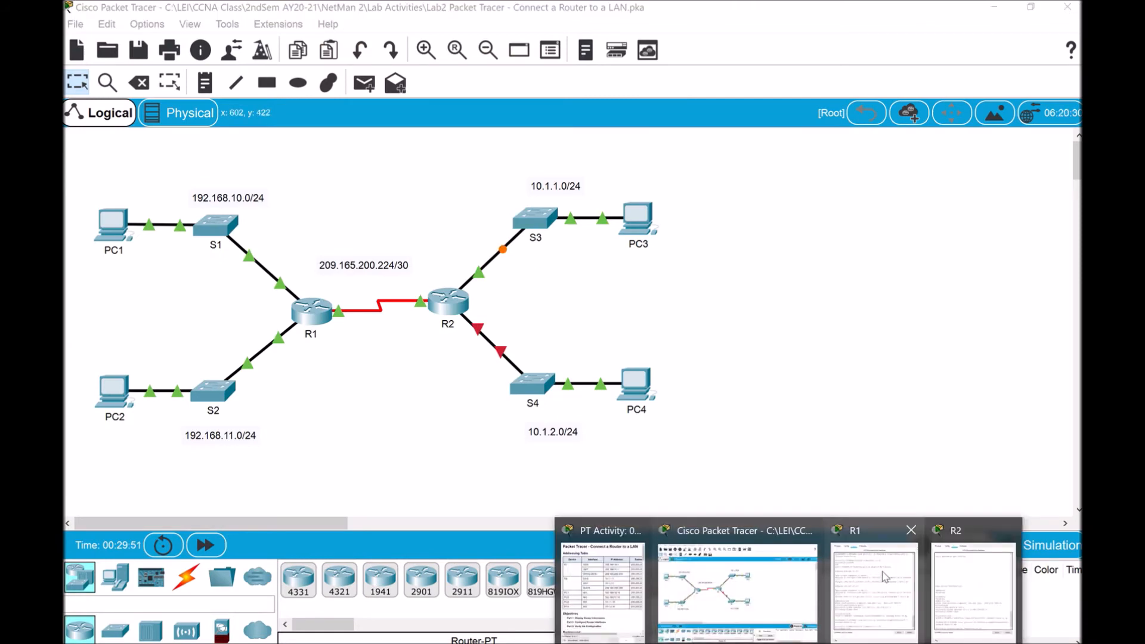
{"action": "left_click", "coordinate": [978, 586]}
{"action": "key", "text": "Return"}
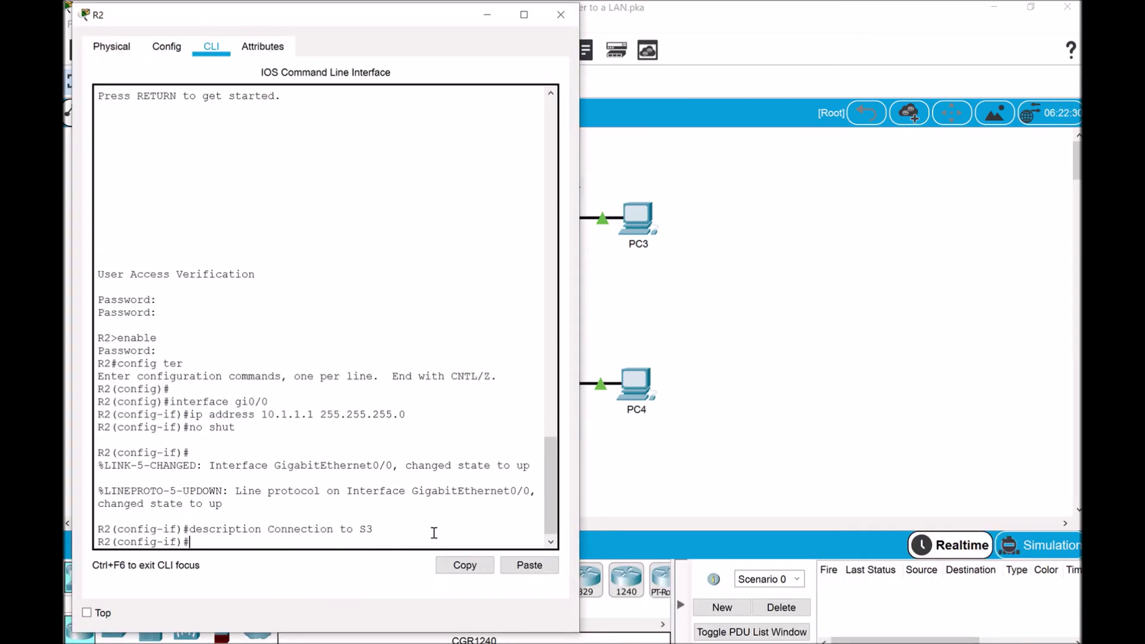
{"action": "key", "text": "Return"}
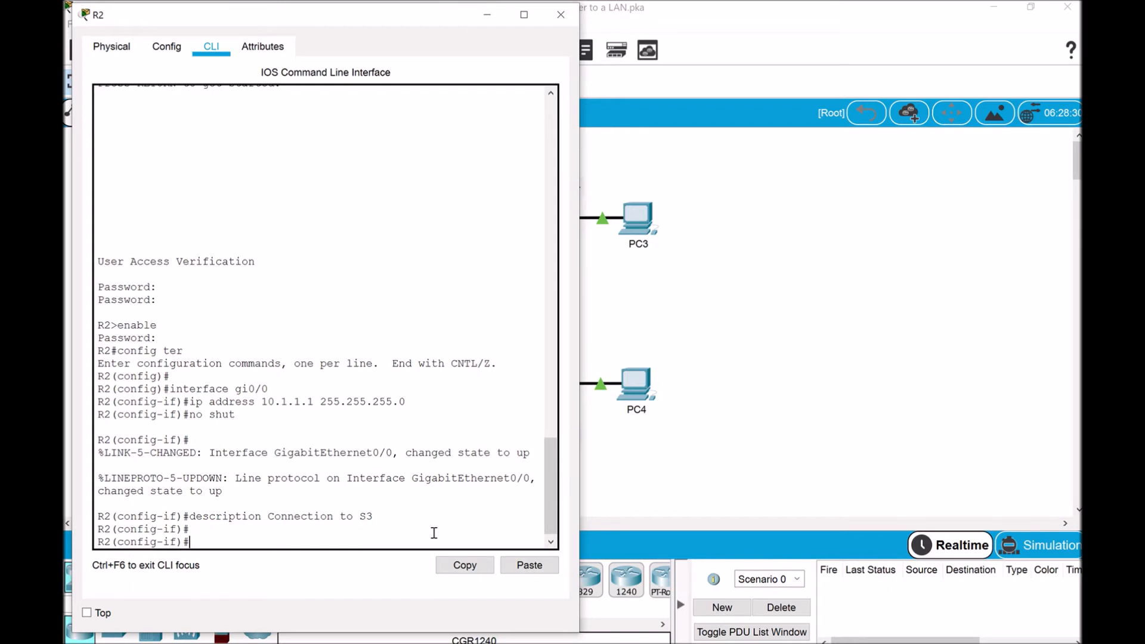
{"action": "key", "text": "Up"}
{"action": "key", "text": "Up"}
{"action": "key", "text": "Up"}
{"action": "key", "text": "Up"}
{"action": "key", "text": "BackSpace"}
{"action": "key", "text": "Return"}
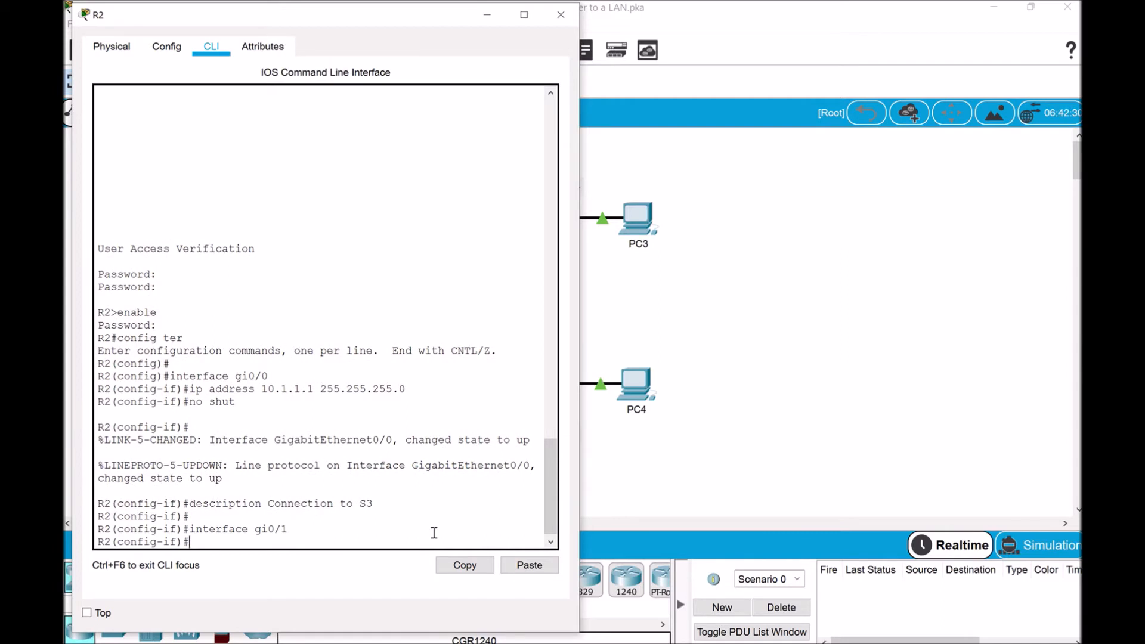
{"action": "key", "text": "Up"}
{"action": "key", "text": "Up"}
{"action": "key", "text": "Up"}
{"action": "key", "text": "Up"}
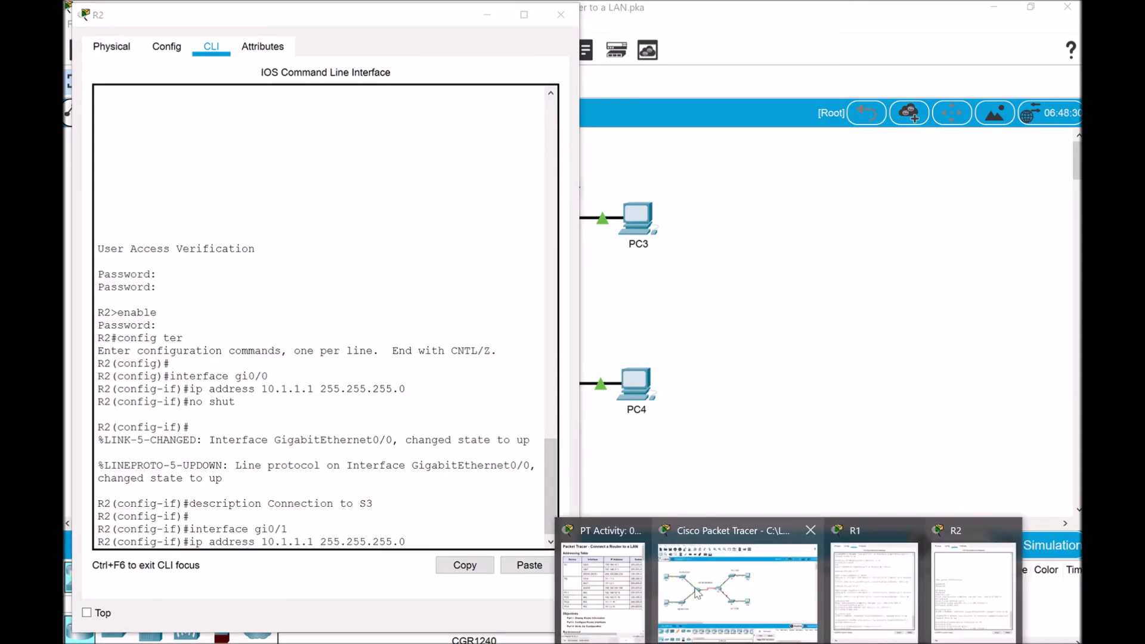
Edit the recalled command to give gi0/1 the address 10.1.2.1 255.255.255.0
{"action": "left_click", "coordinate": [609, 585]}
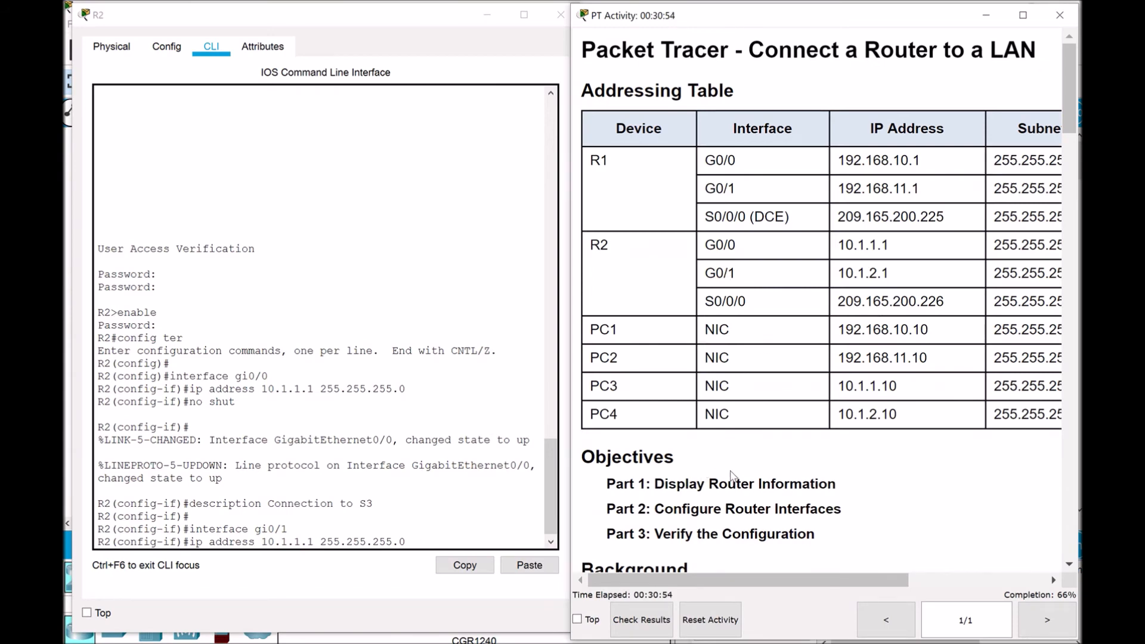
{"action": "left_click", "coordinate": [302, 543]}
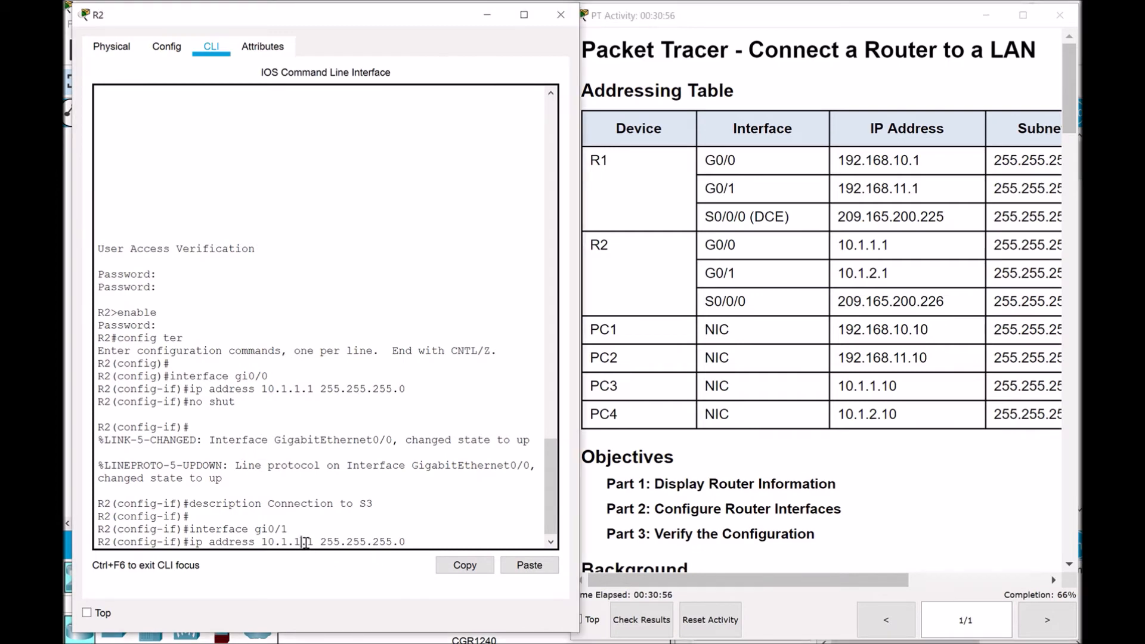
{"action": "key", "text": "BackSpace"}
{"action": "type", "text": "2"}
{"action": "key", "text": "BackSpace"}
{"action": "key", "text": "BackSpace"}
{"action": "key", "text": "Left"}
{"action": "key", "text": "Left"}
{"action": "key", "text": "Left"}
{"action": "key", "text": "Left"}
{"action": "key", "text": "Left"}
{"action": "key", "text": "Left"}
{"action": "key", "text": "Left"}
{"action": "key", "text": "Left"}
{"action": "key", "text": "Left"}
{"action": "key", "text": "Left"}
{"action": "key", "text": "Left"}
{"action": "key", "text": "Left"}
{"action": "key", "text": "Left"}
{"action": "key", "text": "BackSpace"}
{"action": "type", "text": "2"}
{"action": "key", "text": "Right"}
{"action": "key", "text": "Right"}
{"action": "key", "text": "Right"}
{"action": "key", "text": "Right"}
{"action": "key", "text": "Right"}
{"action": "key", "text": "Right"}
{"action": "key", "text": "Right"}
{"action": "key", "text": "Right"}
{"action": "key", "text": "Right"}
{"action": "key", "text": "Right"}
{"action": "key", "text": "Right"}
{"action": "key", "text": "Right"}
{"action": "type", "text": "5.0"}
{"action": "left_click_drag", "start_coordinate": [407, 542], "coordinate": [197, 544]}
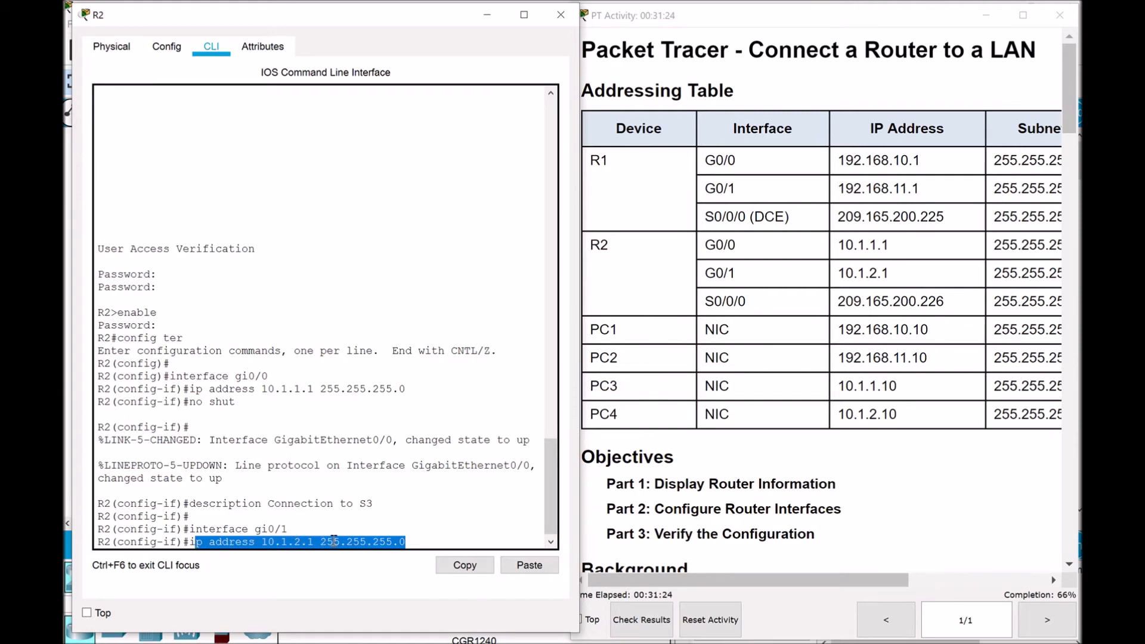
{"action": "left_click", "coordinate": [413, 527]}
{"action": "key", "text": "Return"}
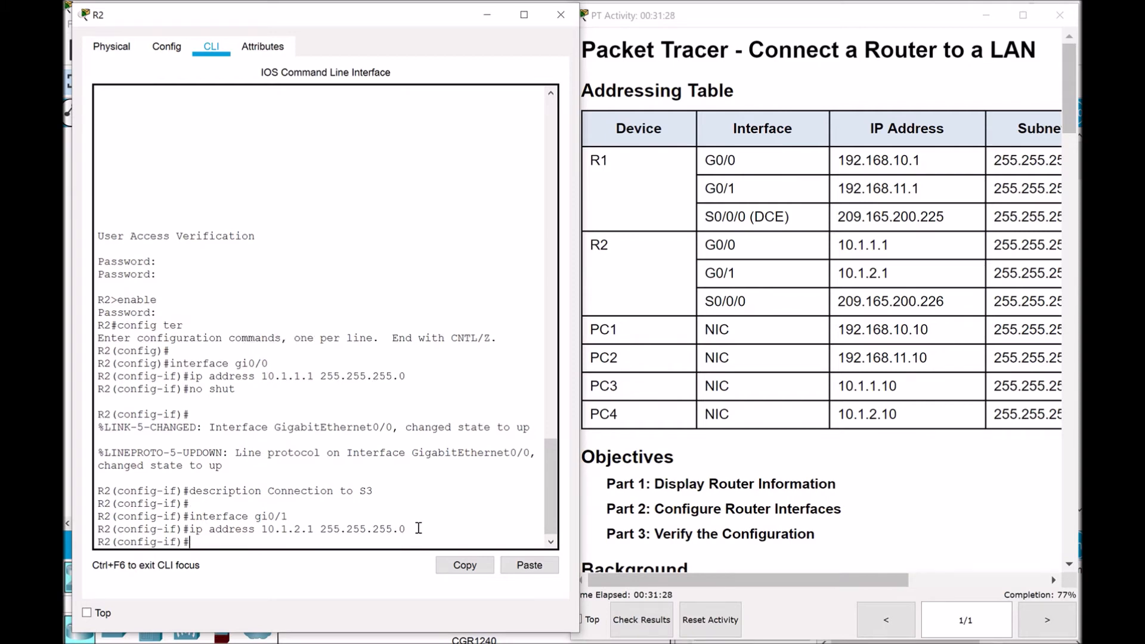
Enable gi0/1 with no shut and describe it as 'Connection to S4'
{"action": "type", "text": "d"}
{"action": "key", "text": "BackSpace"}
{"action": "type", "text": "no shut"}
{"action": "key", "text": "Return"}
{"action": "type", "text": "description"}
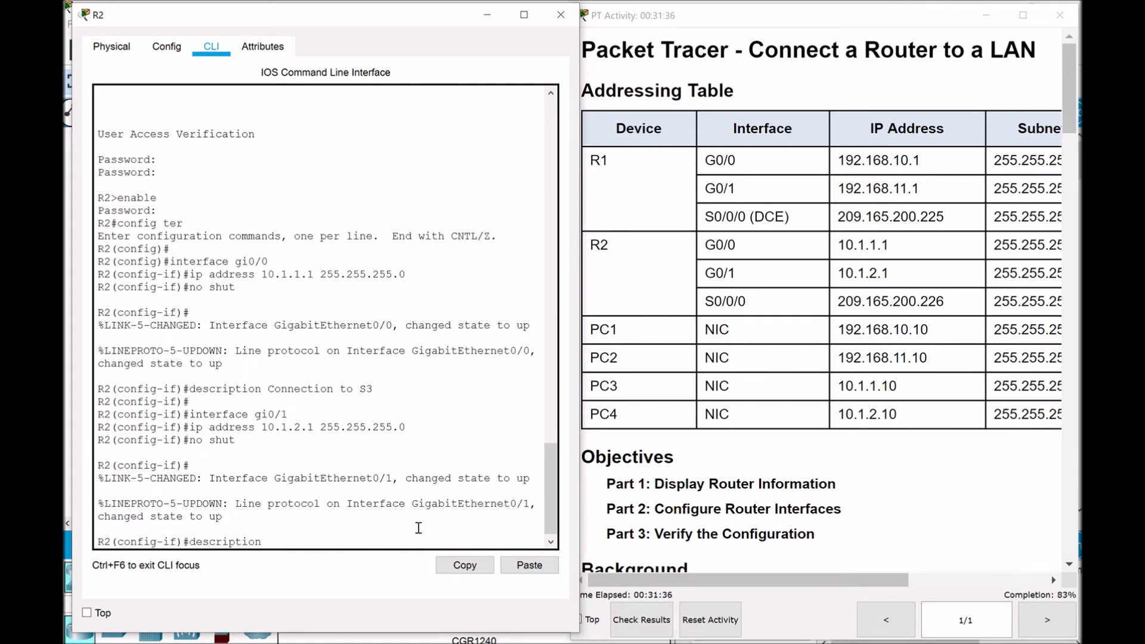
{"action": "type", "text": " Connection to S4"}
{"action": "key", "text": "Return"}
{"action": "key", "text": "Return"}
{"action": "key", "text": "Return"}
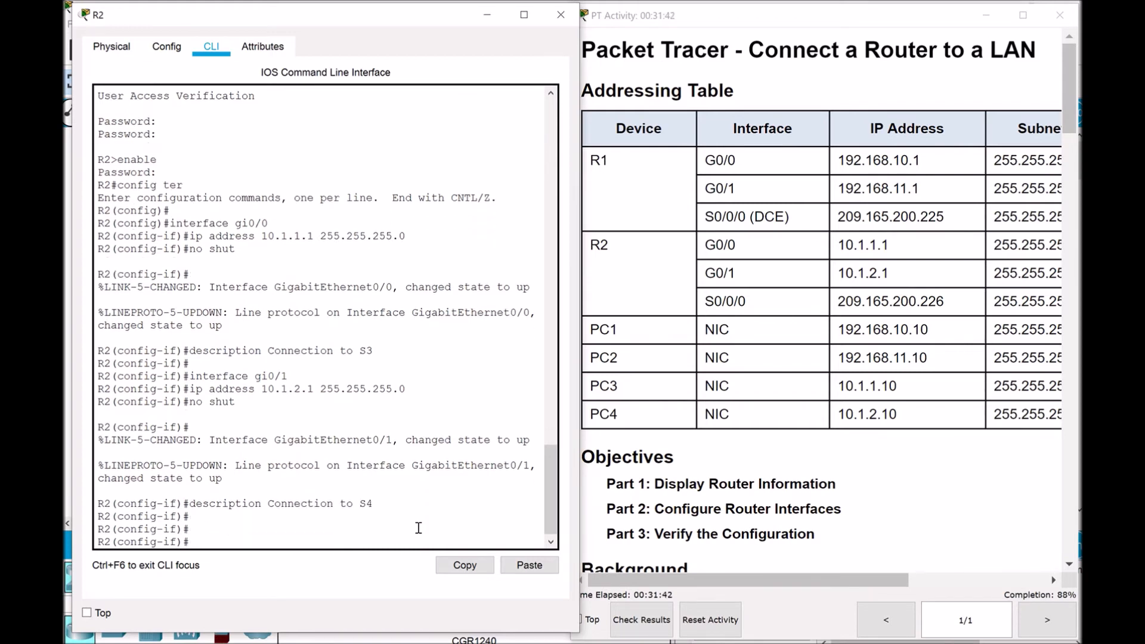
{"action": "left_click", "coordinate": [960, 516]}
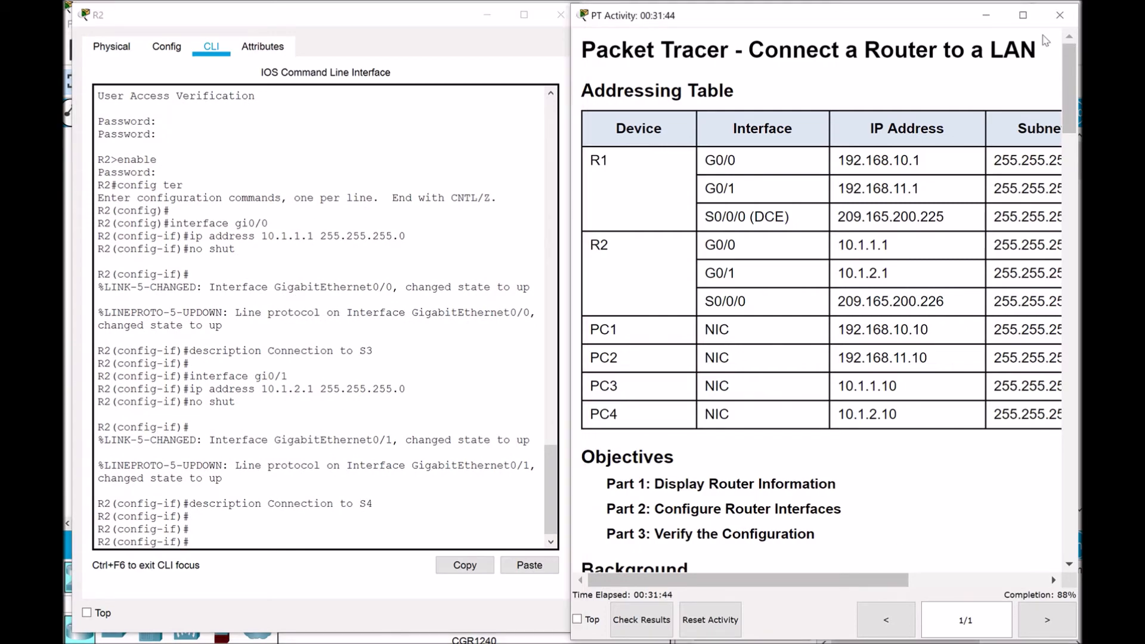
Read the Step 2 and Step 3 instructions on NVRAM backups, then type end in R2's CLI
{"action": "left_click_drag", "start_coordinate": [1067, 87], "coordinate": [1075, 398]}
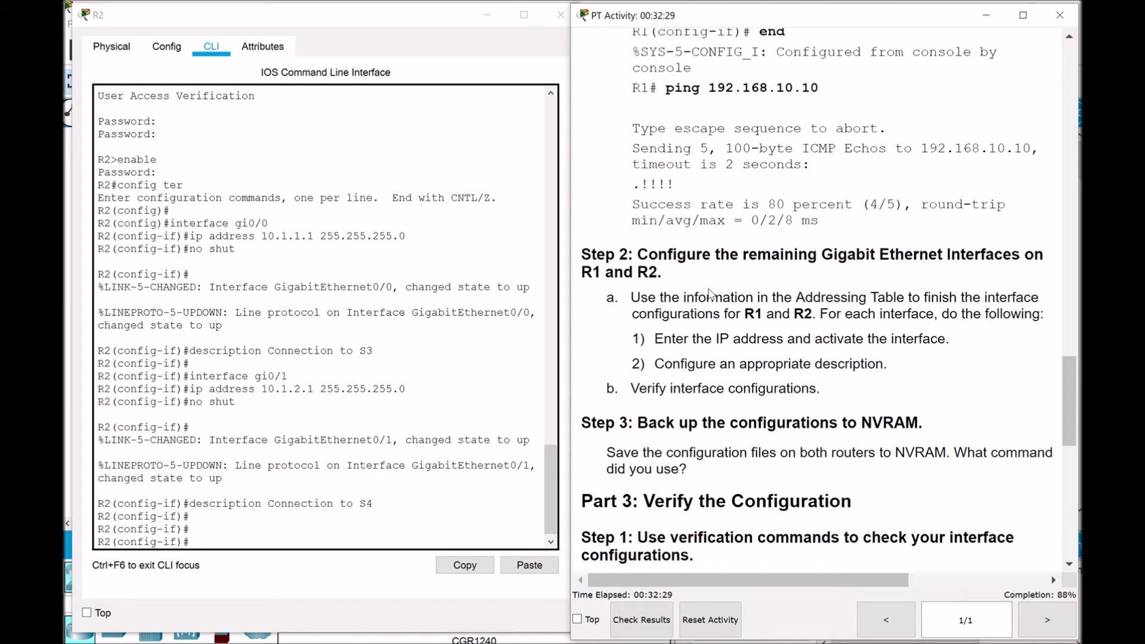
{"action": "mouse_move", "coordinate": [1069, 397]}
{"action": "left_mouse_down"}
{"action": "mouse_move", "coordinate": [1074, 423]}
{"action": "mouse_move", "coordinate": [1079, 411]}
{"action": "left_mouse_up"}
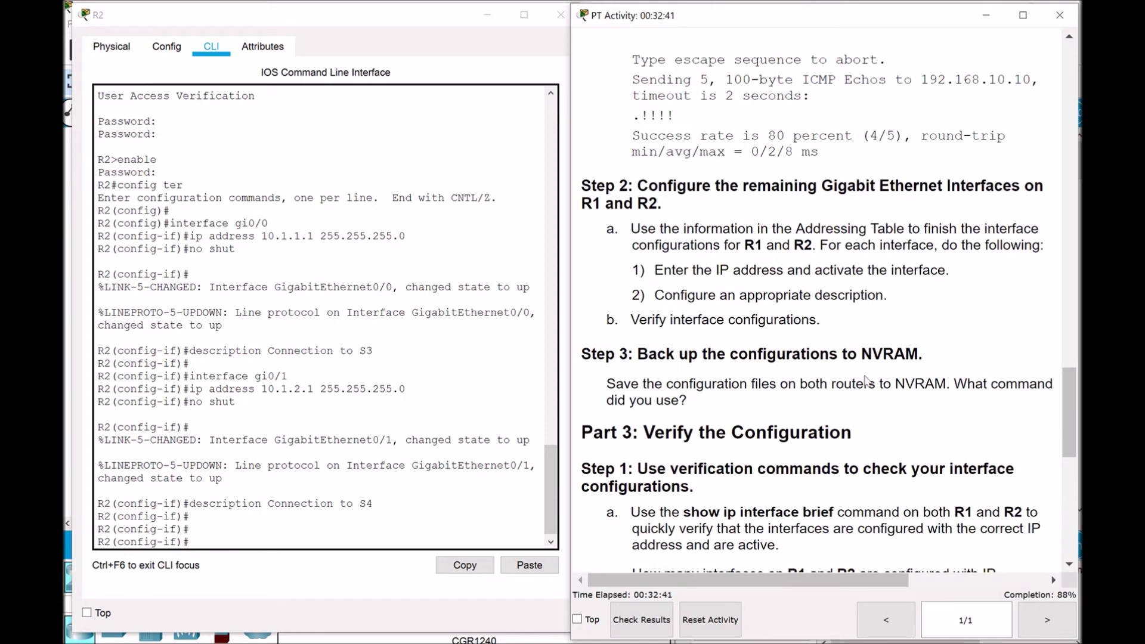
{"action": "left_click", "coordinate": [272, 540]}
{"action": "key", "text": "Return"}
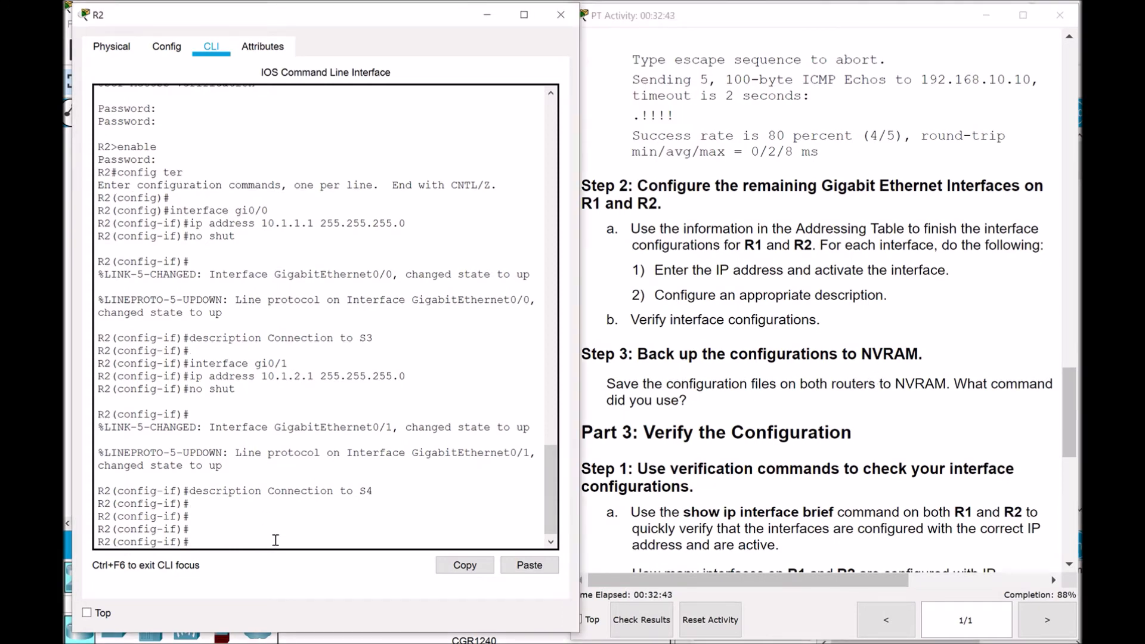
{"action": "key", "text": "Return"}
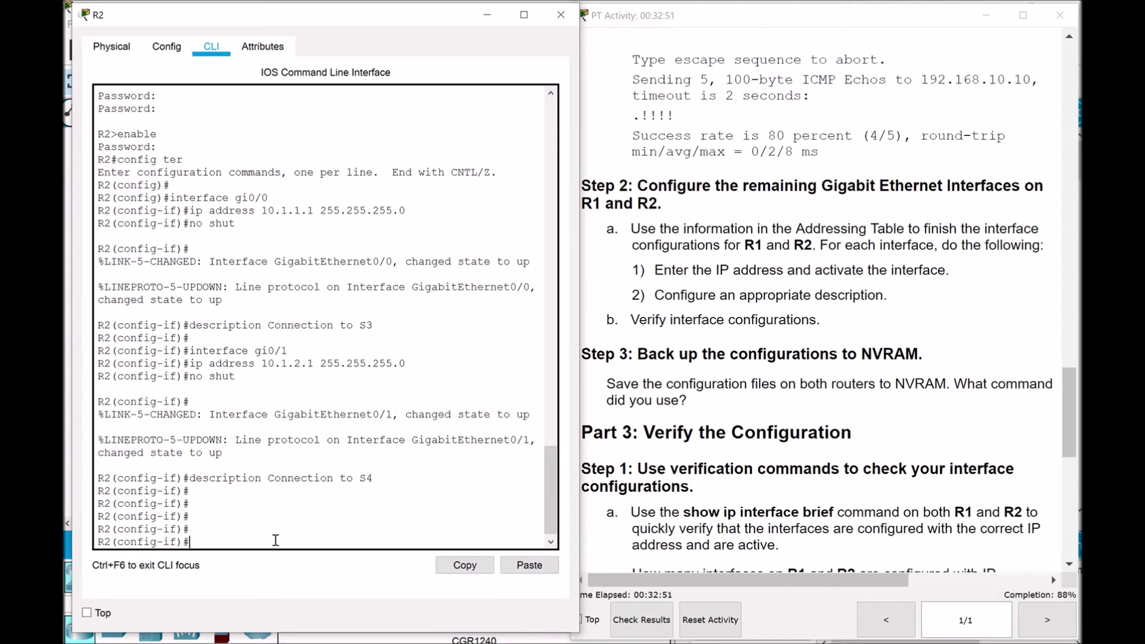
{"action": "type", "text": "end"}
Exit configuration mode and save R2's running-config to startup-config, accepting the default filename
{"action": "key", "text": "Return"}
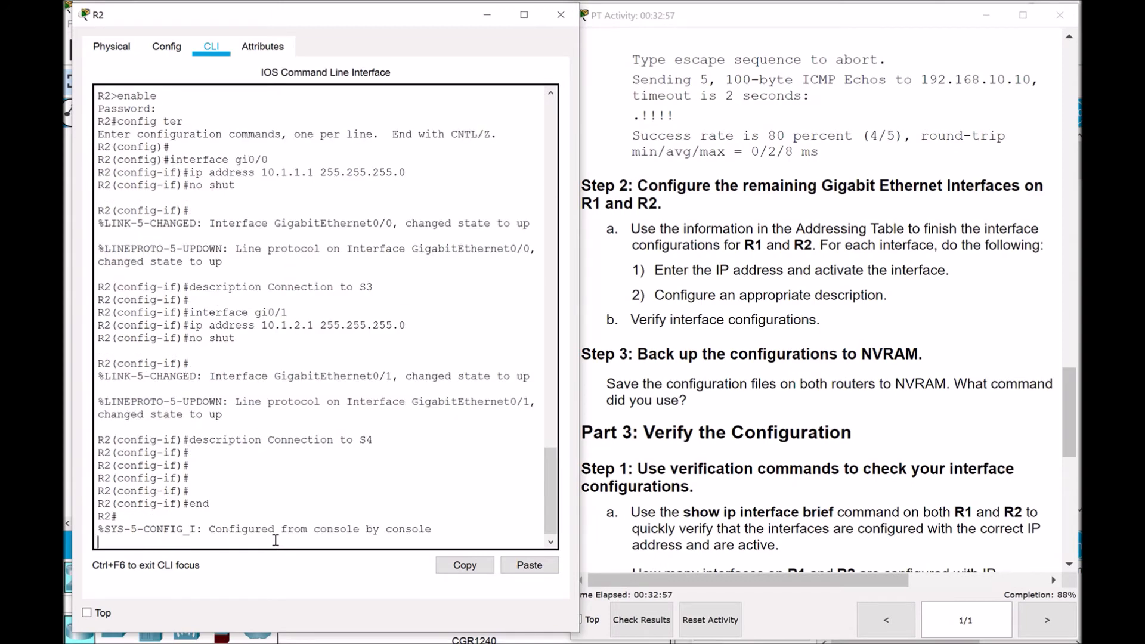
{"action": "type", "text": "copy"}
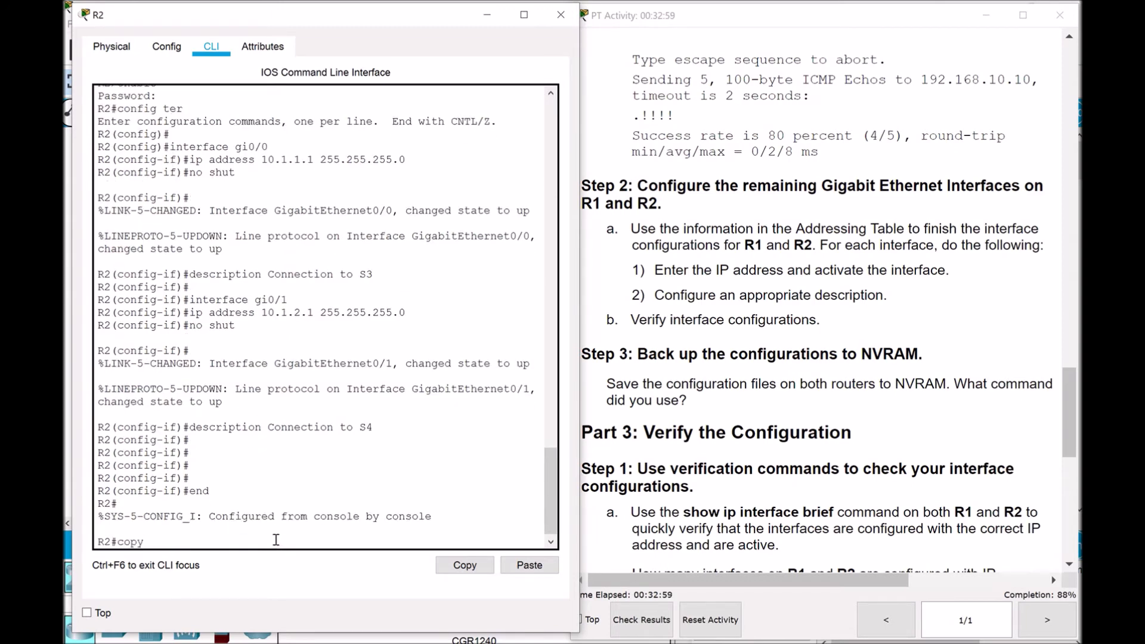
{"action": "type", "text": " running-config startup-config"}
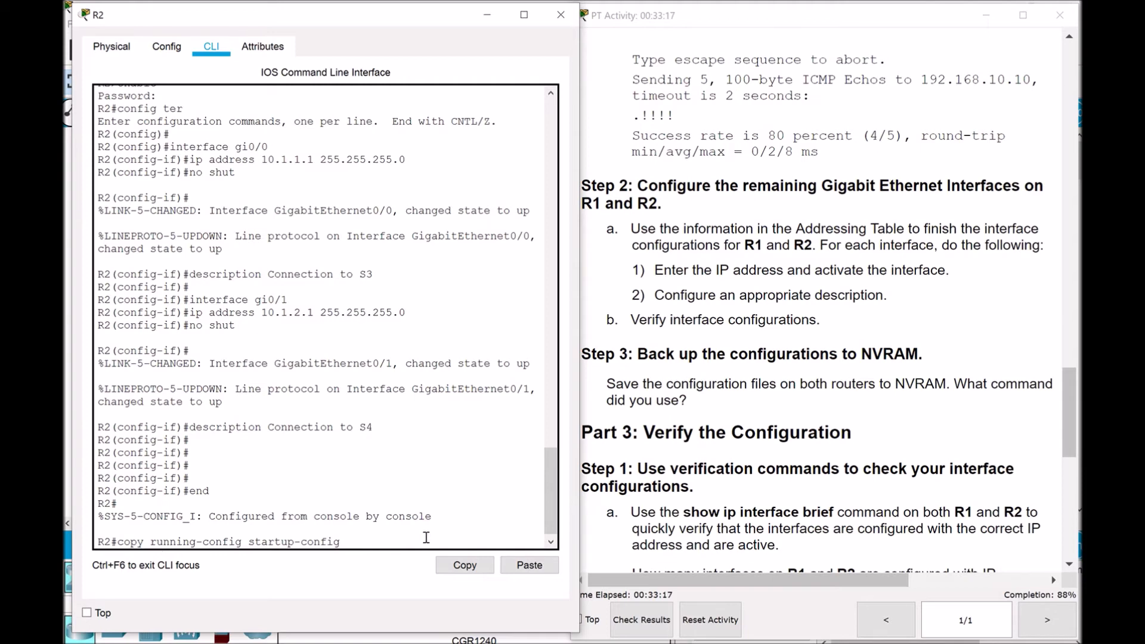
{"action": "key", "text": "Return"}
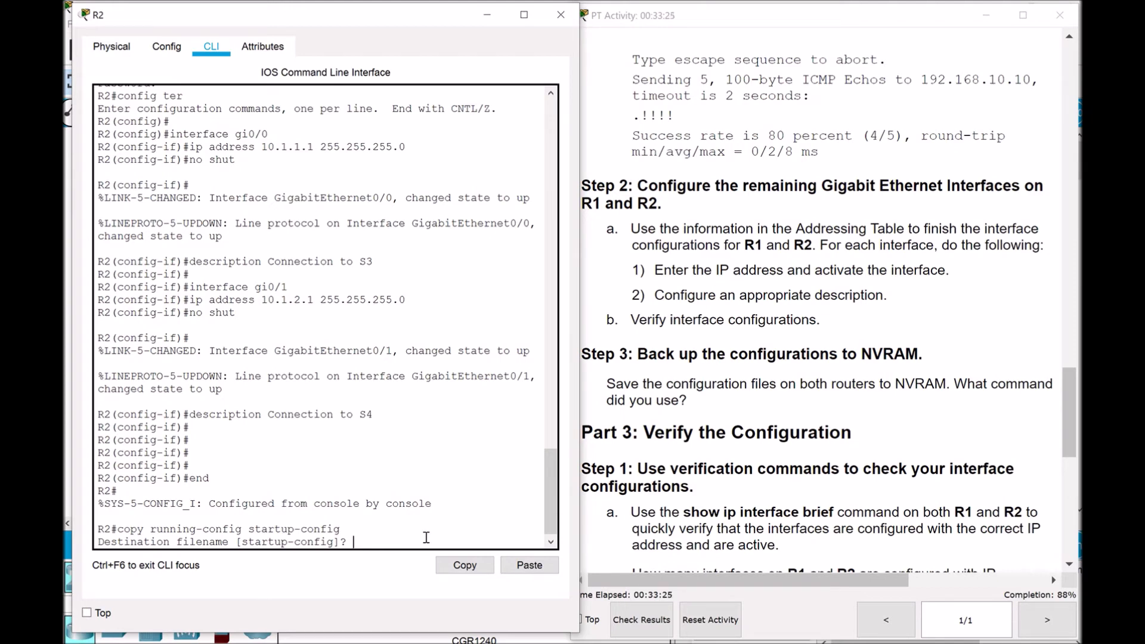
{"action": "key", "text": "Return"}
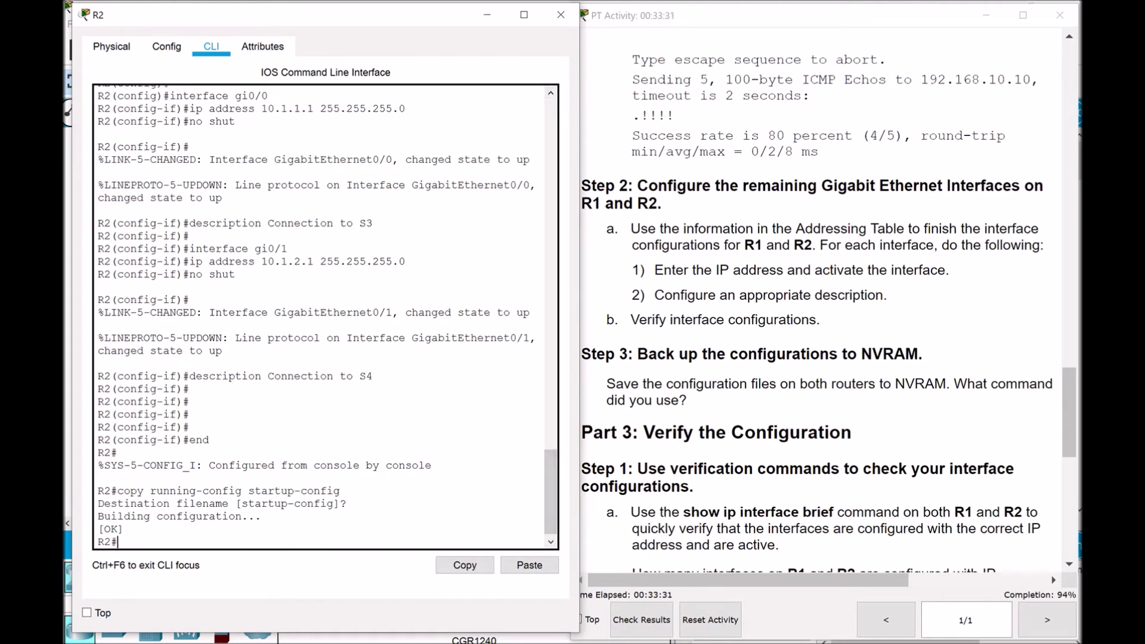
Switch to R1, exit configuration mode, and save it with copy run start to startup-config
{"action": "left_click", "coordinate": [788, 643]}
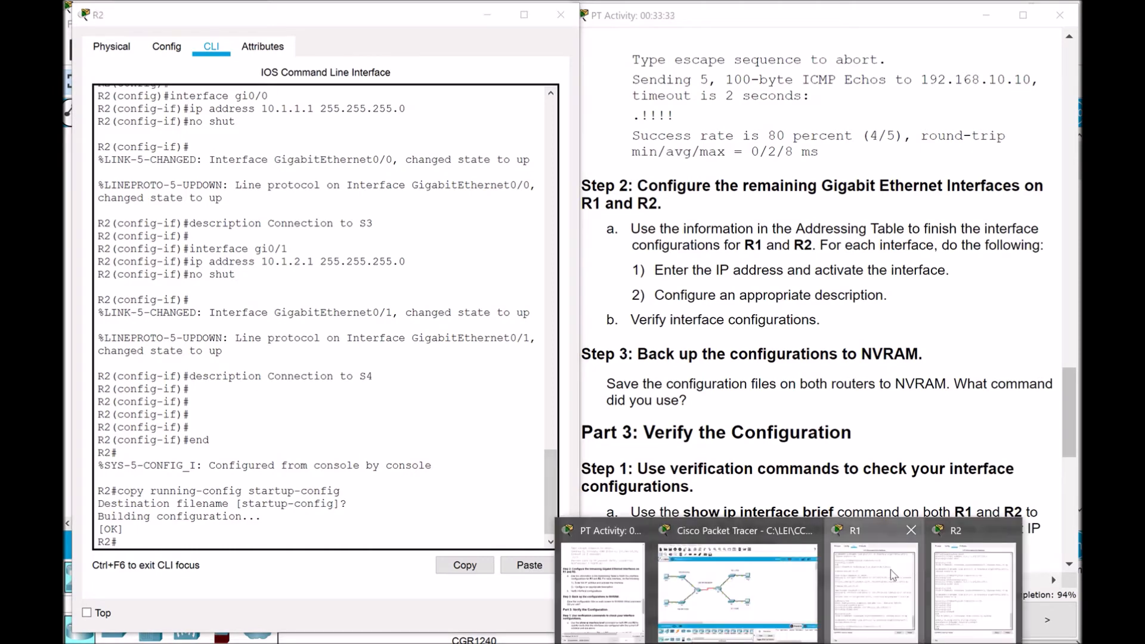
{"action": "left_click", "coordinate": [889, 570]}
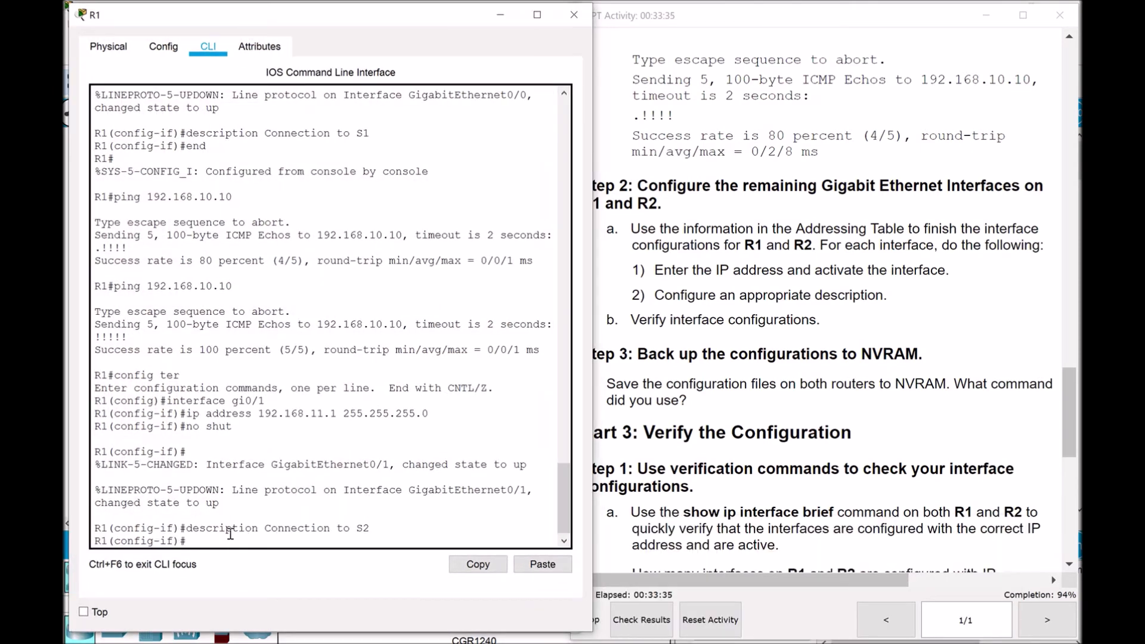
{"action": "key", "text": "Return"}
{"action": "type", "text": "end"}
{"action": "key", "text": "Return"}
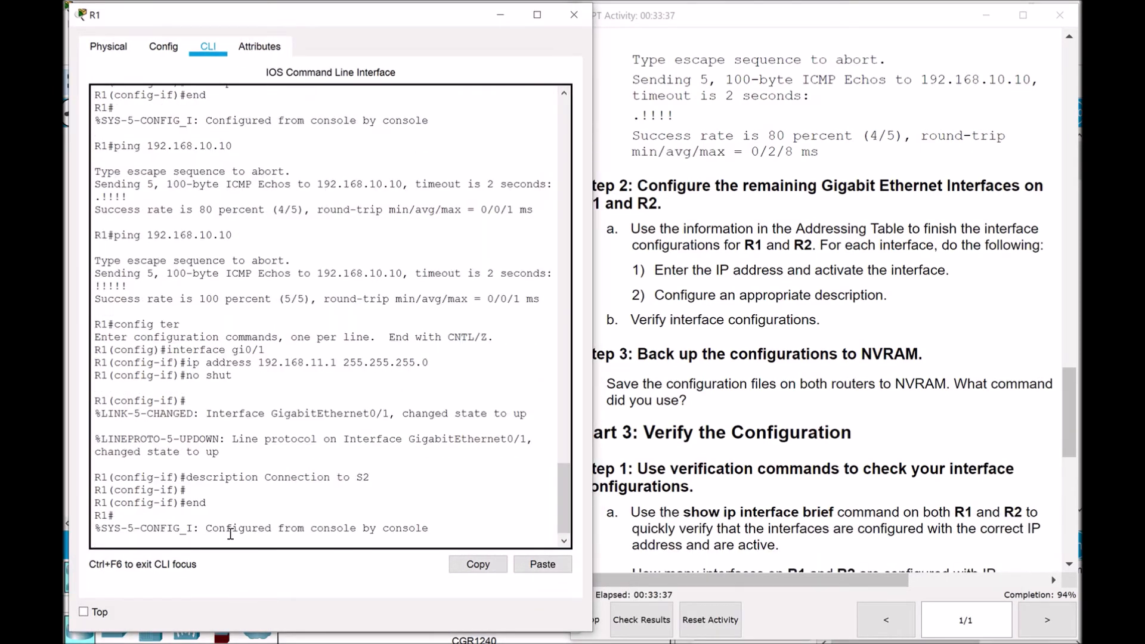
{"action": "key", "text": "Return"}
{"action": "type", "text": "copy "}
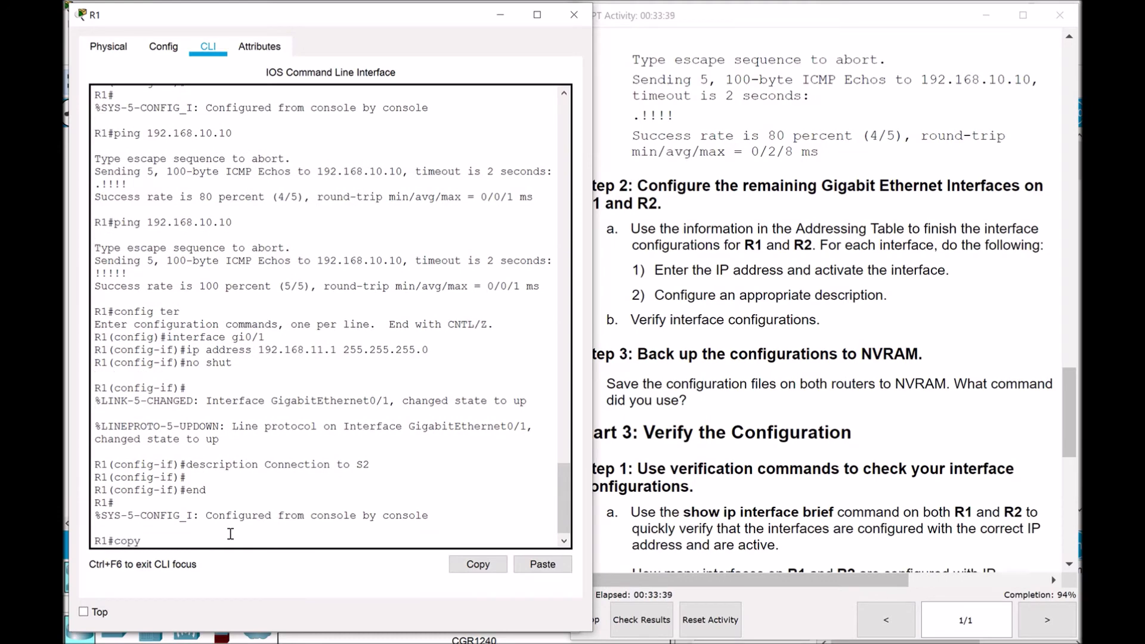
{"action": "type", "text": "run start"}
{"action": "key", "text": "Return"}
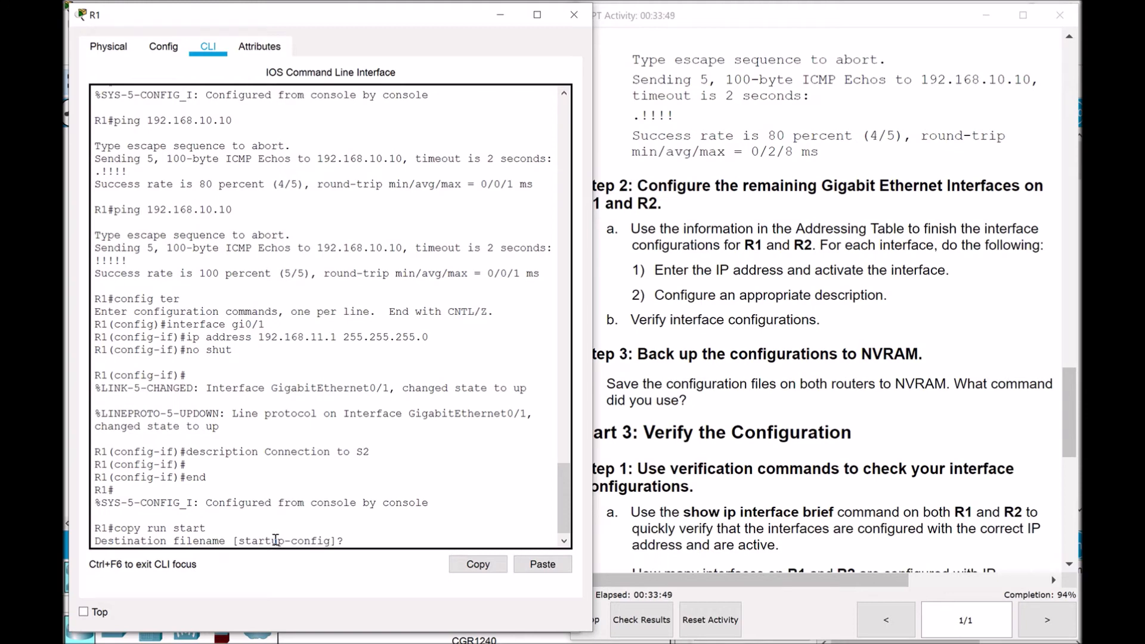
{"action": "key", "text": "Return"}
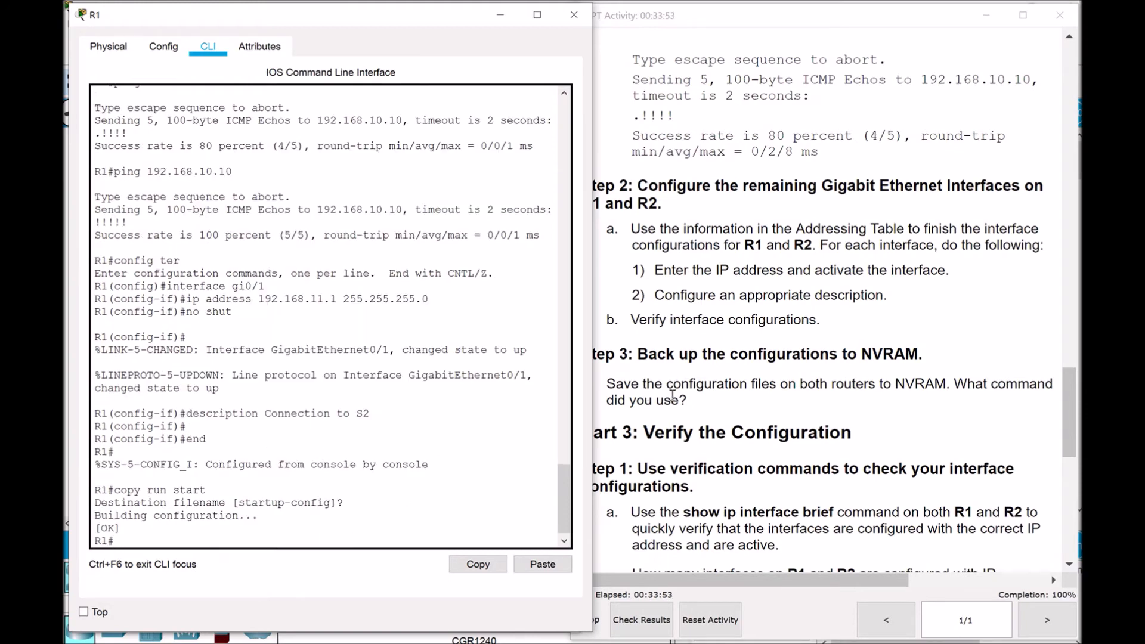
{"action": "left_click", "coordinate": [708, 406]}
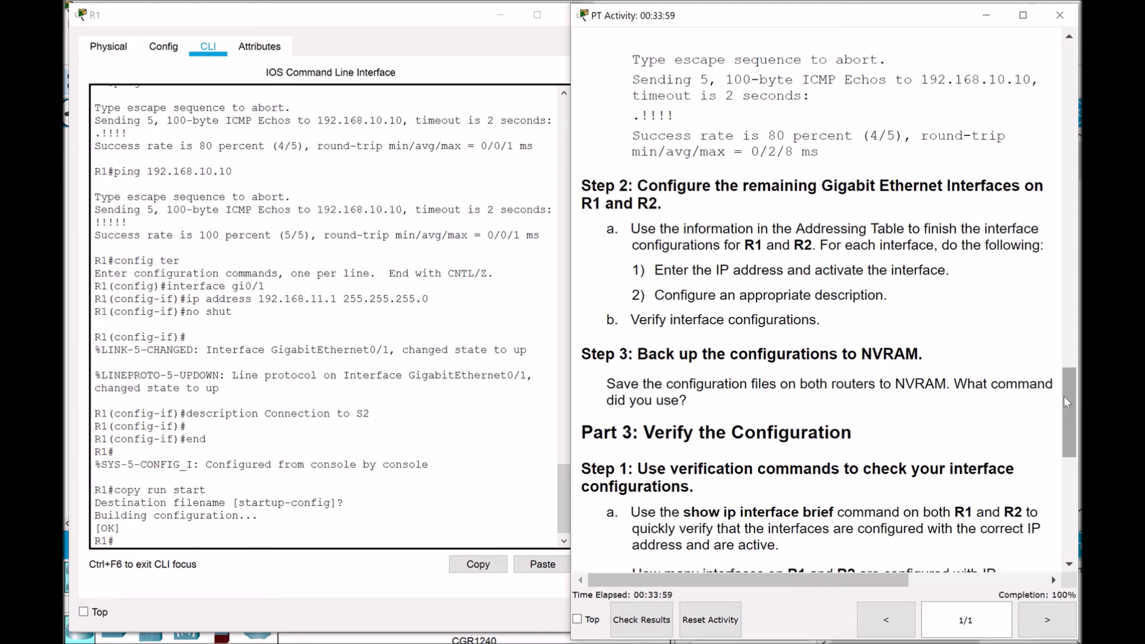
Scroll the lab instructions, then bring R1's console forward at the R1# prompt
{"action": "left_click_drag", "start_coordinate": [1064, 396], "coordinate": [1069, 458]}
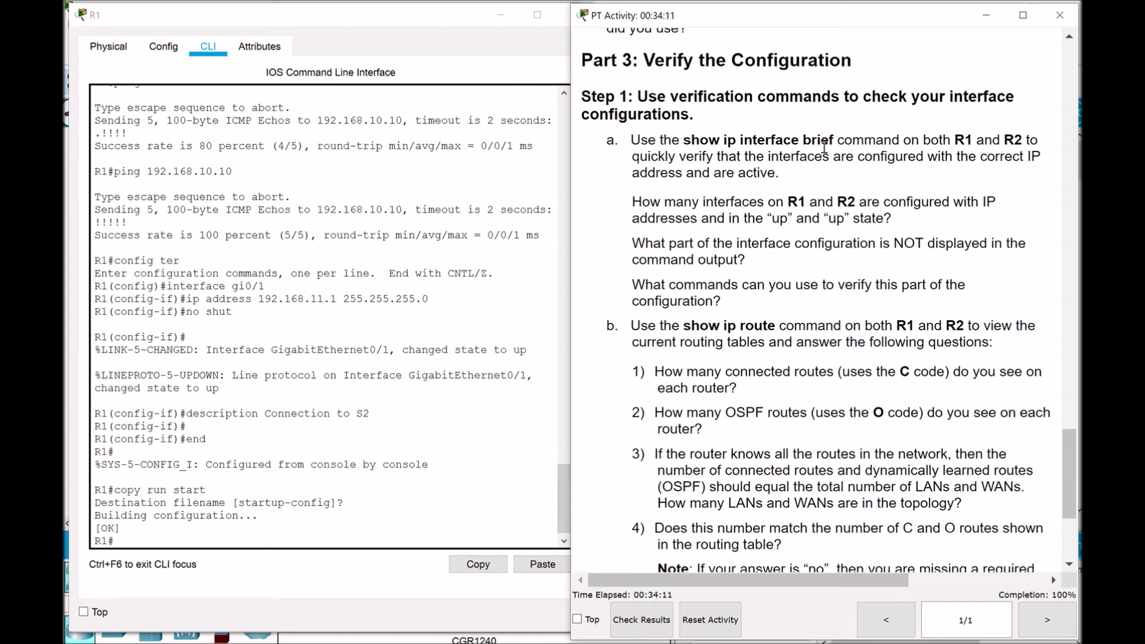
{"action": "mouse_move", "coordinate": [1069, 459]}
{"action": "left_mouse_down"}
{"action": "mouse_move", "coordinate": [1072, 503]}
{"action": "mouse_move", "coordinate": [1070, 459]}
{"action": "left_mouse_up"}
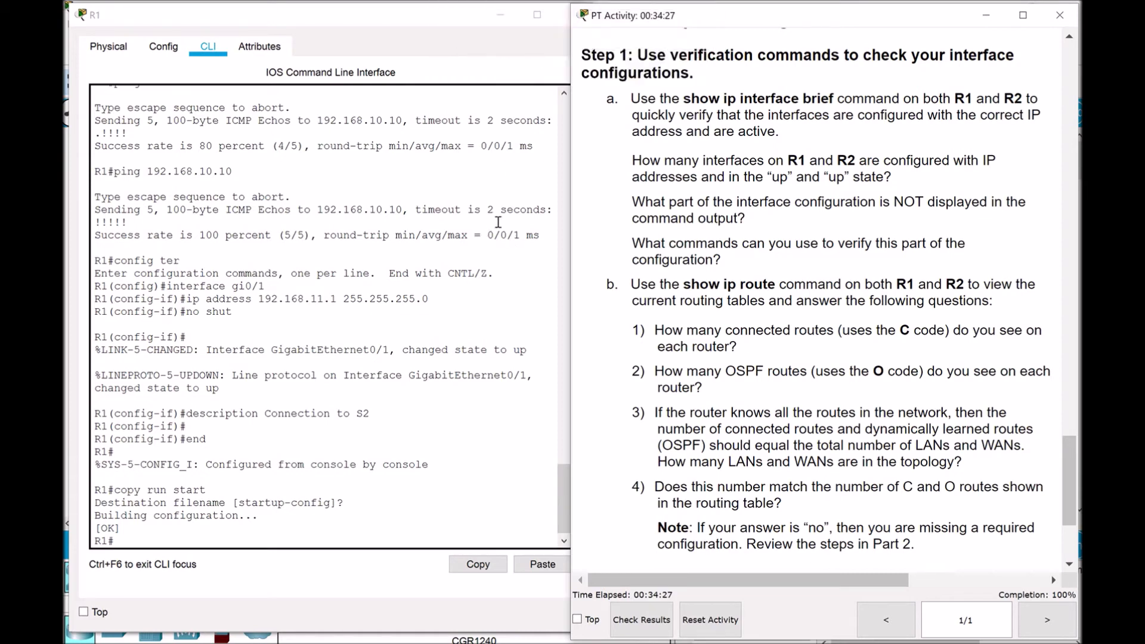
{"action": "left_click", "coordinate": [172, 542]}
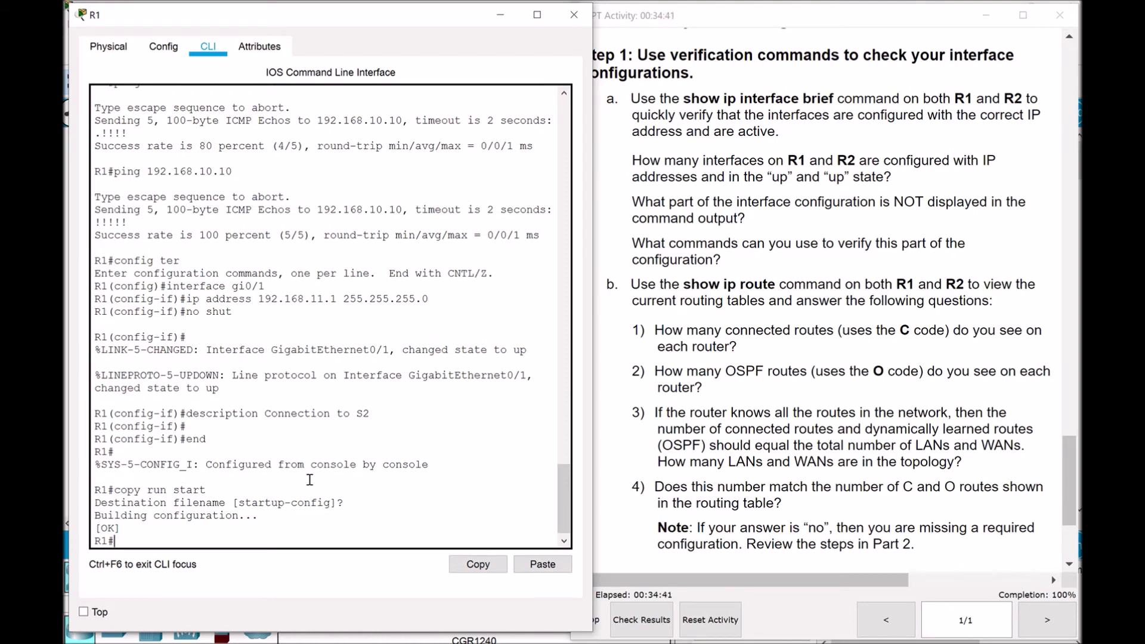
Run show ip interface brief on R1 and confirm G0/0, G0/1 and S0/0/0 are up
{"action": "type", "text": "how ip interface brief"}
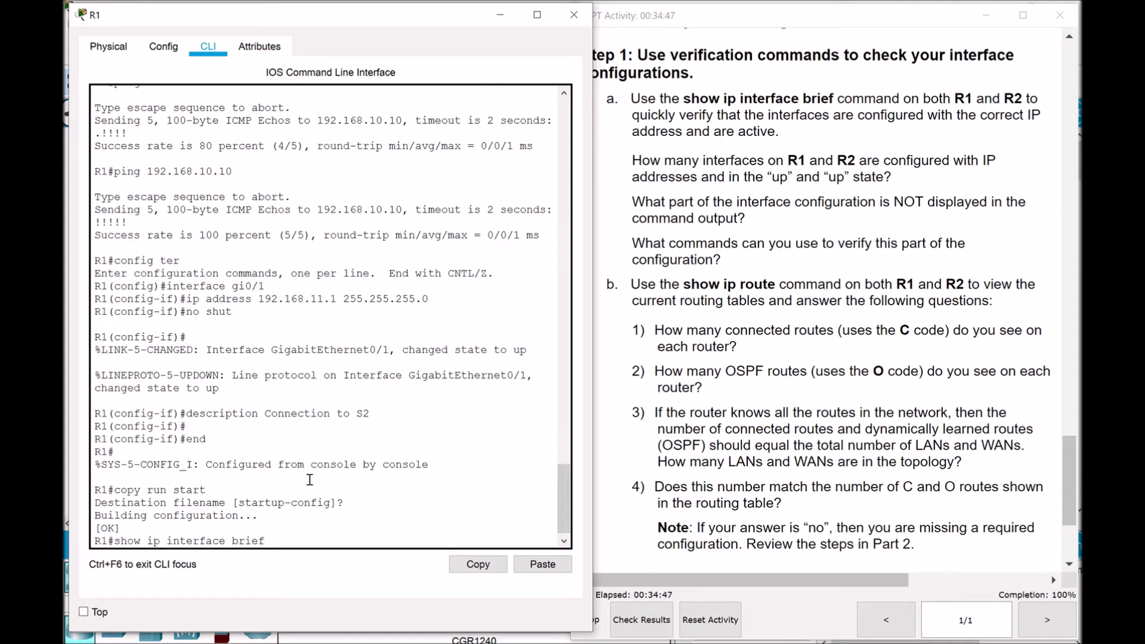
{"action": "key", "text": "Return"}
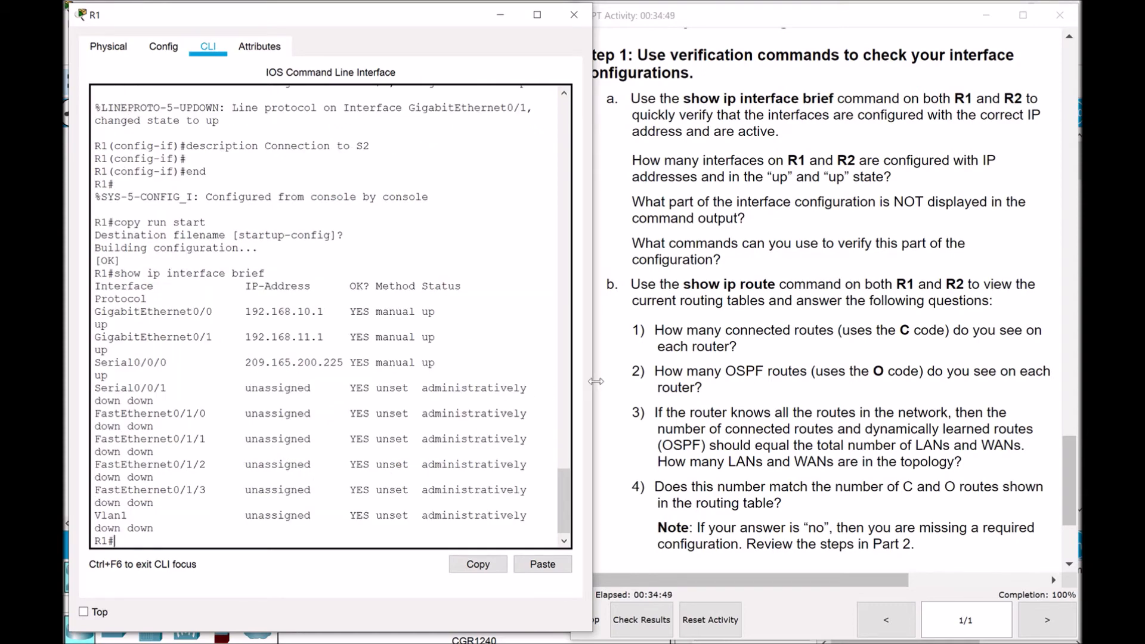
{"action": "left_click_drag", "start_coordinate": [592, 382], "coordinate": [698, 394]}
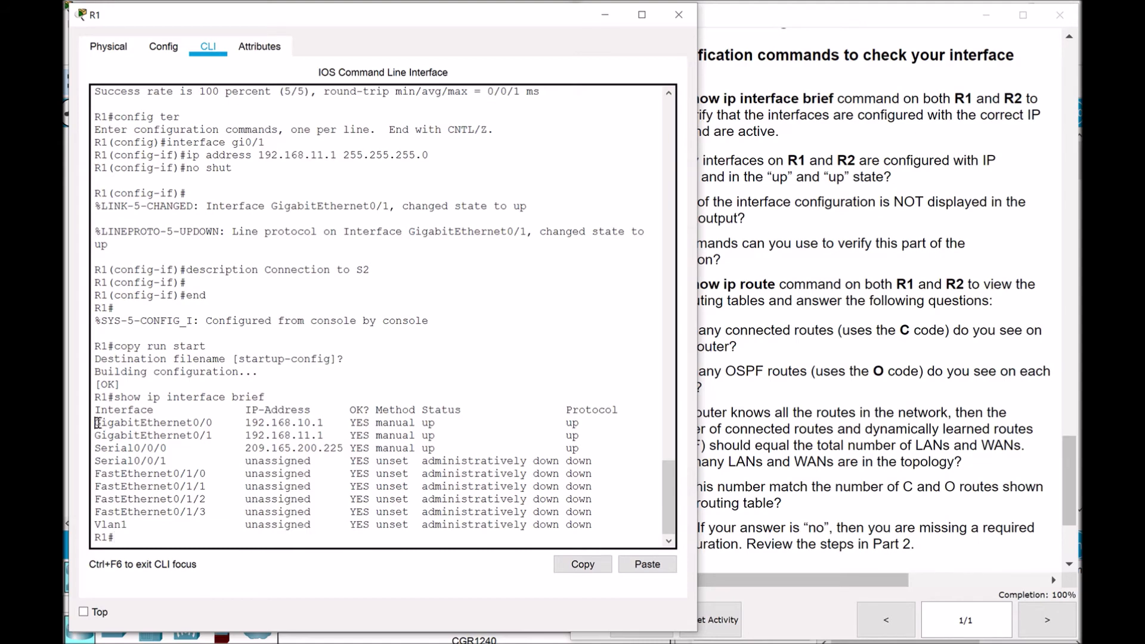
{"action": "left_click_drag", "start_coordinate": [94, 421], "coordinate": [613, 442]}
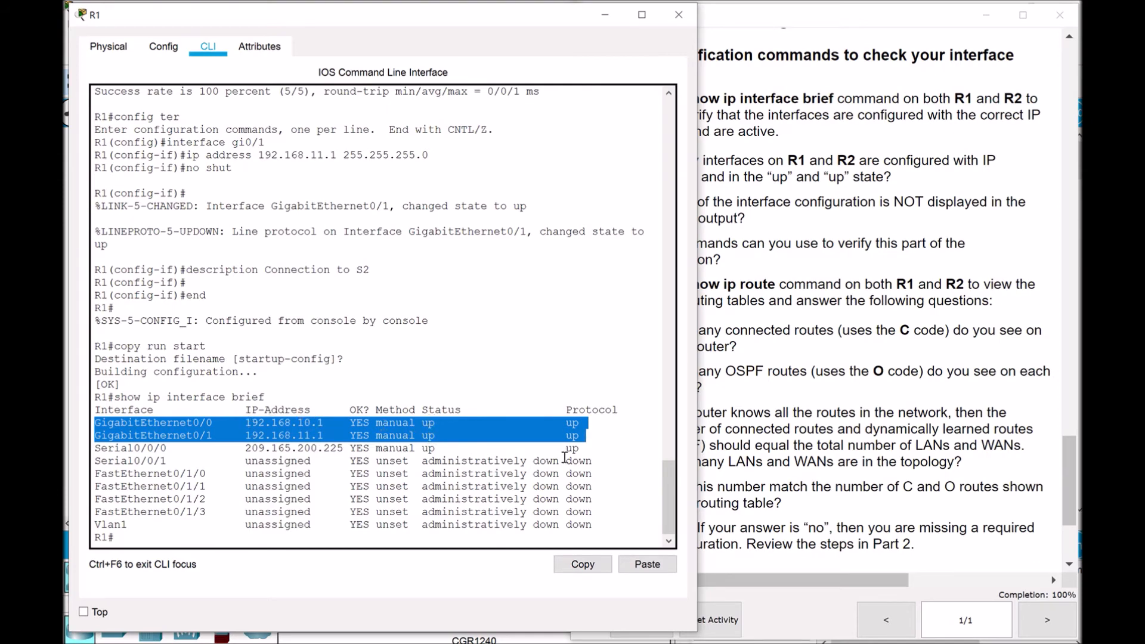
{"action": "left_click", "coordinate": [597, 443]}
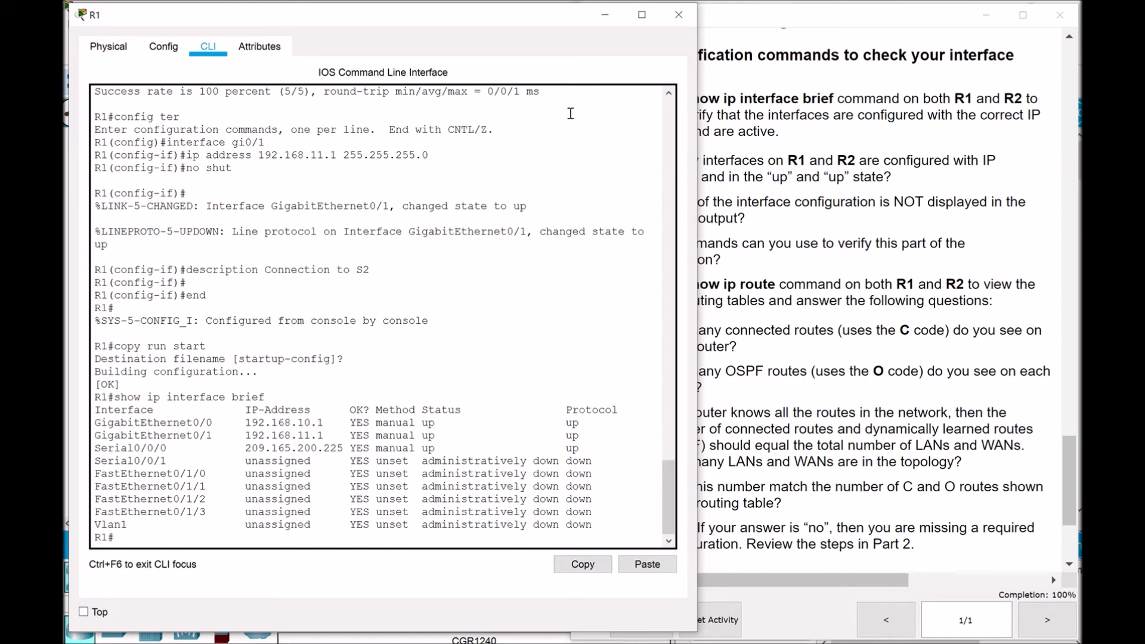
Compare R1's gi0/1 configuration output against the lab instructions
{"action": "left_click", "coordinate": [886, 260]}
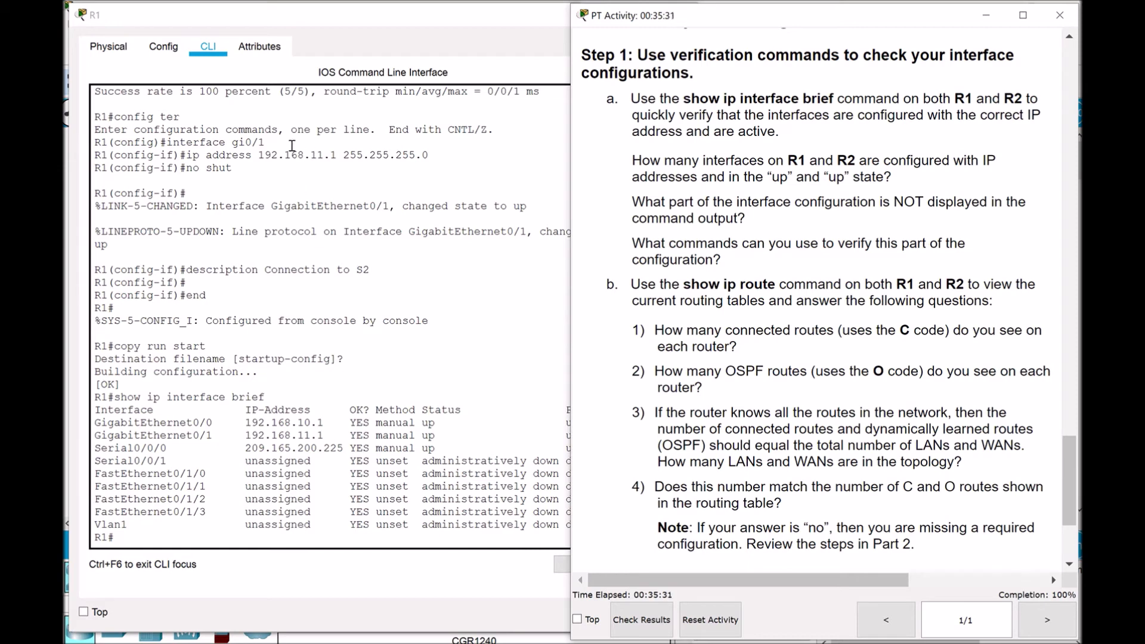
{"action": "left_click_drag", "start_coordinate": [170, 139], "coordinate": [387, 274]}
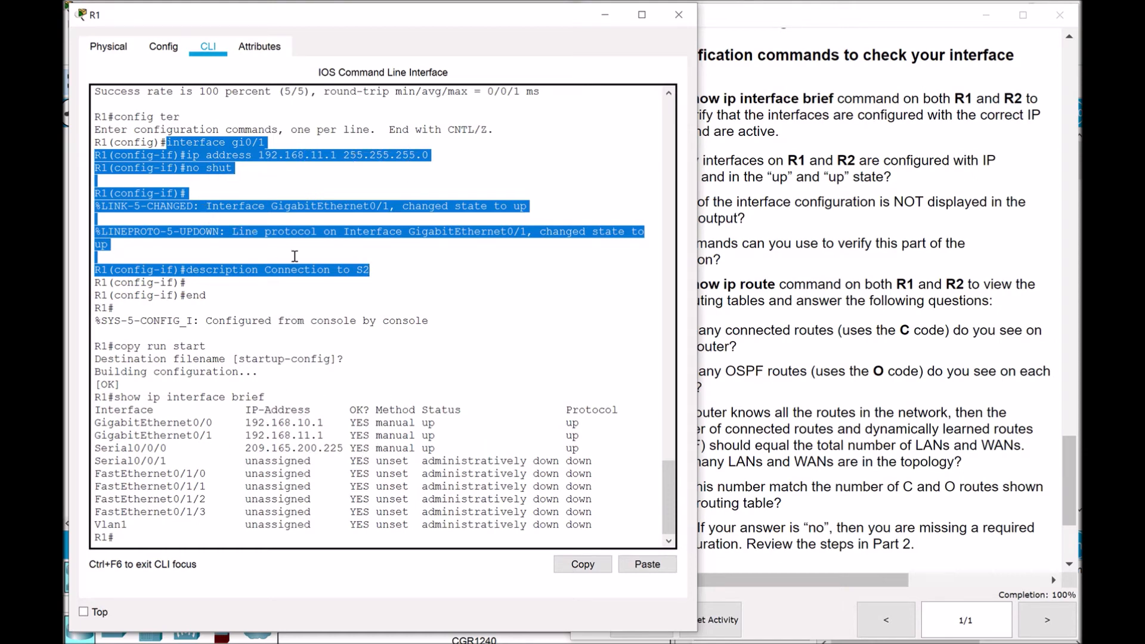
{"action": "left_click", "coordinate": [303, 420]}
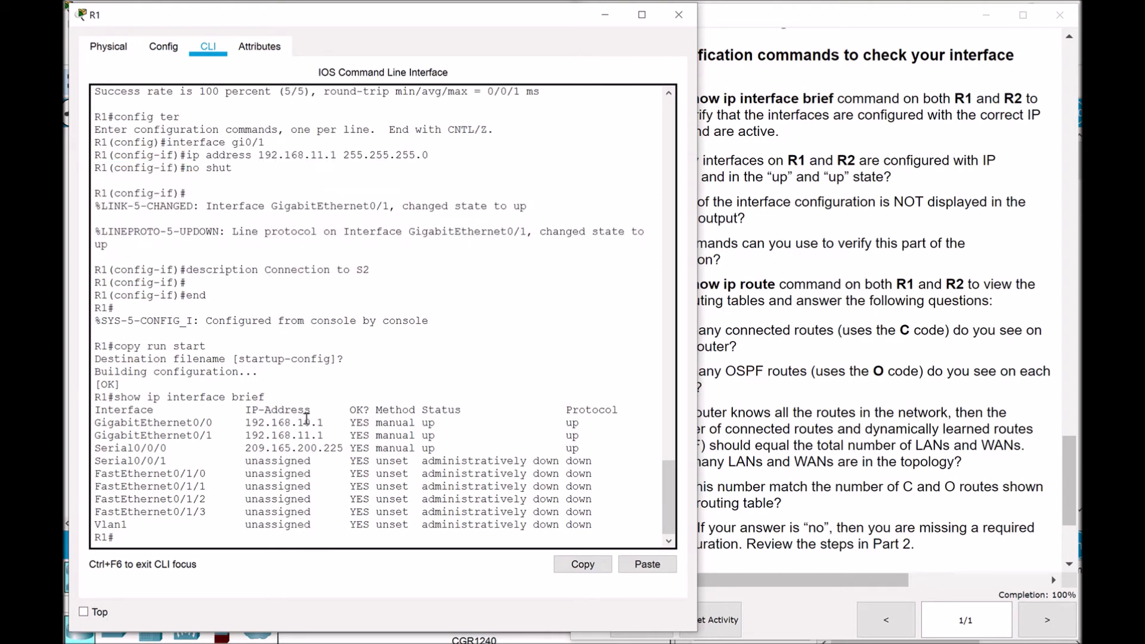
{"action": "left_click", "coordinate": [783, 269]}
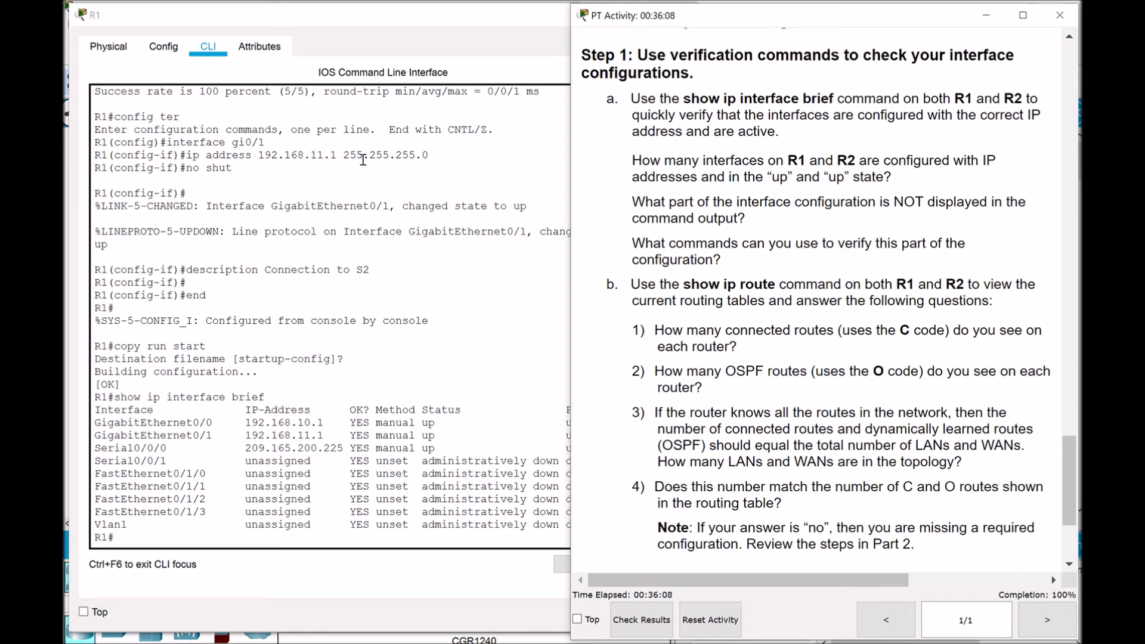
{"action": "left_click", "coordinate": [134, 540]}
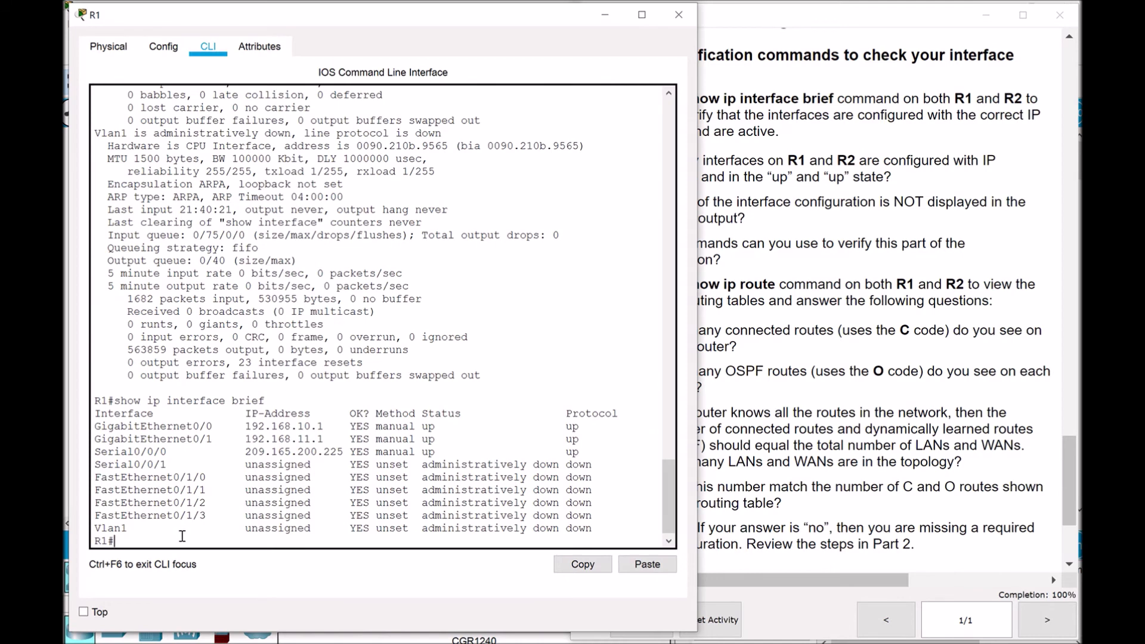
Page through R1's show run output, marking the GigabitEthernet0/0 and 0/1 description and address lines
{"action": "type", "text": "show run"}
{"action": "key", "text": "Return"}
{"action": "key", "text": "space"}
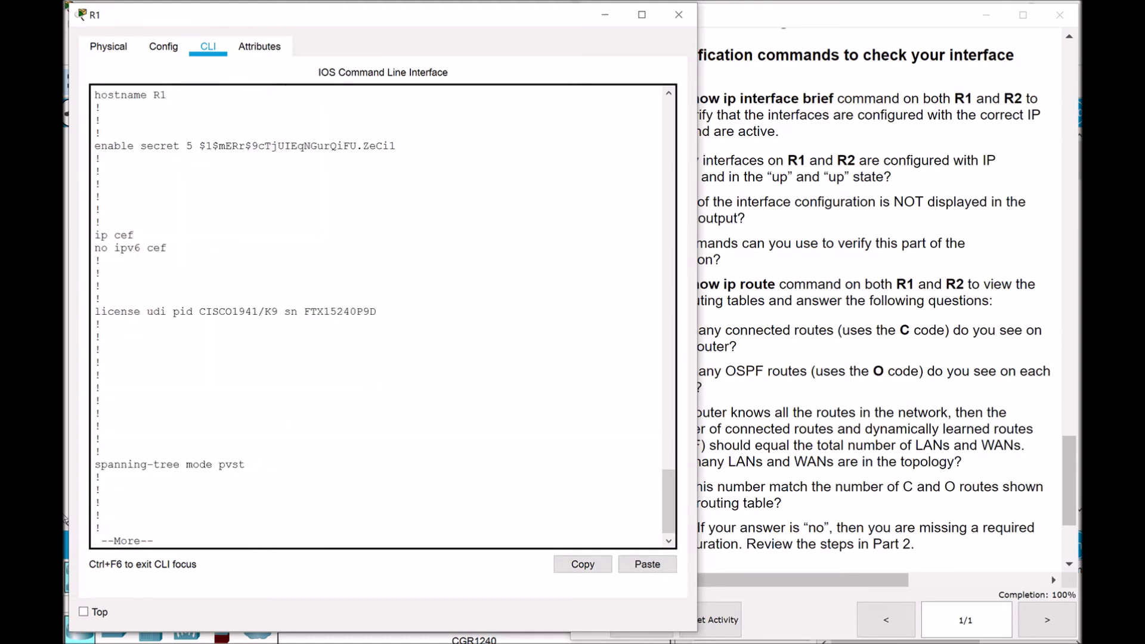
{"action": "key", "text": "space"}
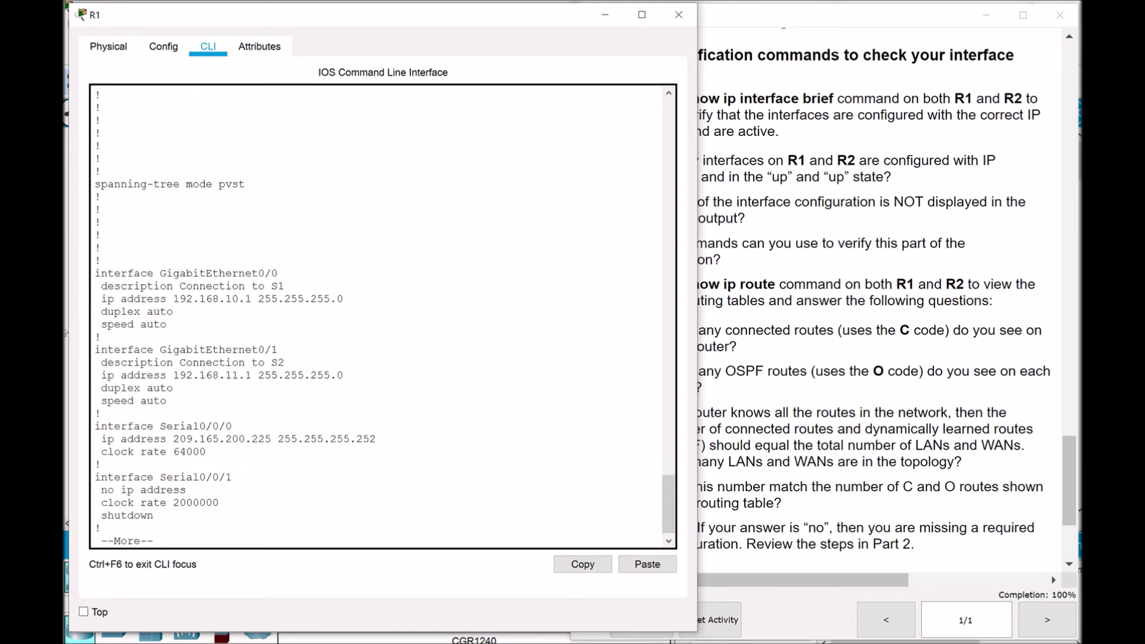
{"action": "left_click_drag", "start_coordinate": [100, 287], "coordinate": [352, 295]}
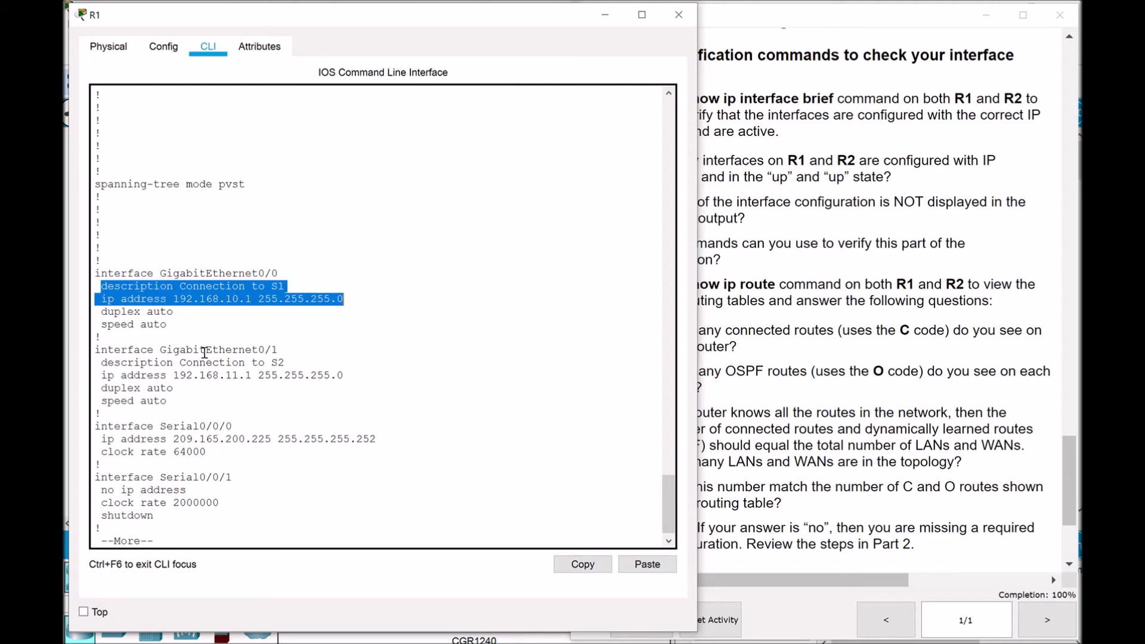
{"action": "left_click_drag", "start_coordinate": [100, 363], "coordinate": [350, 376]}
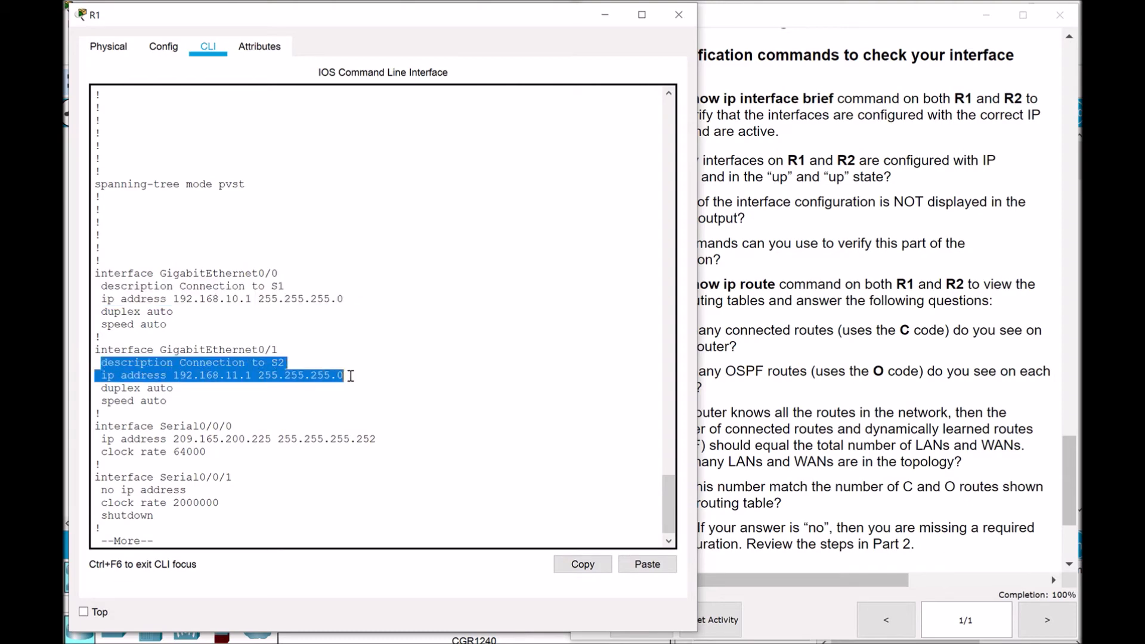
{"action": "left_click", "coordinate": [444, 408]}
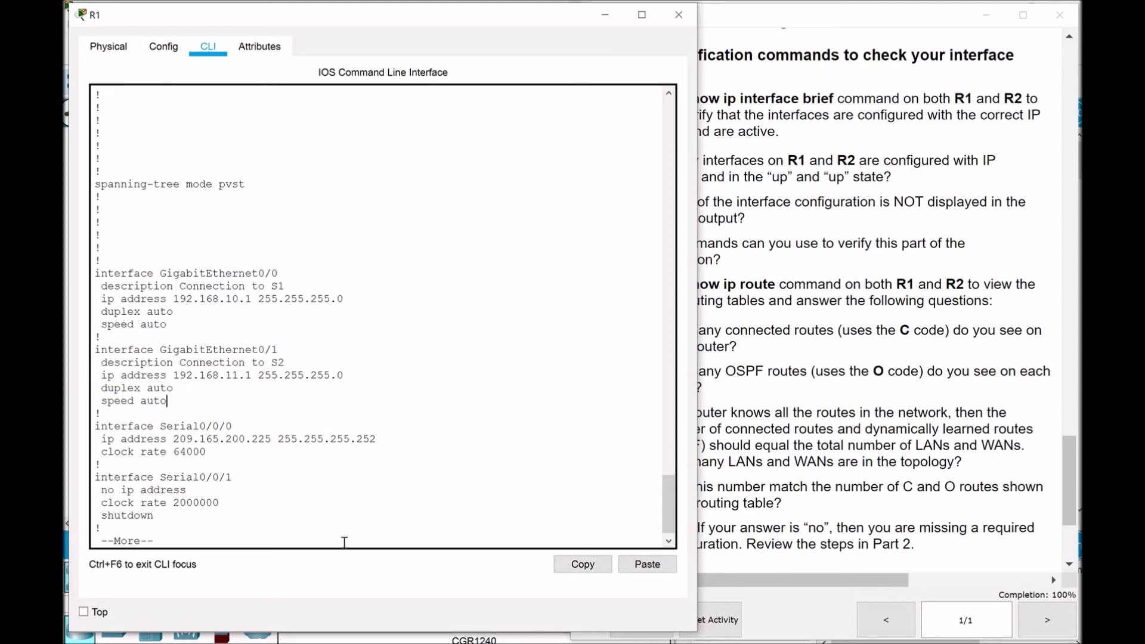
{"action": "key", "text": "space"}
{"action": "key", "text": "space"}
{"action": "key", "text": "space"}
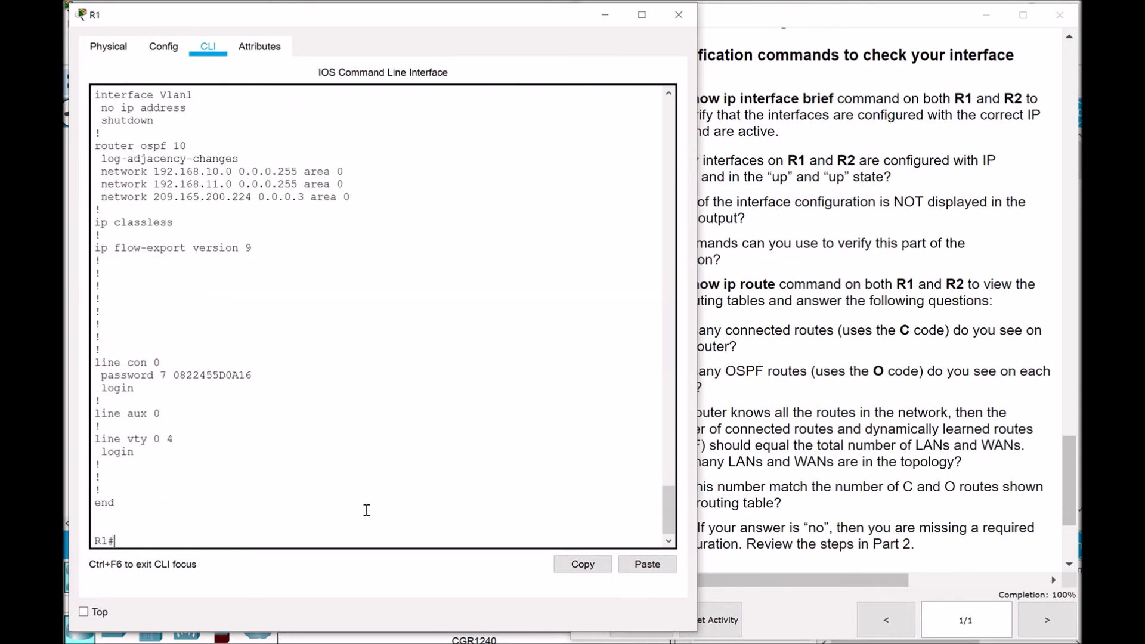
{"action": "left_click", "coordinate": [829, 329]}
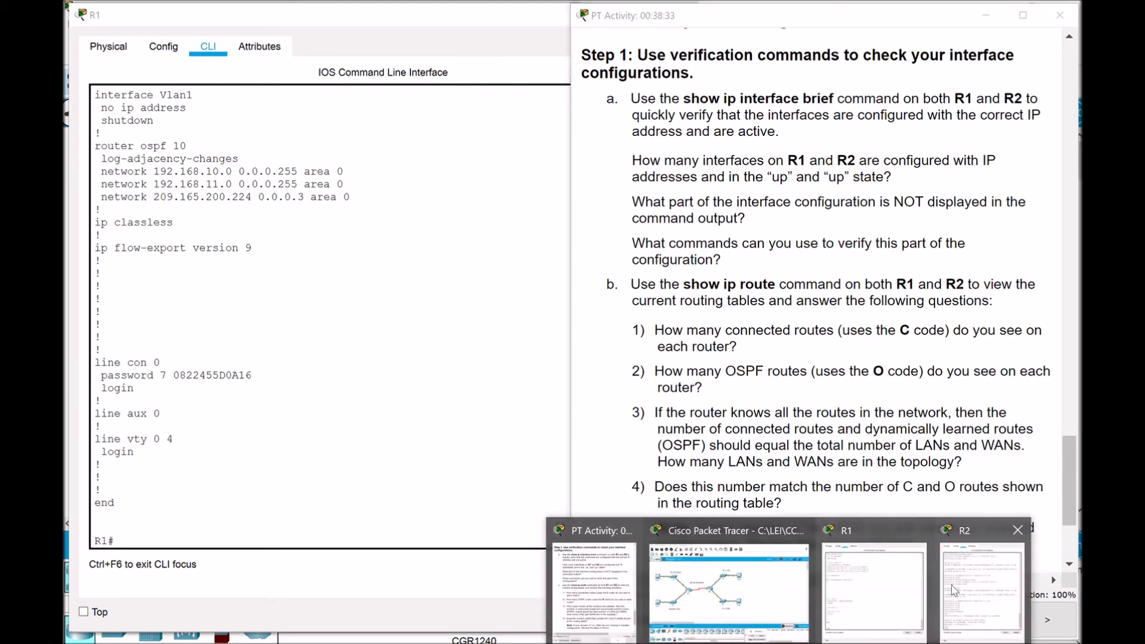
Run show ip interface brief on R2 and mark its up interfaces G0/0, G0/1 and S0/0/0
{"action": "left_click", "coordinate": [983, 572]}
{"action": "left_click_drag", "start_coordinate": [169, 539], "coordinate": [168, 535]}
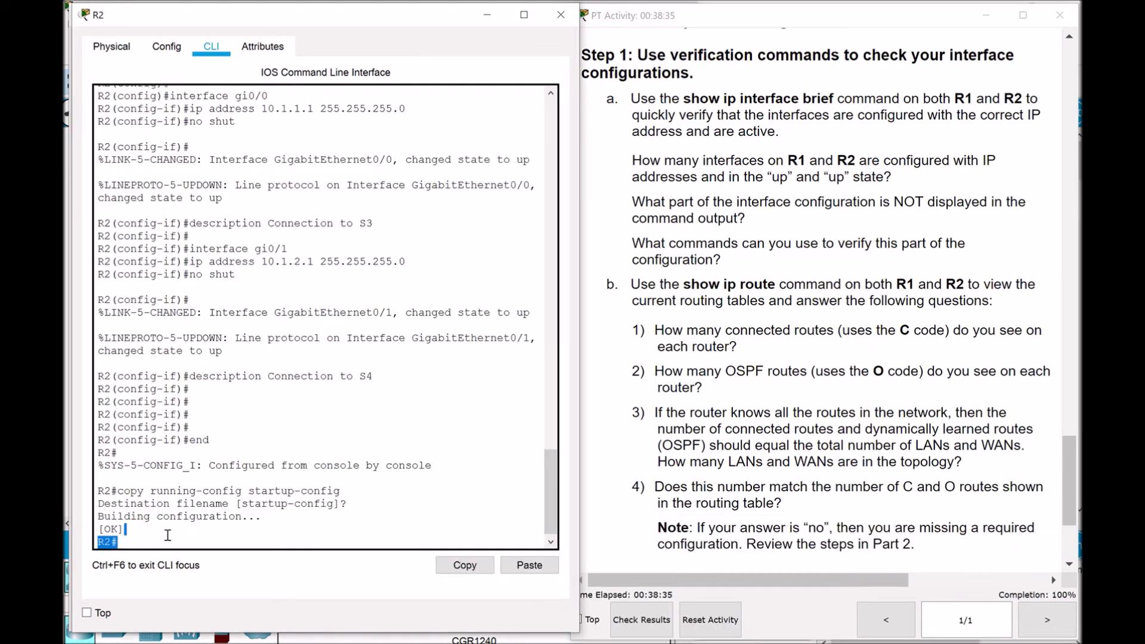
{"action": "left_click", "coordinate": [179, 541]}
{"action": "type", "text": "show ip interface bri"}
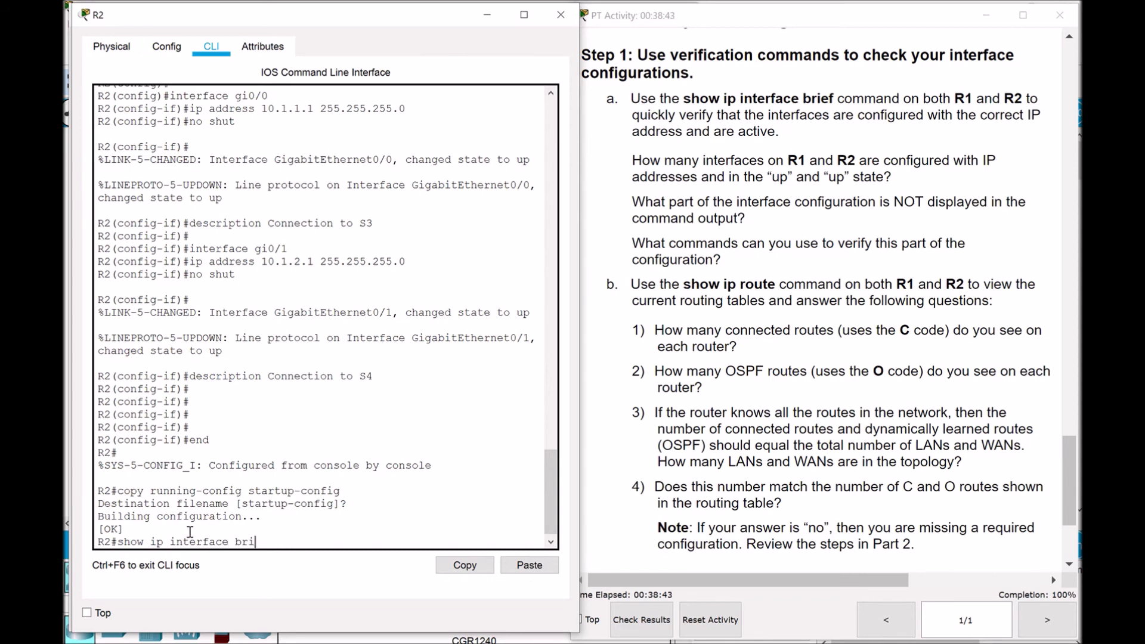
{"action": "type", "text": "ef"}
{"action": "key", "text": "Return"}
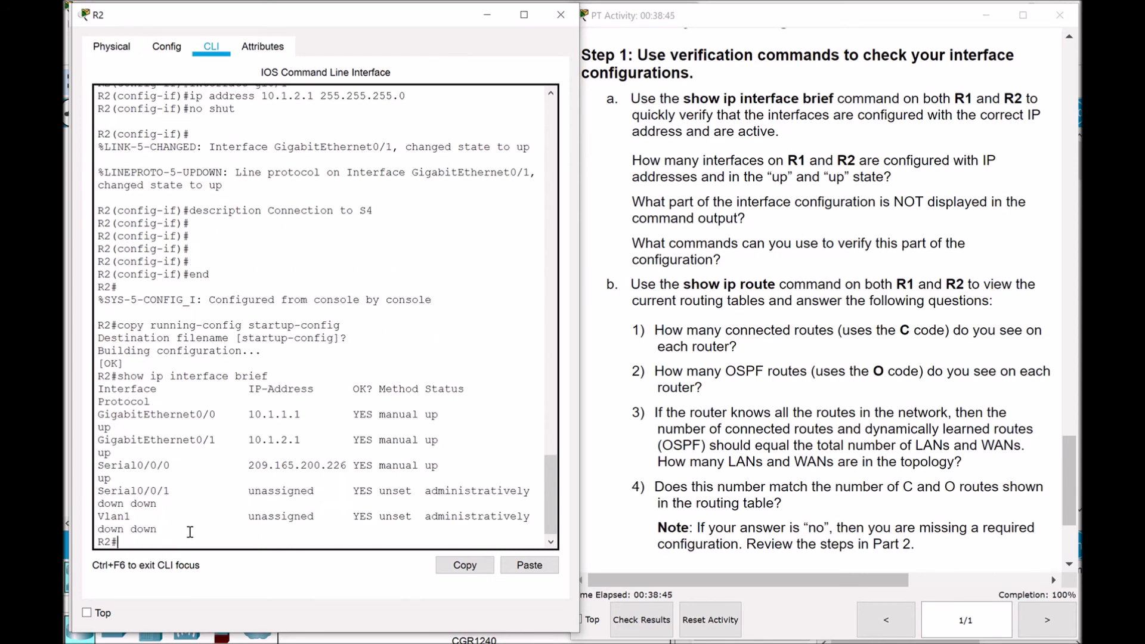
{"action": "left_click_drag", "start_coordinate": [579, 427], "coordinate": [645, 428]}
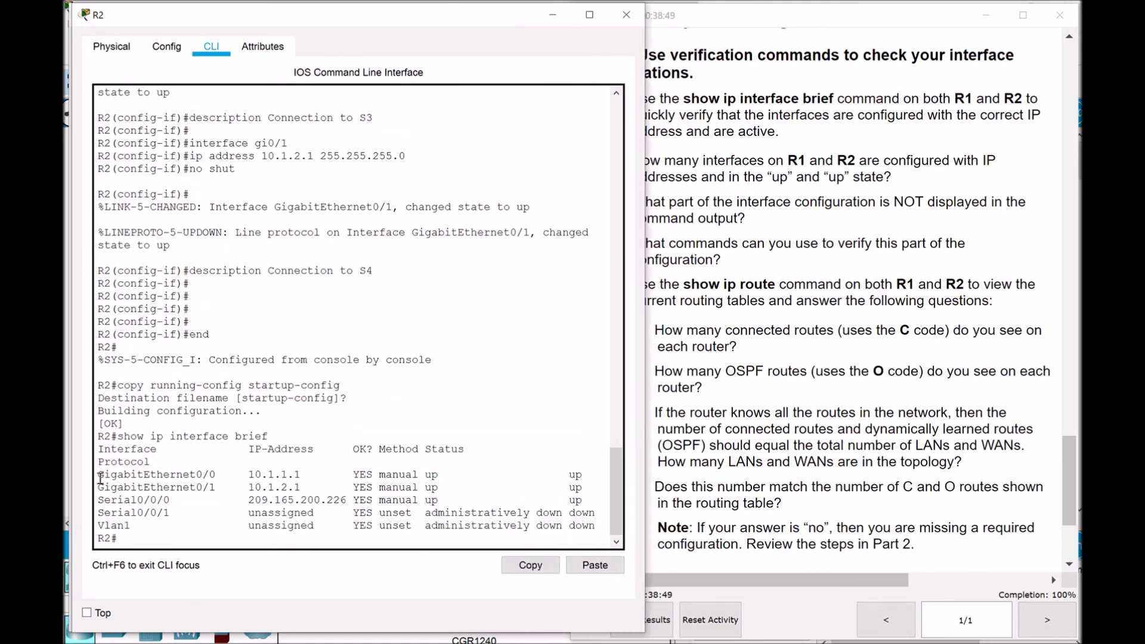
{"action": "left_click_drag", "start_coordinate": [98, 475], "coordinate": [588, 503]}
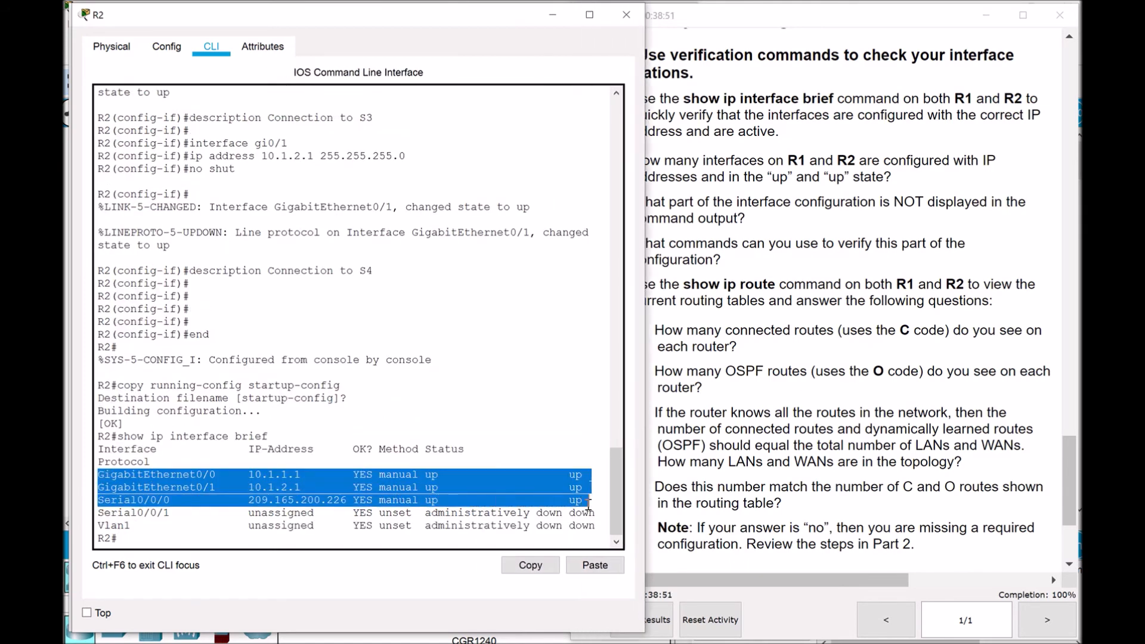
{"action": "left_click", "coordinate": [901, 186]}
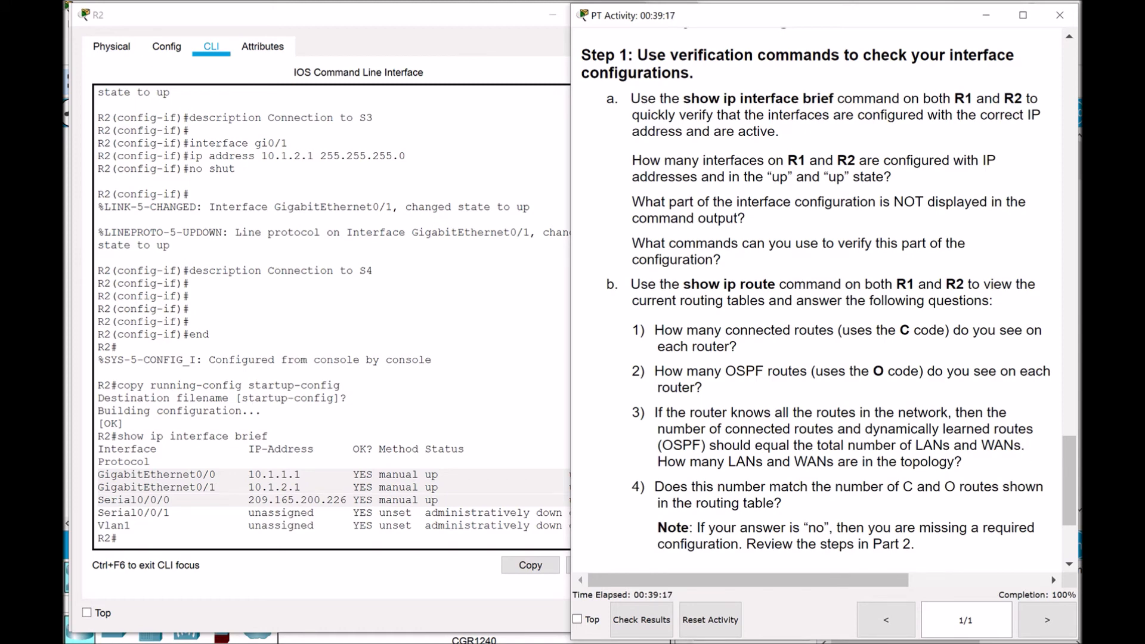
Display R1's routing table with show ip route
{"action": "scroll", "coordinate": [1070, 452], "scroll_direction": "down", "scroll_amount": 3}
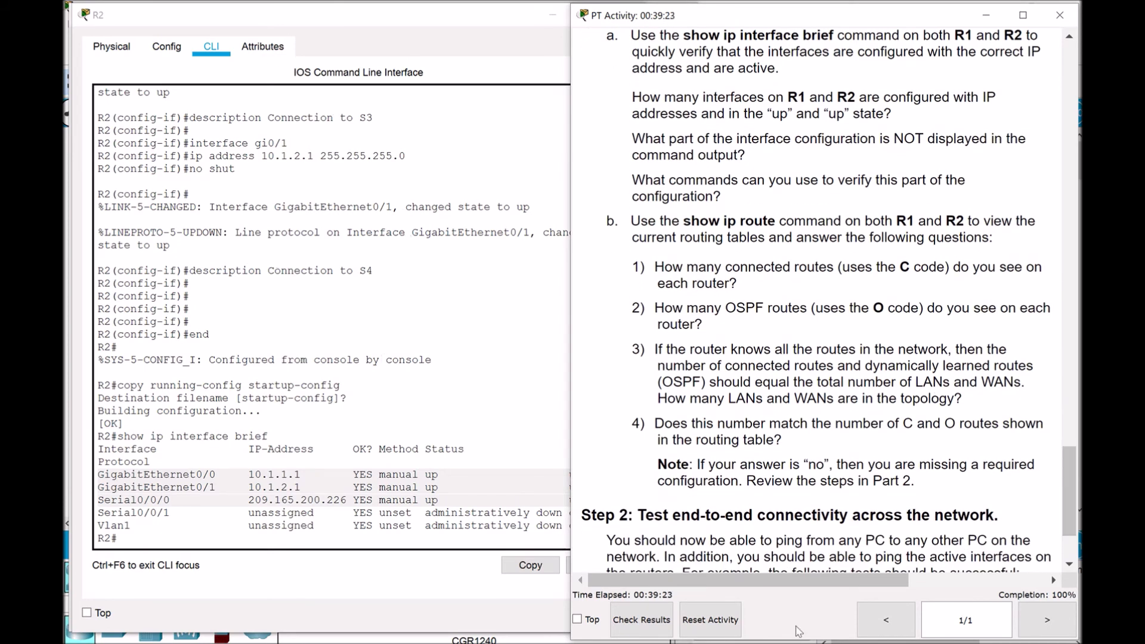
{"action": "mouse_move", "coordinate": [800, 631]}
{"action": "left_click", "coordinate": [873, 604]}
{"action": "left_click", "coordinate": [163, 540]}
{"action": "type", "text": "sh"}
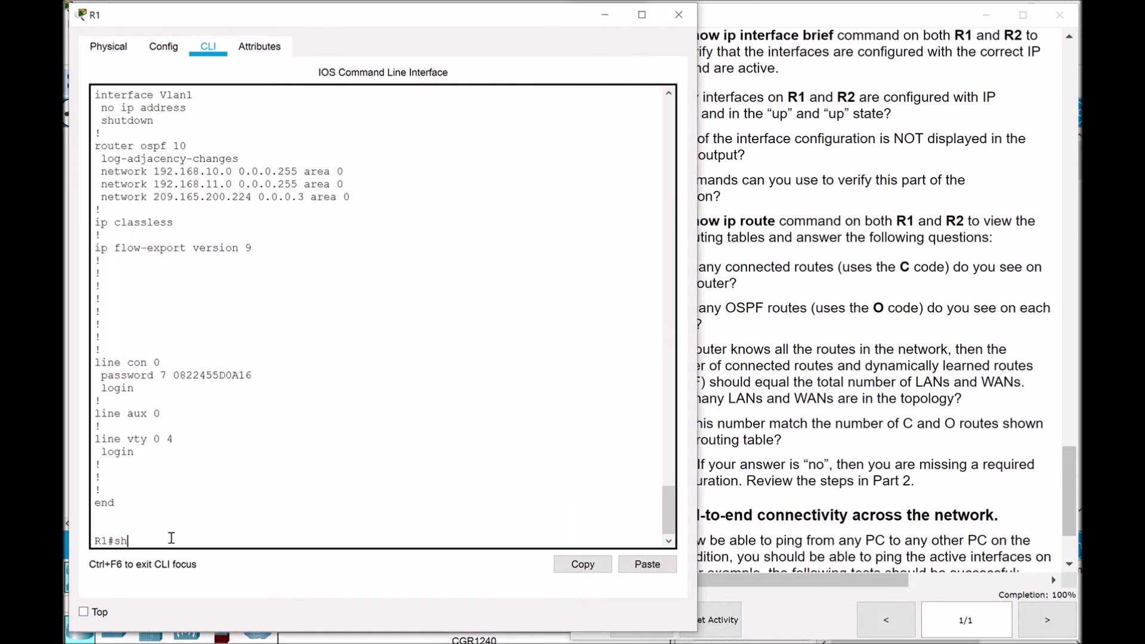
{"action": "type", "text": "ow ip route"}
{"action": "key", "text": "Return"}
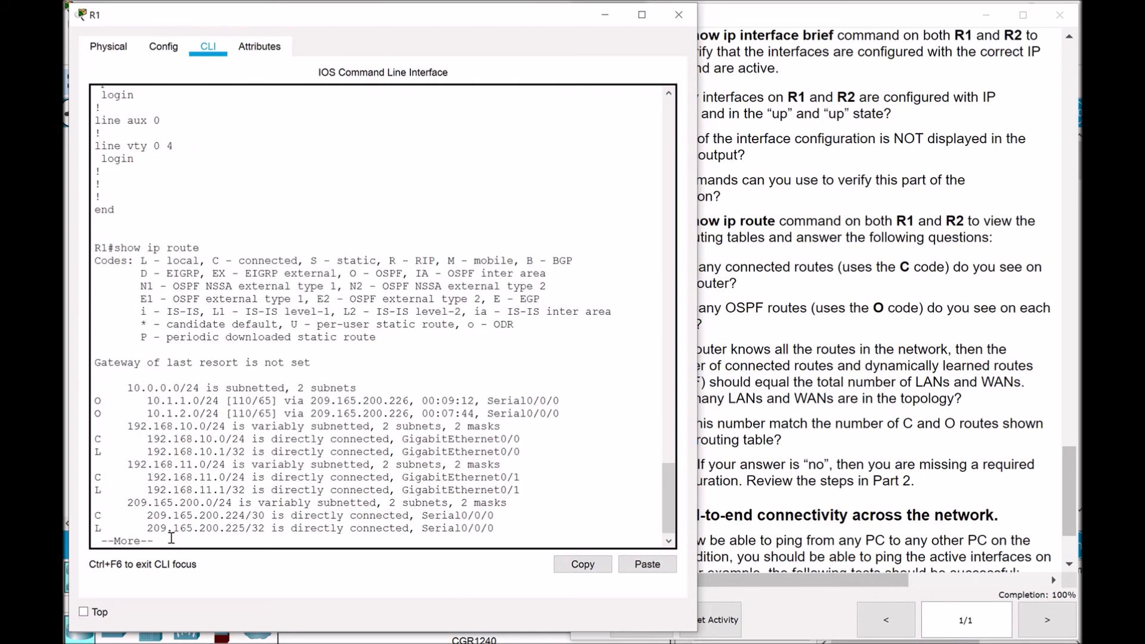
{"action": "key", "text": "space"}
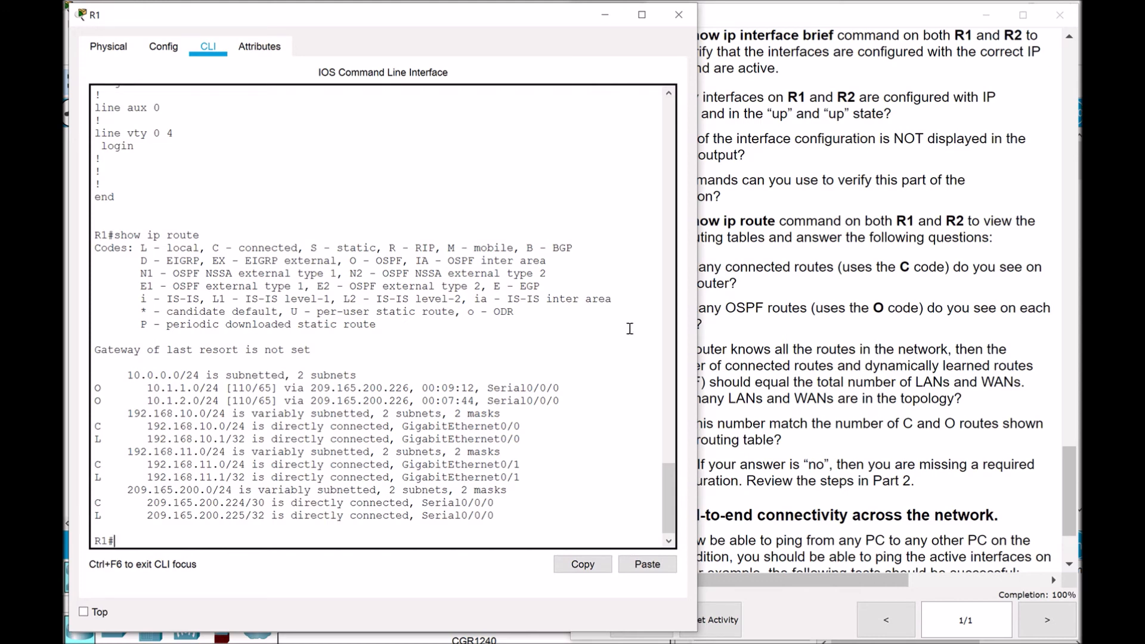
{"action": "left_click", "coordinate": [856, 344]}
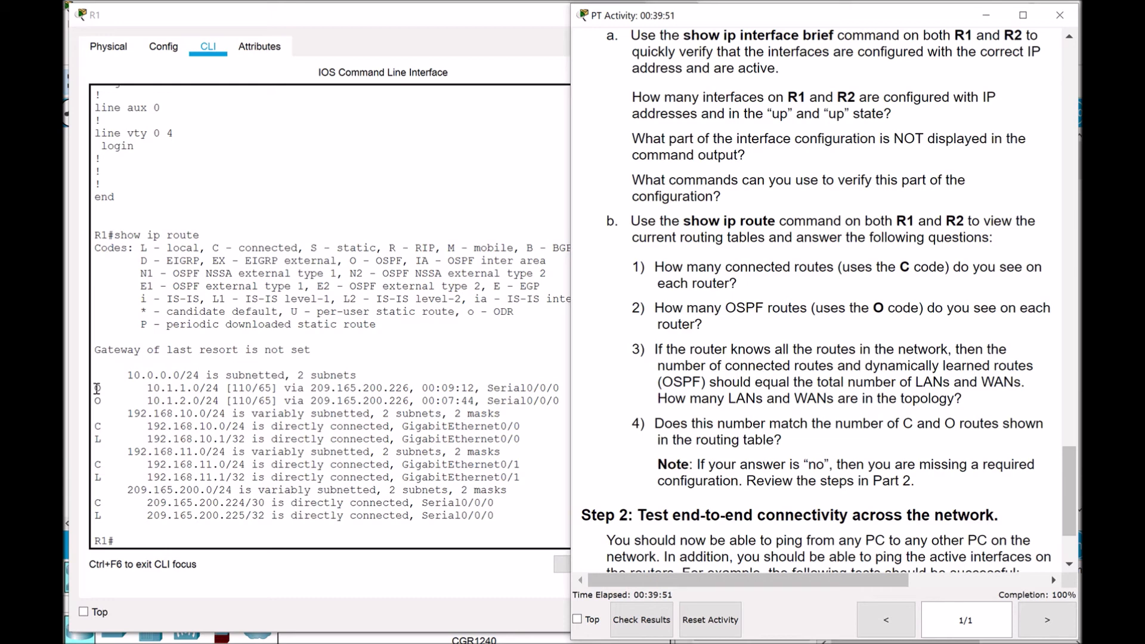
Mark R1's connected routes 192.168.10.0/24, 192.168.11.0/24, 209.165.200.224/30 and its OSPF route to 10.1.2.0/24
{"action": "left_click_drag", "start_coordinate": [95, 426], "coordinate": [304, 427]}
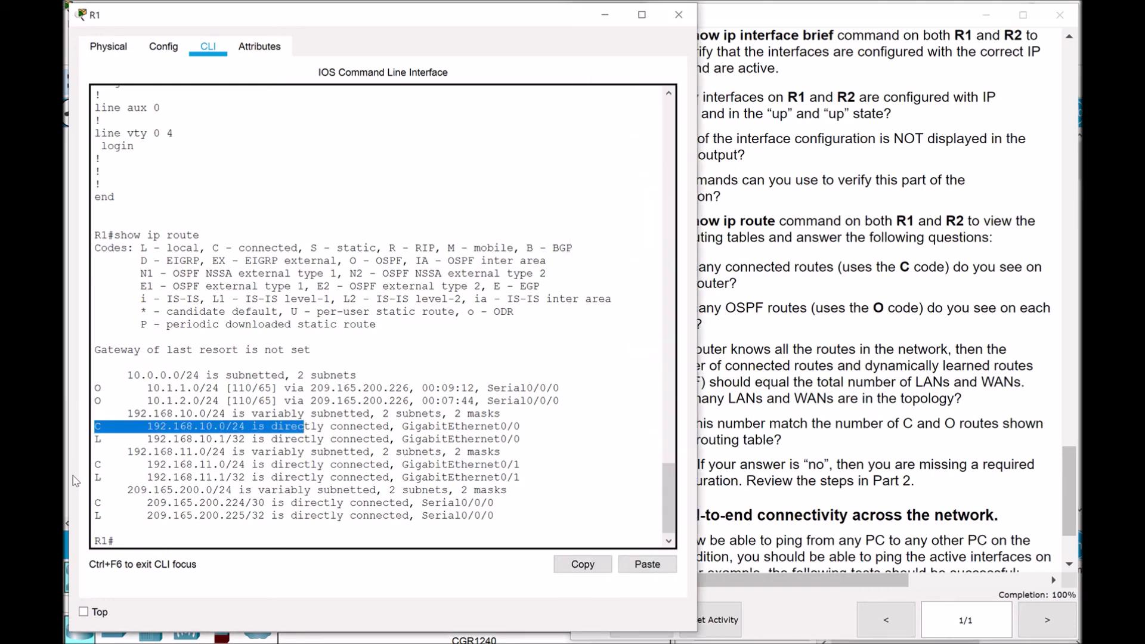
{"action": "left_click_drag", "start_coordinate": [95, 464], "coordinate": [324, 465]}
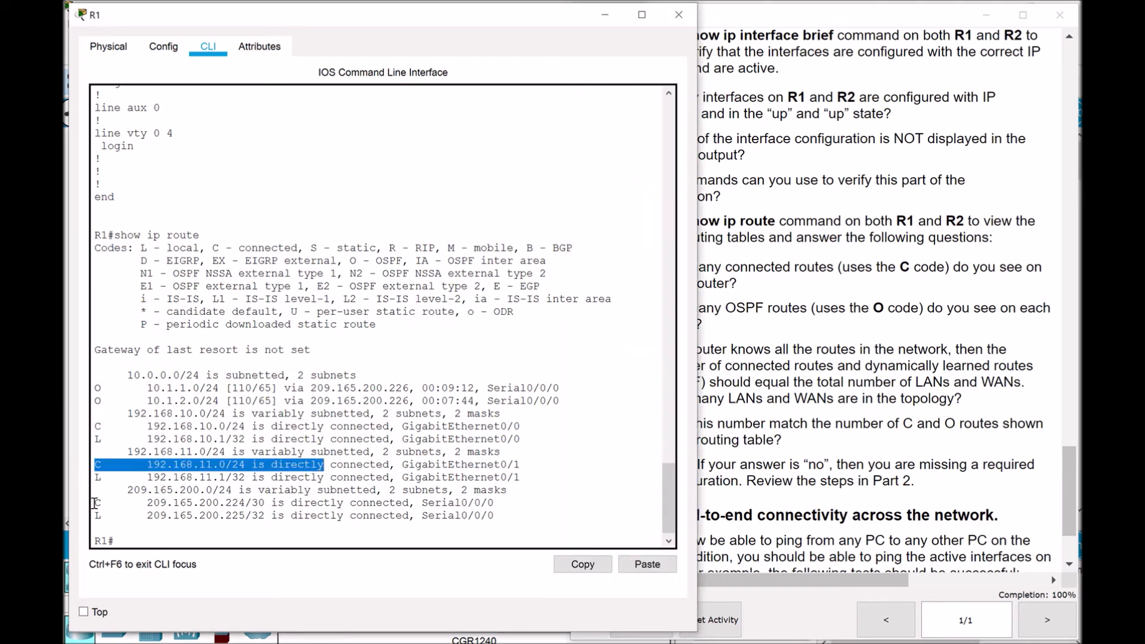
{"action": "left_click_drag", "start_coordinate": [95, 503], "coordinate": [362, 503]}
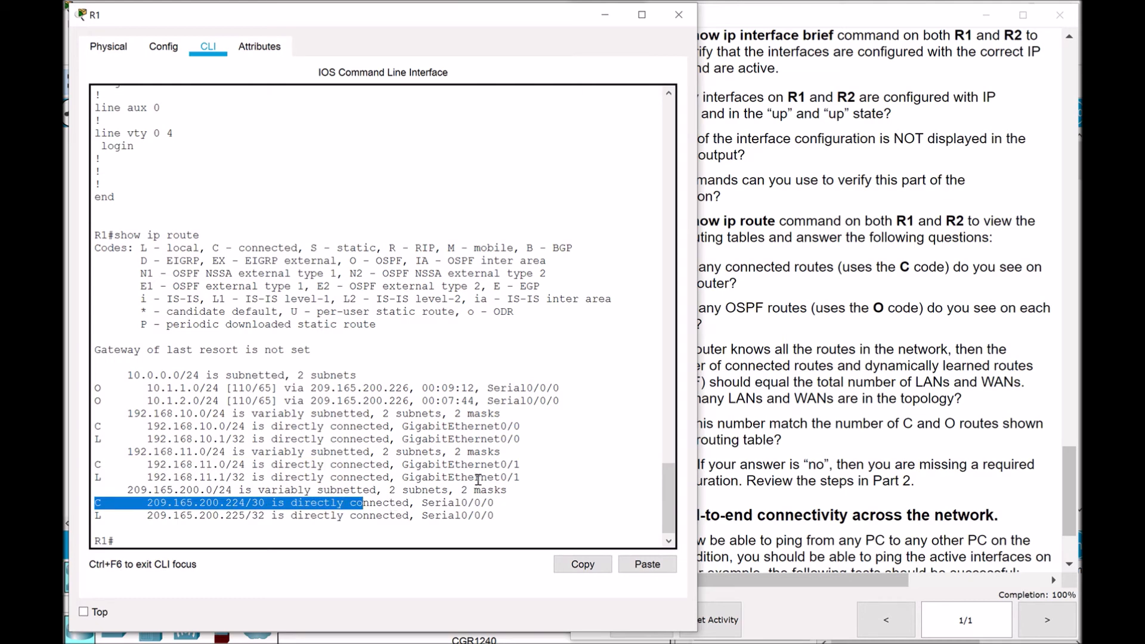
{"action": "left_click", "coordinate": [874, 285]}
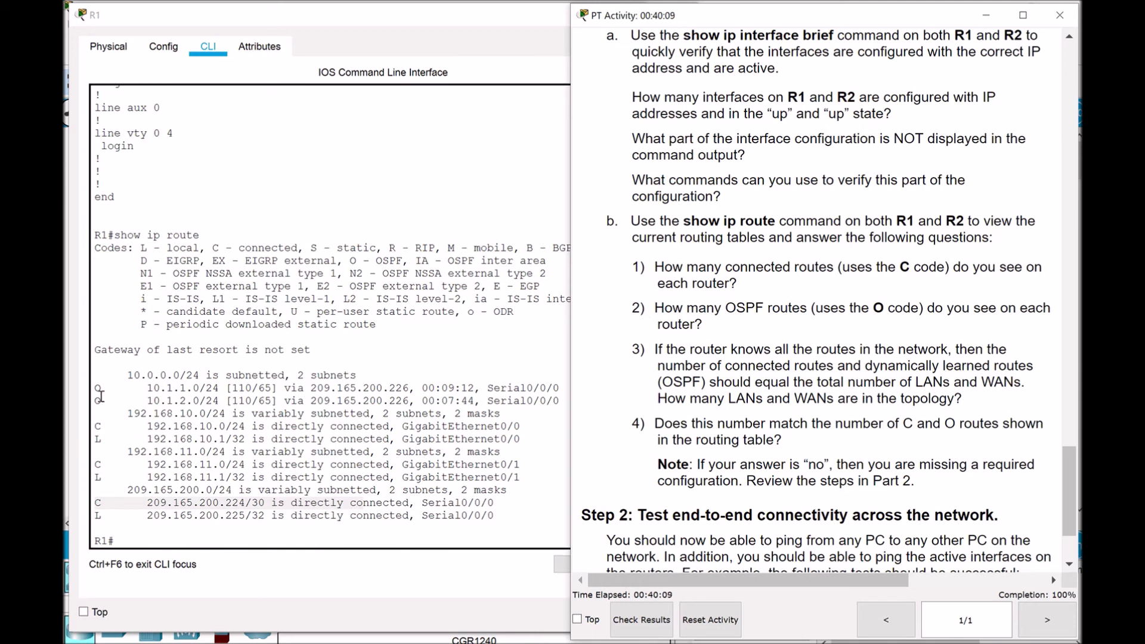
{"action": "left_click_drag", "start_coordinate": [93, 387], "coordinate": [238, 388]}
{"action": "left_click_drag", "start_coordinate": [95, 401], "coordinate": [277, 400]}
{"action": "left_click", "coordinate": [814, 340]}
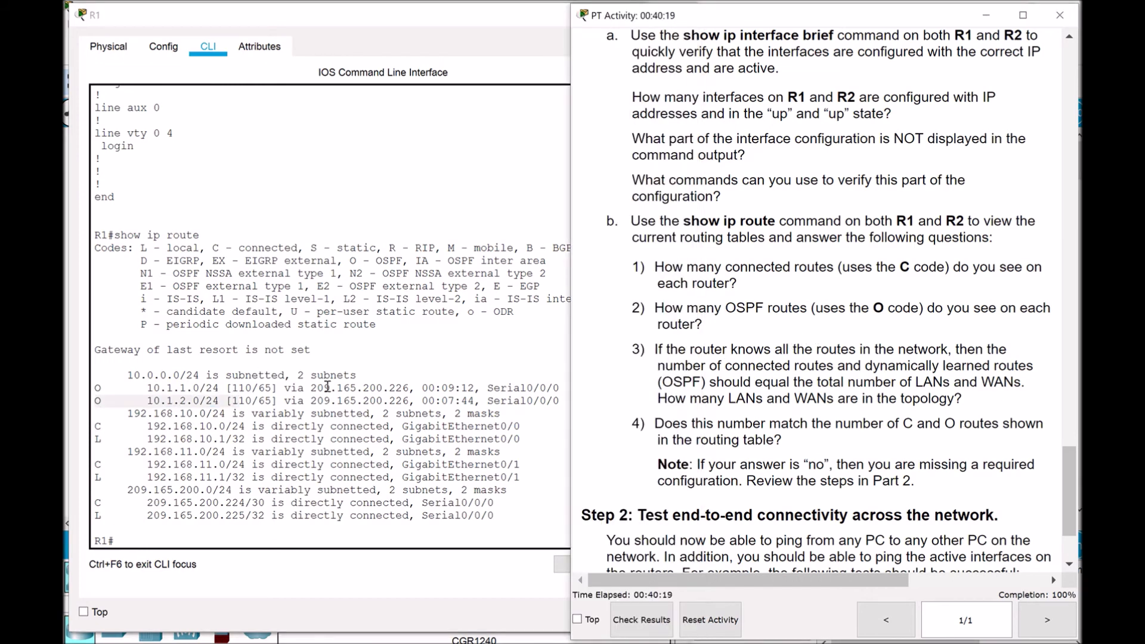
Show R2's routing table, marking connected 10.1.1.0/24, 10.1.2.0/24, 209.165.200.224/30 and OSPF routes to 192.168.10.0 and 192.168.11.0
{"action": "left_click", "coordinate": [503, 337]}
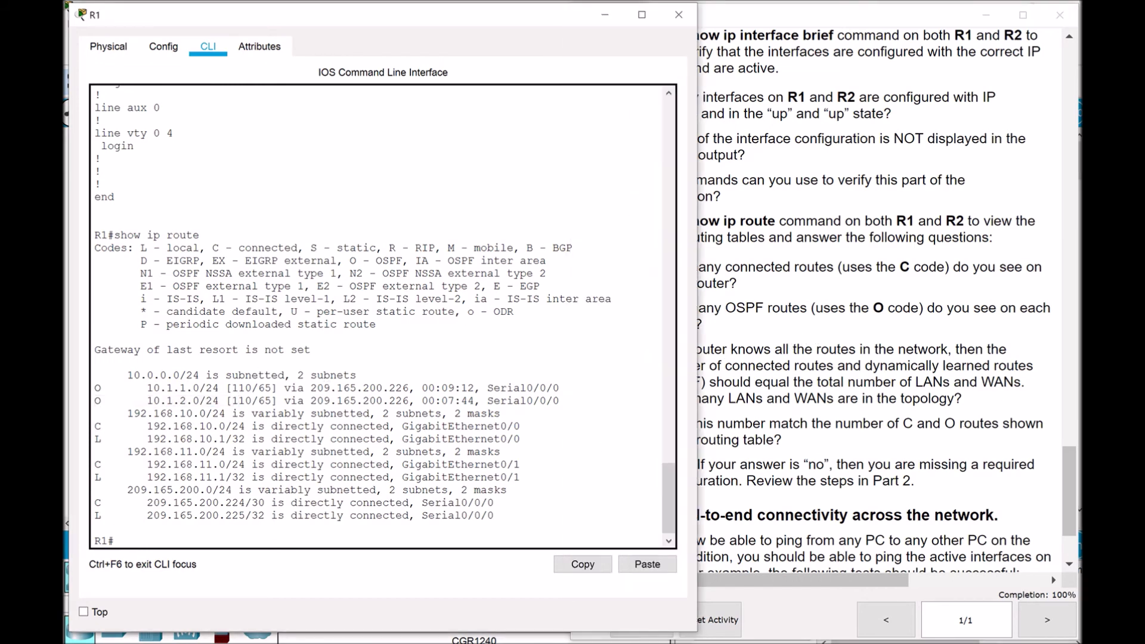
{"action": "left_click", "coordinate": [791, 643]}
{"action": "left_click", "coordinate": [963, 590]}
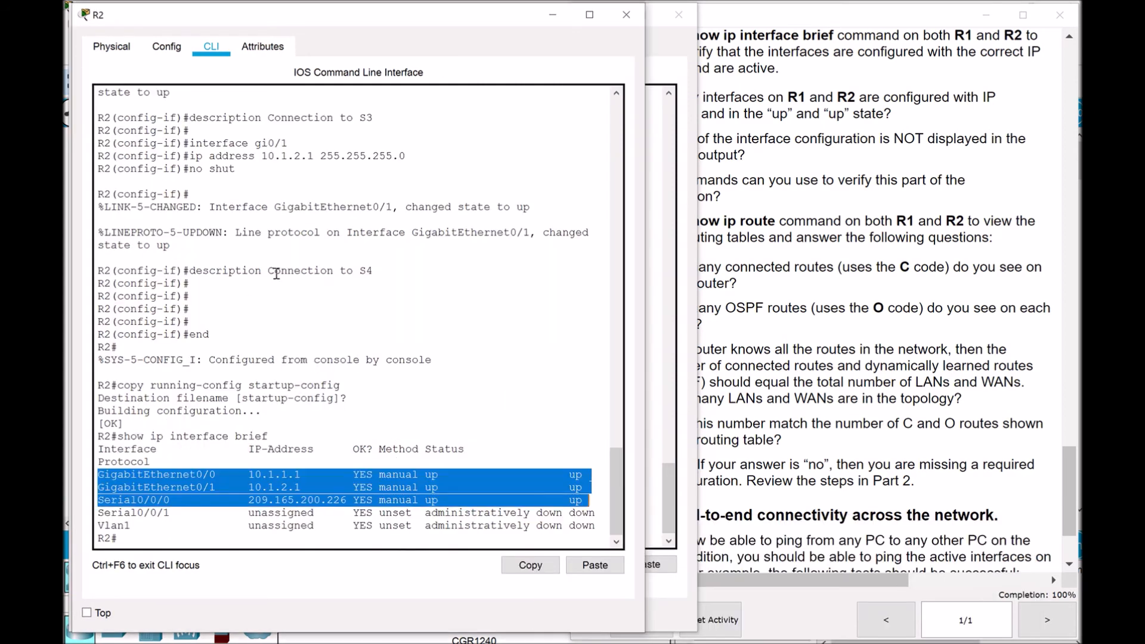
{"action": "left_click", "coordinate": [190, 538]}
{"action": "type", "text": "show ip ro"}
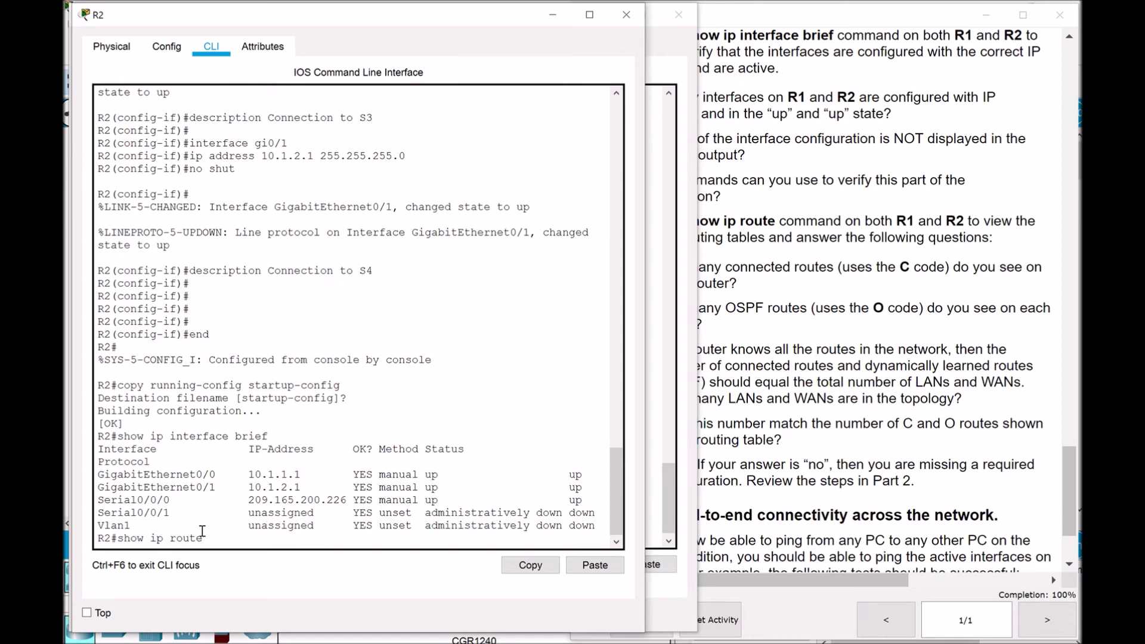
{"action": "type", "text": "ute"}
{"action": "key", "text": "Return"}
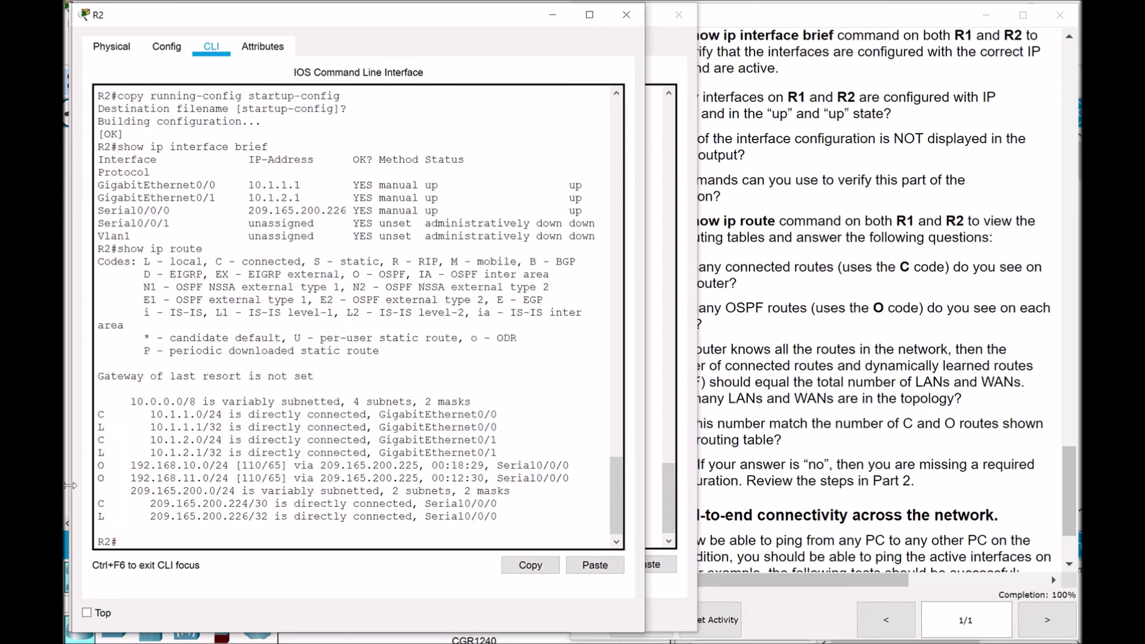
{"action": "left_click_drag", "start_coordinate": [96, 411], "coordinate": [275, 414]}
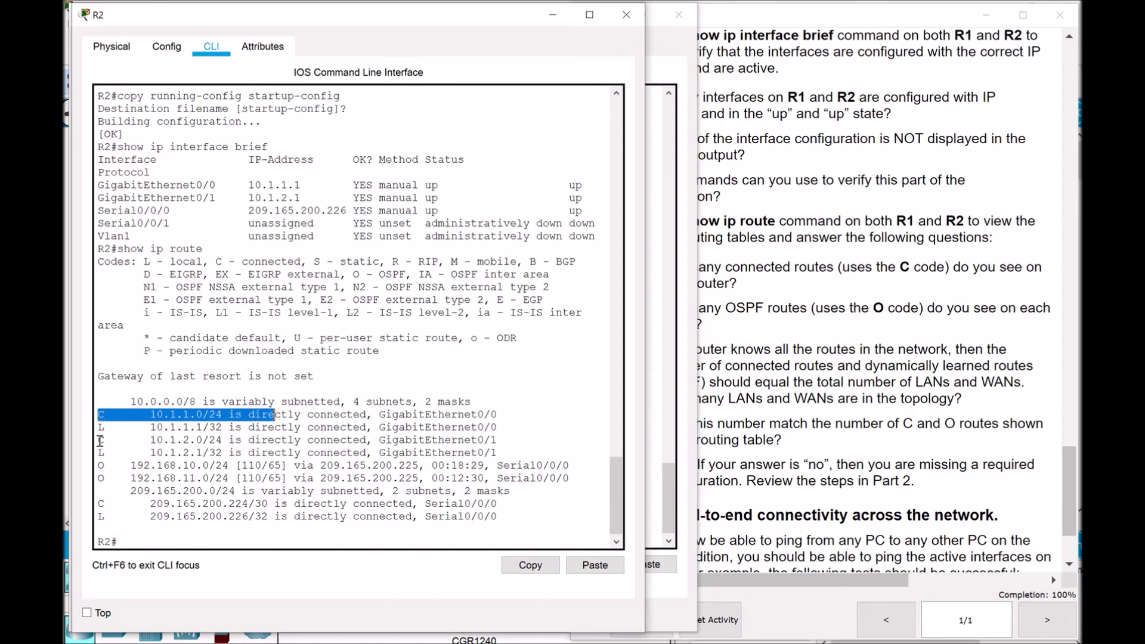
{"action": "left_click_drag", "start_coordinate": [97, 440], "coordinate": [231, 442]}
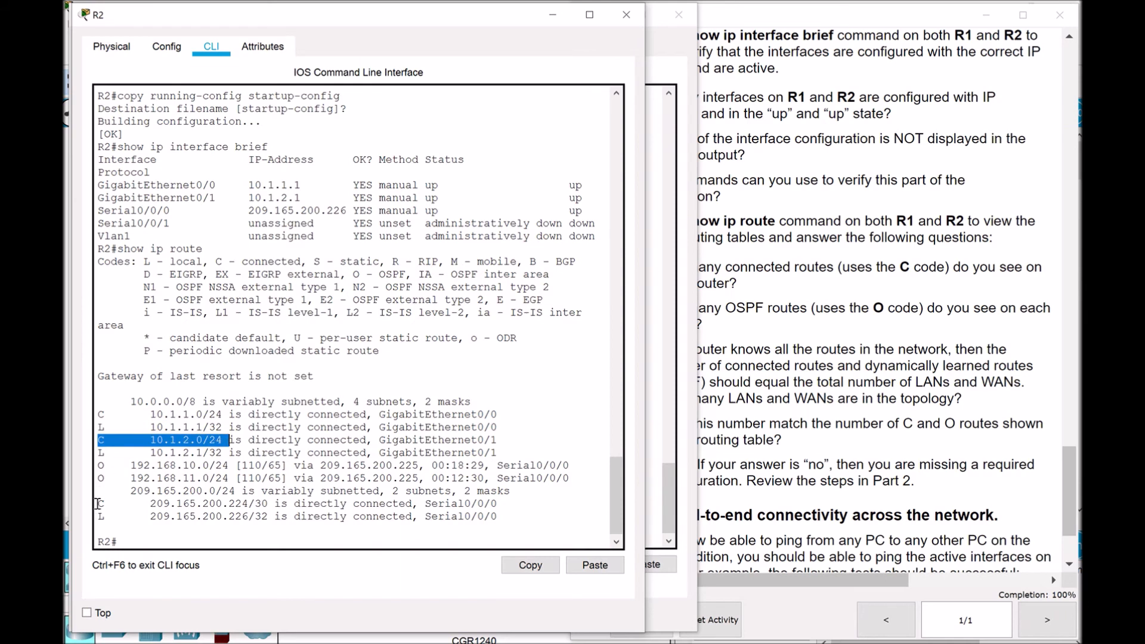
{"action": "left_click_drag", "start_coordinate": [98, 504], "coordinate": [261, 503]}
{"action": "left_click_drag", "start_coordinate": [98, 465], "coordinate": [204, 465]}
{"action": "left_click_drag", "start_coordinate": [101, 477], "coordinate": [204, 478]}
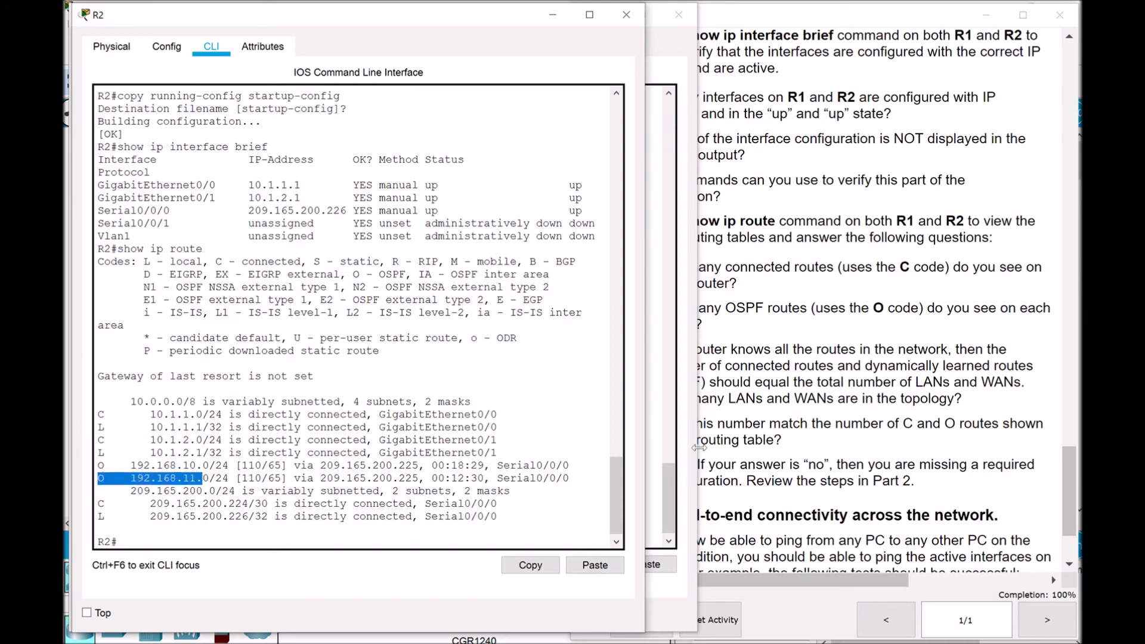
{"action": "left_click", "coordinate": [769, 342]}
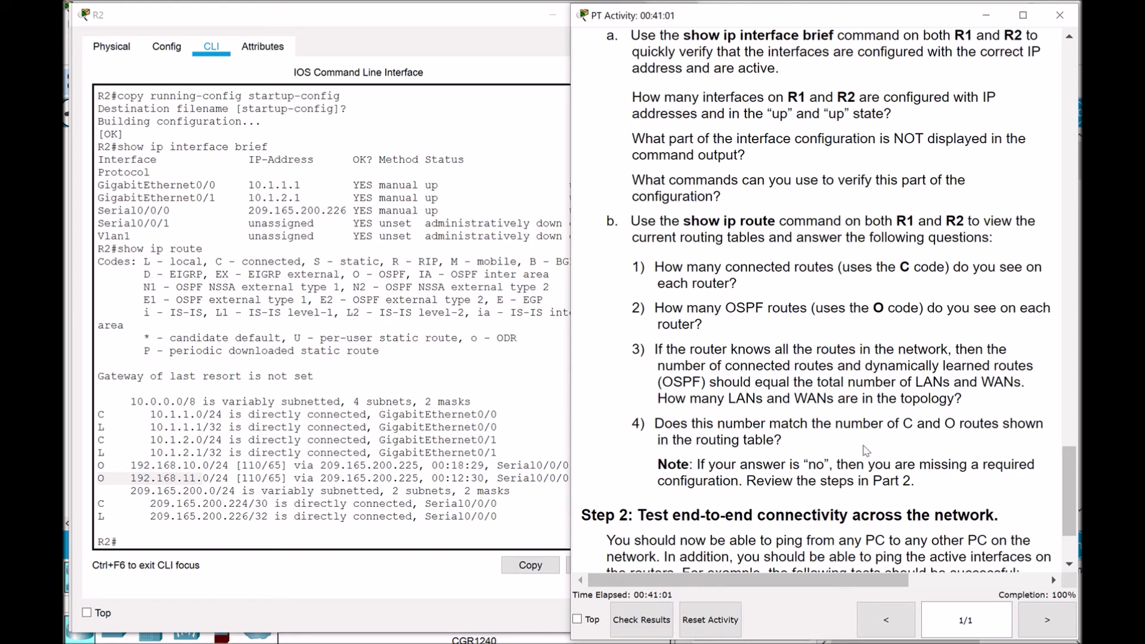
Place a note reading 'one WAN' just below the R1–R2 serial link
{"action": "left_click", "coordinate": [420, 21]}
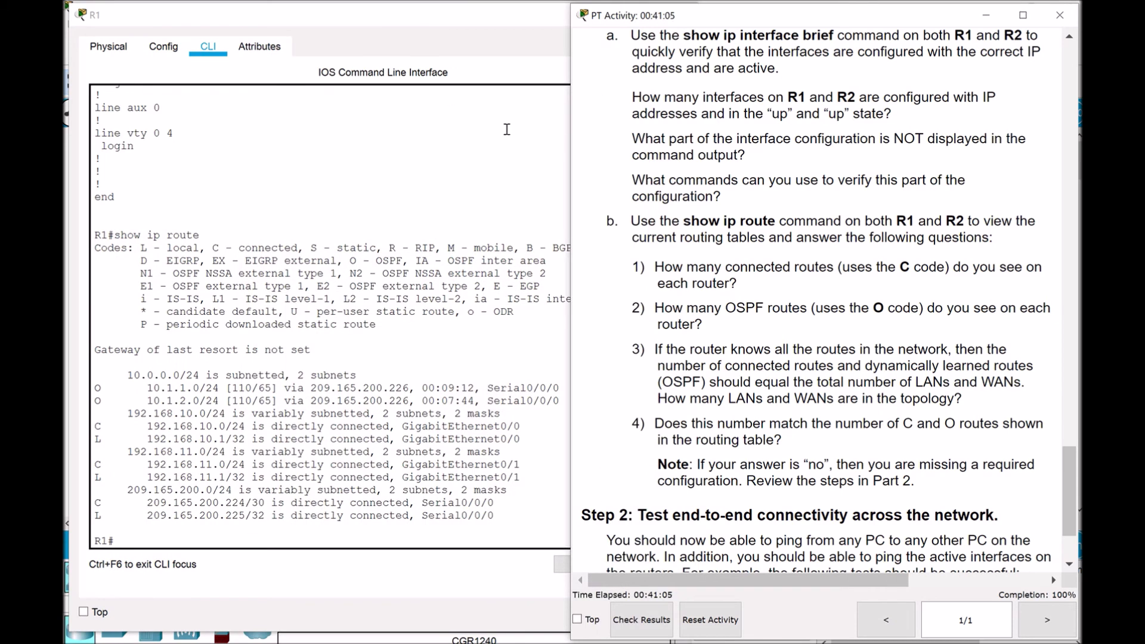
{"action": "left_click", "coordinate": [605, 14]}
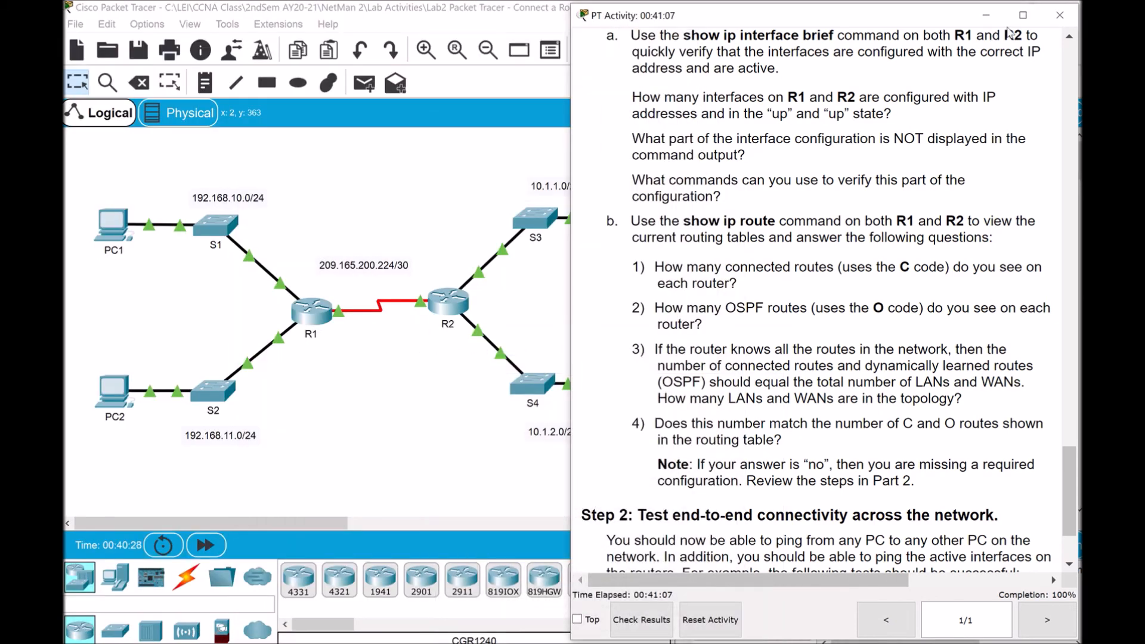
{"action": "left_click", "coordinate": [994, 22]}
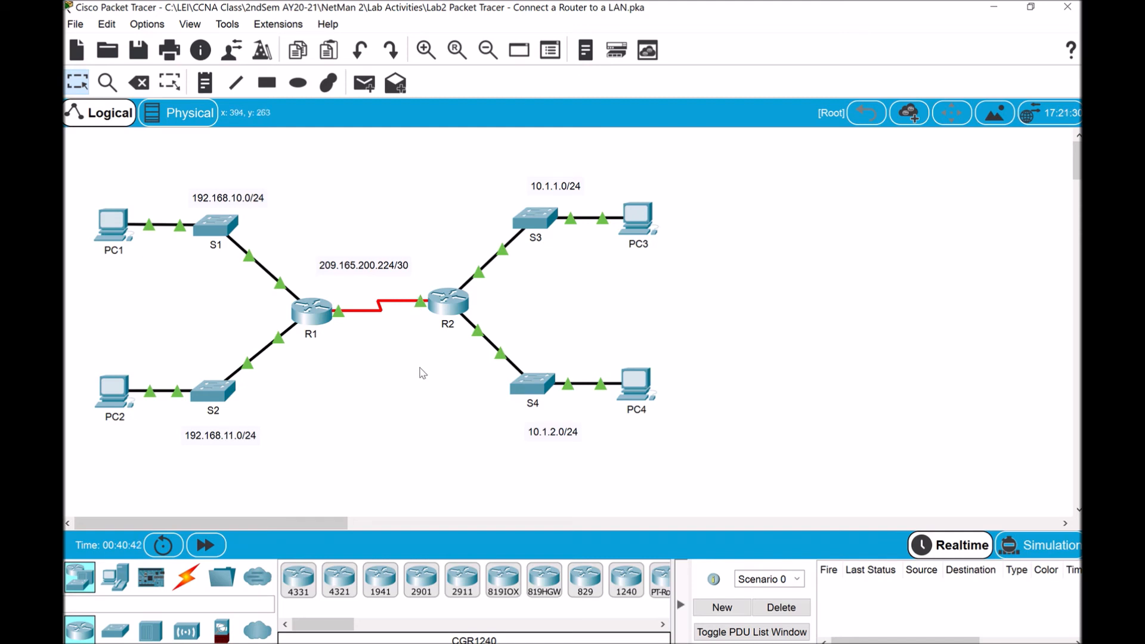
{"action": "left_click", "coordinate": [204, 83]}
{"action": "left_click", "coordinate": [385, 400]}
{"action": "type", "text": "on"}
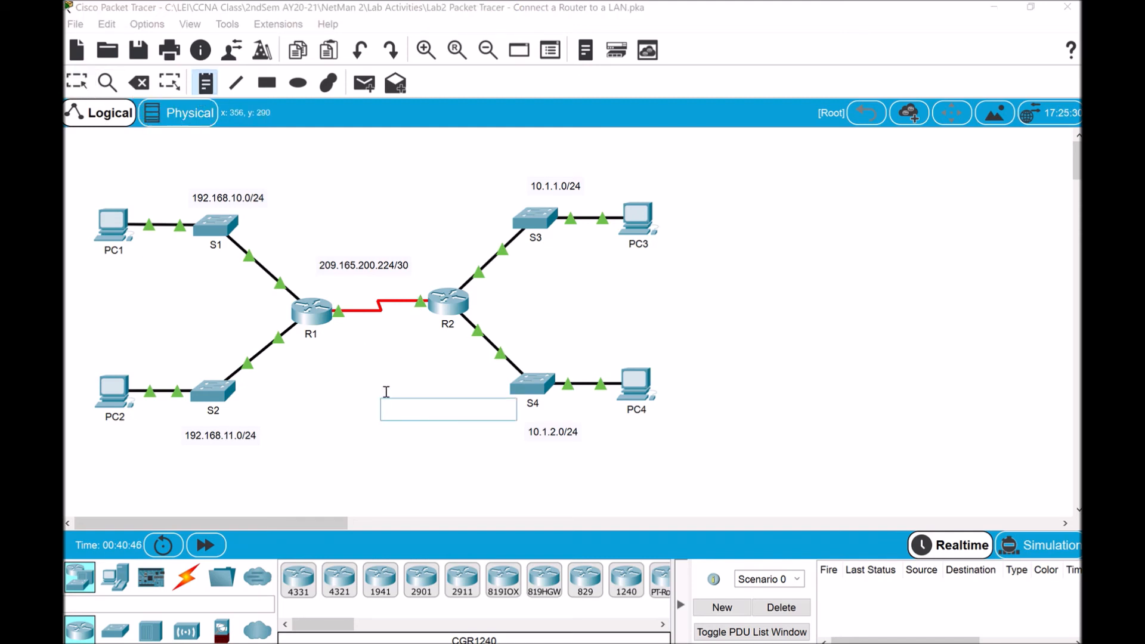
{"action": "type", "text": "e WAN"}
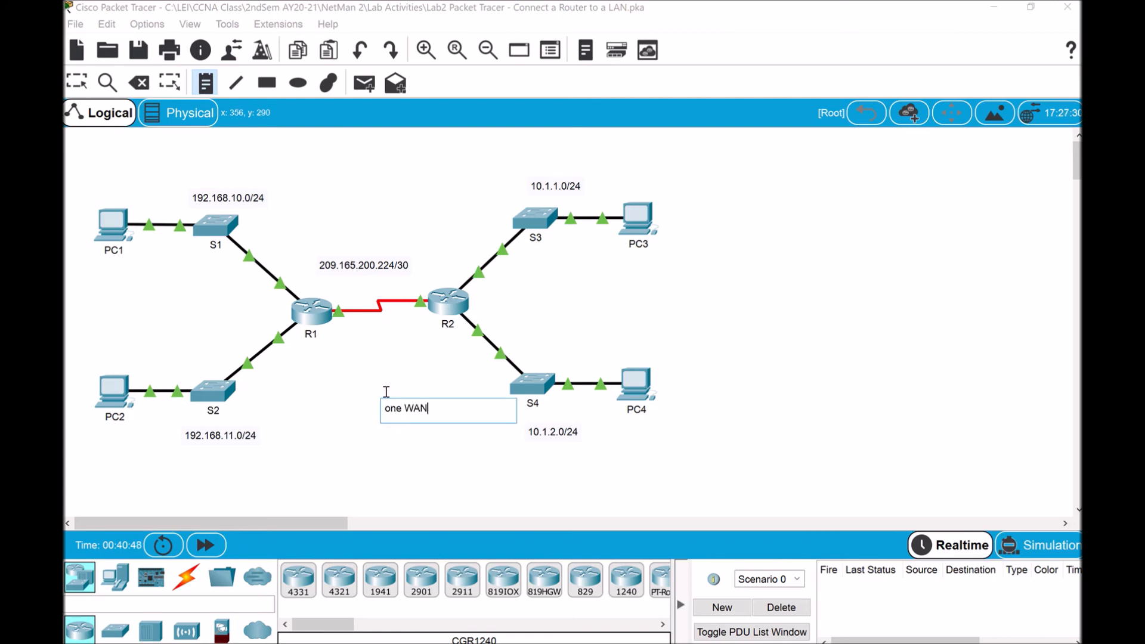
{"action": "left_click", "coordinate": [448, 451]}
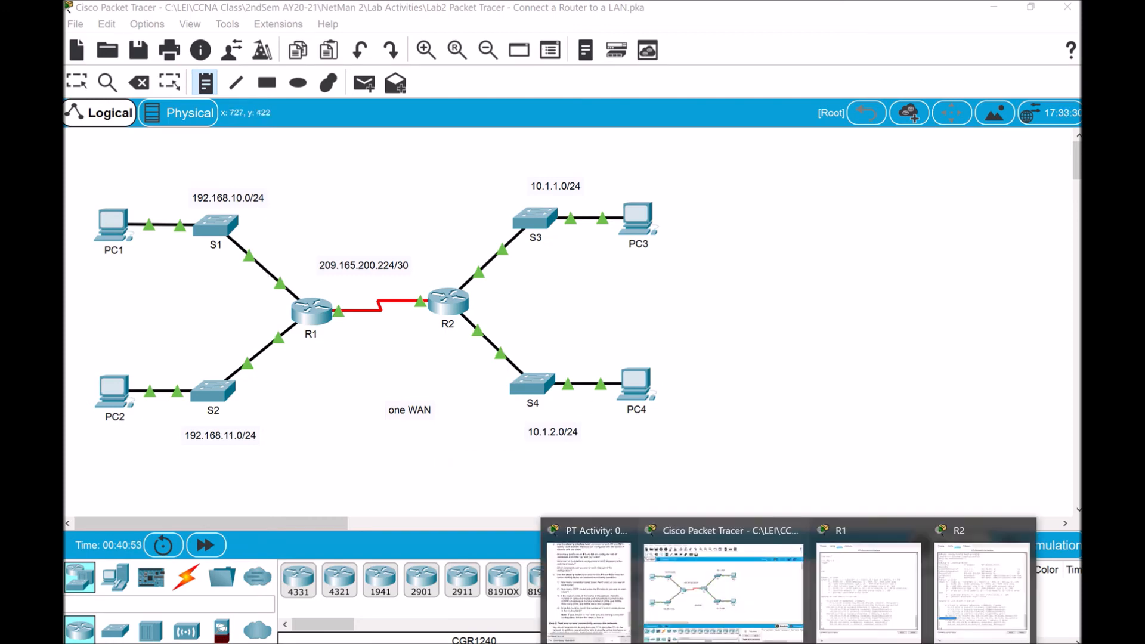
{"action": "left_click", "coordinate": [610, 584]}
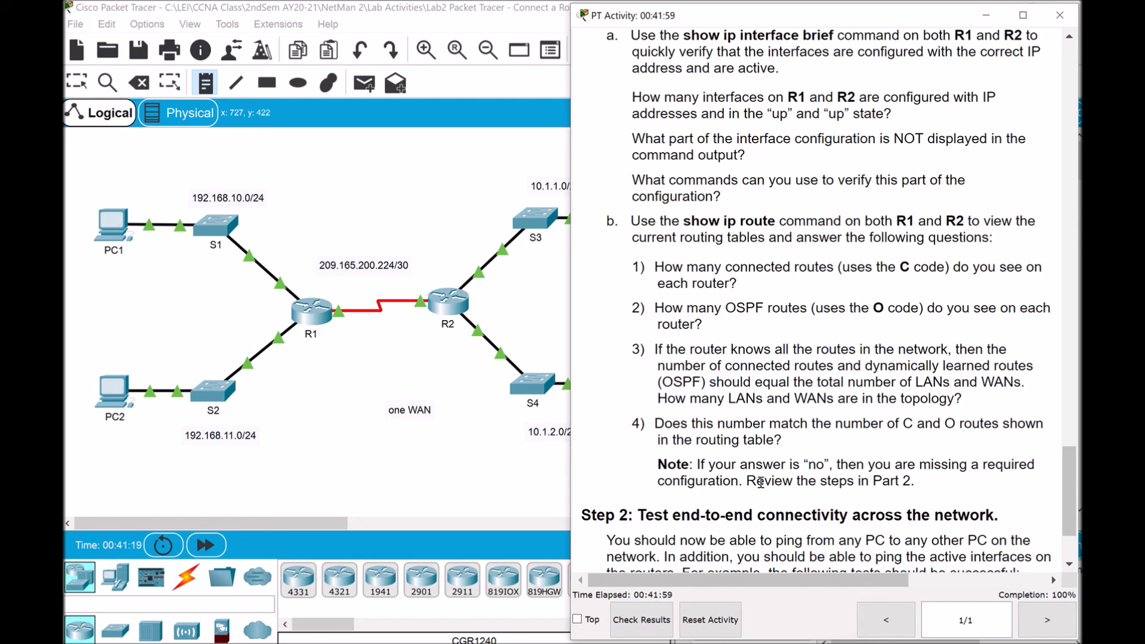
Read Step 2's end-to-end ping tests in the instructions, then bring the topology back into view
{"action": "scroll", "coordinate": [1065, 469], "scroll_direction": "down", "scroll_amount": 3}
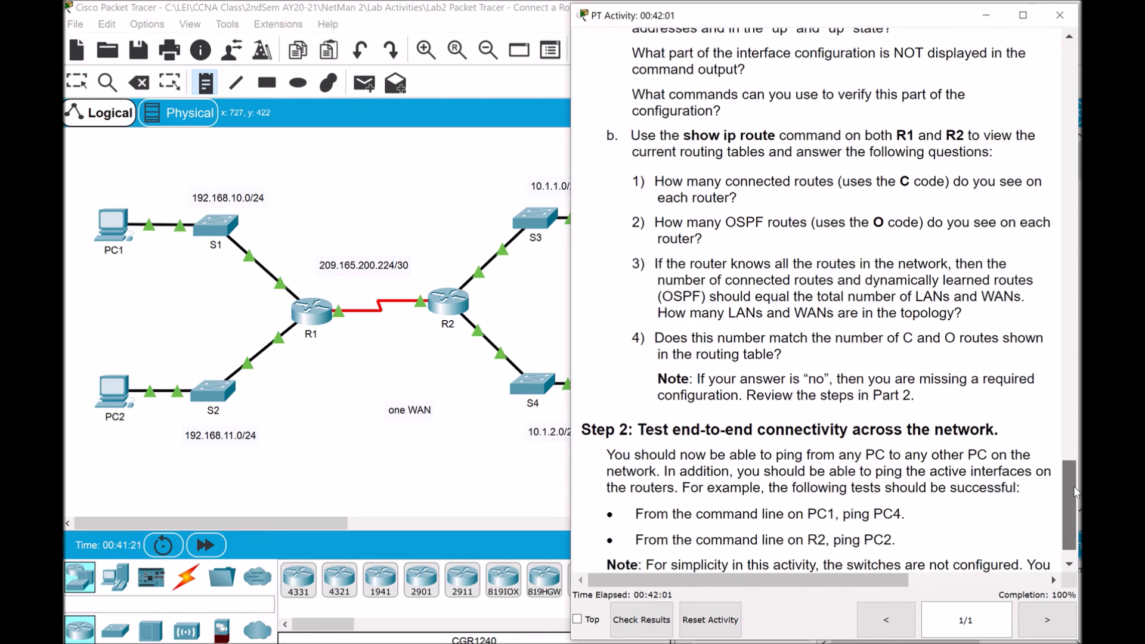
{"action": "scroll", "coordinate": [1069, 440], "scroll_direction": "up", "scroll_amount": 5}
{"action": "scroll", "coordinate": [1072, 478], "scroll_direction": "down", "scroll_amount": 6}
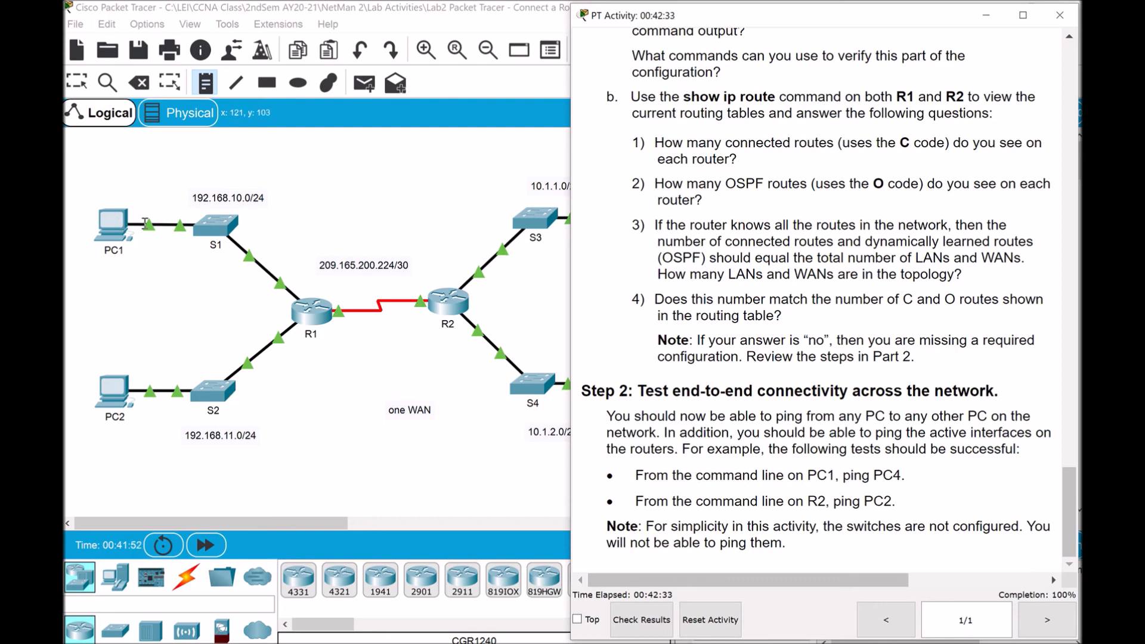
{"action": "left_click", "coordinate": [81, 87]}
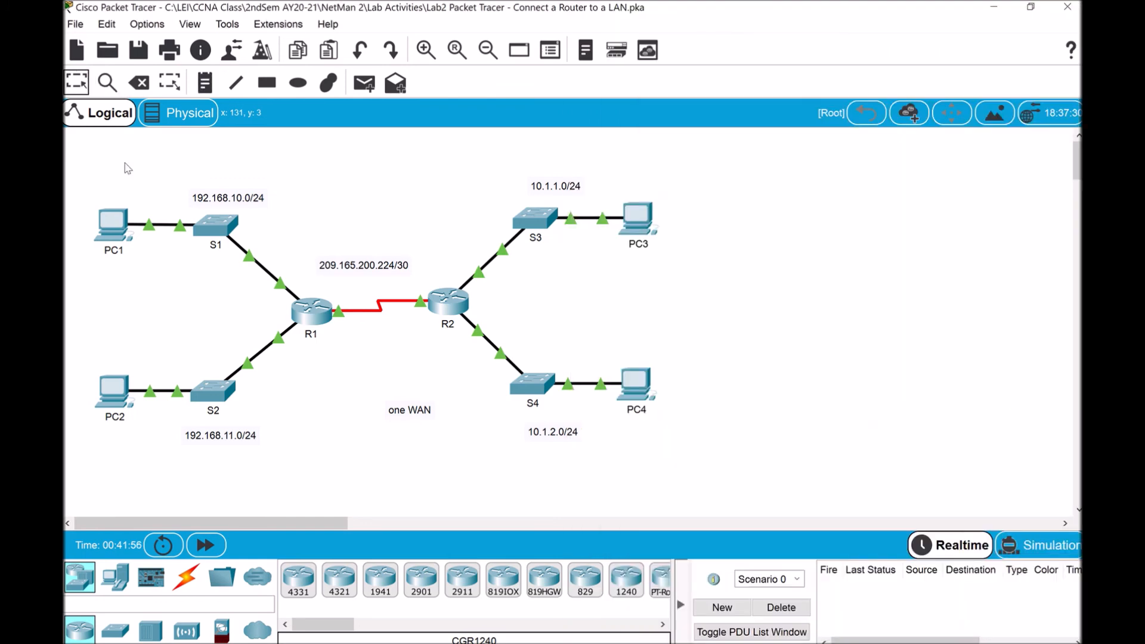
Open PC1's Command Prompt from its Desktop and begin a ping command
{"action": "left_click", "coordinate": [115, 226]}
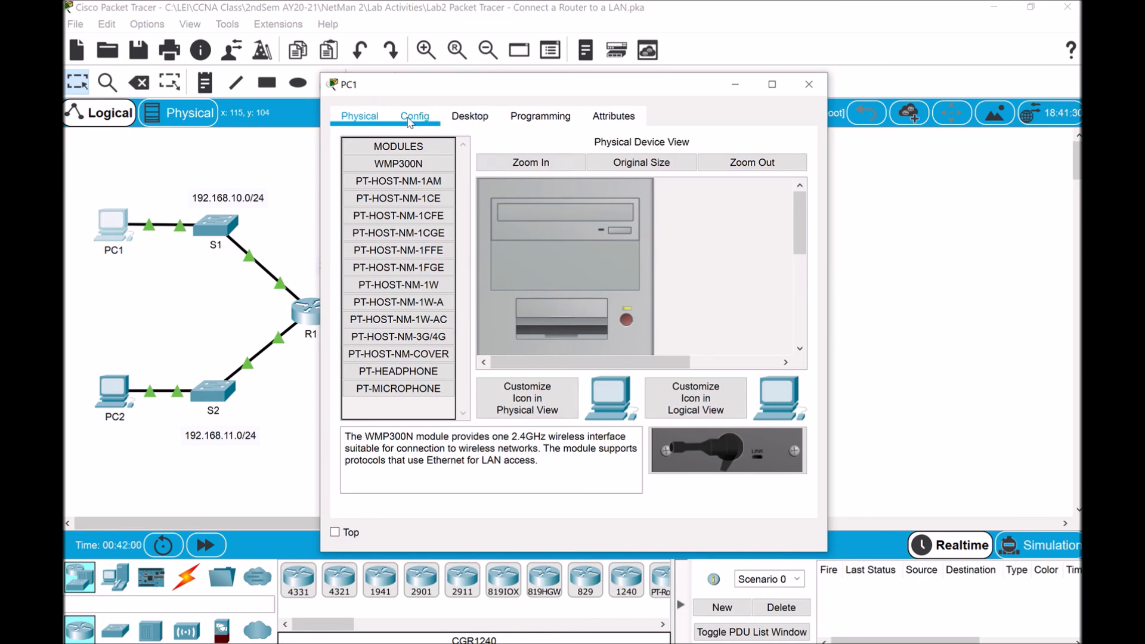
{"action": "left_click", "coordinate": [470, 117]}
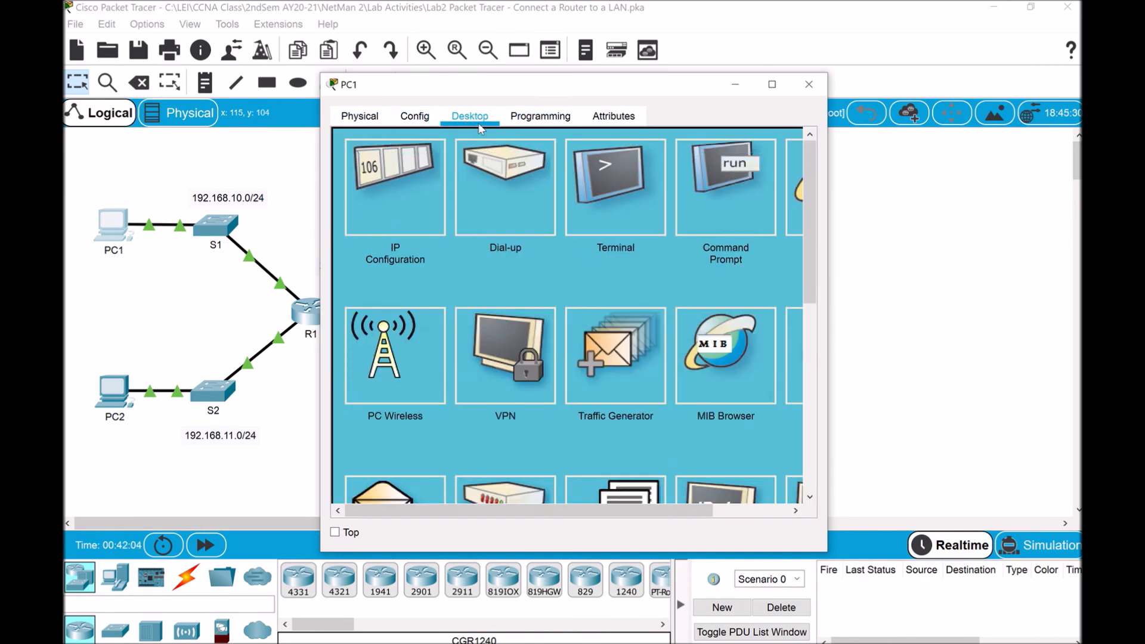
{"action": "left_click", "coordinate": [710, 191]}
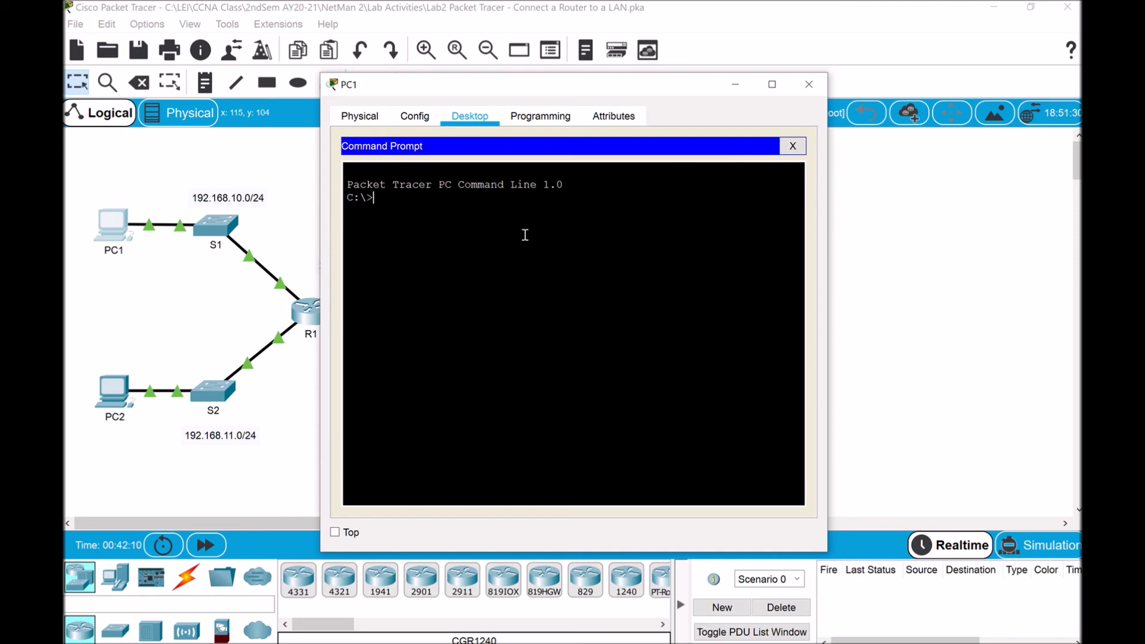
{"action": "type", "text": "ping"}
{"action": "left_click_drag", "start_coordinate": [590, 87], "coordinate": [504, 75]}
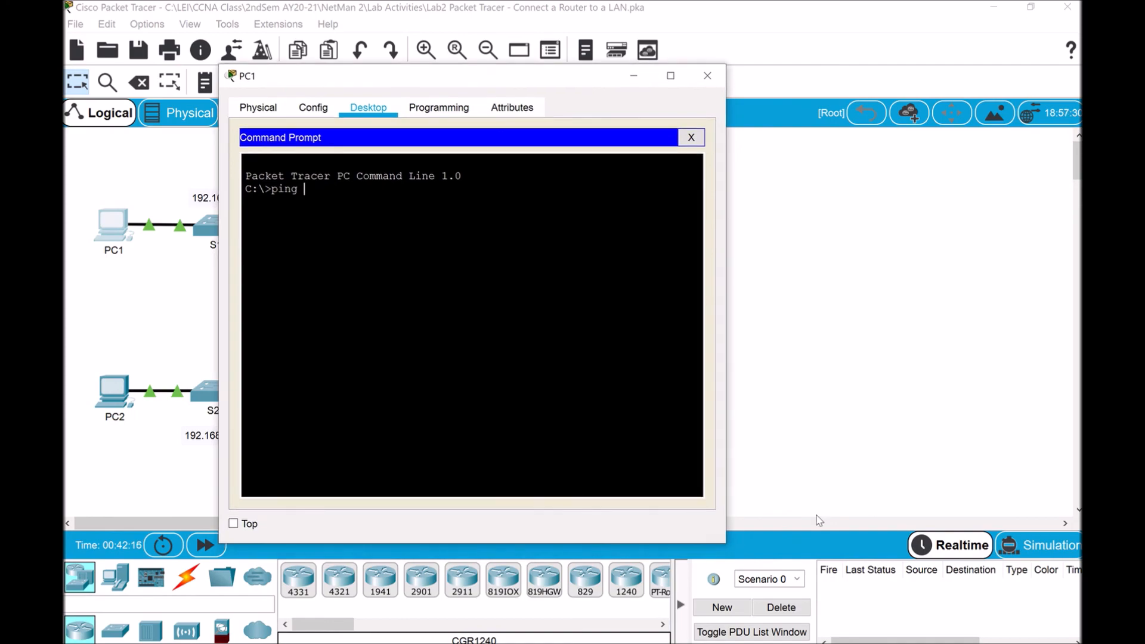
Show the activity's Addressing Table beside PC1's command prompt
{"action": "left_click", "coordinate": [775, 643]}
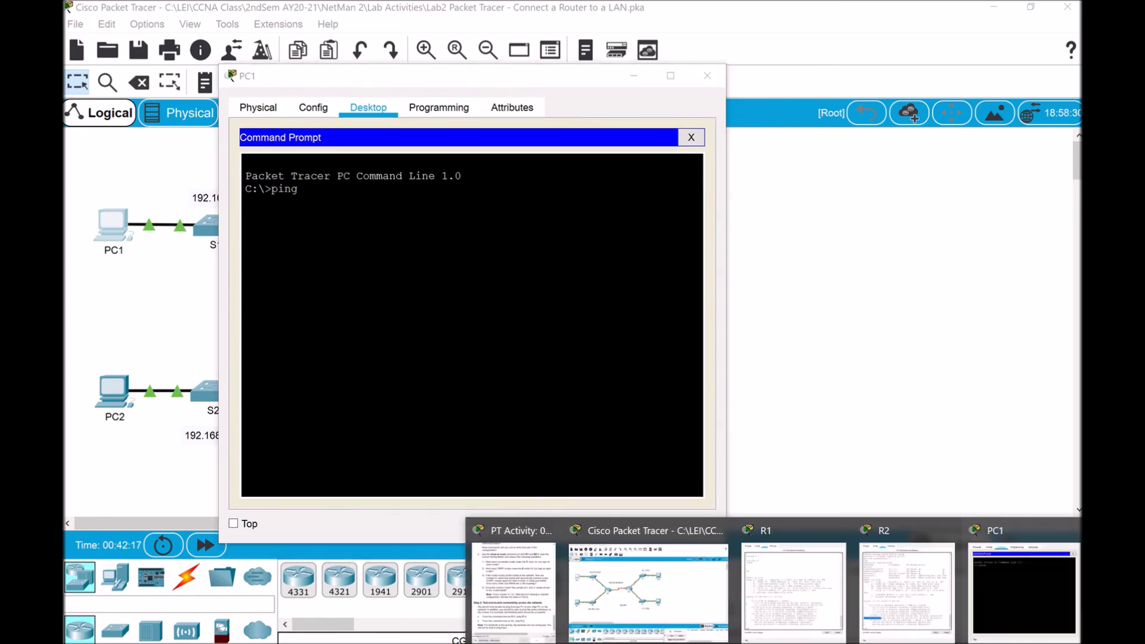
{"action": "left_click", "coordinate": [514, 582]}
{"action": "left_click_drag", "start_coordinate": [1060, 533], "coordinate": [1050, 108]}
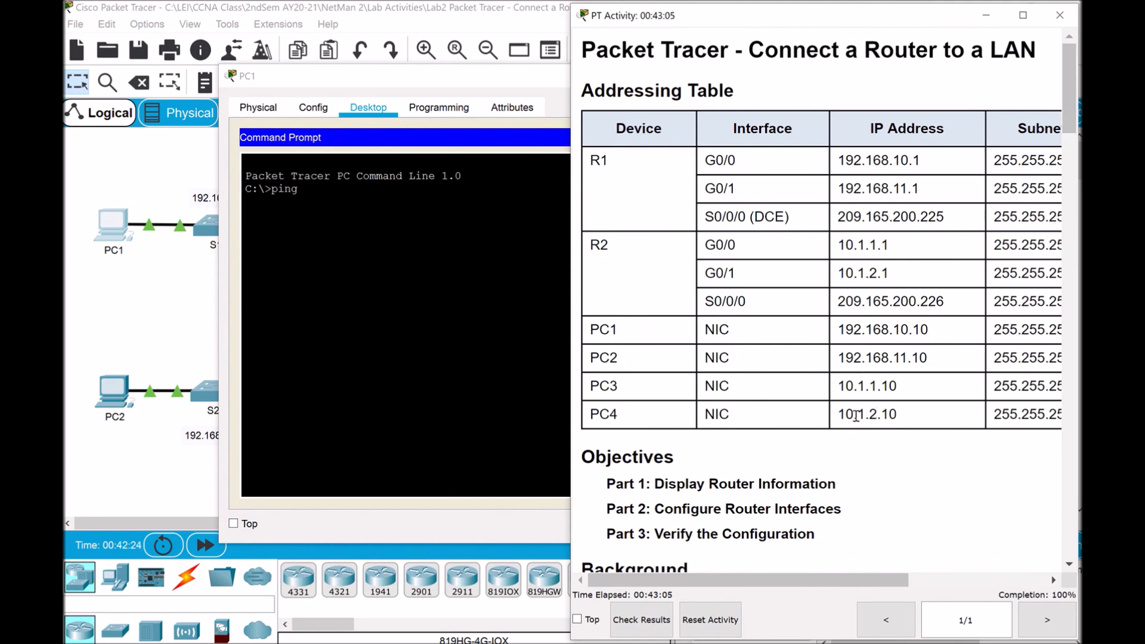
Ping PC4 at 10.1.2.10 from PC1 twice, highlighting the four successful replies
{"action": "left_click", "coordinate": [314, 170]}
{"action": "type", "text": "10.1.2."}
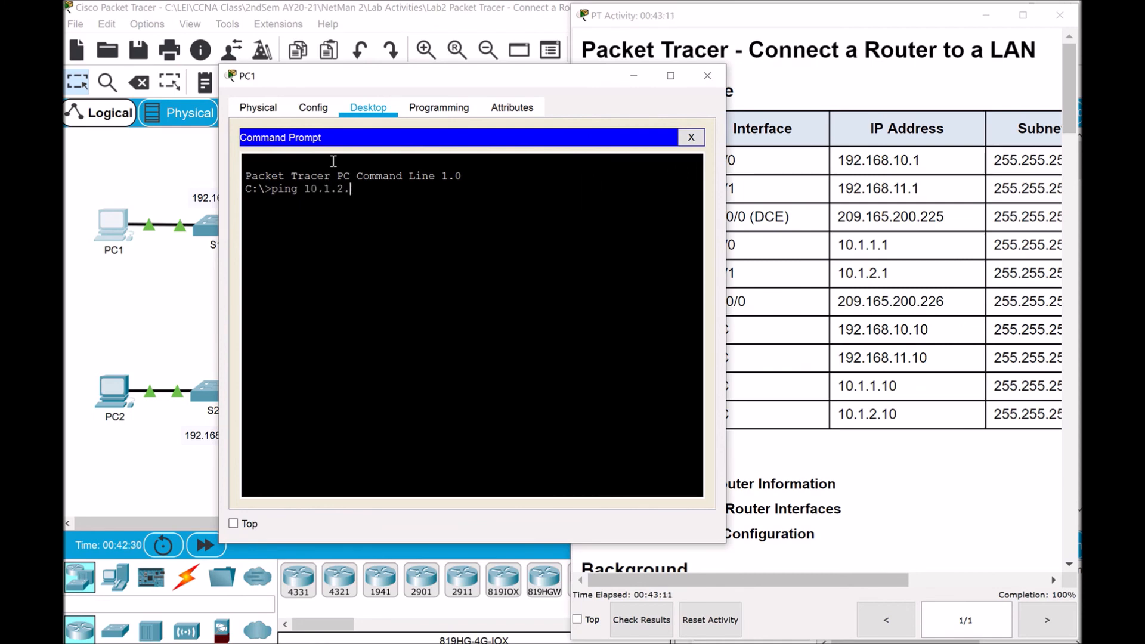
{"action": "type", "text": "10"}
{"action": "key", "text": "Return"}
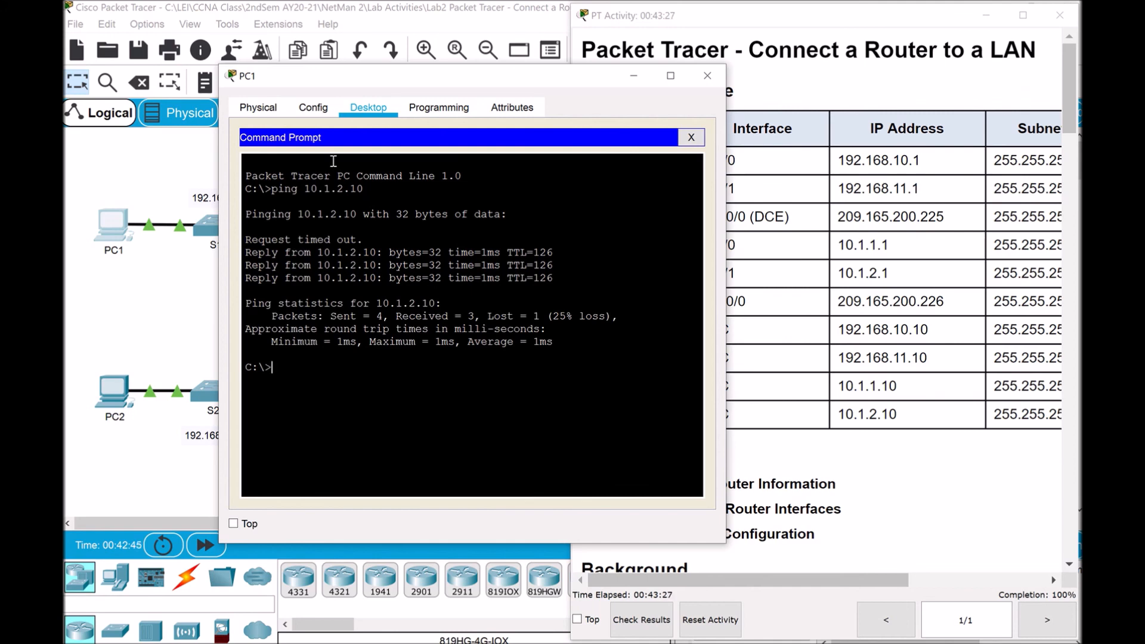
{"action": "key", "text": "Up"}
{"action": "key", "text": "Return"}
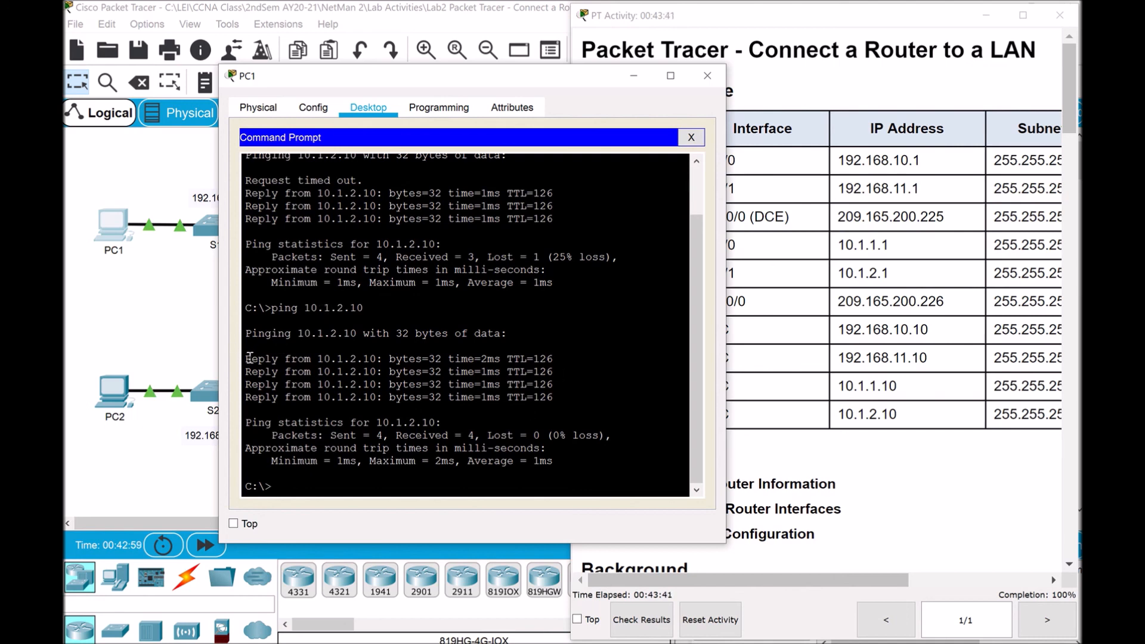
{"action": "left_click_drag", "start_coordinate": [246, 359], "coordinate": [573, 396]}
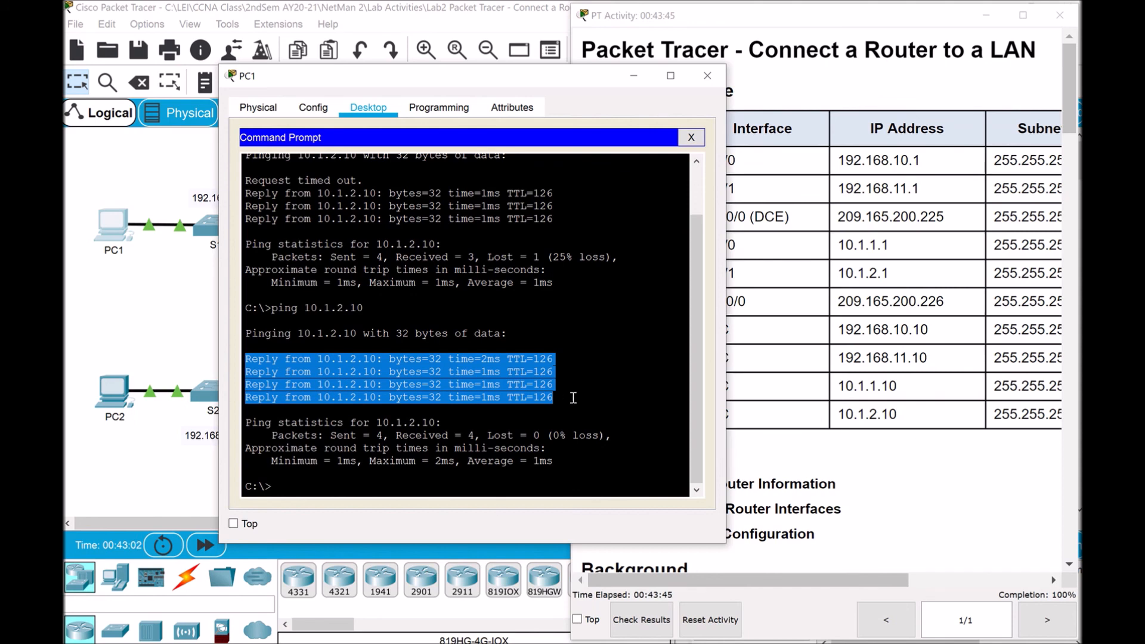
{"action": "left_click", "coordinate": [307, 492]}
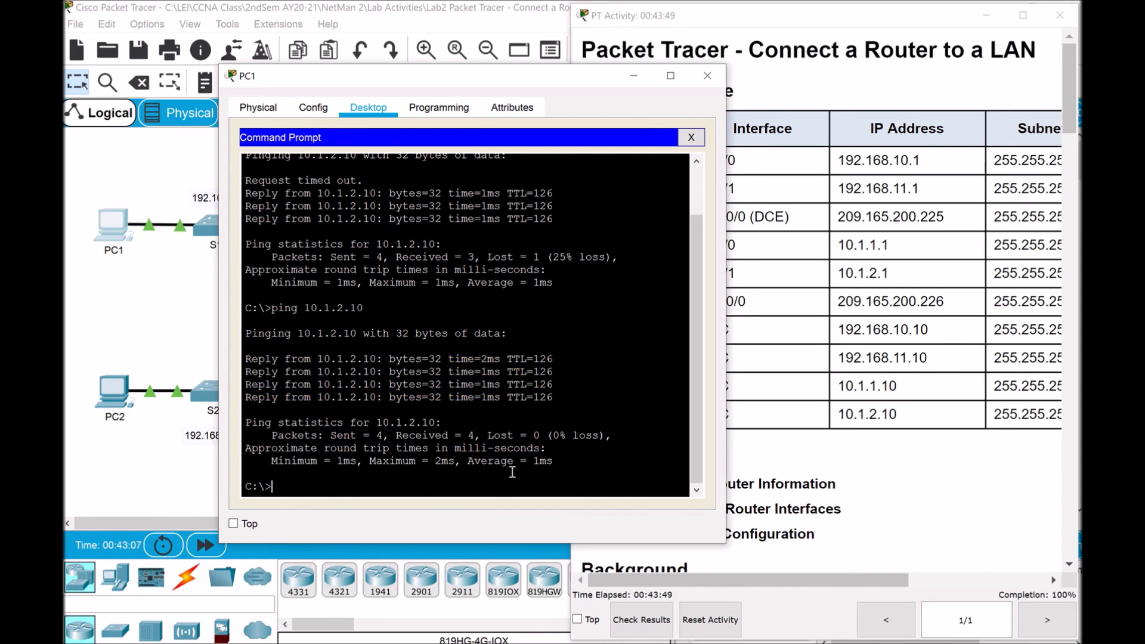
{"action": "key", "text": "Up"}
Ping 10.1.1.10 from PC1 twice until it answers with 0% loss
{"action": "key", "text": "BackSpace"}
{"action": "key", "text": "BackSpace"}
{"action": "key", "text": "BackSpace"}
{"action": "type", "text": "1.10"}
{"action": "key", "text": "Return"}
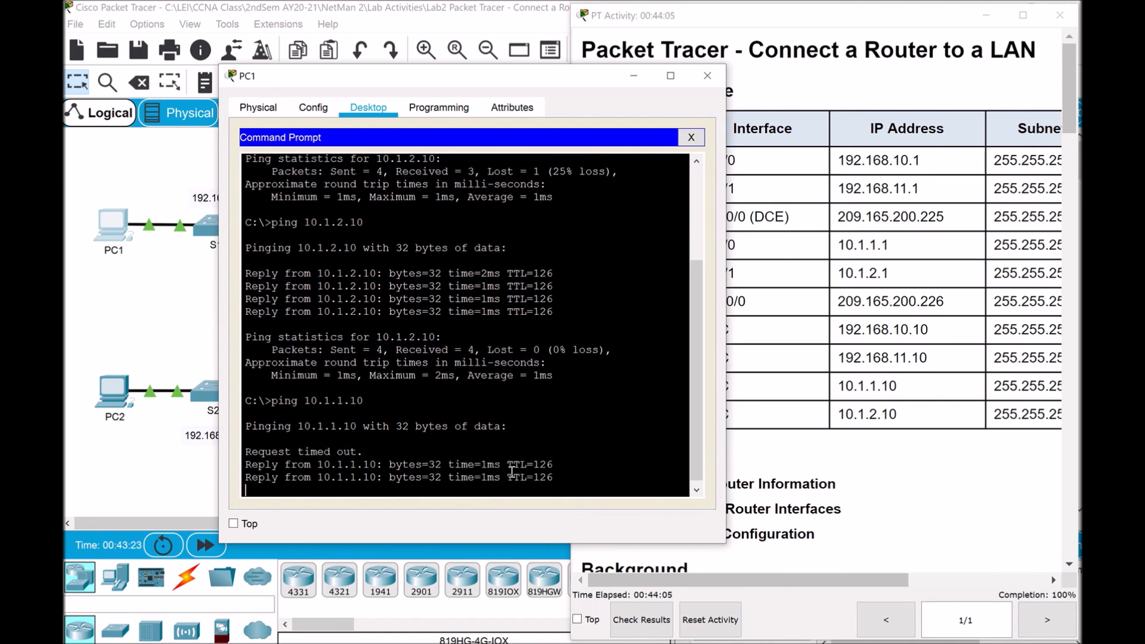
{"action": "key", "text": "Up"}
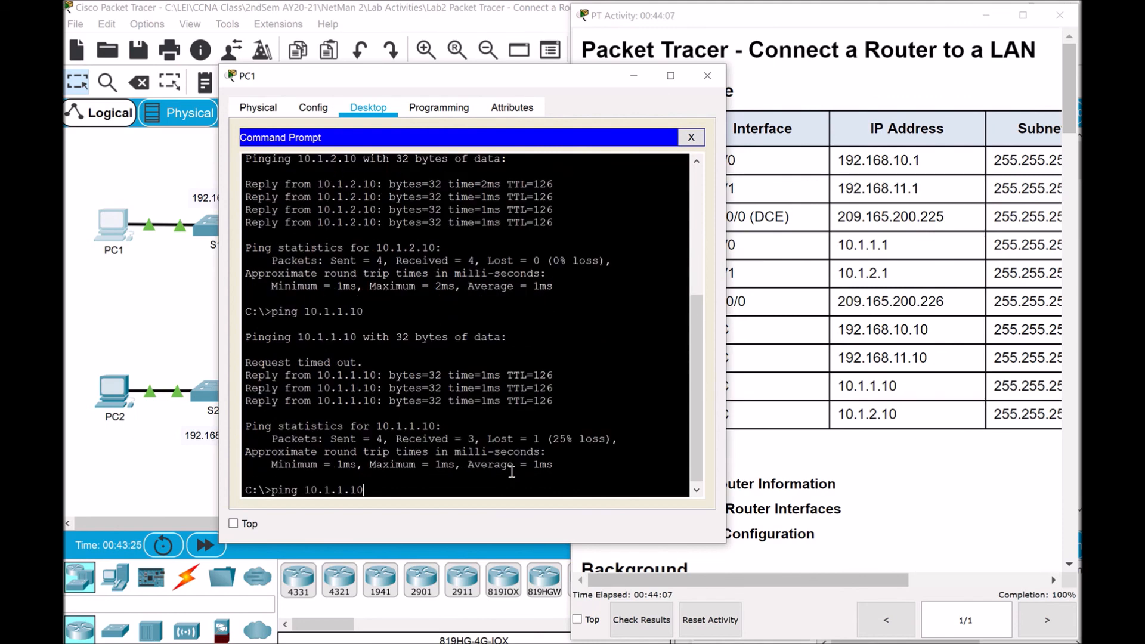
{"action": "key", "text": "Return"}
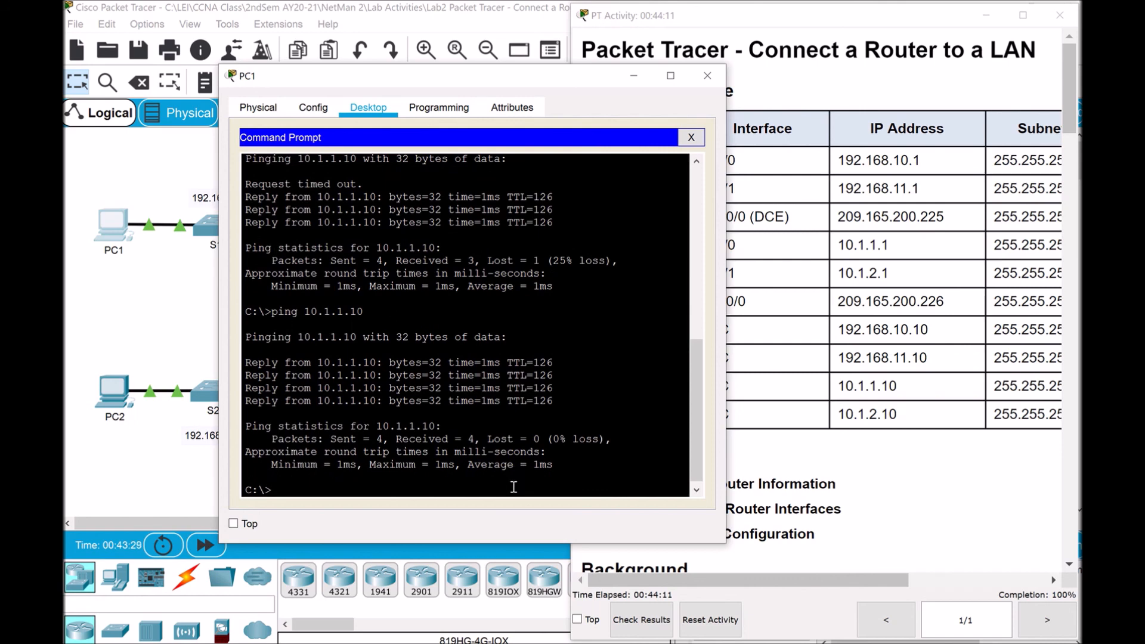
Ping 192.168.11.10 from PC1 and scroll the instructions to Part 3 Step 2
{"action": "key", "text": "Up"}
{"action": "key", "text": "BackSpace"}
{"action": "key", "text": "BackSpace"}
{"action": "key", "text": "BackSpace"}
{"action": "key", "text": "BackSpace"}
{"action": "key", "text": "BackSpace"}
{"action": "key", "text": "BackSpace"}
{"action": "type", "text": "192.168.11.10"}
{"action": "key", "text": "Return"}
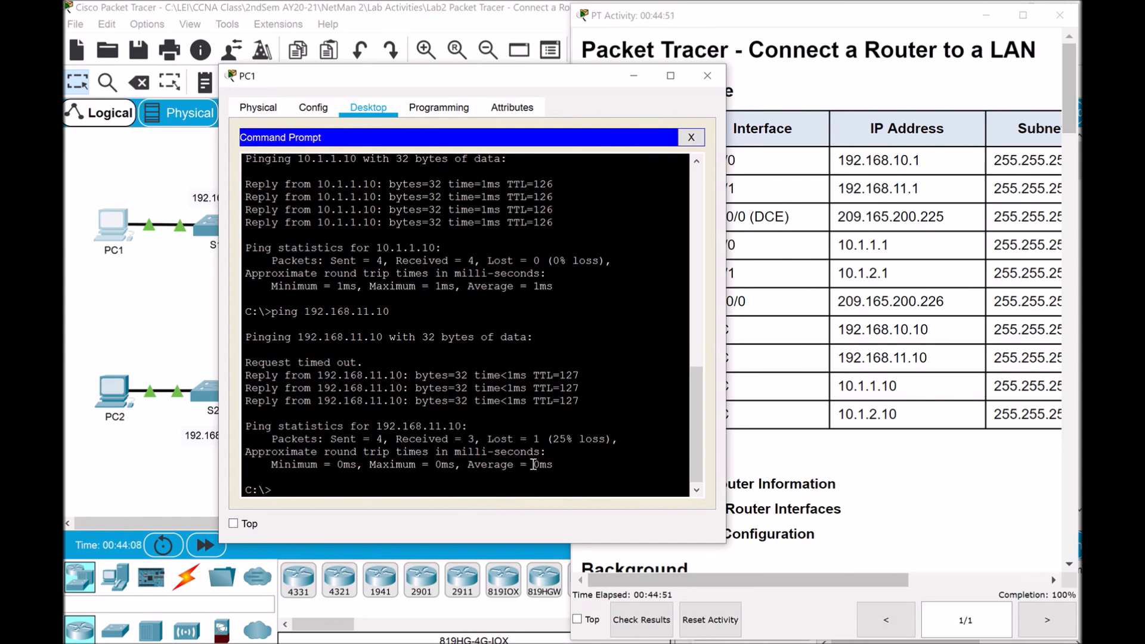
{"action": "left_click", "coordinate": [927, 494]}
{"action": "left_click_drag", "start_coordinate": [1056, 122], "coordinate": [1024, 544]}
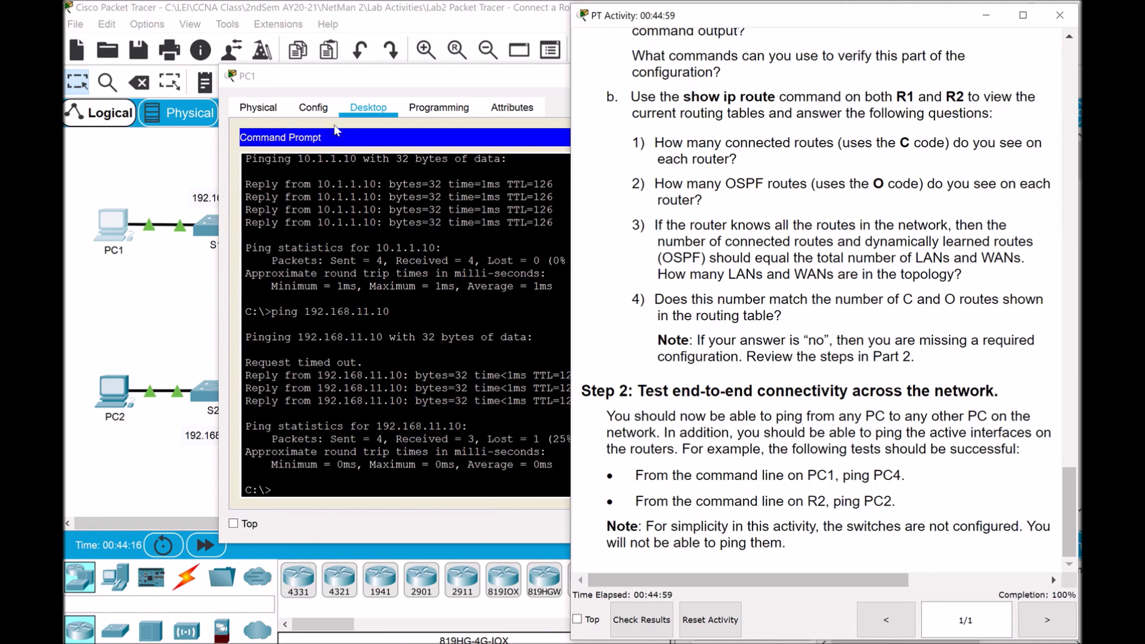
Hide PC1's window and ping PC2 at 192.168.11.10 from R2
{"action": "left_click", "coordinate": [388, 84]}
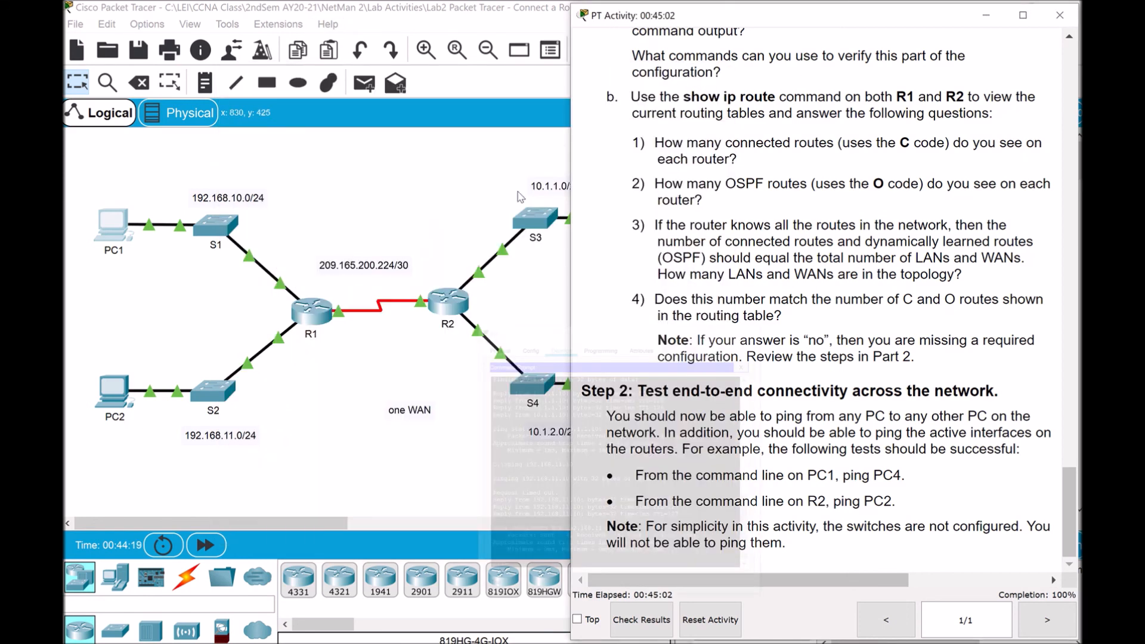
{"action": "left_click", "coordinate": [634, 77]}
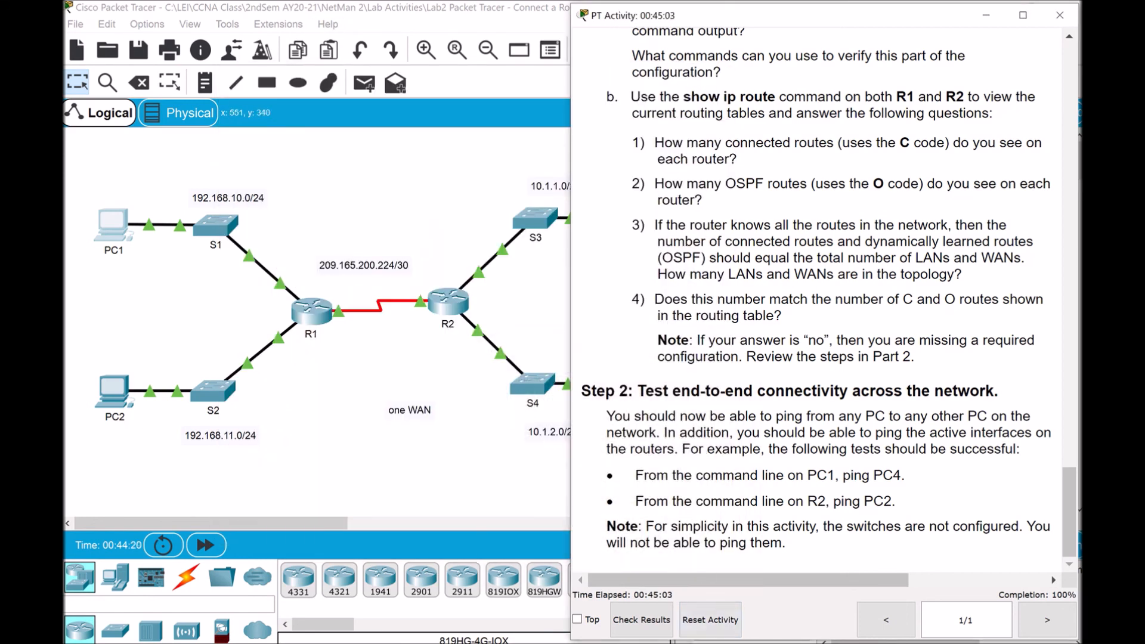
{"action": "left_click", "coordinate": [907, 575]}
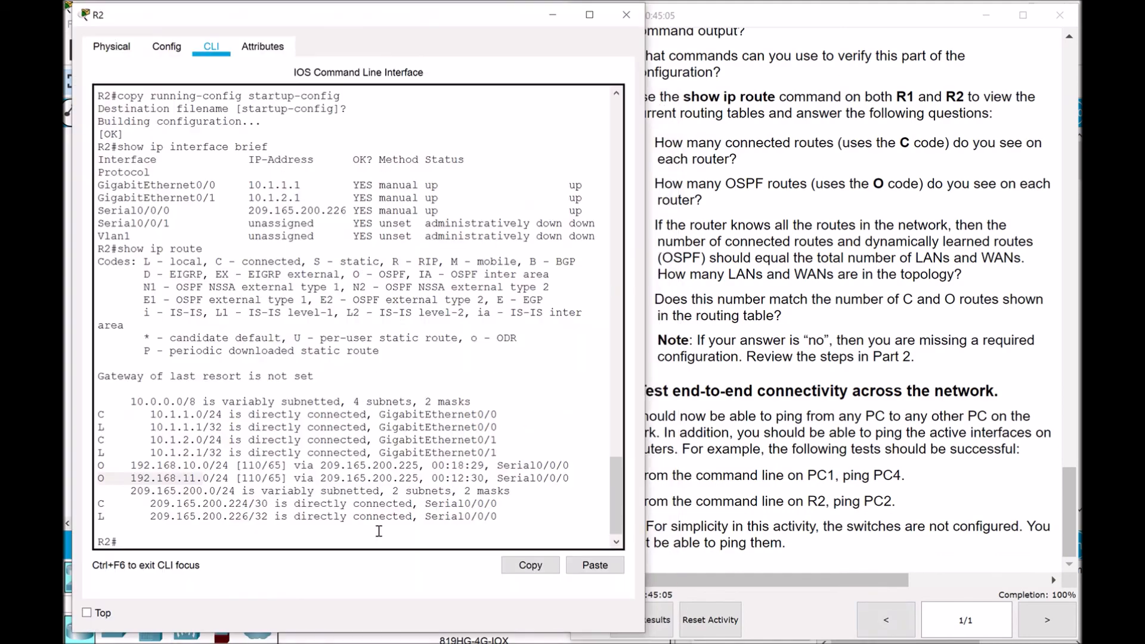
{"action": "left_click", "coordinate": [224, 538]}
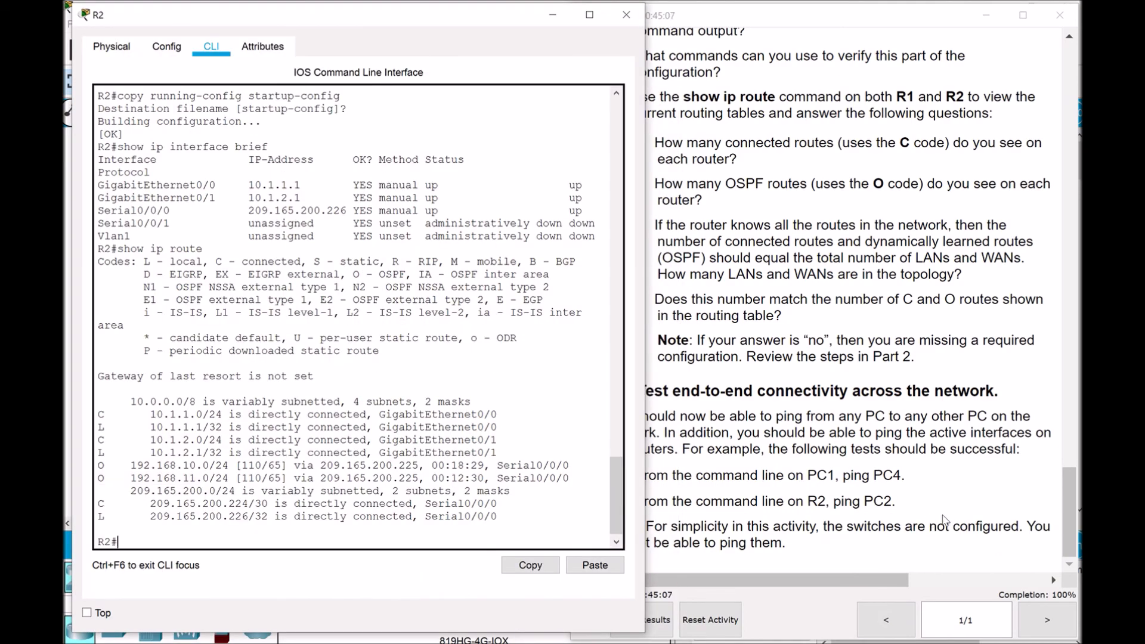
{"action": "left_click_drag", "start_coordinate": [1069, 510], "coordinate": [1041, 96]}
{"action": "scroll", "coordinate": [1042, 83], "scroll_direction": "up", "scroll_amount": 8}
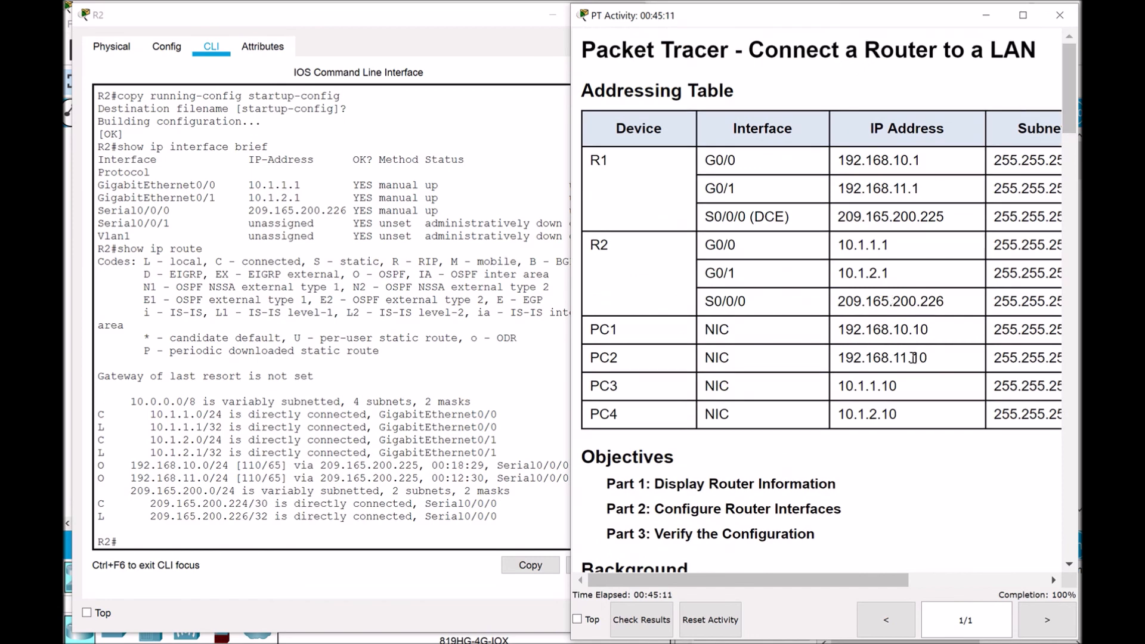
{"action": "left_click", "coordinate": [175, 544]}
{"action": "type", "text": "ping 192"}
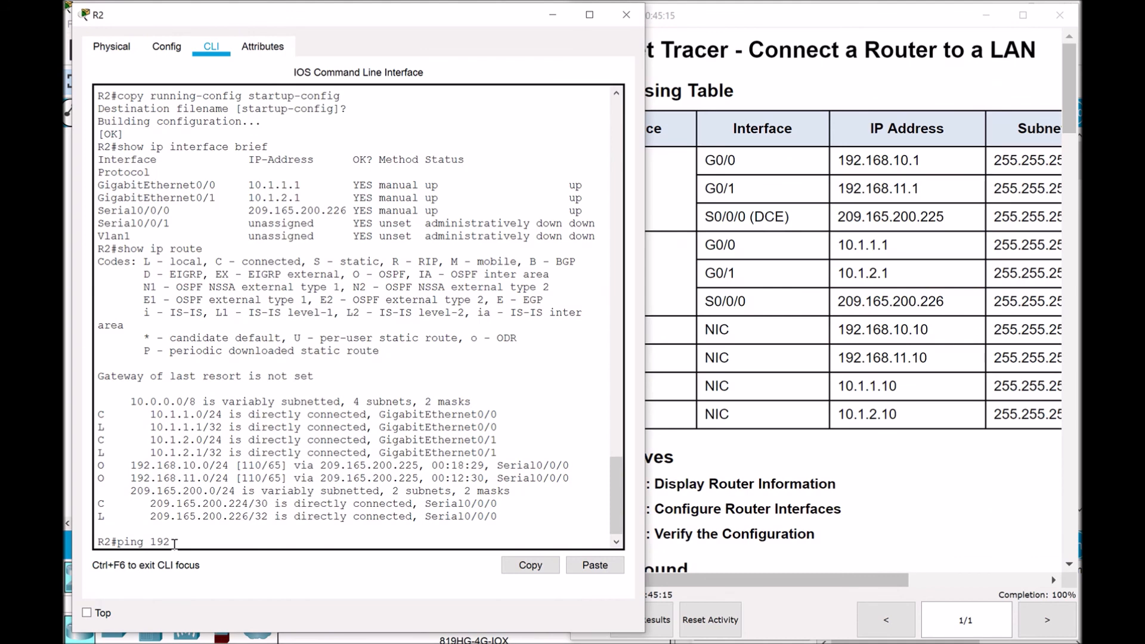
{"action": "type", "text": ".168.11.10"}
{"action": "key", "text": "Return"}
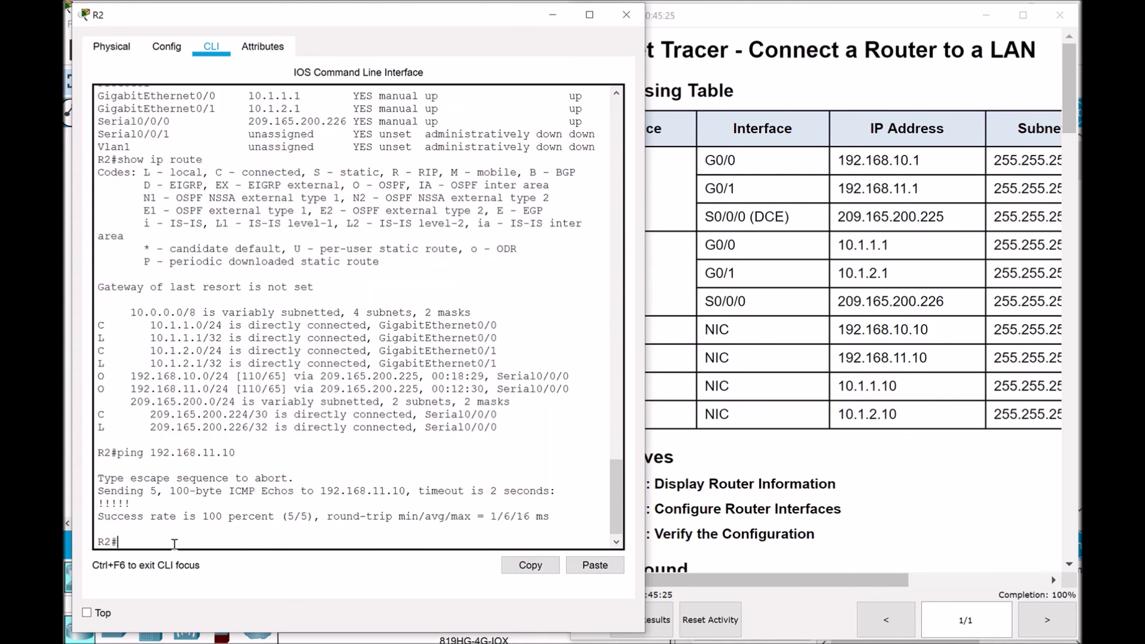
Ping PC1 at 192.168.10.10 from R2, then hide R2 and the instructions window
{"action": "key", "text": "Up"}
{"action": "type", "text": "10"}
{"action": "left_click", "coordinate": [935, 335]}
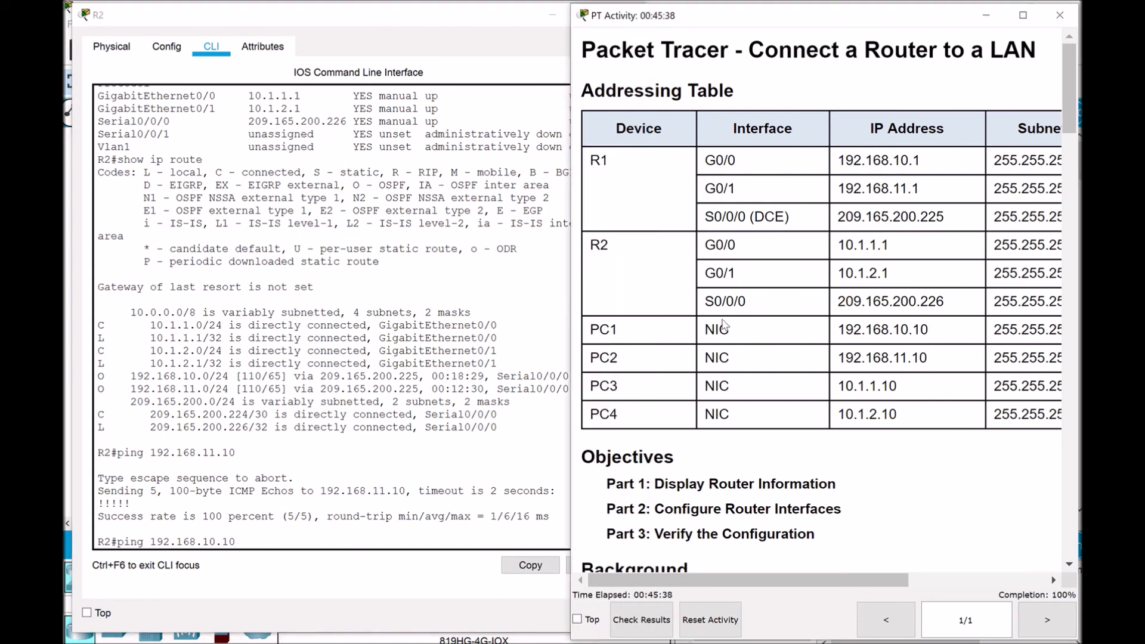
{"action": "left_click", "coordinate": [303, 539]}
{"action": "key", "text": "Return"}
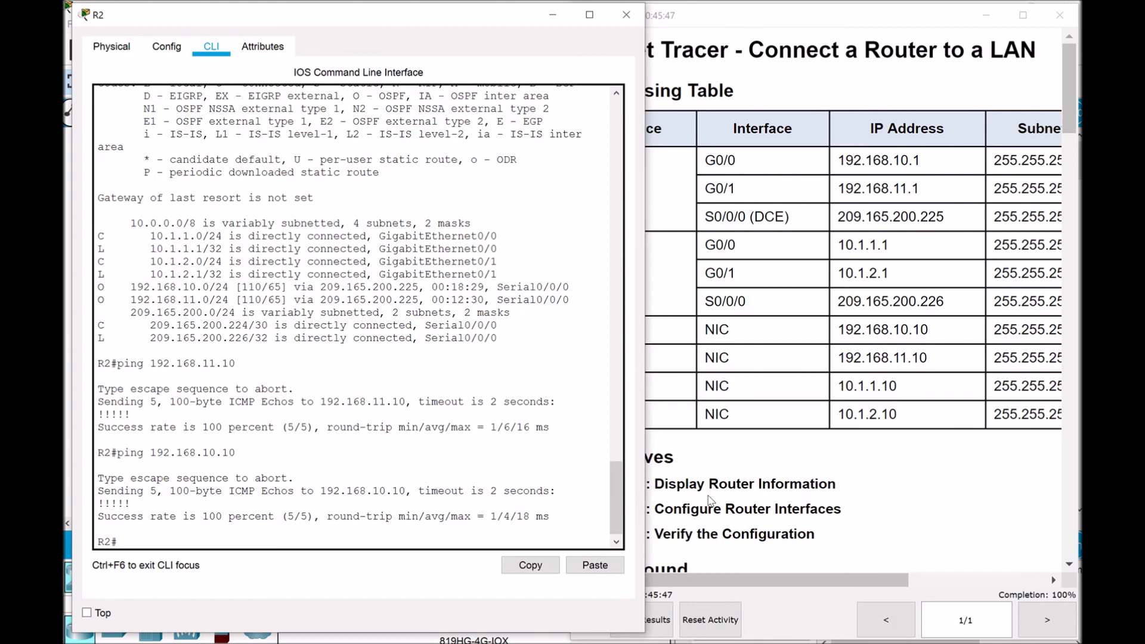
{"action": "left_click", "coordinate": [844, 562]}
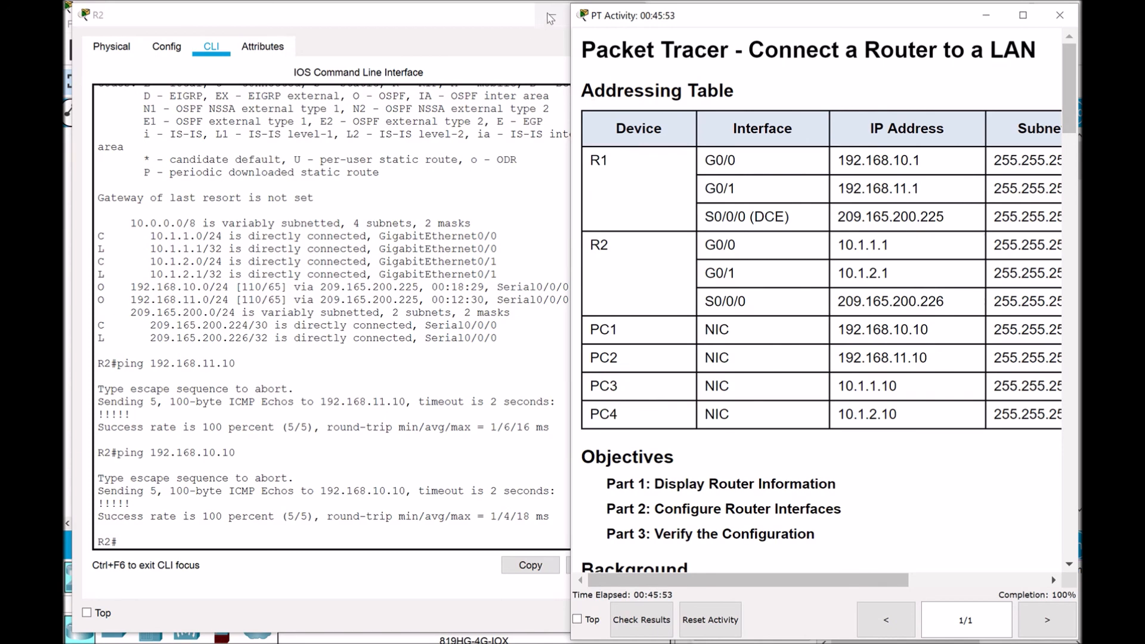
{"action": "left_click", "coordinate": [553, 15]}
{"action": "left_click", "coordinate": [986, 15]}
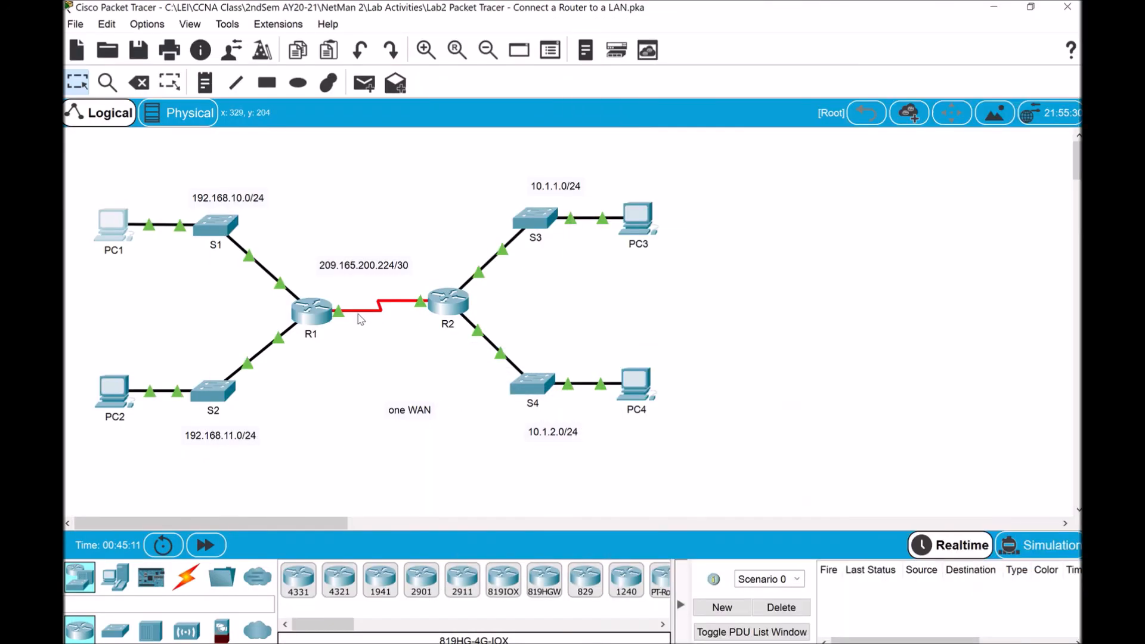